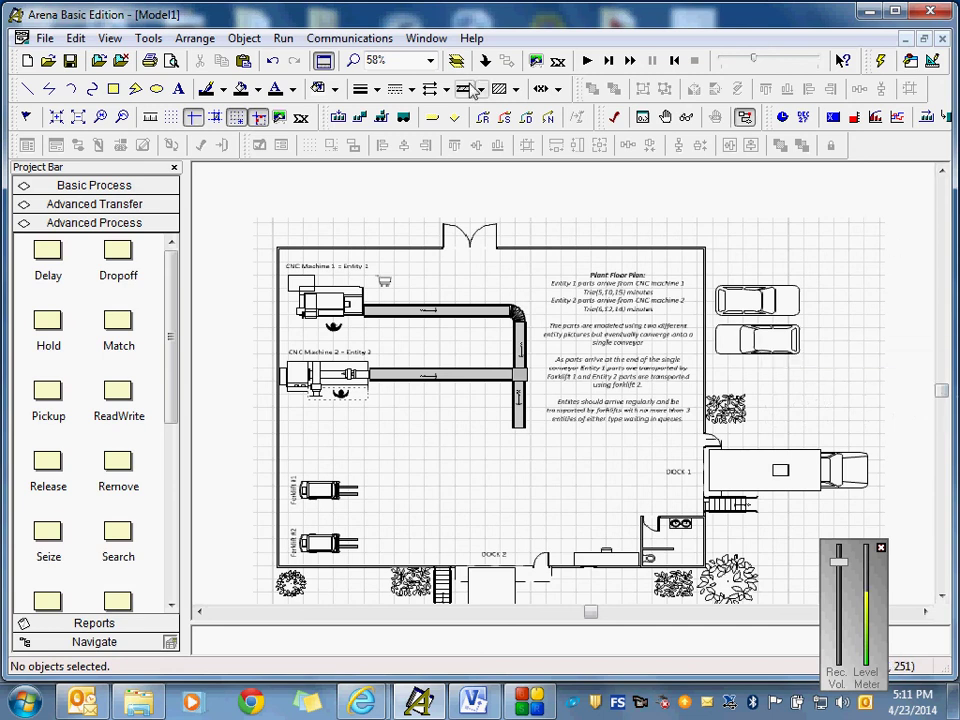
Step: Add a Basic Process Create module to the empty canvas area above the floor plan, viewed at 50% zoom
click(430, 61)
click(393, 127)
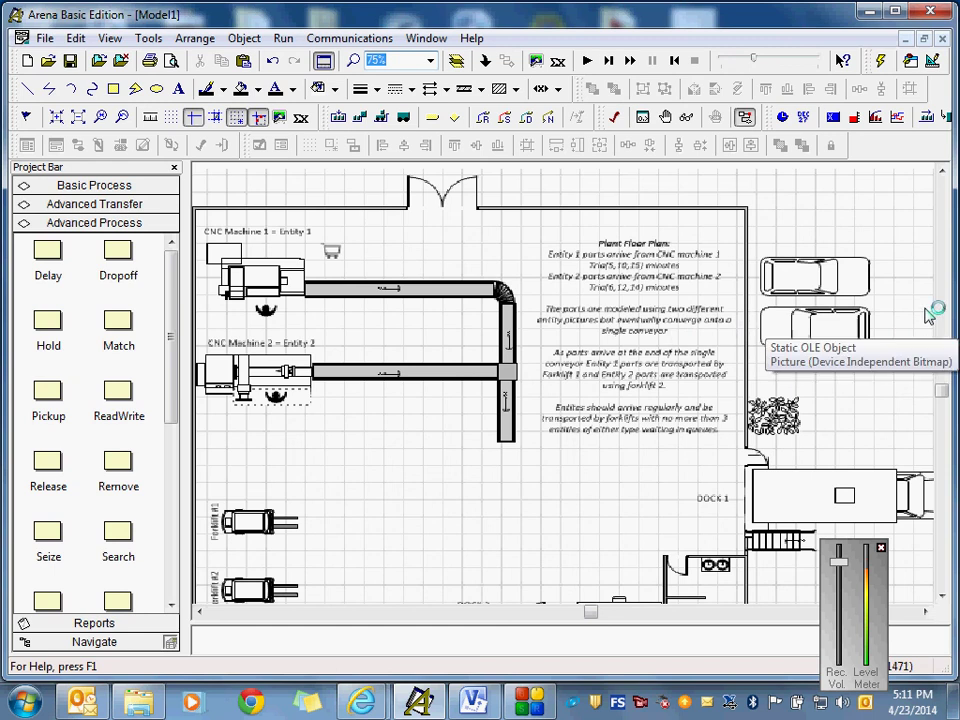
click(942, 207)
click(942, 207)
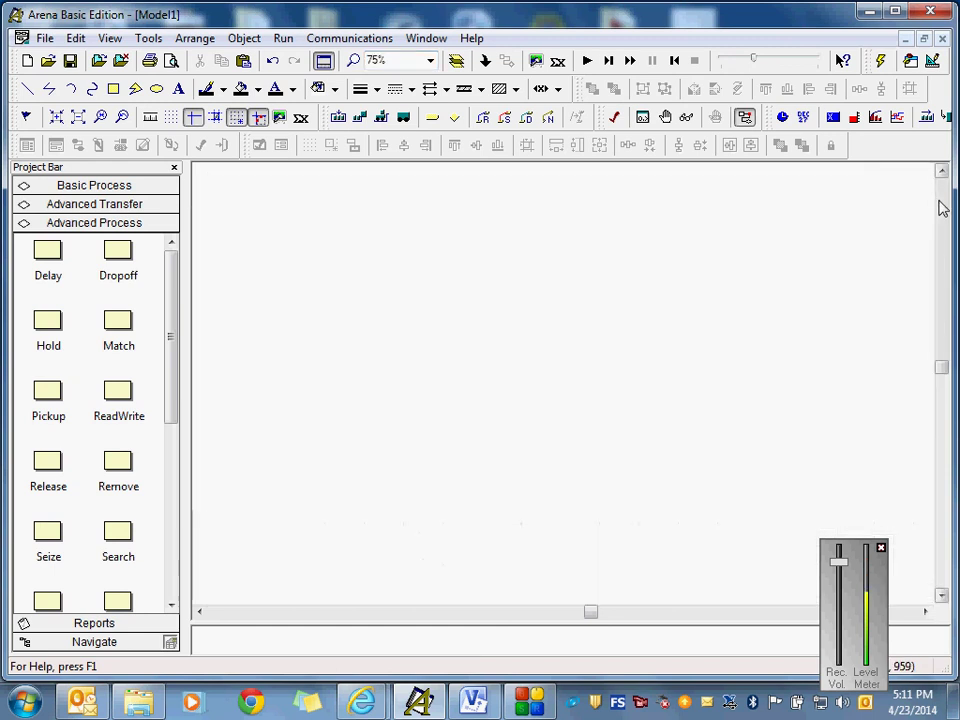
click(110, 186)
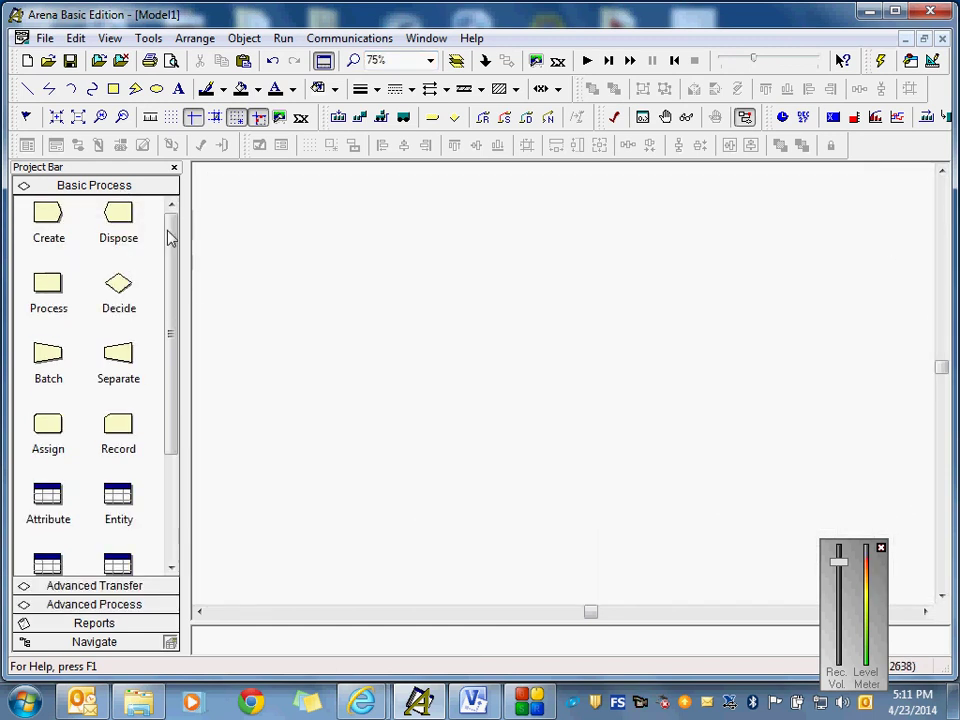
click(50, 228)
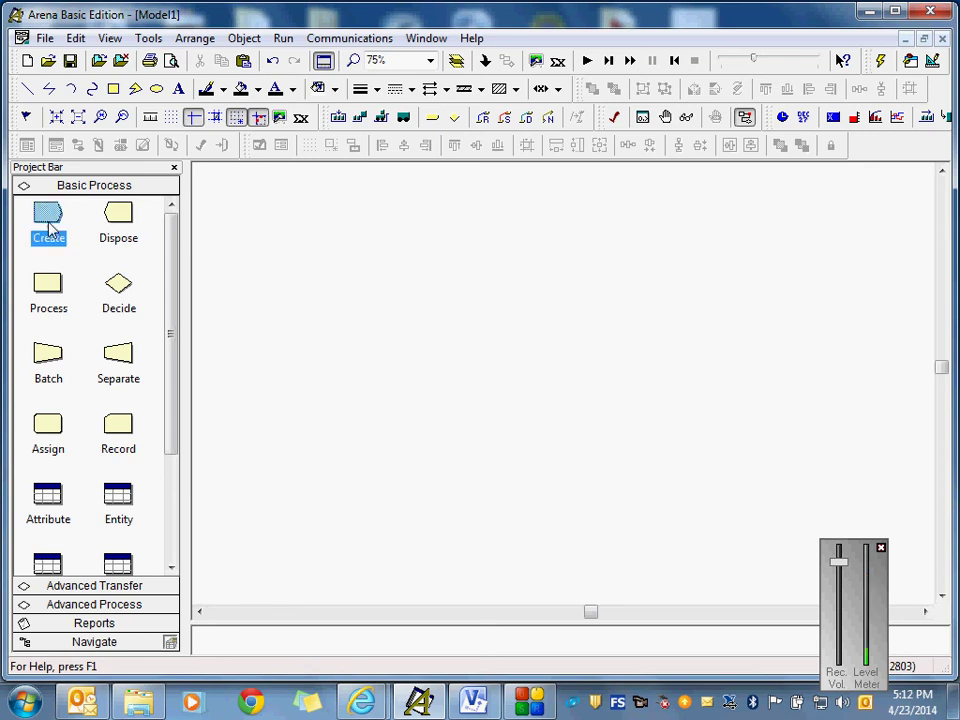
drag(63, 238, 242, 266)
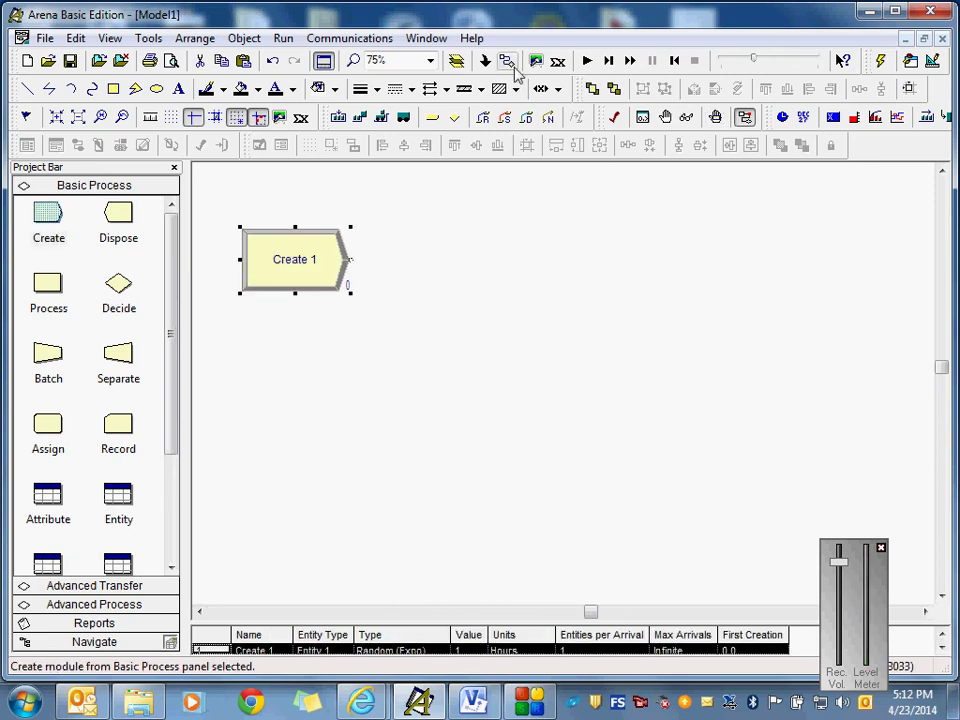
click(430, 61)
click(400, 104)
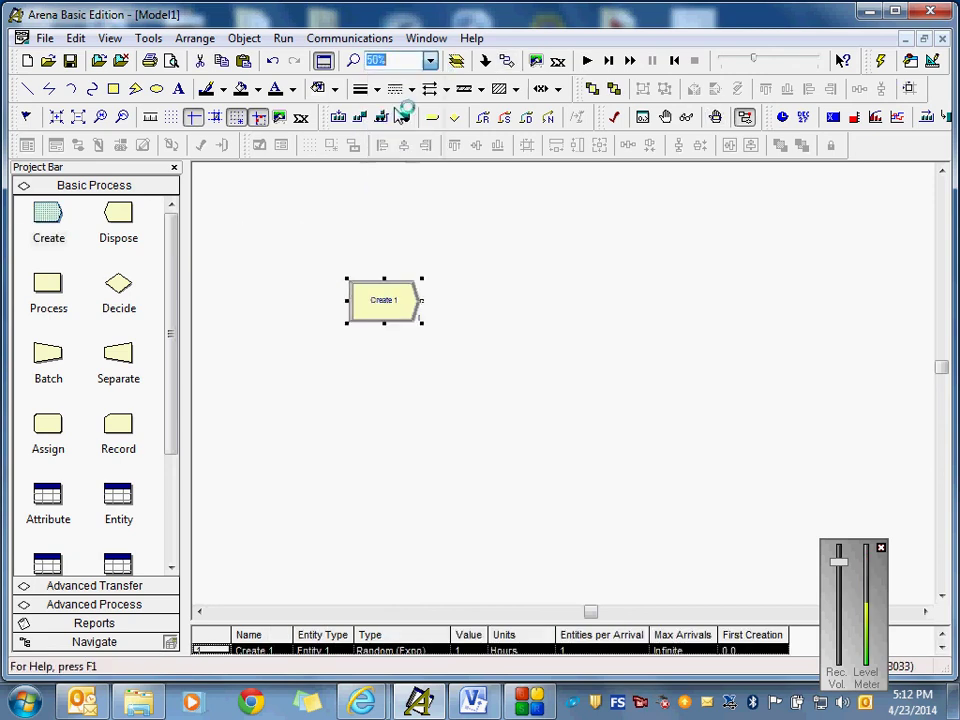
drag(388, 322, 283, 320)
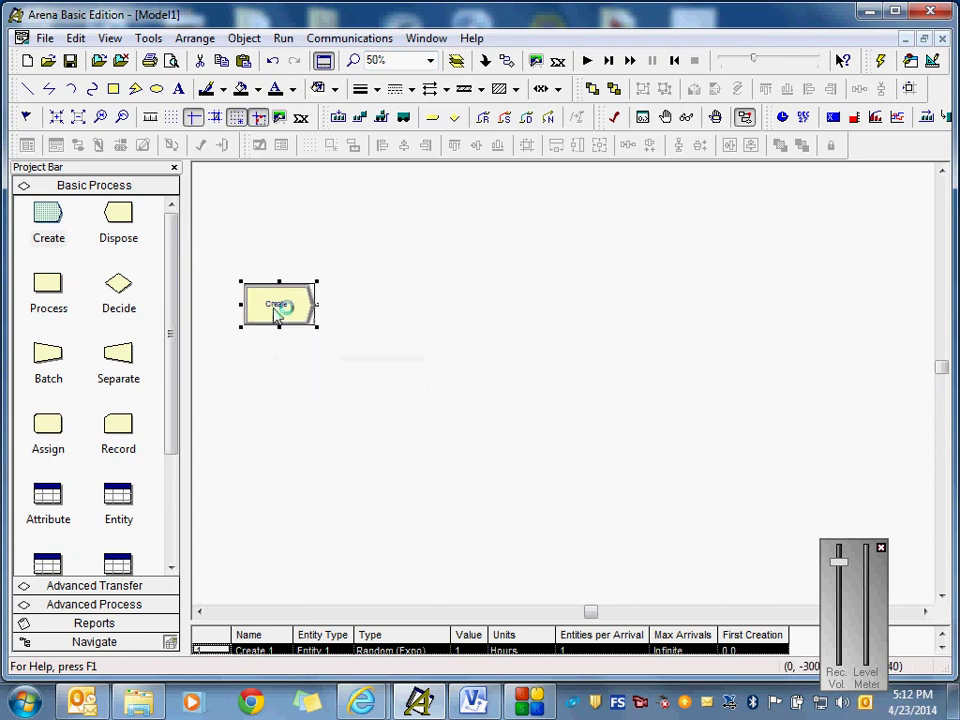
Step: Name the Create module "Part 1 Arrivals" and set its time between arrivals type to Expression
double_click(280, 315)
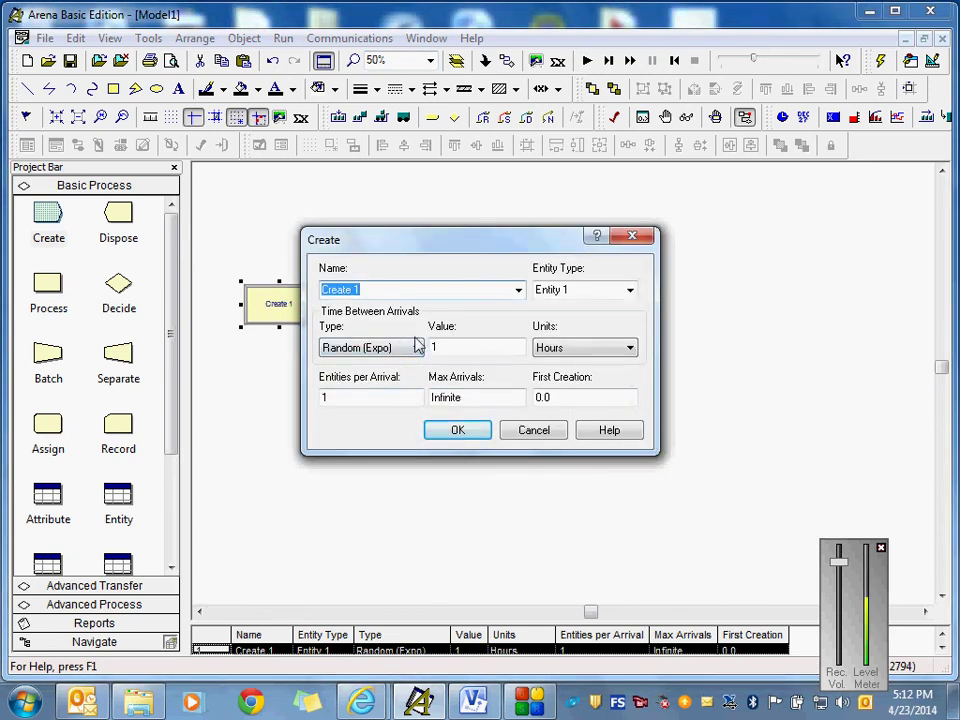
text(Part )
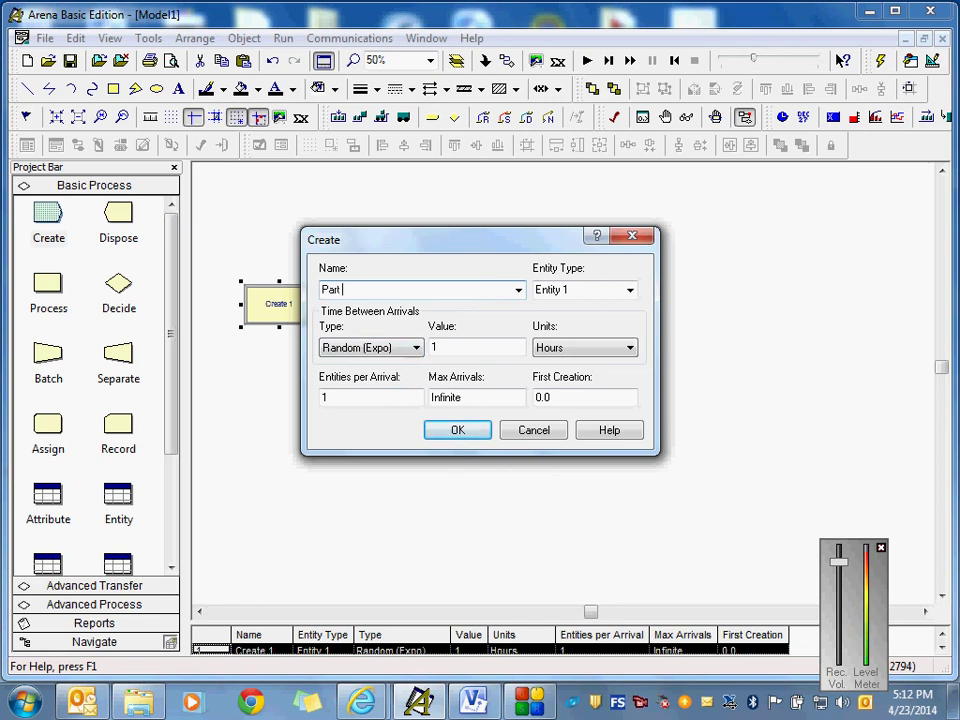
text(1 Arrivals)
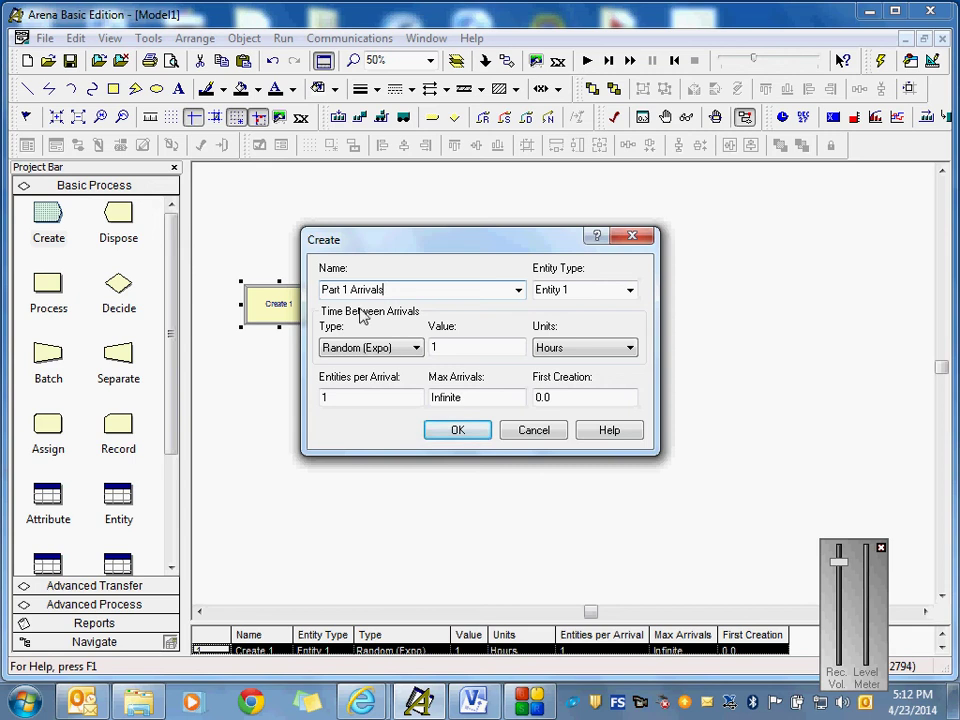
click(416, 347)
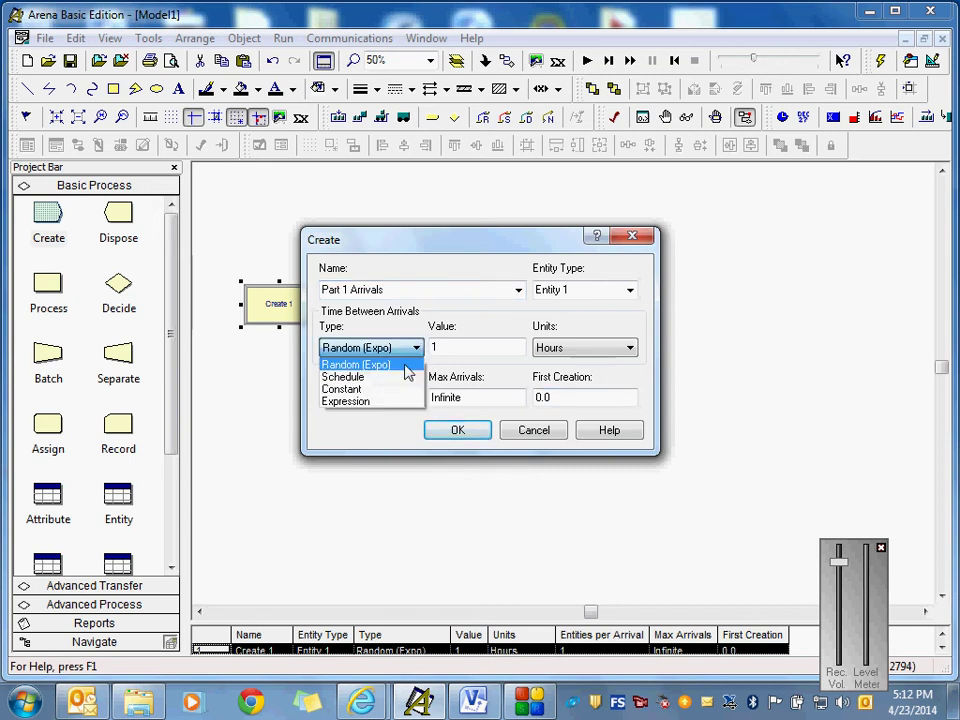
click(371, 403)
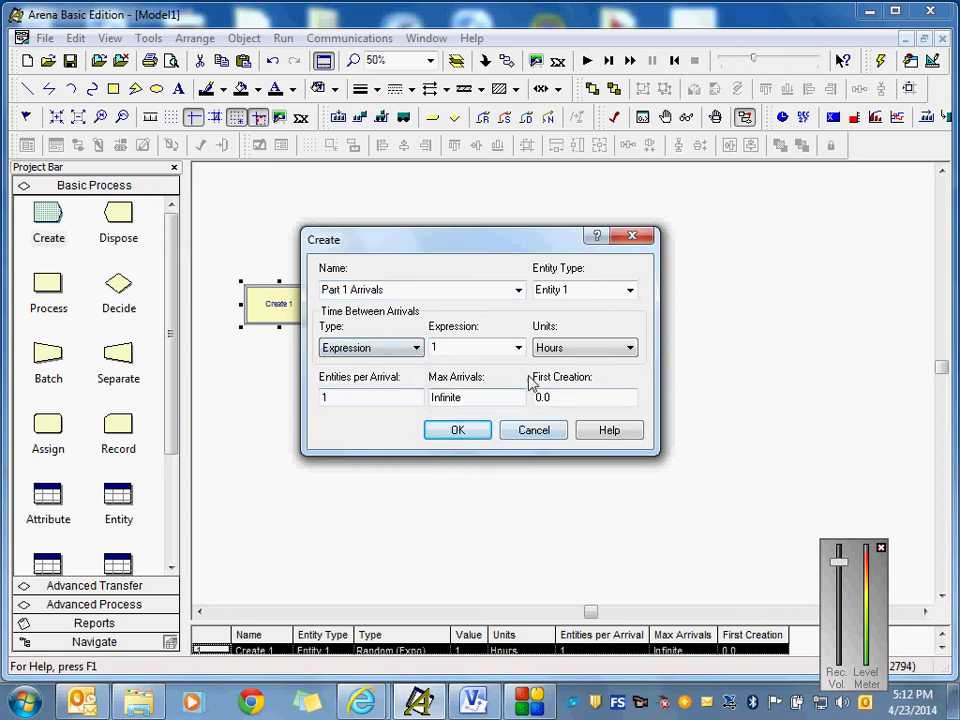
Step: Set the Part 1 arrival units to Minutes and the expression to TRIA( 5,10,15 )
click(630, 350)
click(588, 377)
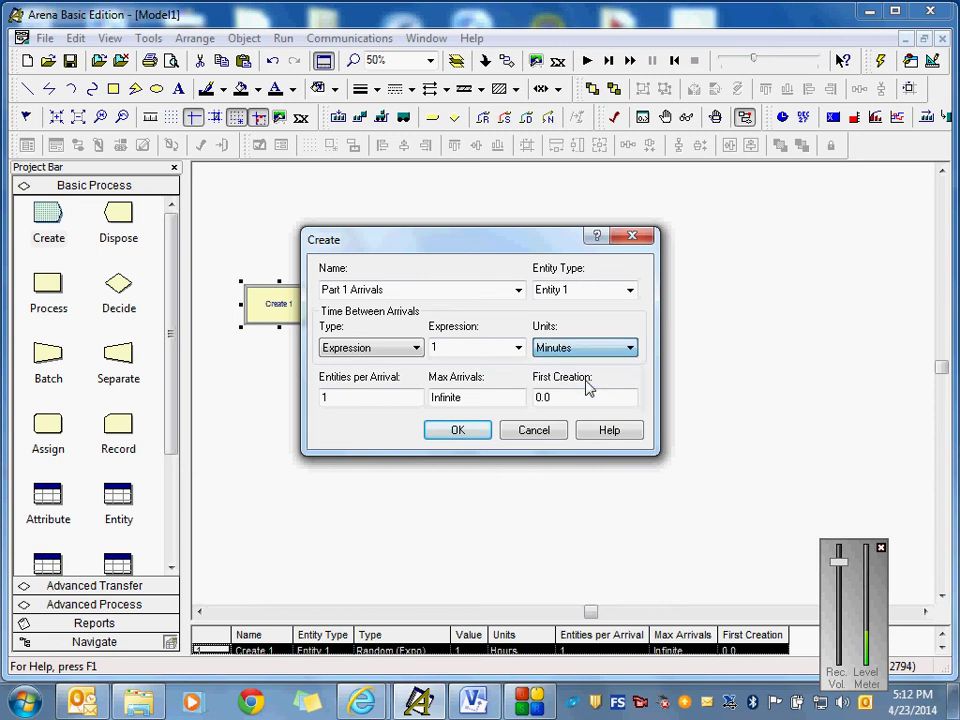
click(518, 348)
click(499, 389)
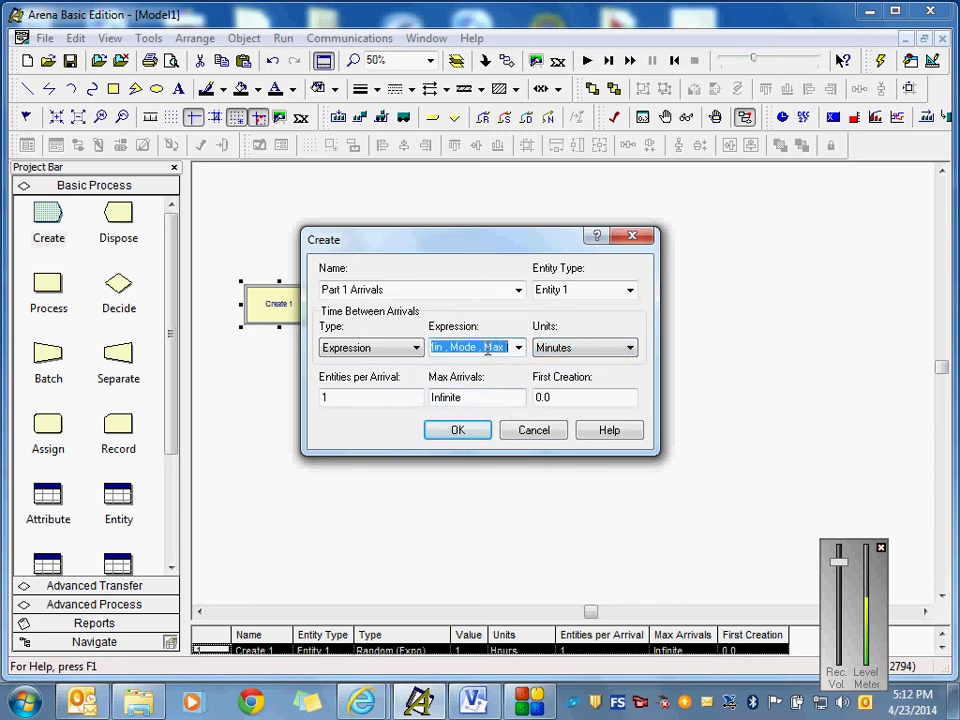
drag(488, 347, 461, 343)
text(5,10,15)
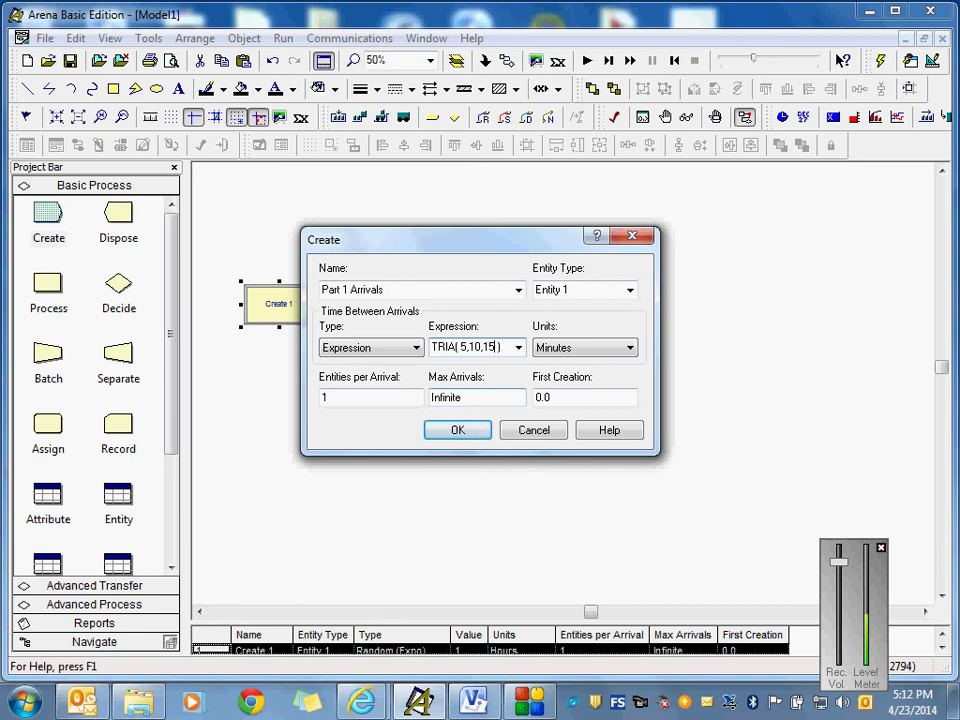
Step: Set the entity type of Part 1 Arrivals to "Part 1" and accept the module settings
click(576, 290)
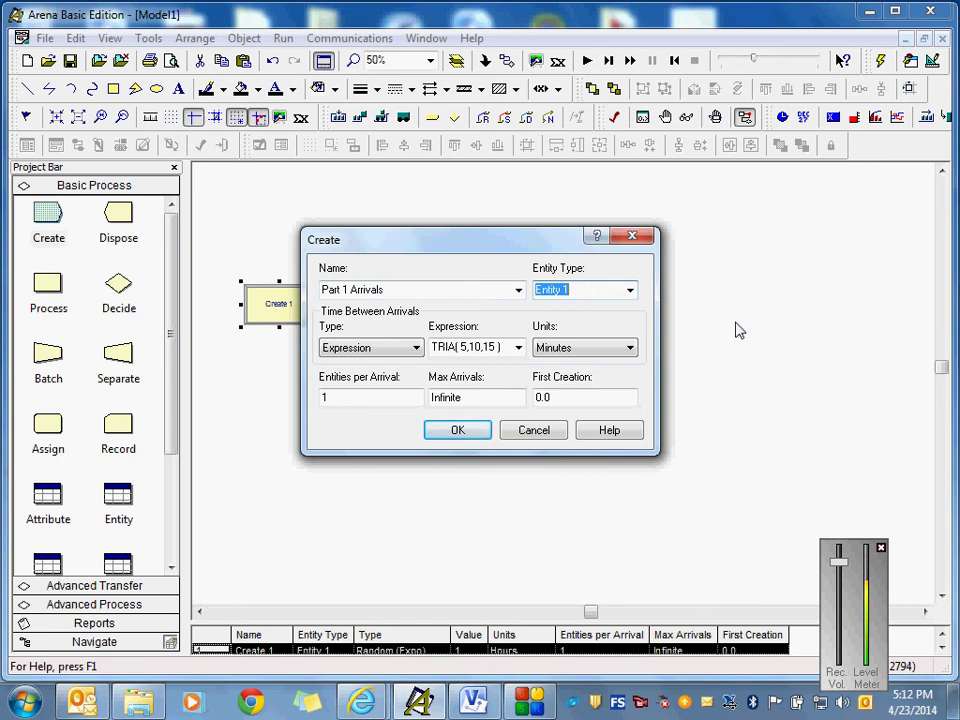
text(PArt 1)
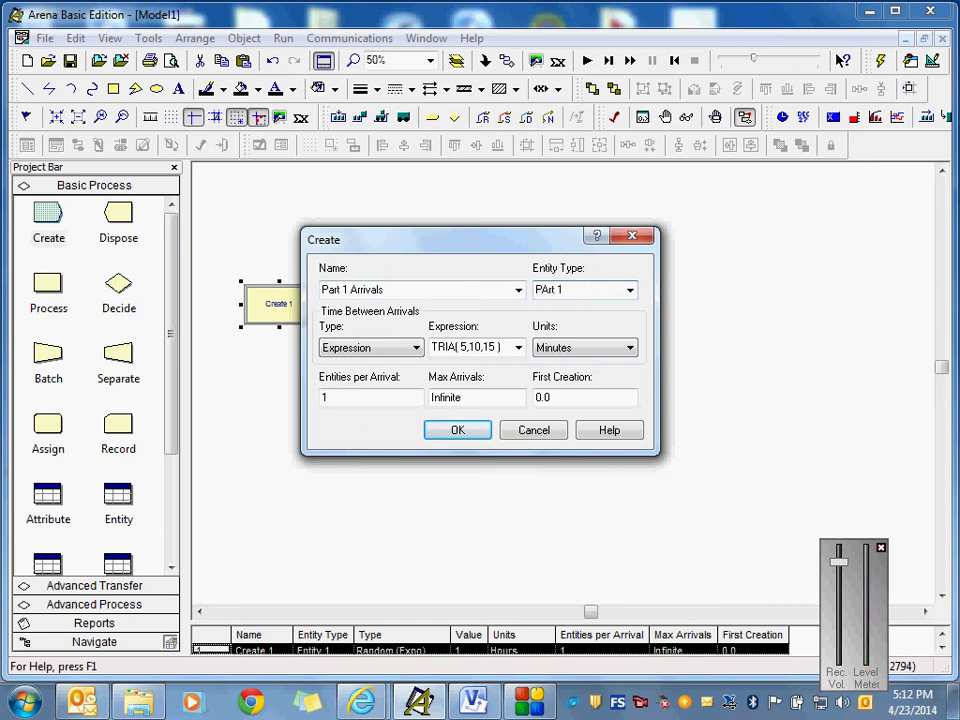
key(BackSpace)
key(BackSpace)
key(BackSpace)
key(BackSpace)
key(BackSpace)
text(art 1)
click(474, 436)
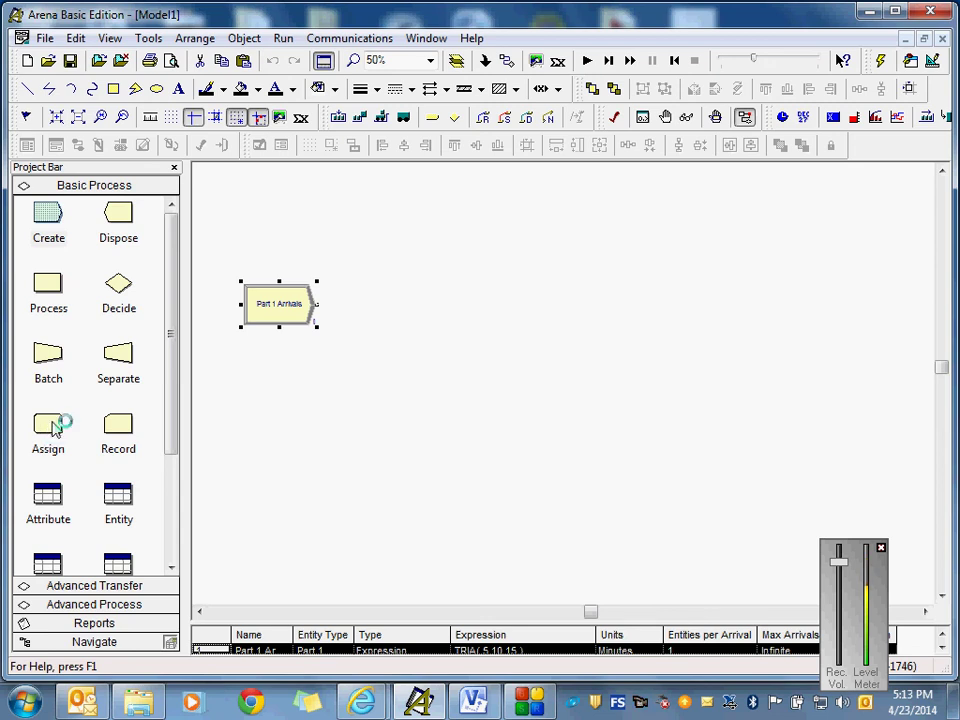
Step: In the Entity data table, widen the Initial Picture column and set Part 1's initial picture to Picture.Package
scroll(133, 410, down, 2)
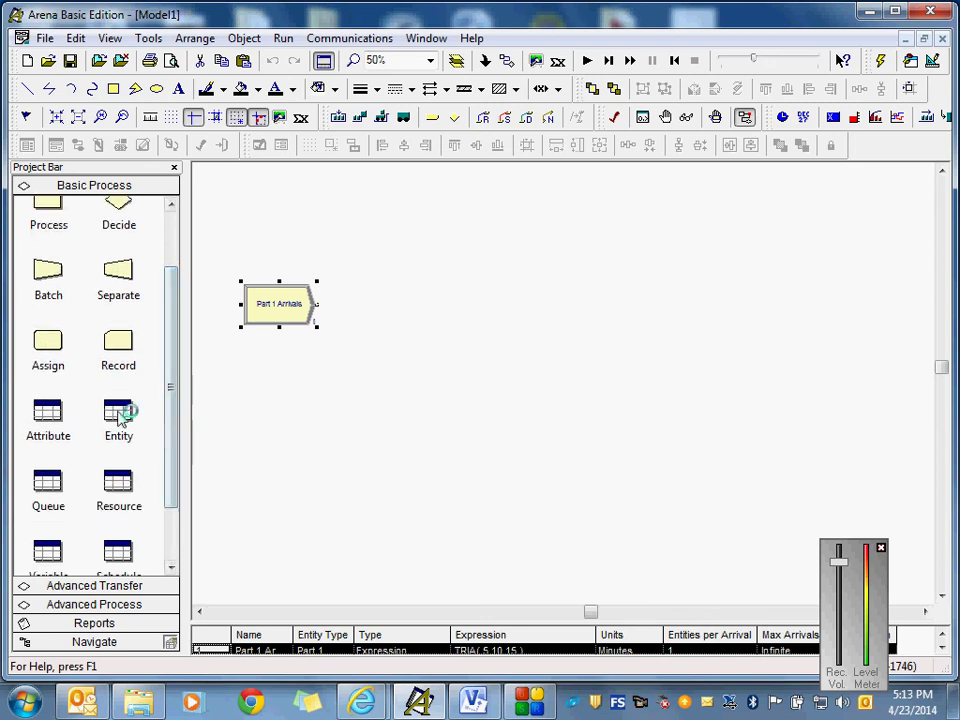
click(118, 418)
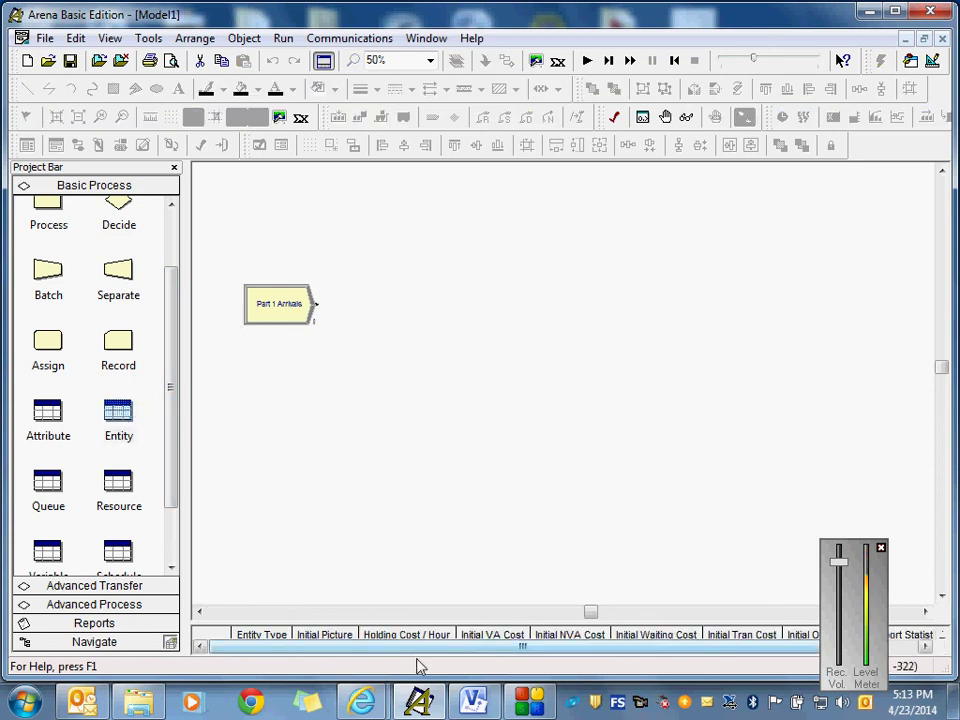
drag(426, 621, 420, 432)
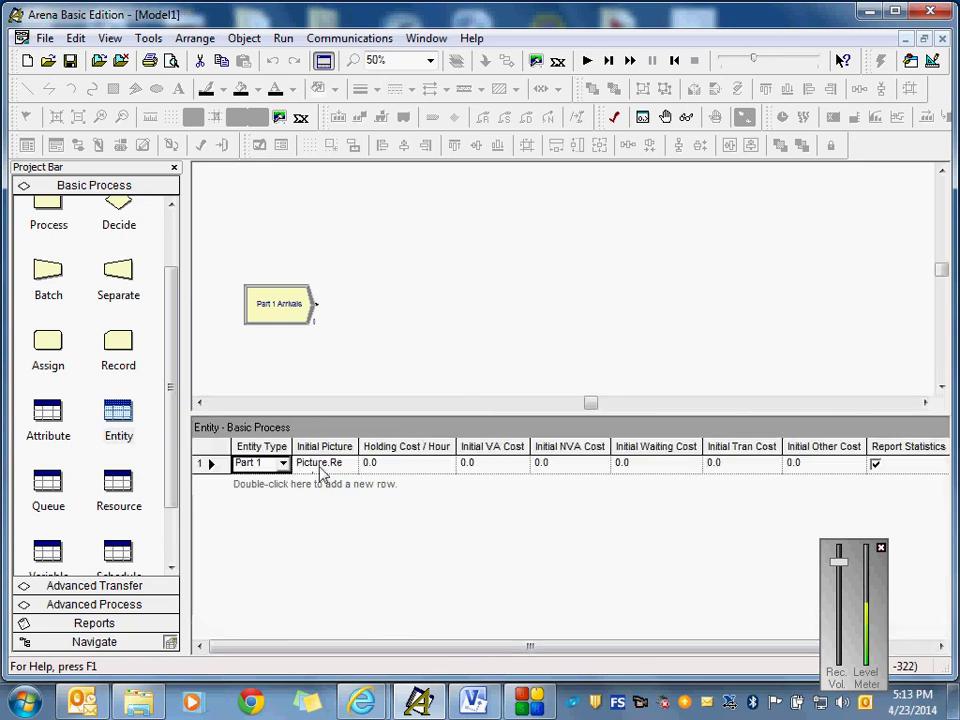
click(334, 465)
drag(358, 446, 448, 447)
click(438, 463)
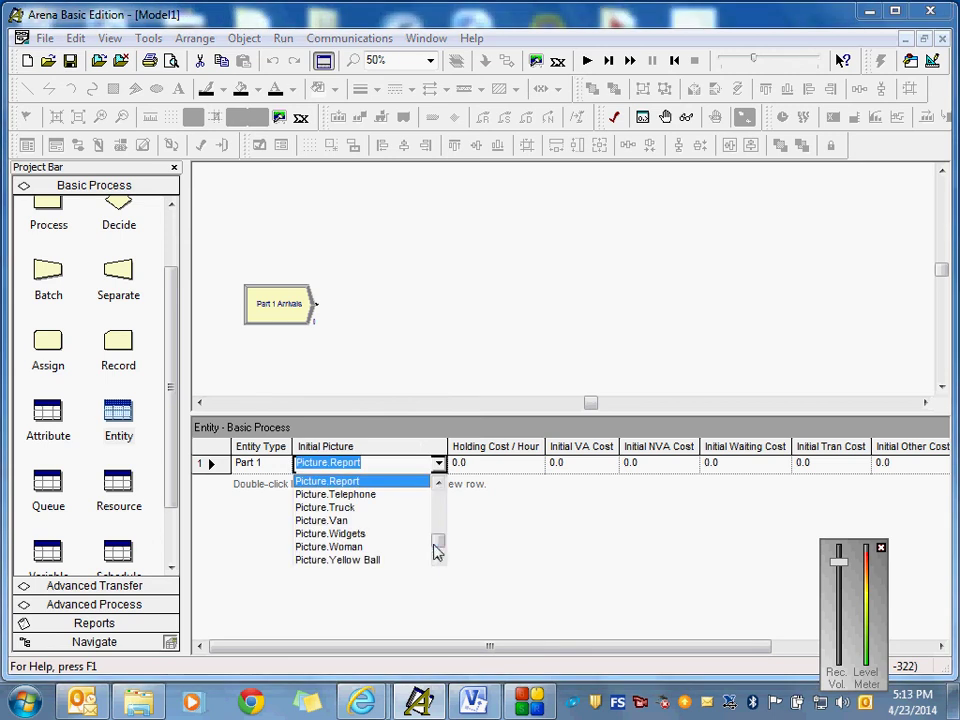
drag(443, 545, 438, 526)
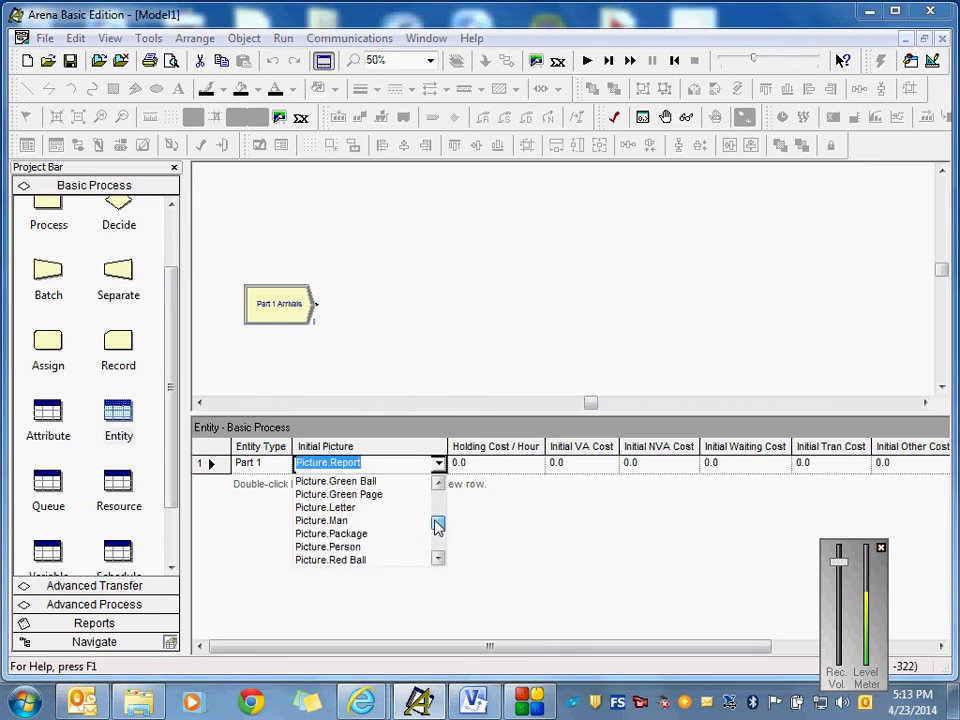
click(333, 534)
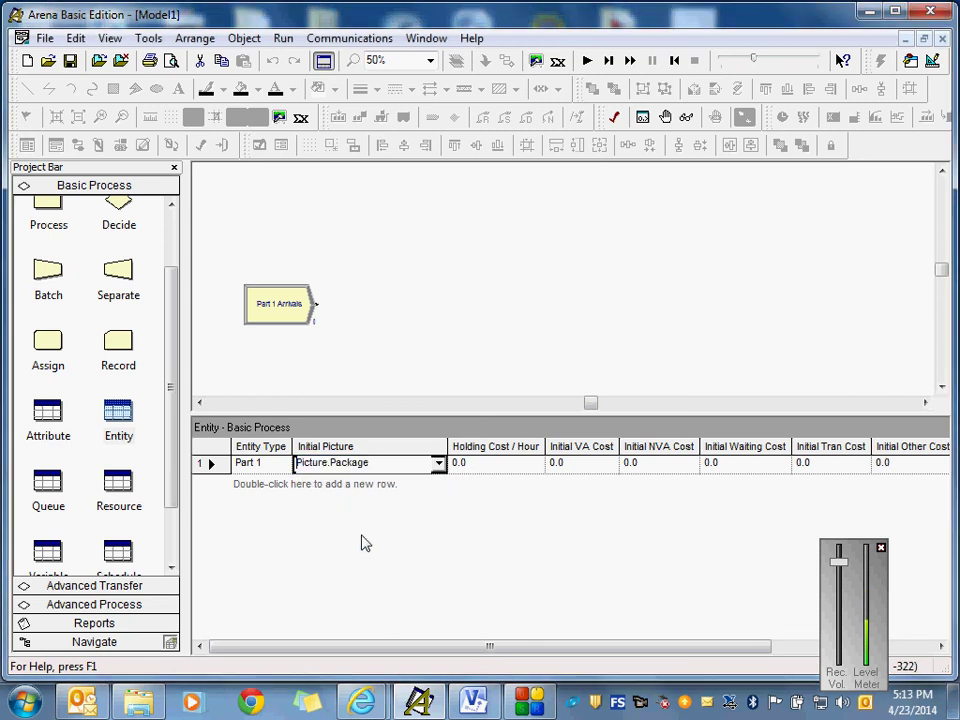
Step: Add a second entity row with the type "Part 2" and the initial picture Picture.Truck
double_click(355, 485)
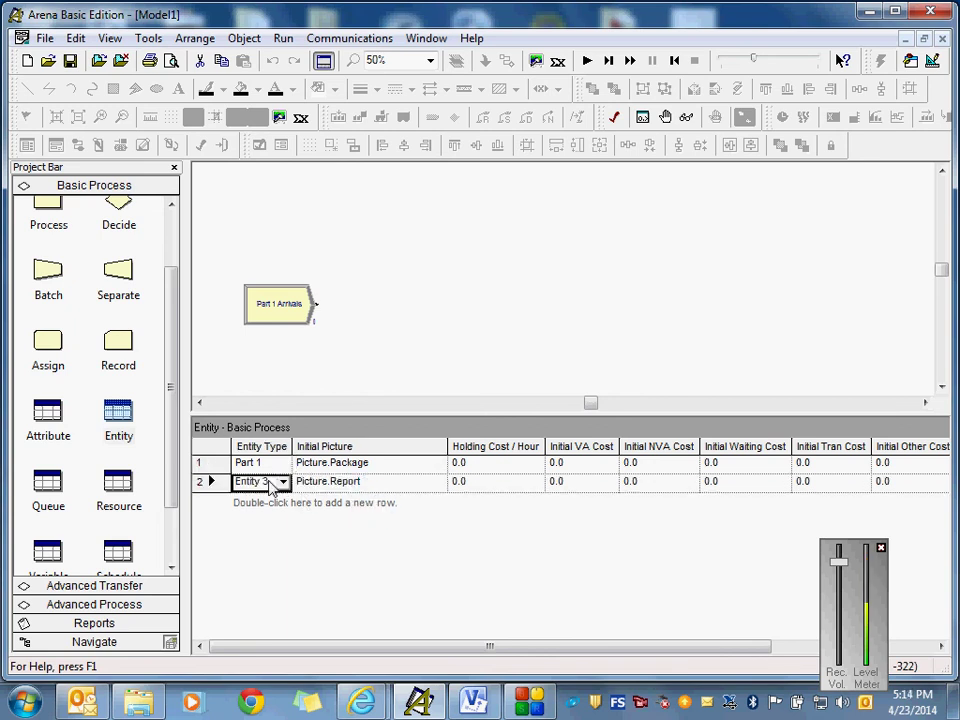
double_click(226, 482)
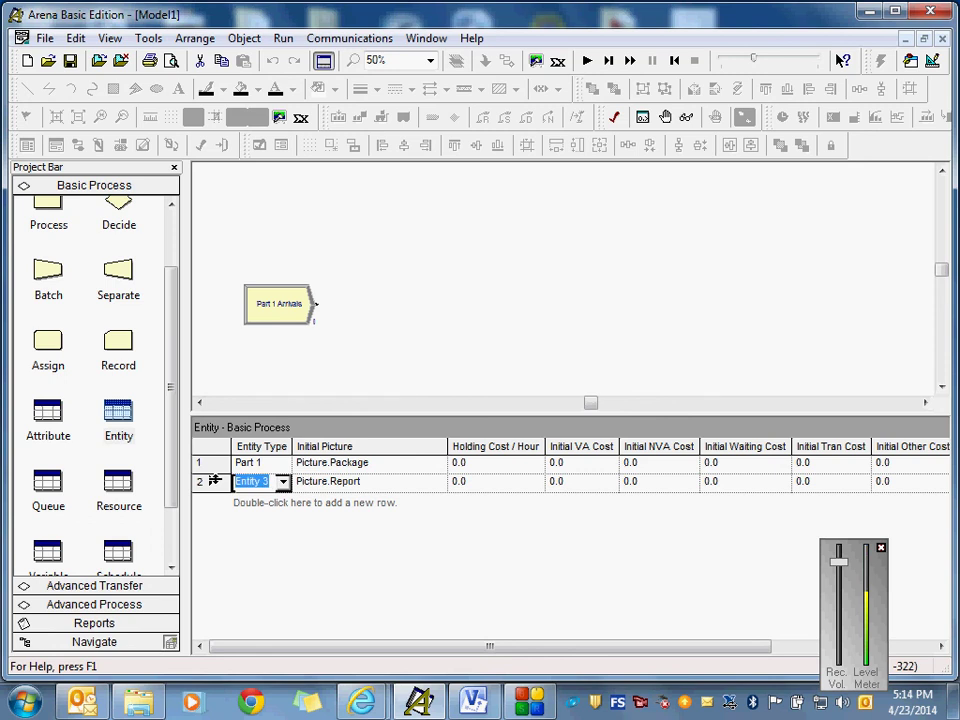
text(Part 1)
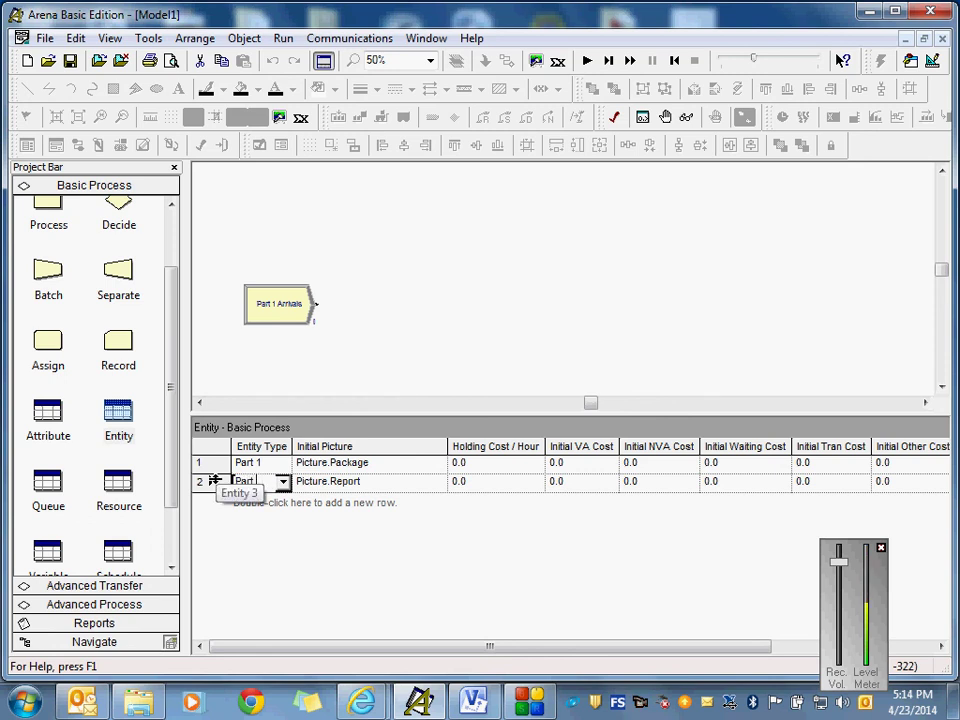
key(BackSpace)
text(2)
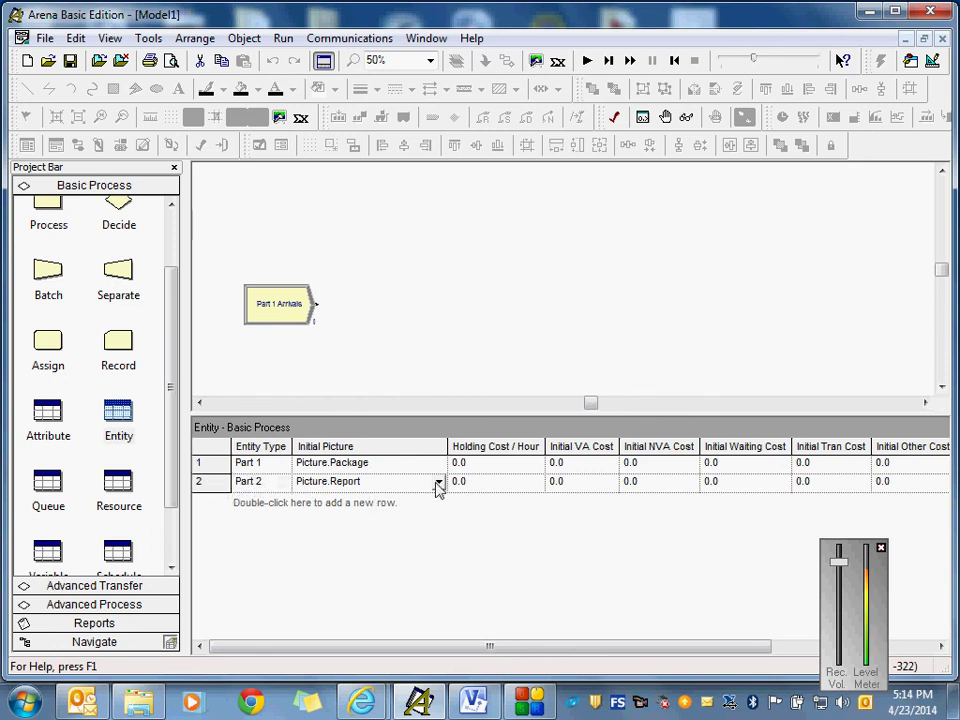
click(438, 482)
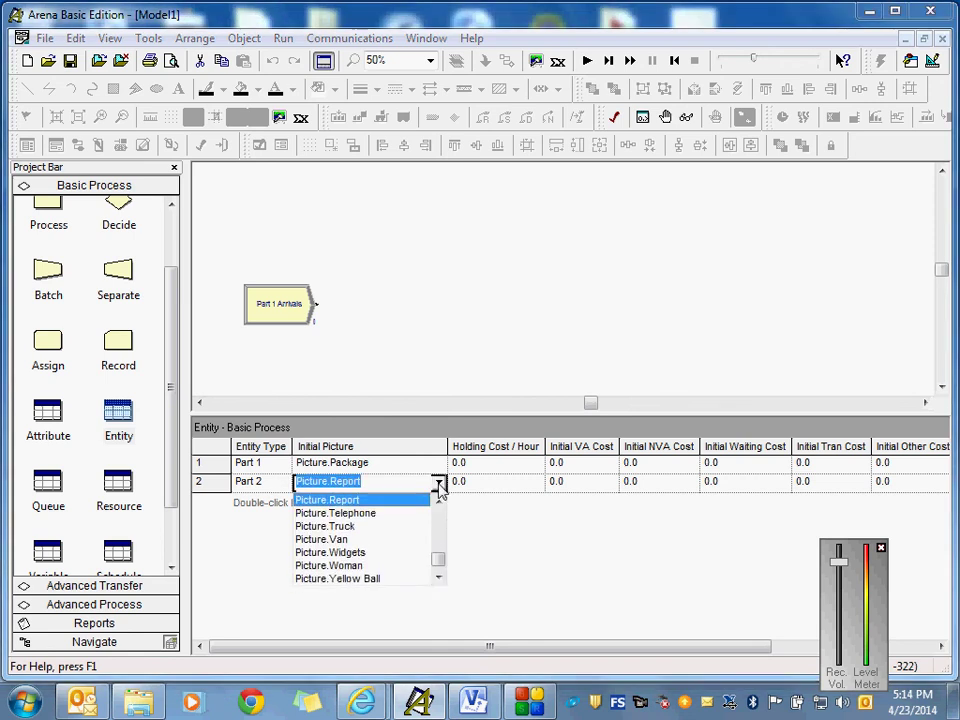
click(345, 527)
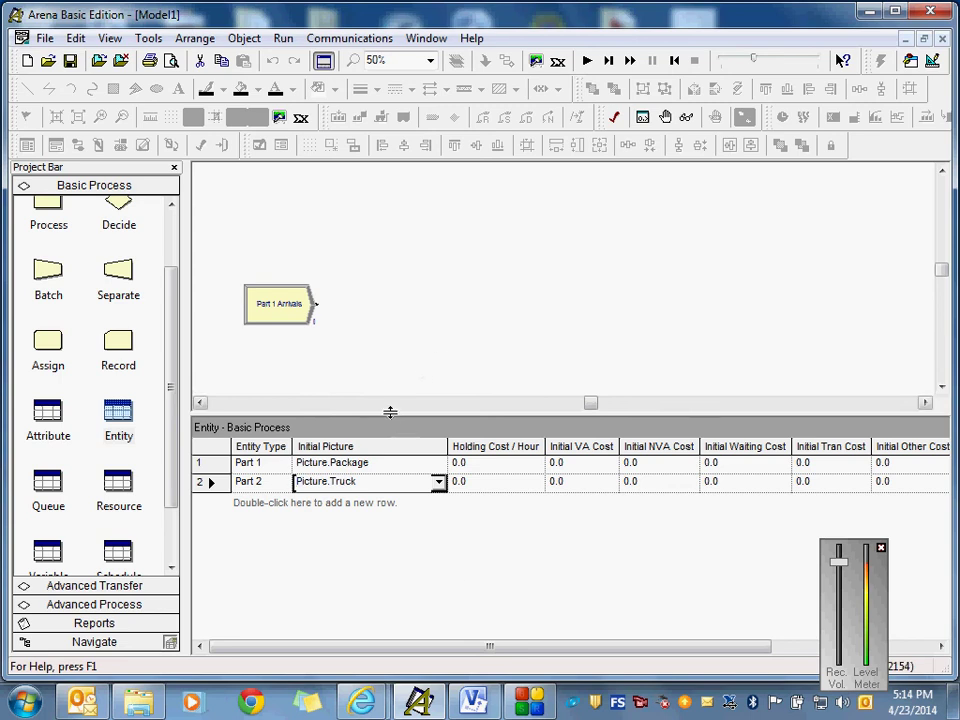
Step: Shrink the data table area and place a second Create module directly below Part 1 Arrivals
drag(390, 421, 387, 502)
drag(387, 503, 391, 539)
click(337, 451)
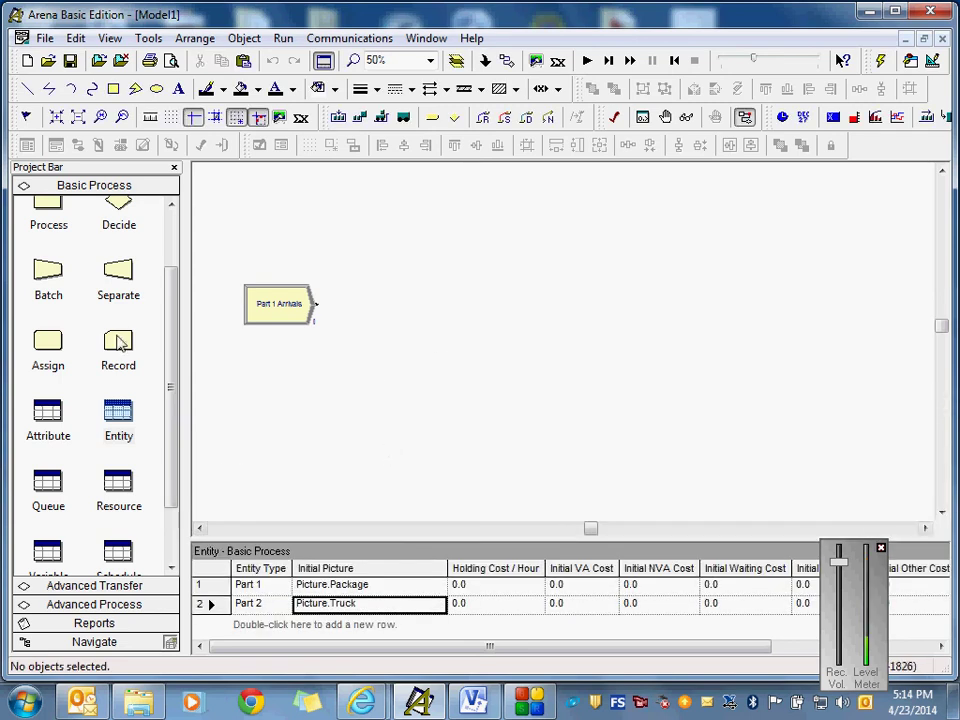
drag(176, 313, 175, 170)
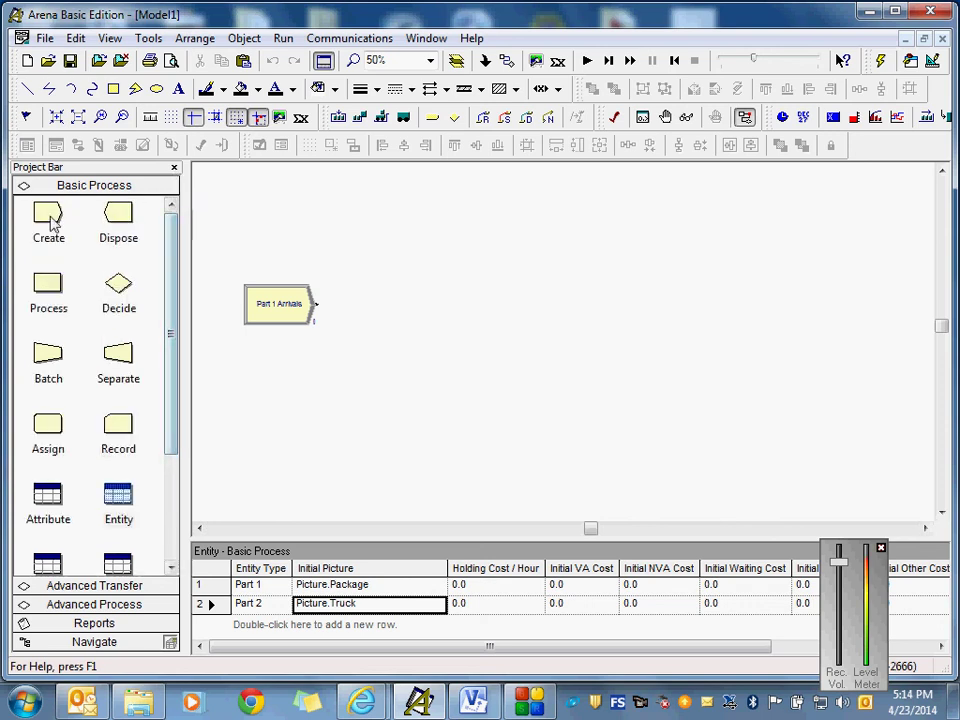
drag(47, 213, 247, 404)
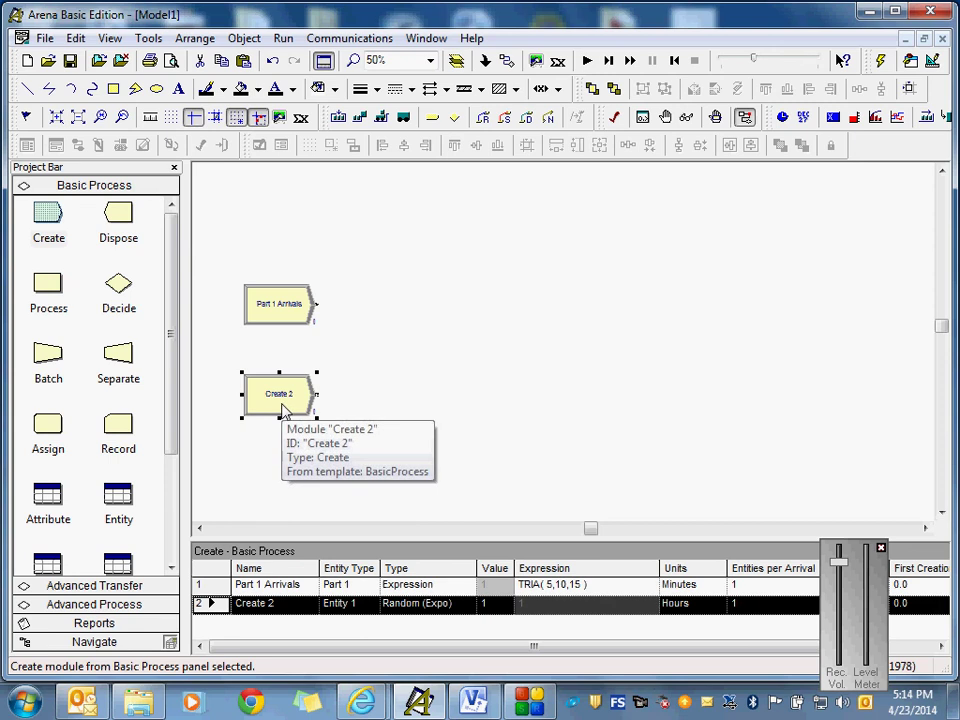
Step: Rename the second Create module "Part 2 Arrivals" and set its entity type to Part 2
double_click(282, 405)
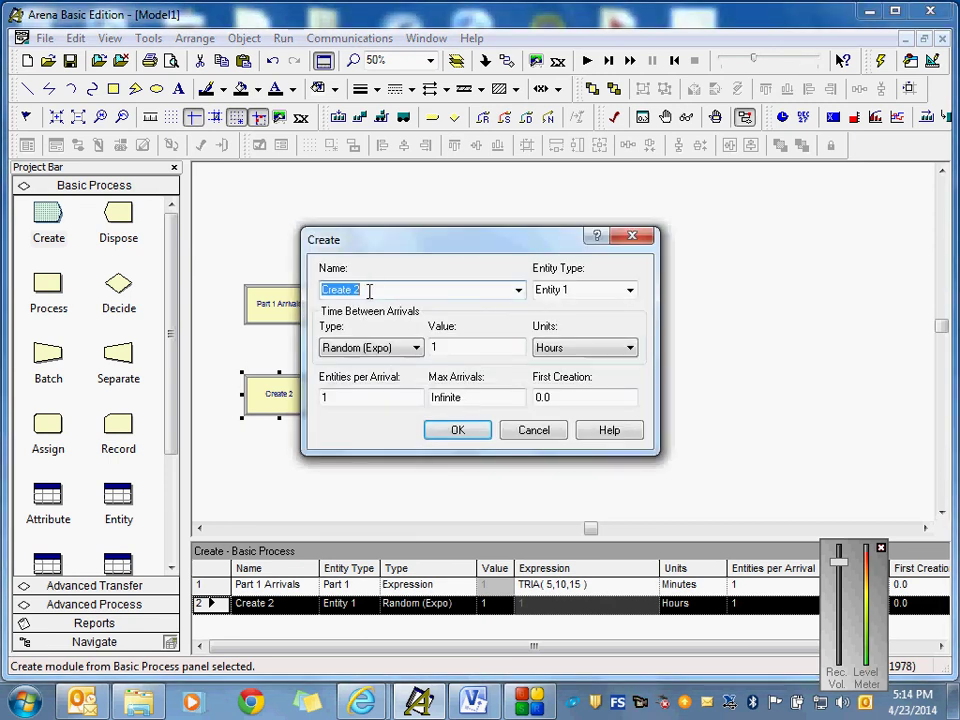
text(PArt)
key(BackSpace)
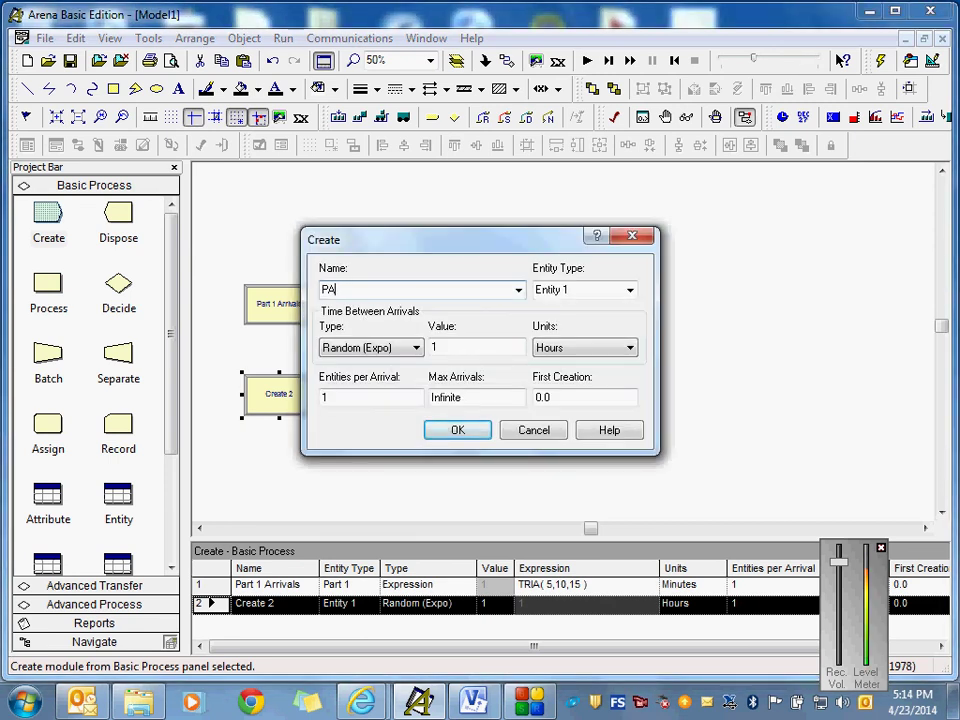
key(BackSpace)
text(art 2 Arrivals)
click(629, 290)
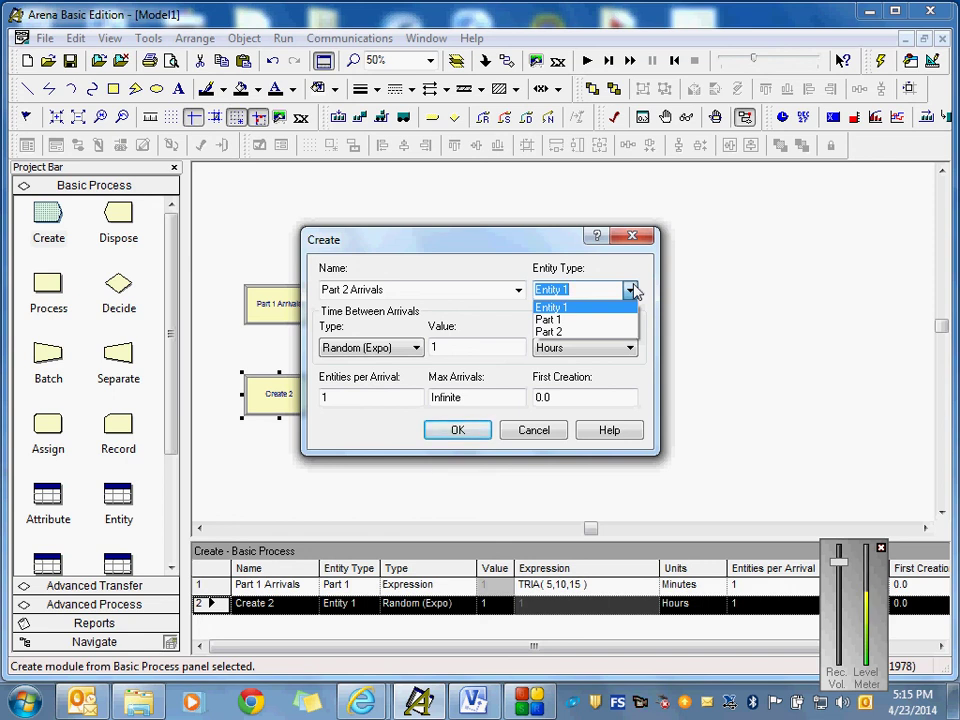
click(551, 333)
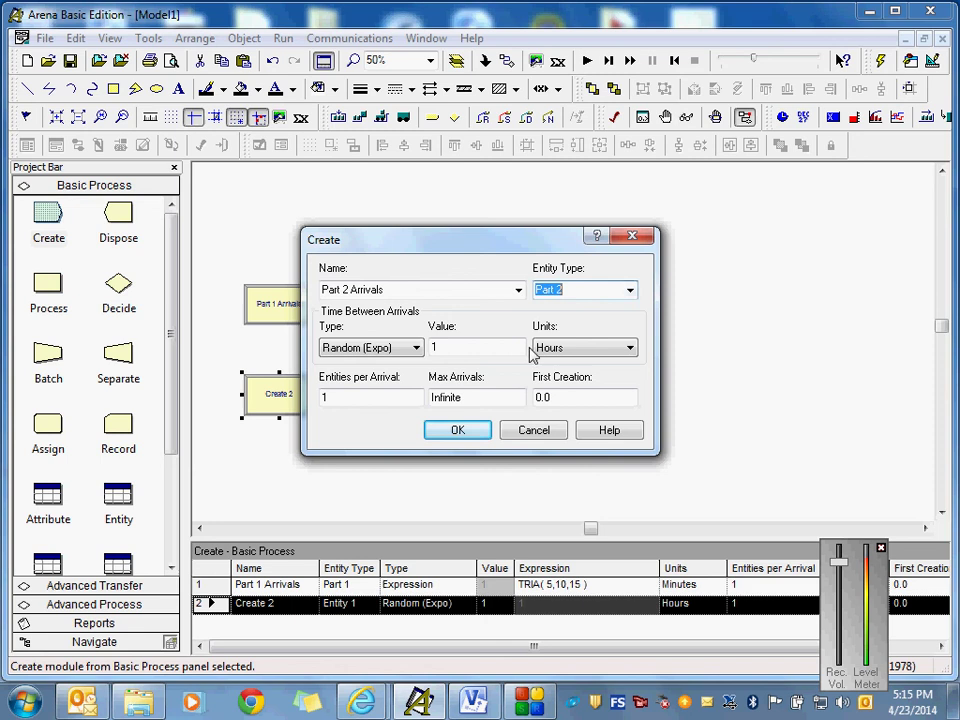
Step: Set the time between Part 2 arrivals to the expression TRIA( 6,12,14 ) in minutes and accept the module settings
click(413, 348)
click(375, 401)
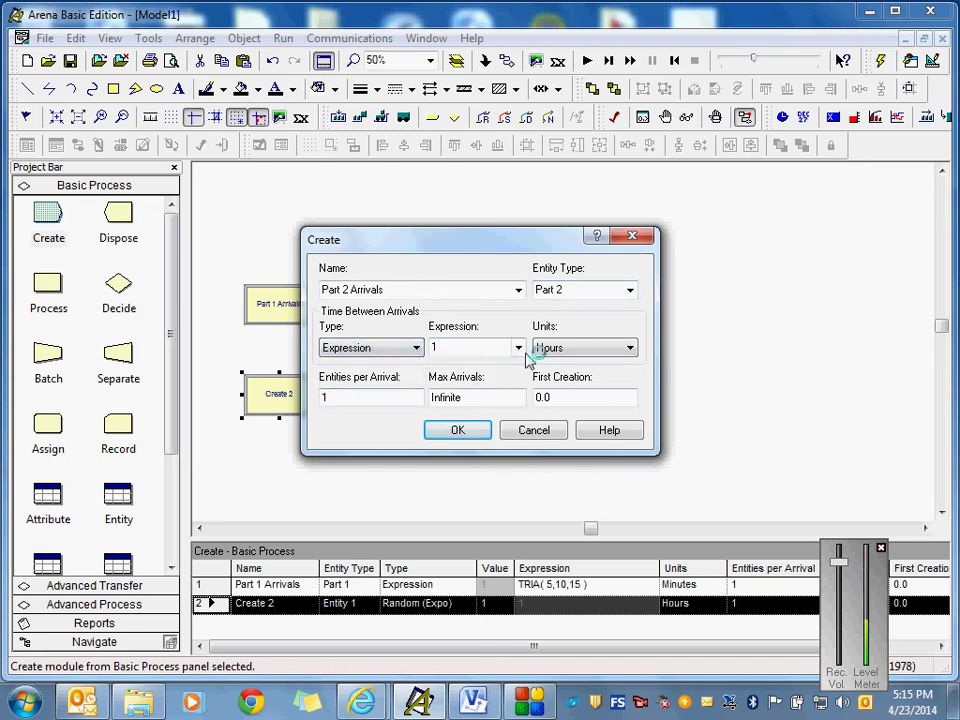
click(592, 352)
click(570, 378)
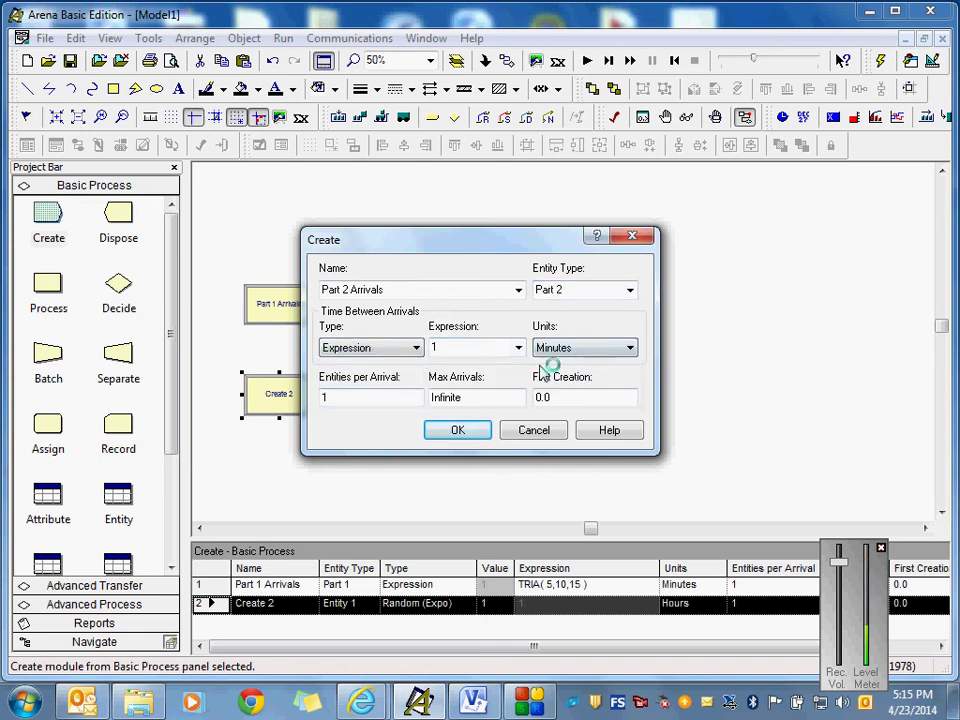
click(518, 347)
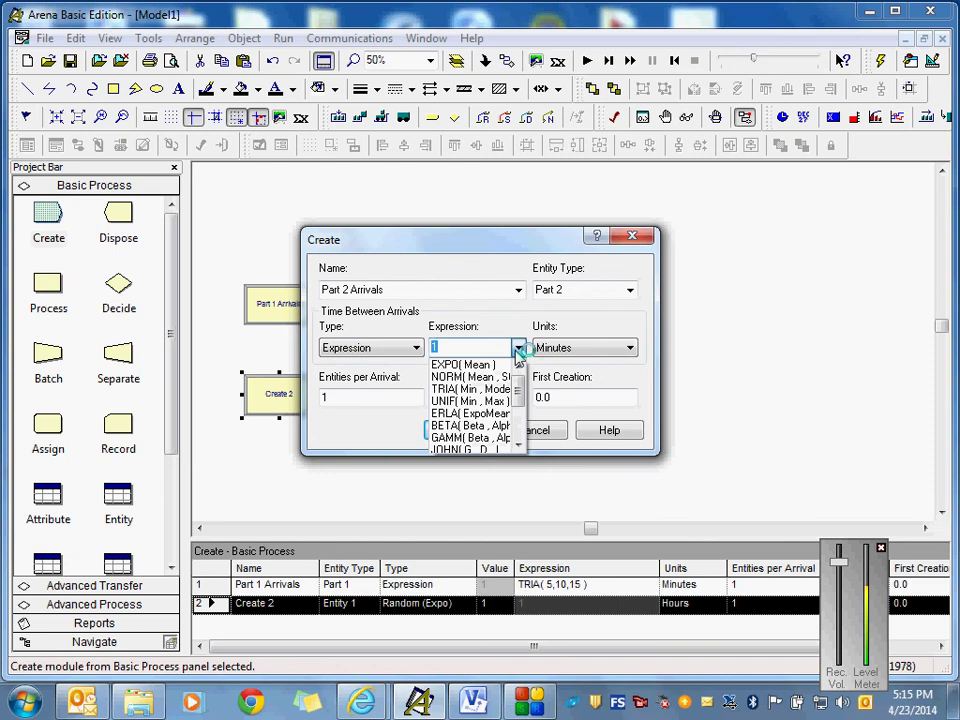
click(470, 388)
drag(505, 346, 460, 346)
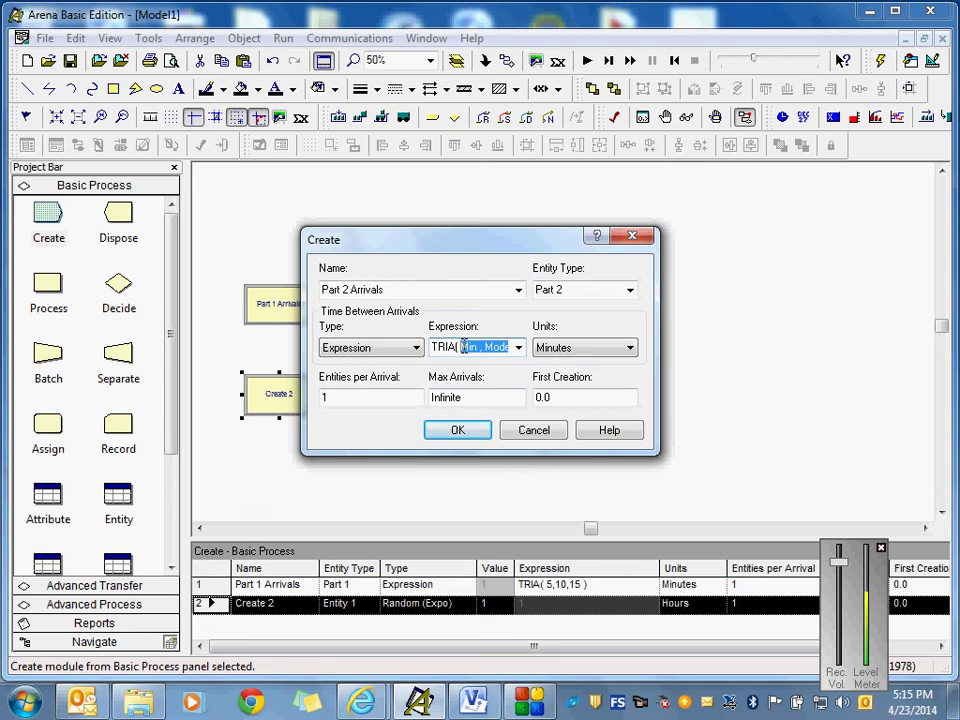
text(6,12,14)
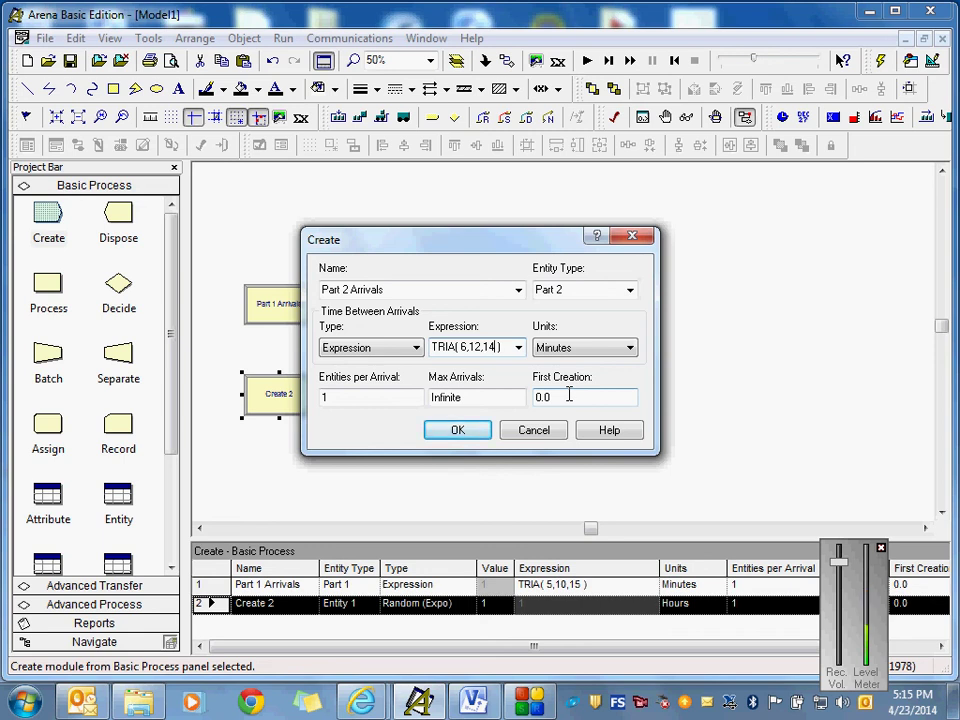
click(471, 436)
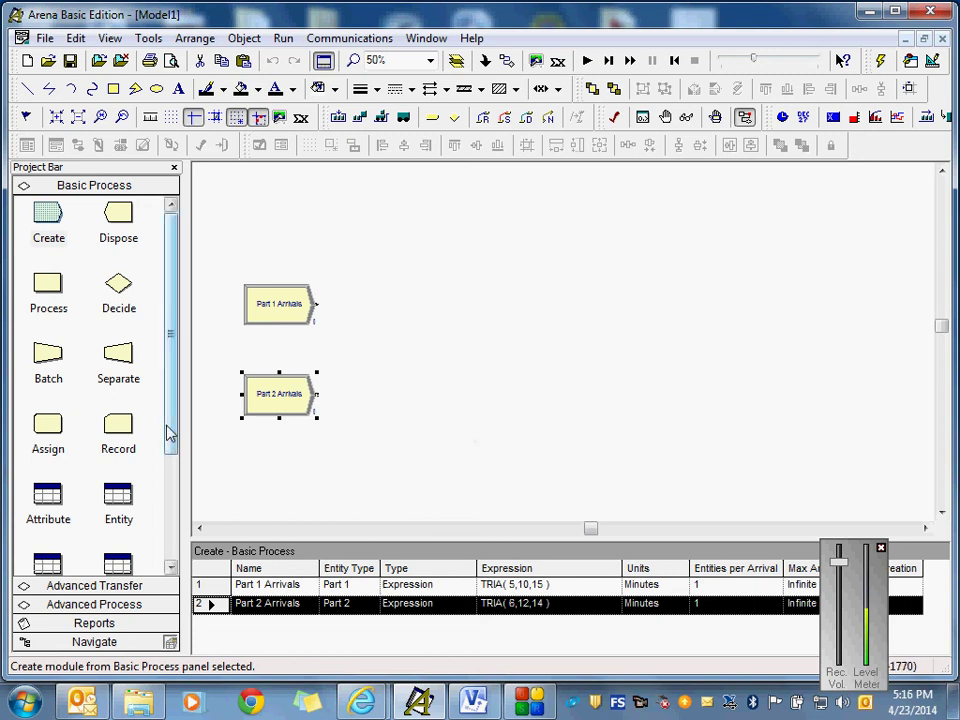
Step: Show the Advanced Transfer modules and look up the command for attaching a template panel
click(90, 586)
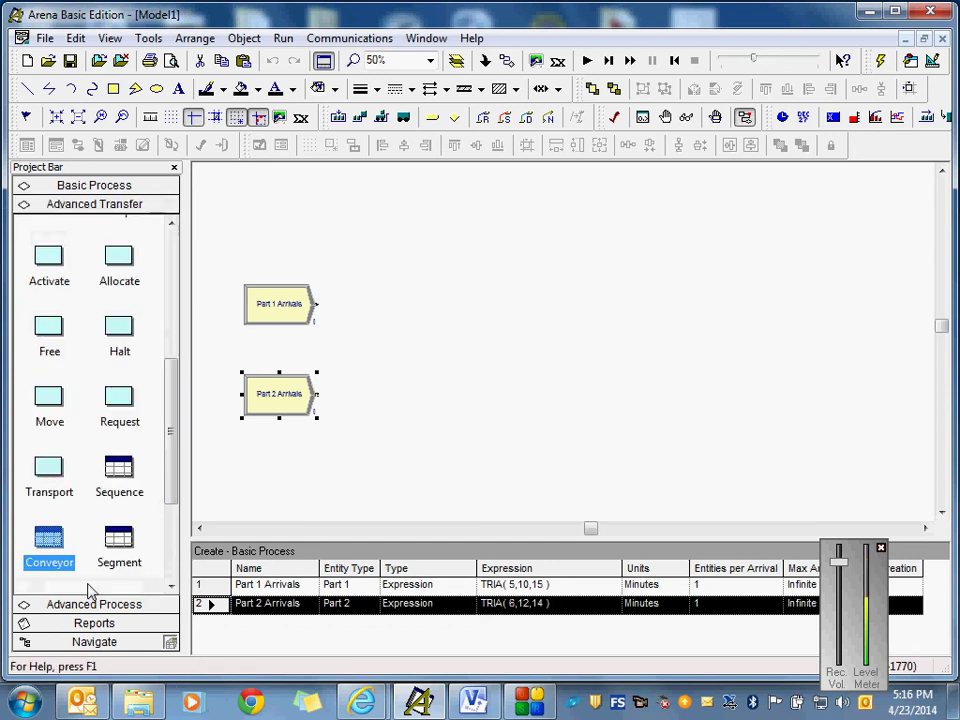
drag(174, 414, 176, 242)
click(44, 38)
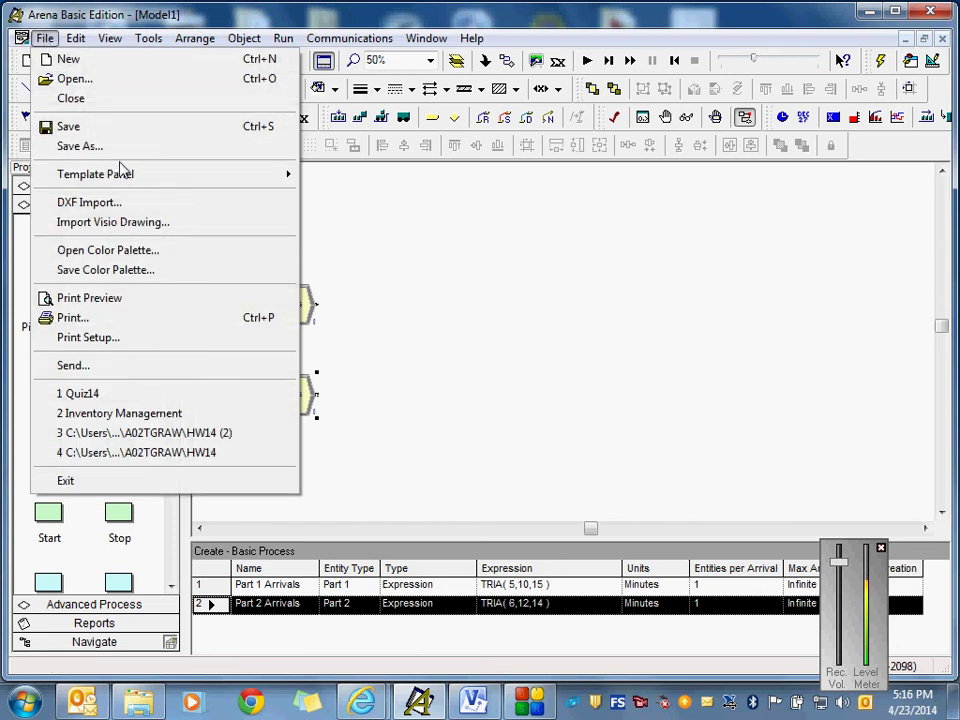
mouse_move(122, 177)
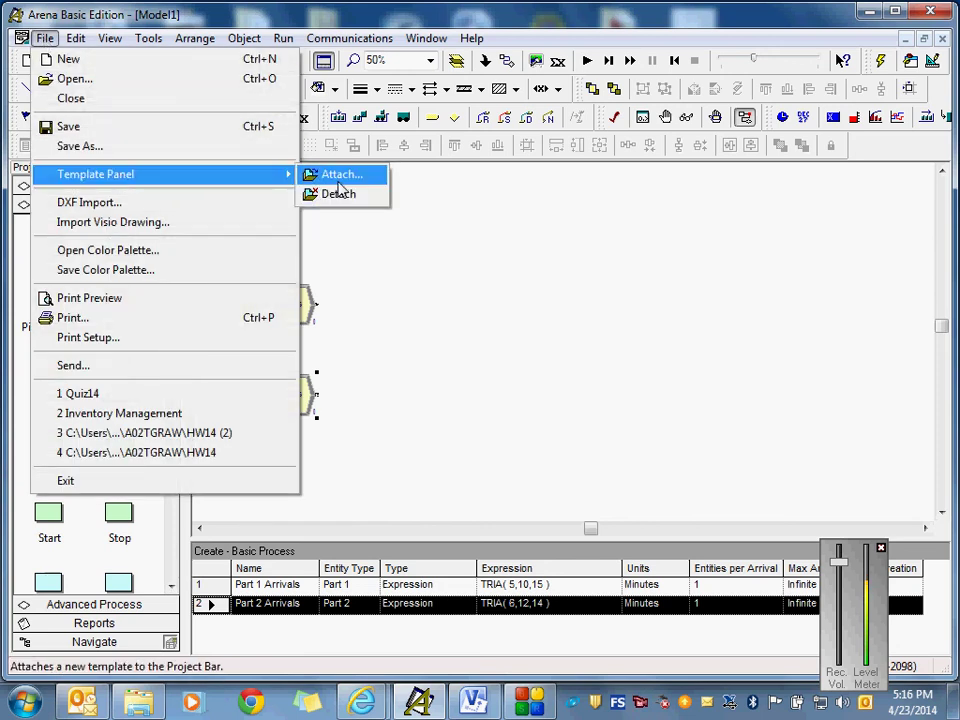
click(596, 320)
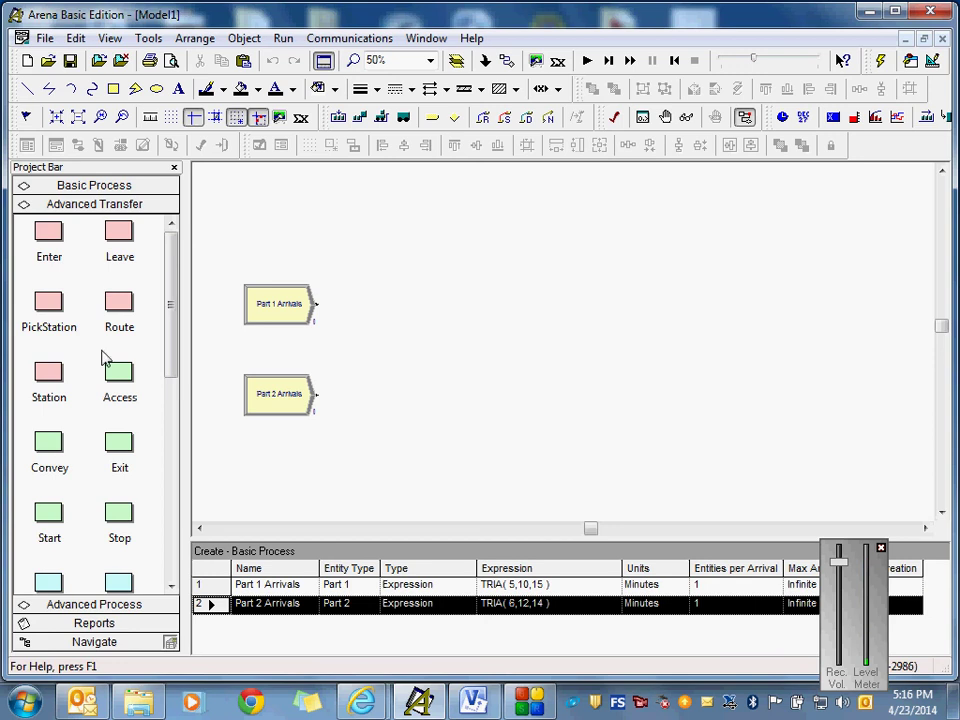
Step: Place four Station modules: one right after each Create module and one at the far end of each row
drag(177, 364, 172, 378)
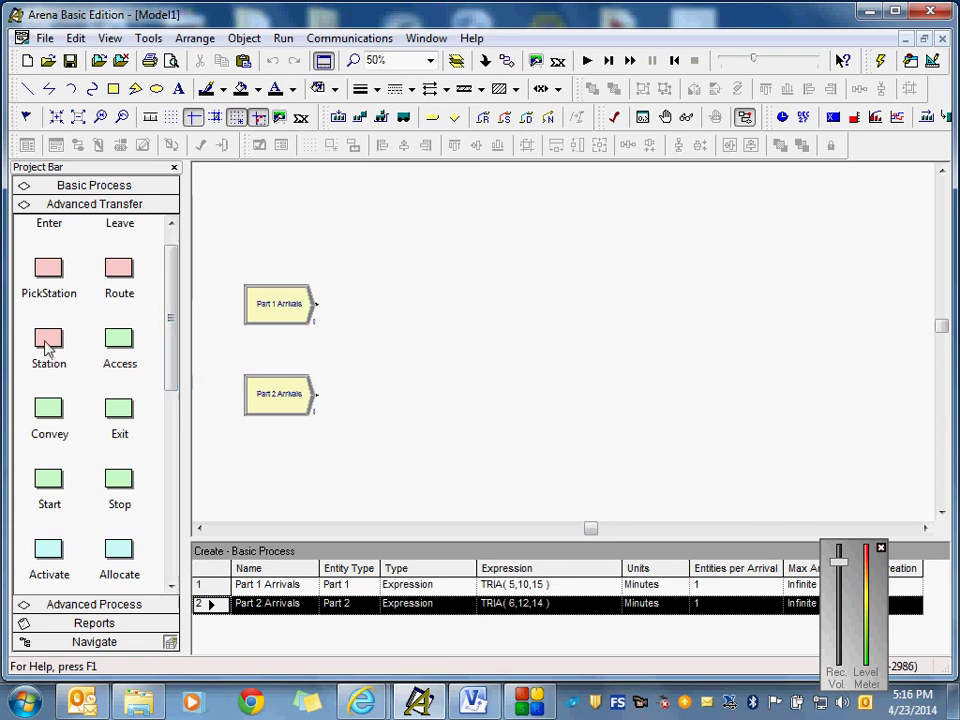
drag(47, 345, 366, 317)
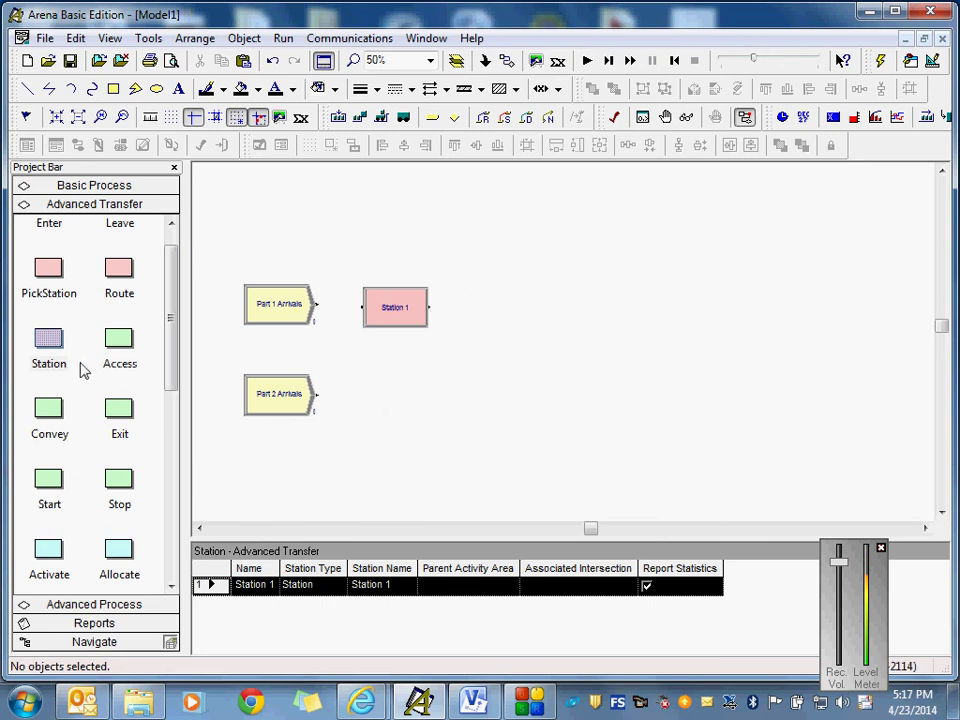
drag(47, 343, 727, 315)
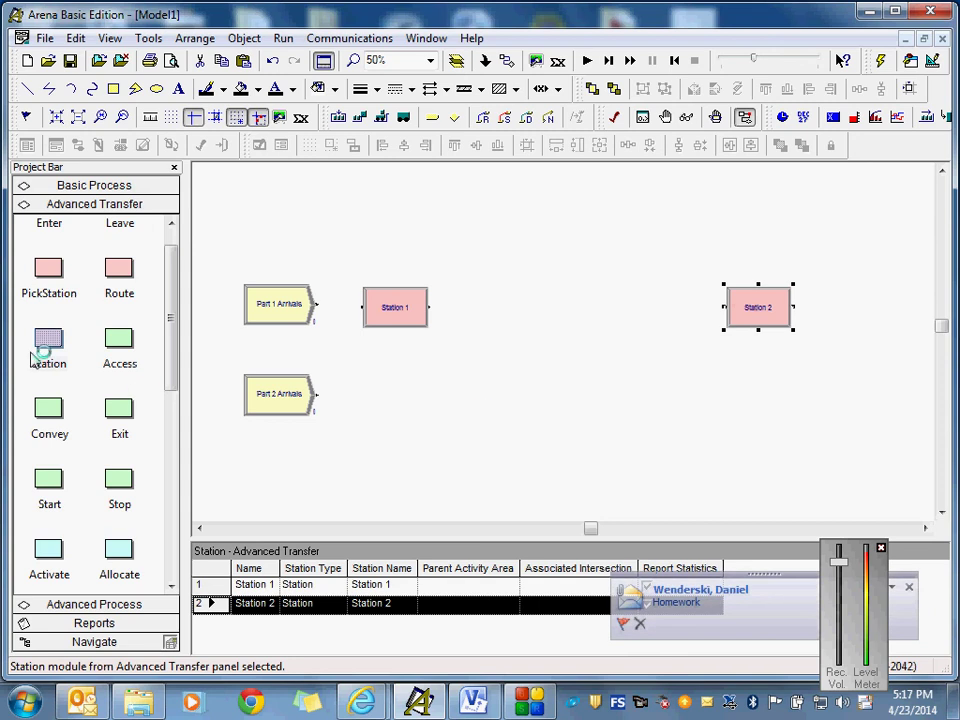
drag(40, 352, 364, 406)
drag(70, 340, 737, 414)
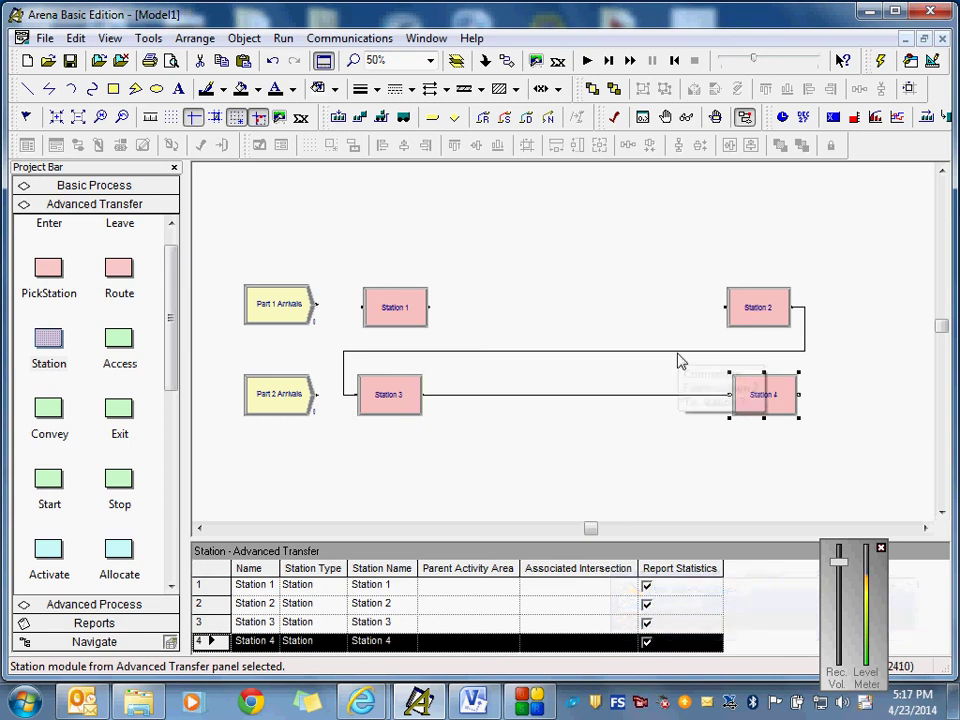
Step: Delete the connection from Station 2 to Station 3 and the one from Station 3 to Station 4
click(681, 354)
key(Delete)
click(600, 399)
key(Delete)
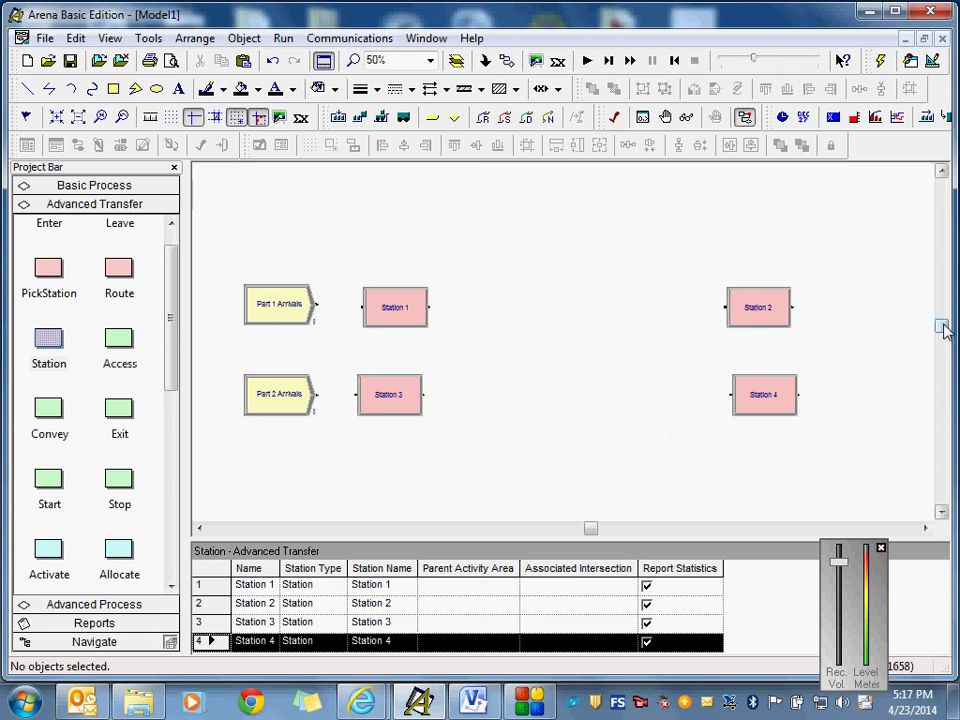
Step: Review the plant floor plan and add Access, Convey and Exit modules in the Part 1 row between Station 1 and Station 2
drag(940, 326, 945, 363)
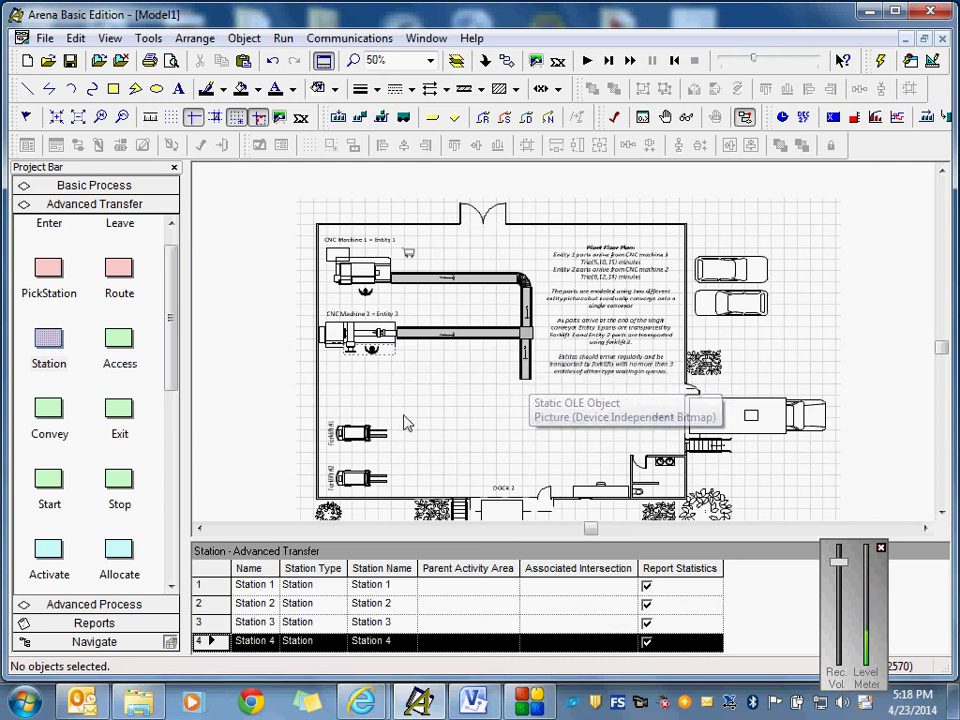
drag(943, 350, 943, 327)
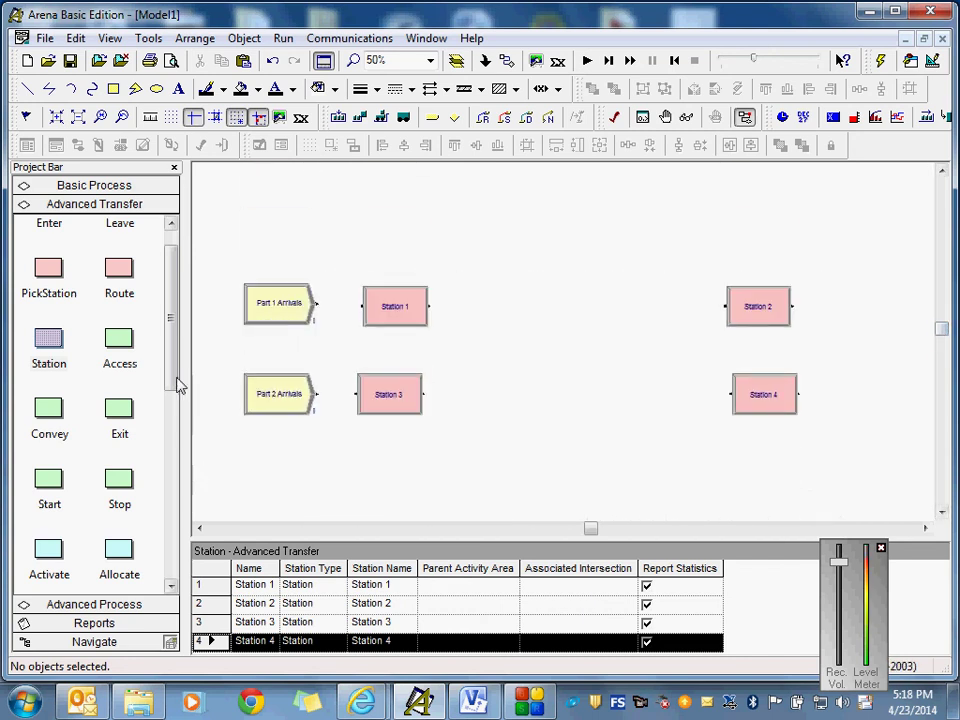
drag(180, 386, 178, 405)
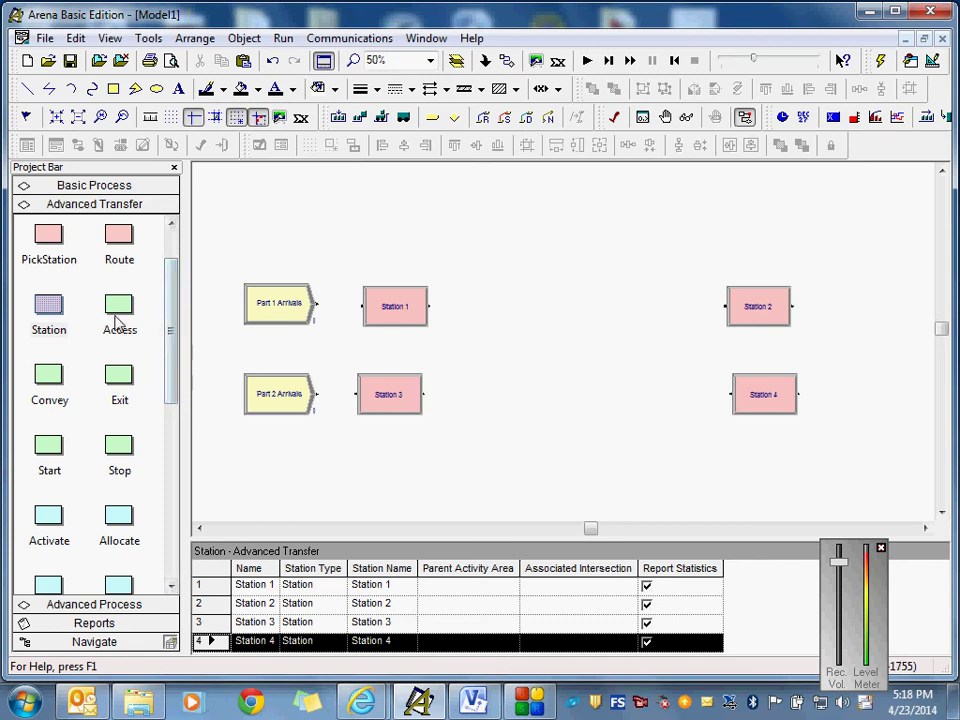
drag(122, 316, 459, 316)
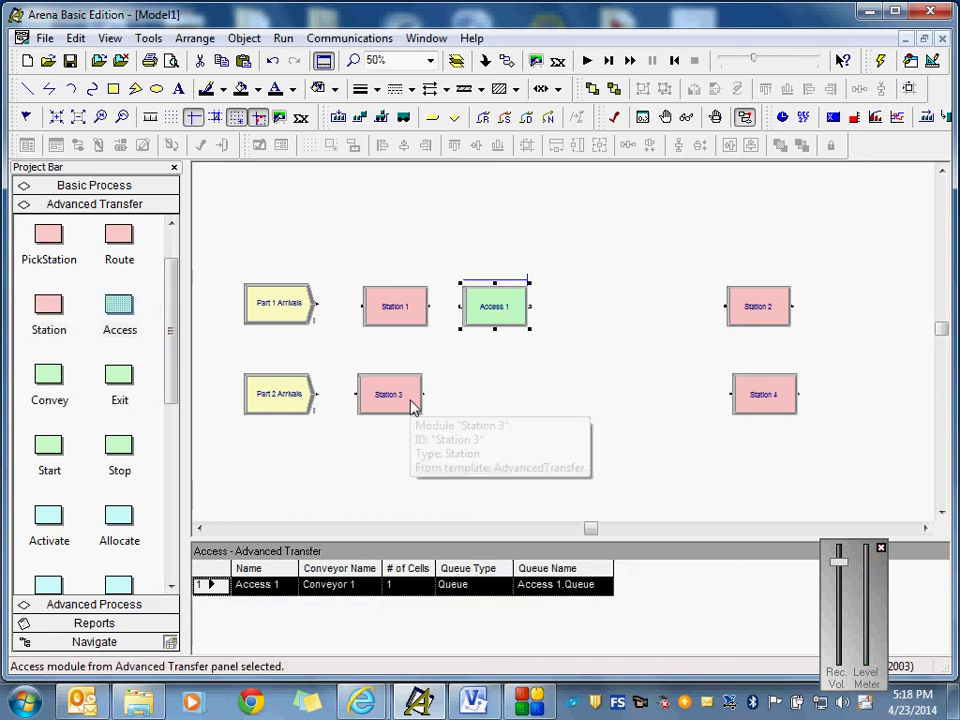
drag(51, 392, 567, 316)
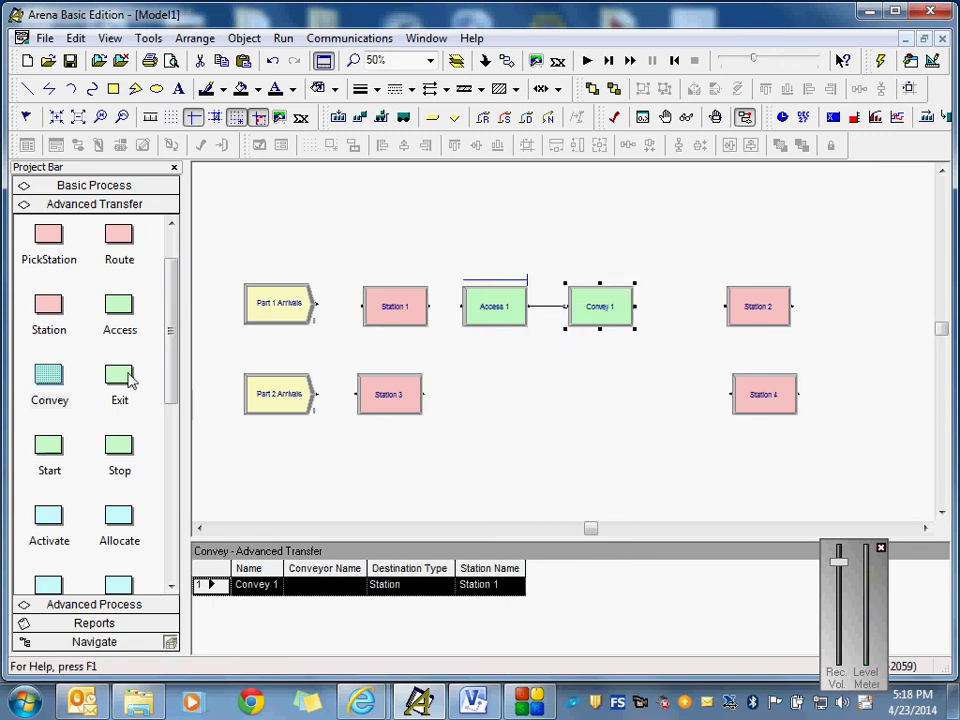
drag(129, 377, 677, 320)
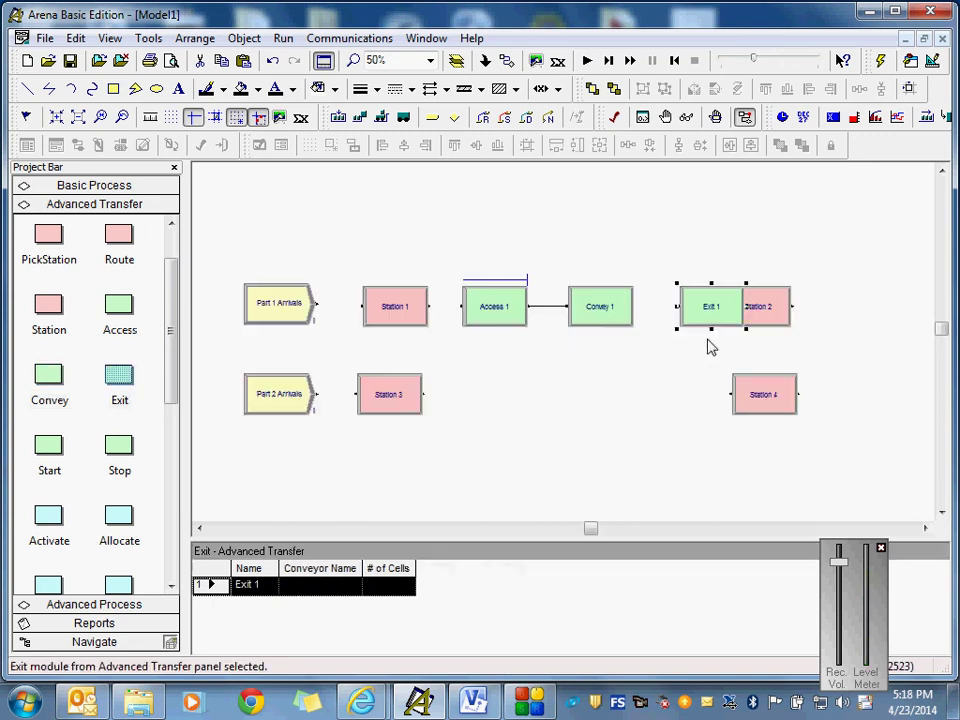
Step: Move Station 2 farther along the Part 1 row and shift Exit 1 toward it so the modules no longer overlap
drag(772, 306, 893, 308)
click(711, 307)
drag(698, 318, 755, 320)
click(675, 374)
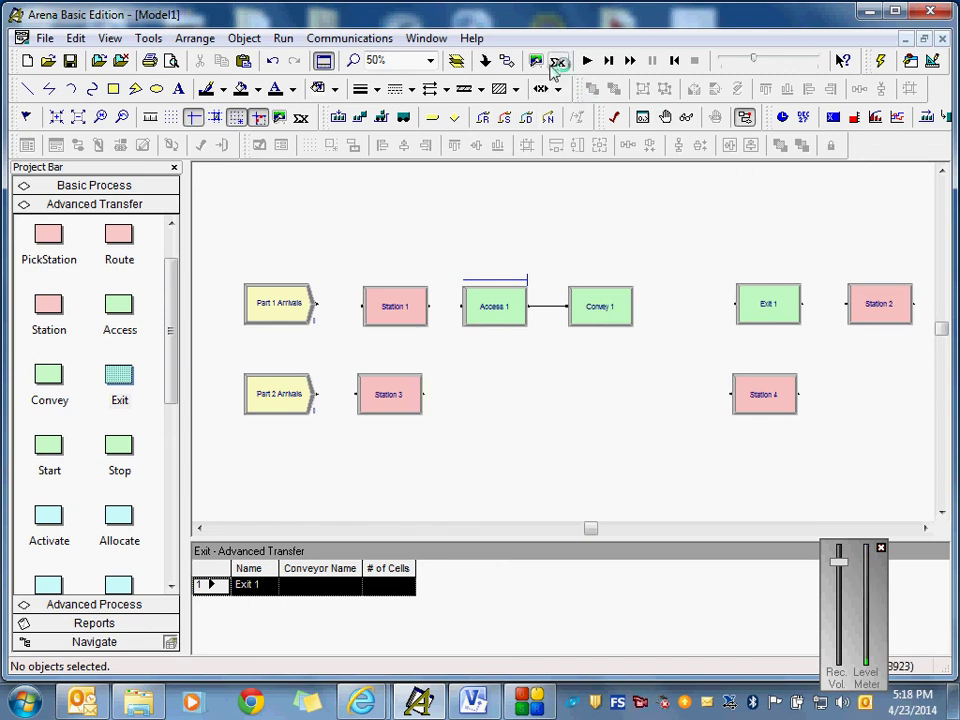
Step: Connect Part 1 Arrivals to Station 1, Station 1 to Access 1, and Exit 1 to Station 2
click(507, 60)
click(316, 303)
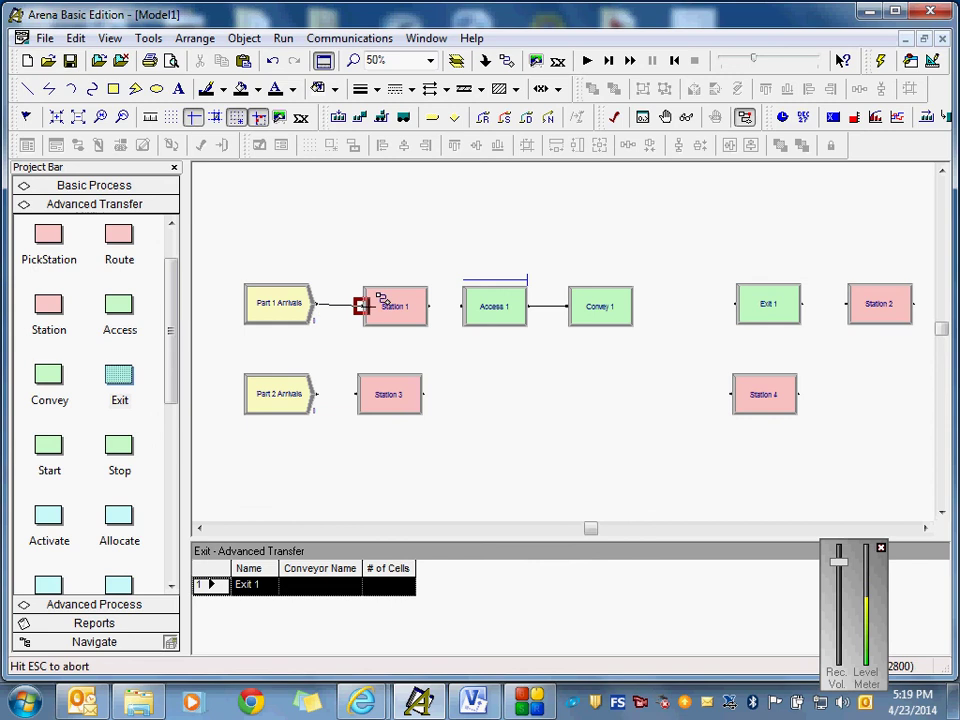
click(362, 305)
click(507, 60)
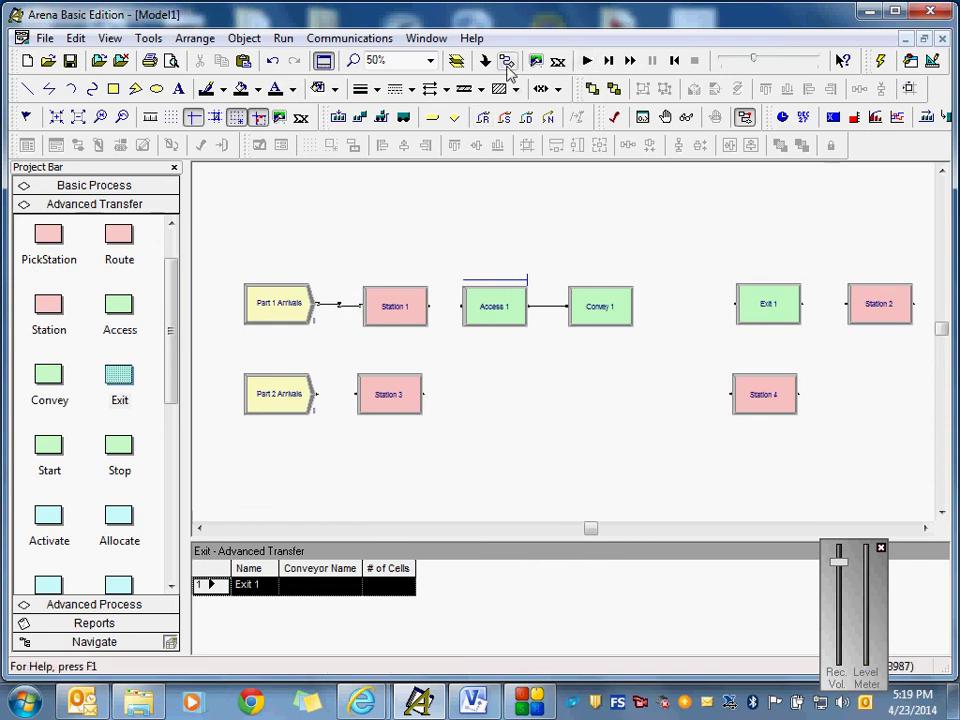
click(428, 305)
click(461, 306)
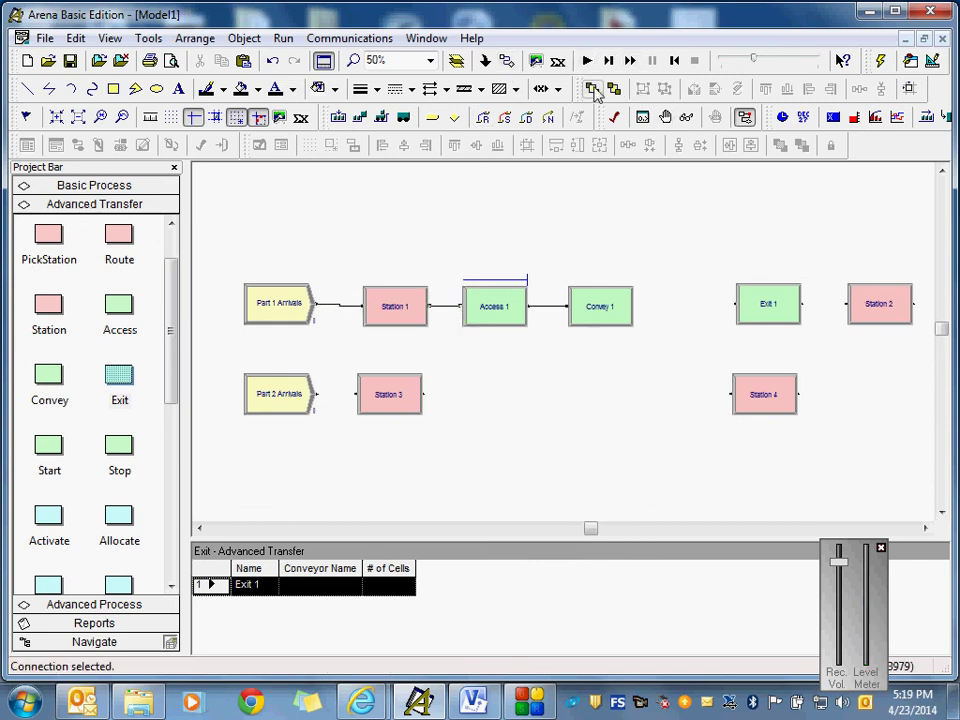
click(507, 60)
click(805, 303)
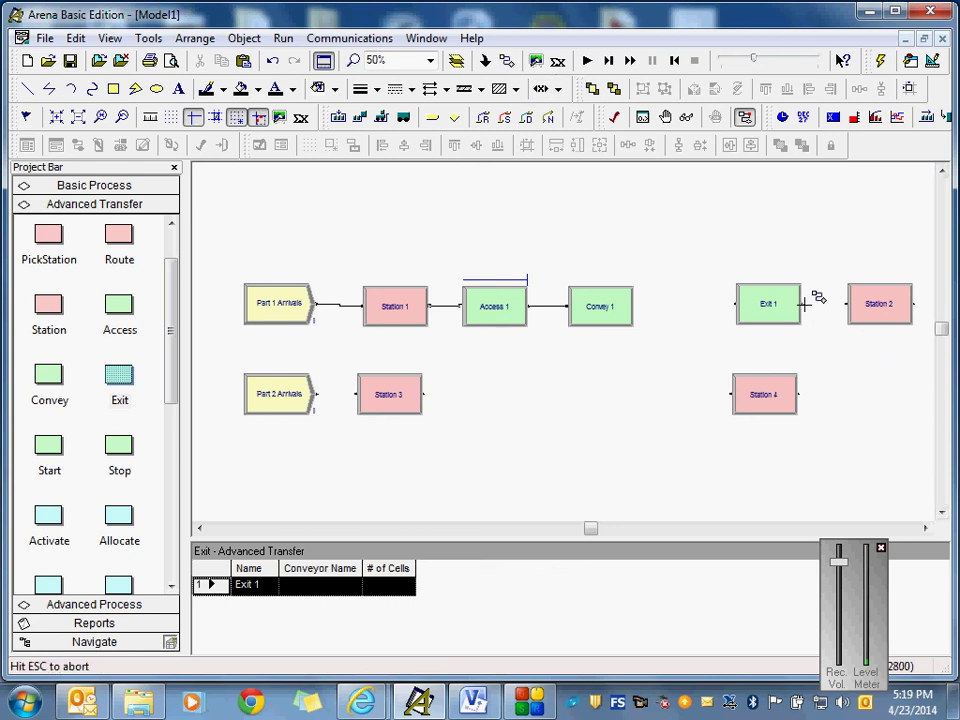
click(850, 305)
click(853, 421)
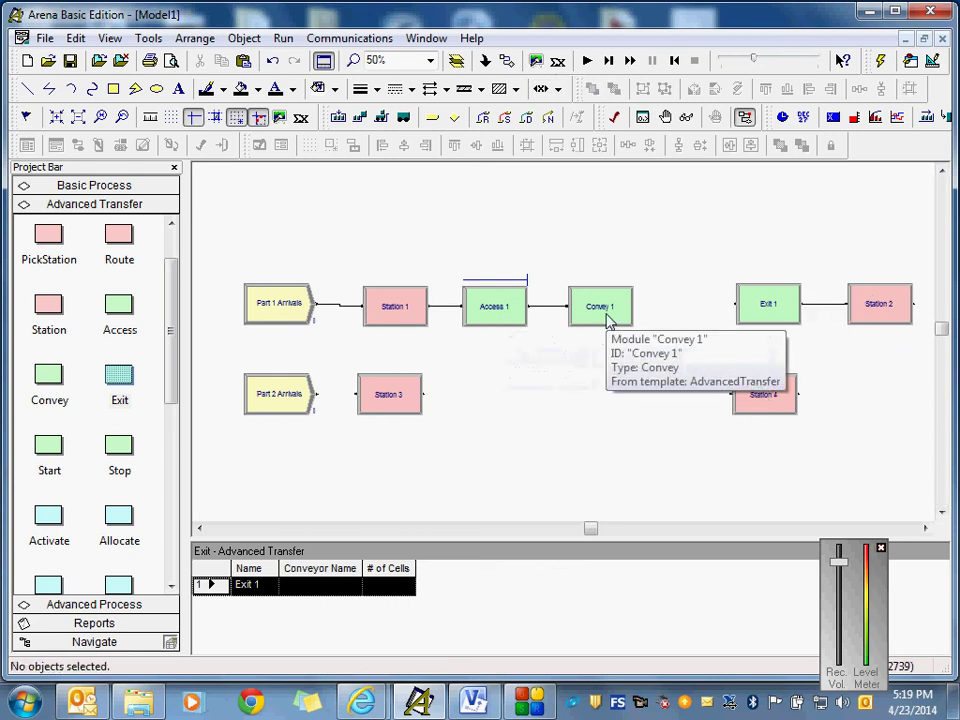
Step: Configure Convey 1 to use Conveyor 1 with Station 2 as its destination station
double_click(604, 318)
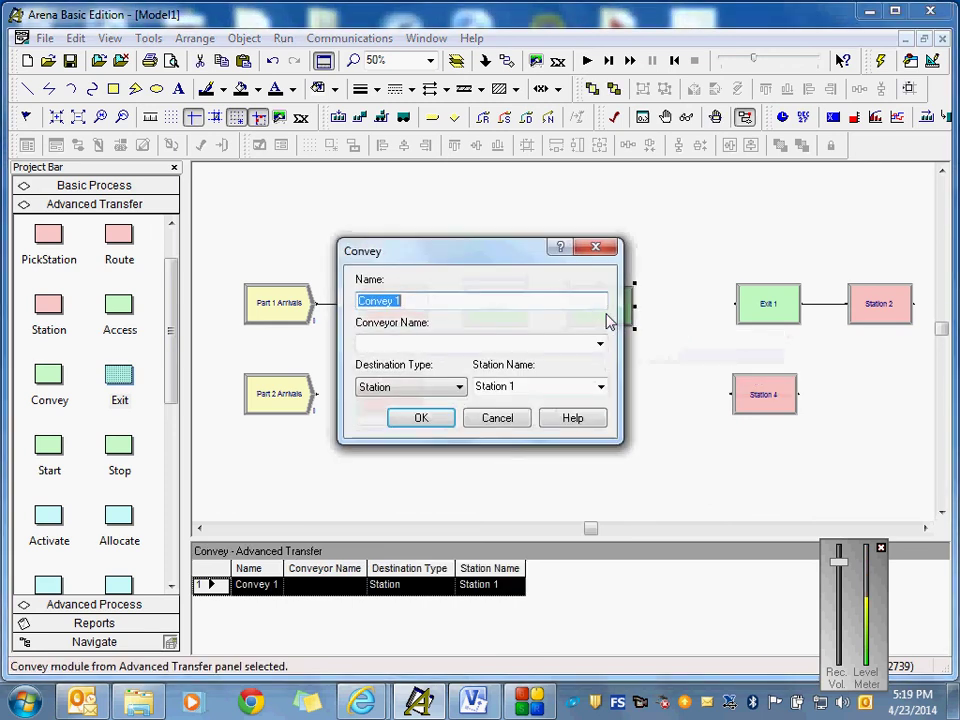
click(408, 300)
click(437, 340)
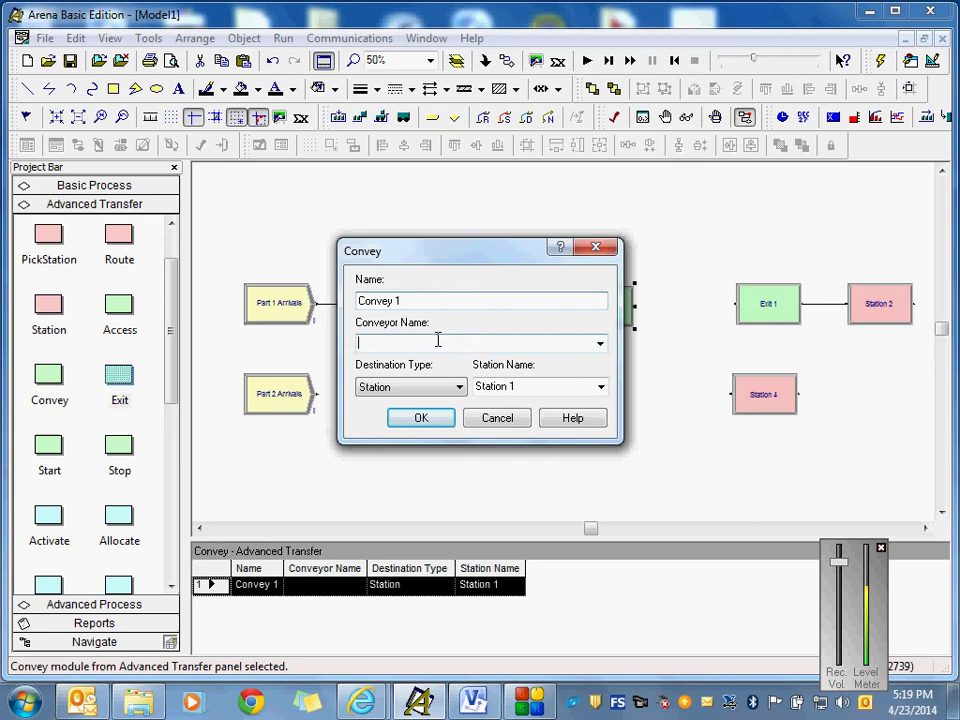
click(600, 344)
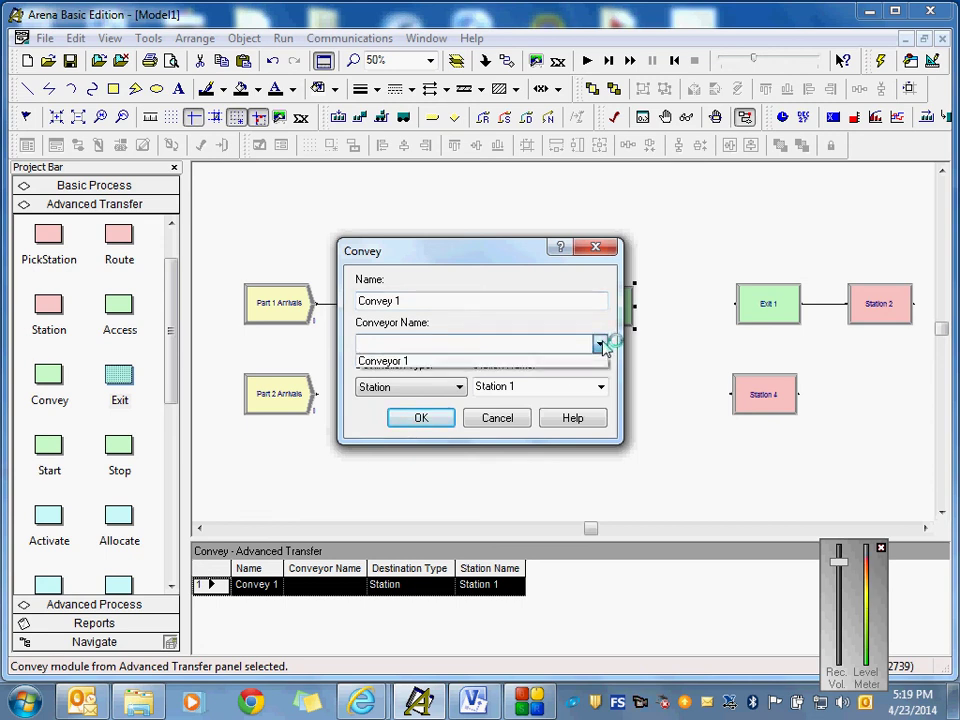
click(416, 361)
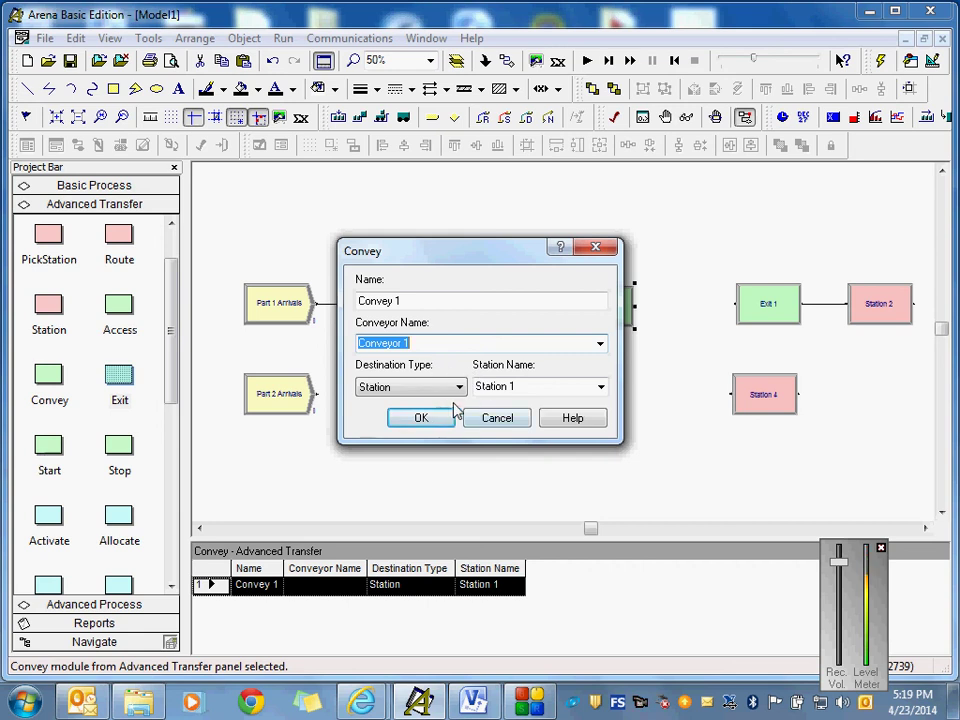
click(601, 389)
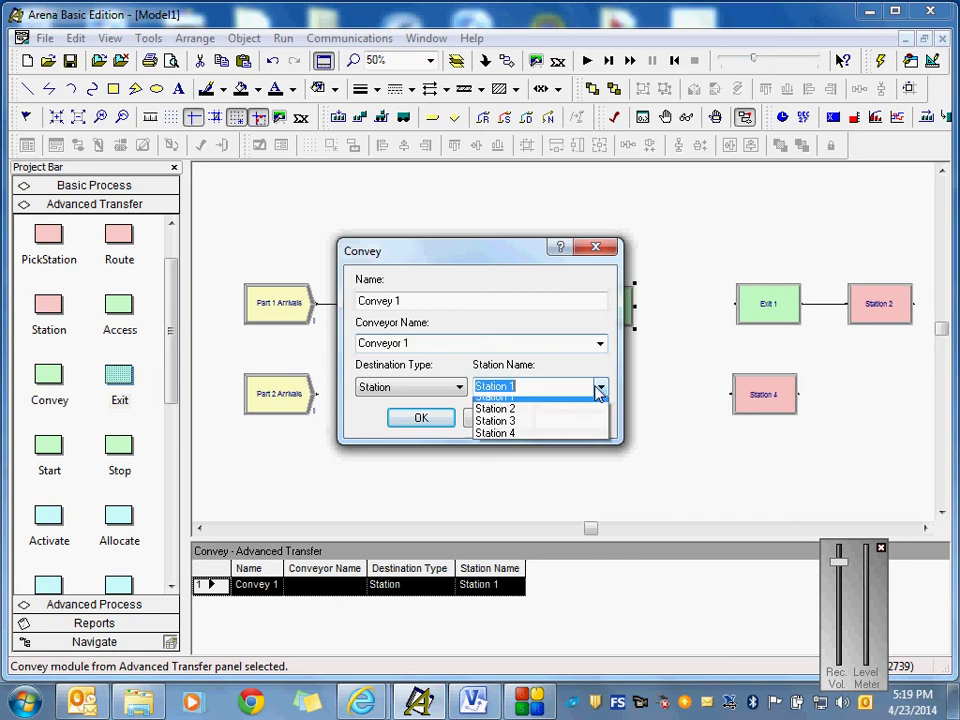
click(553, 416)
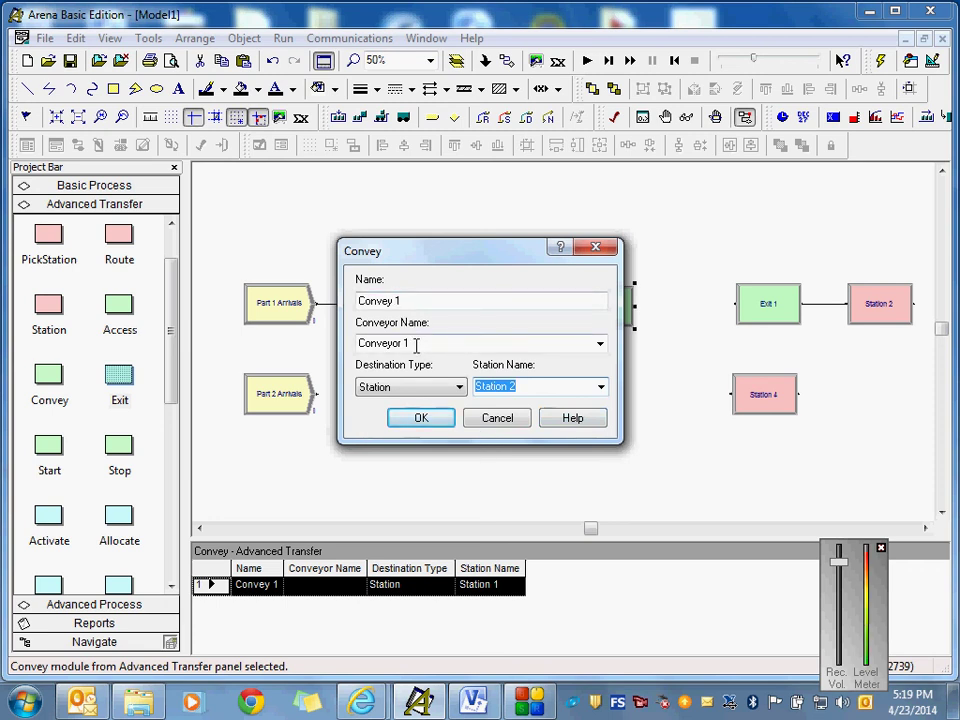
click(436, 425)
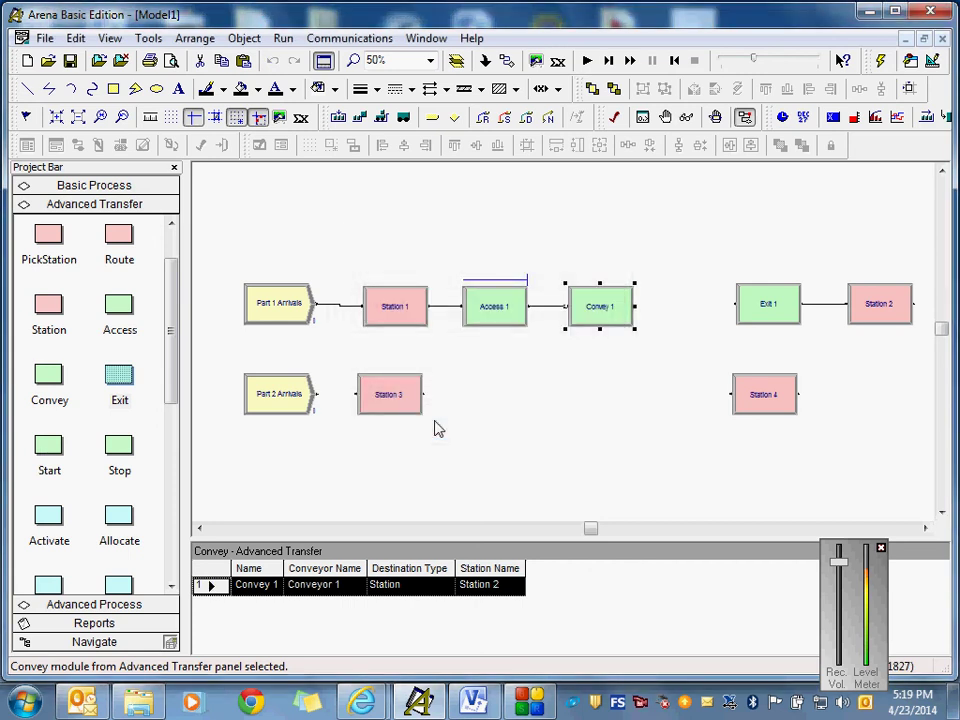
Step: Review the conveyor name, number of cells and queue settings of Access 1
double_click(497, 318)
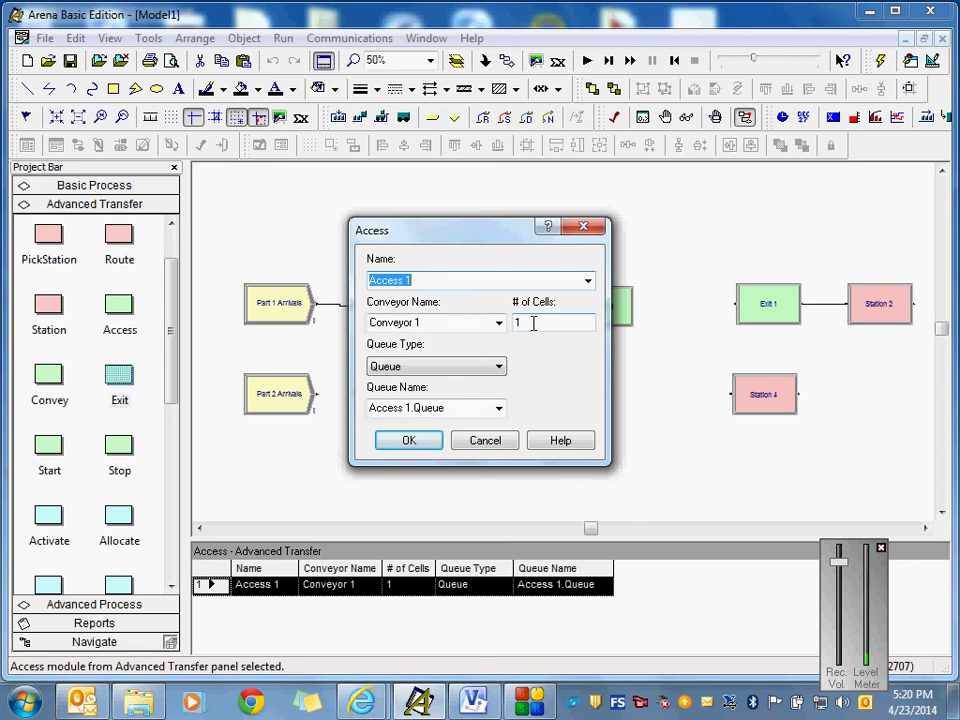
click(433, 441)
click(520, 469)
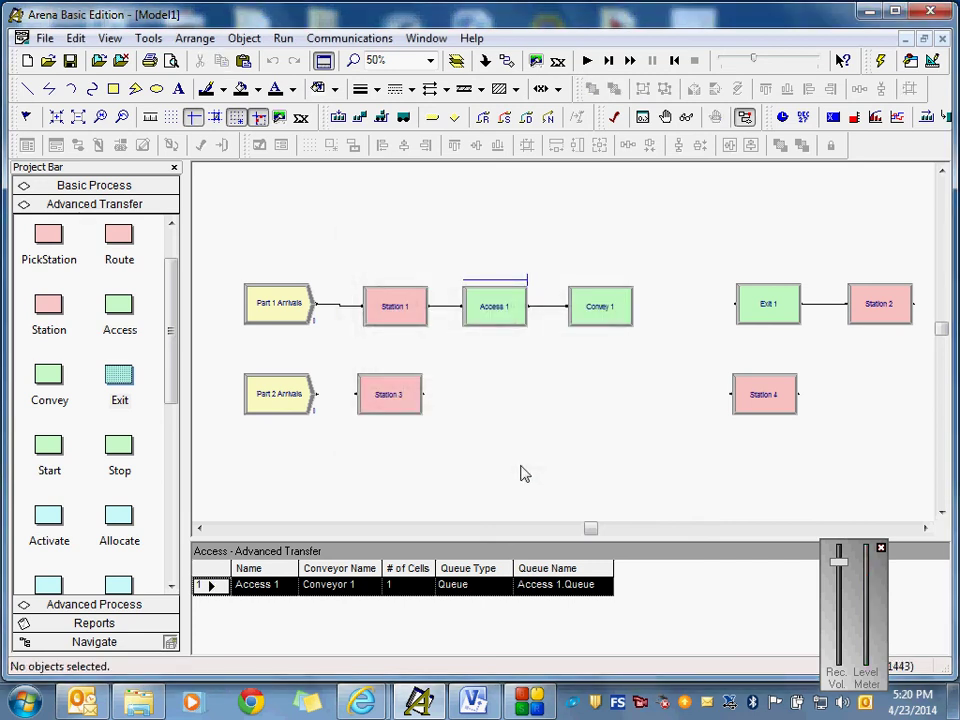
Step: Add Access and Convey modules after Station 3 in the Part 2 row and an Exit module below Station 4
drag(941, 327, 942, 336)
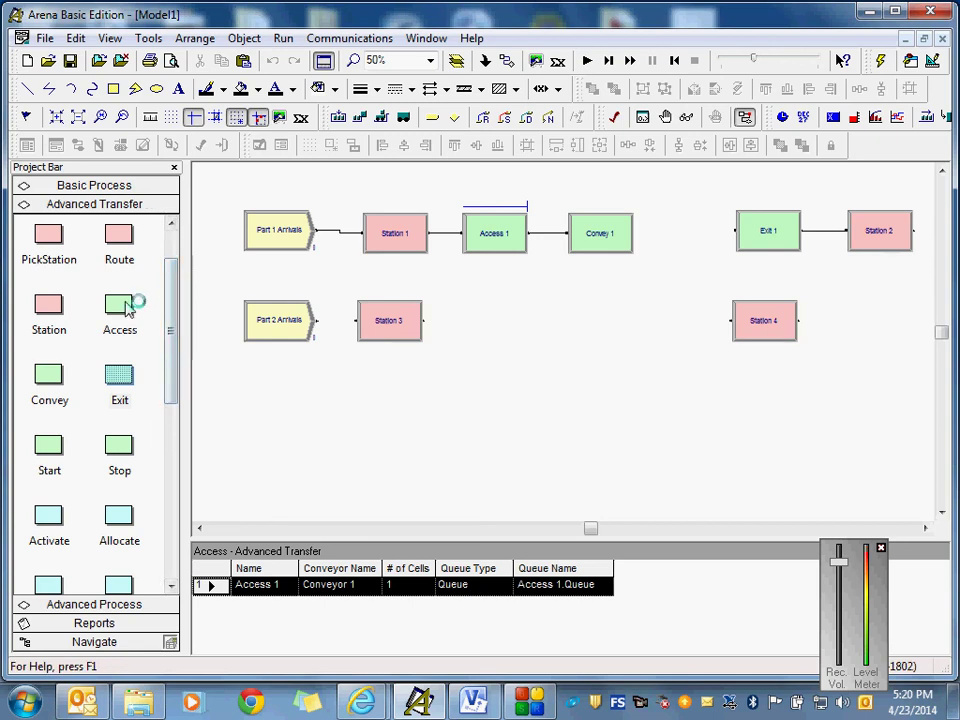
drag(127, 311, 463, 330)
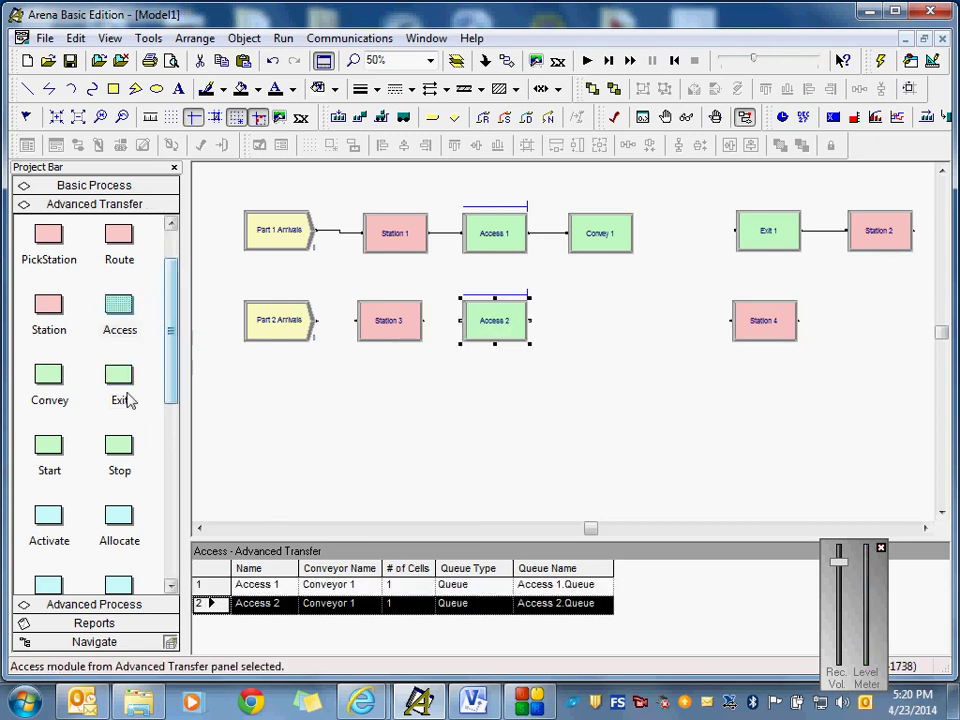
drag(55, 394, 568, 328)
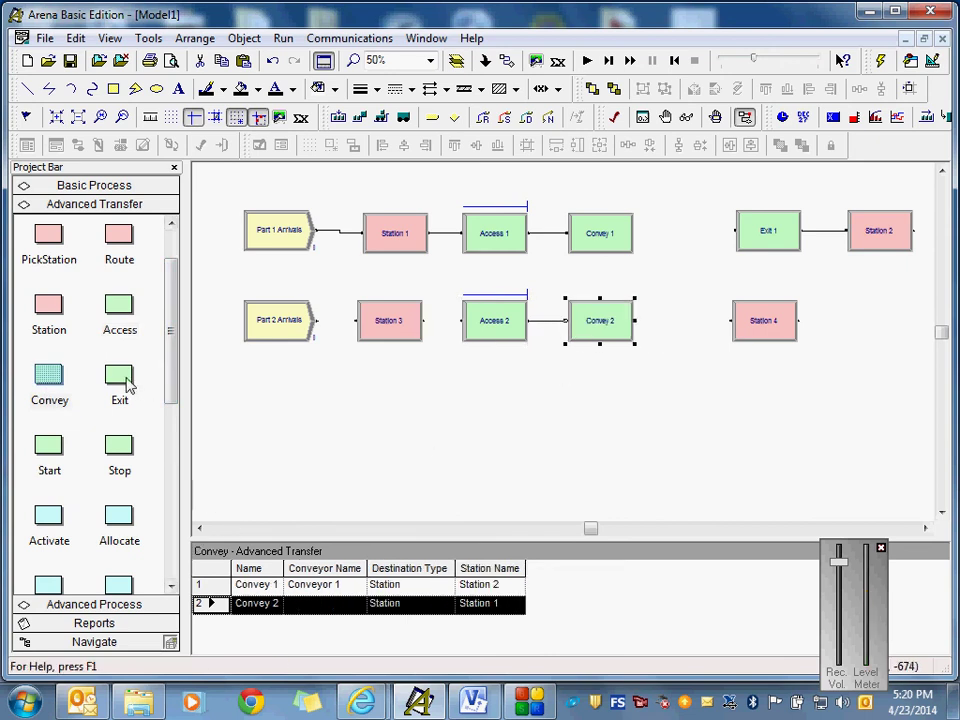
drag(126, 388, 712, 398)
Step: Move Station 4 farther along the Part 2 row and place Exit 2 in front of it, below Exit 1
click(750, 322)
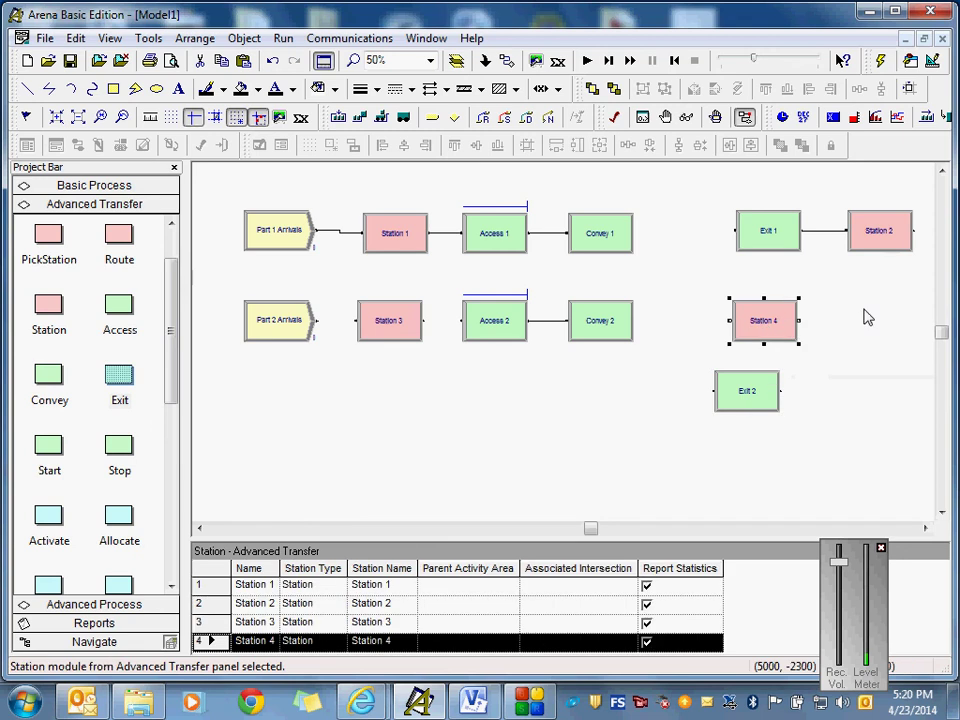
drag(884, 323, 886, 322)
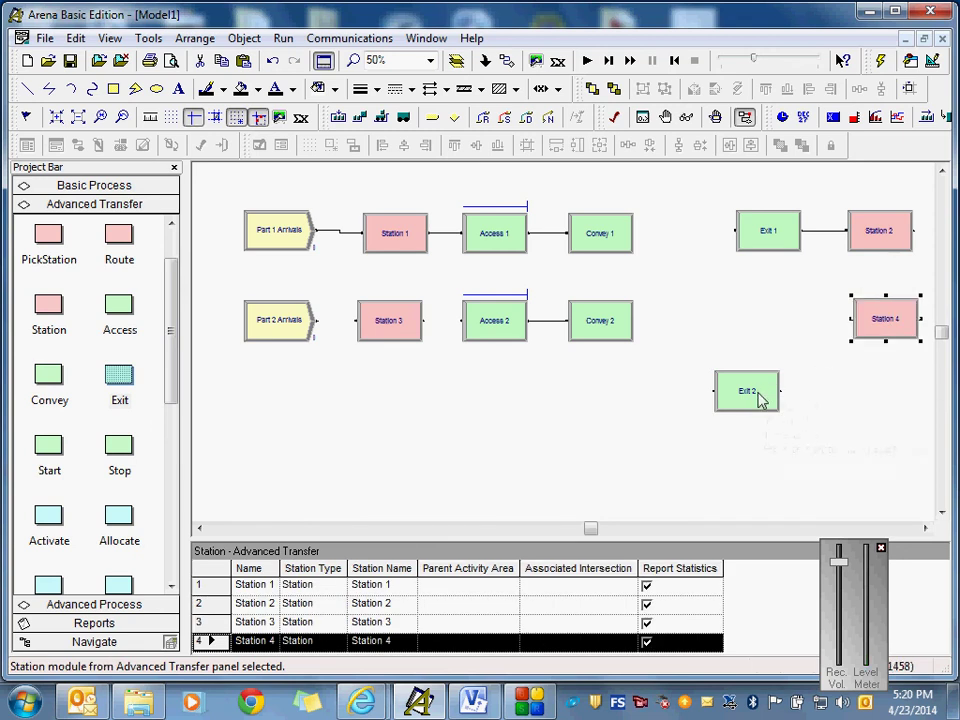
drag(761, 400, 784, 334)
click(790, 392)
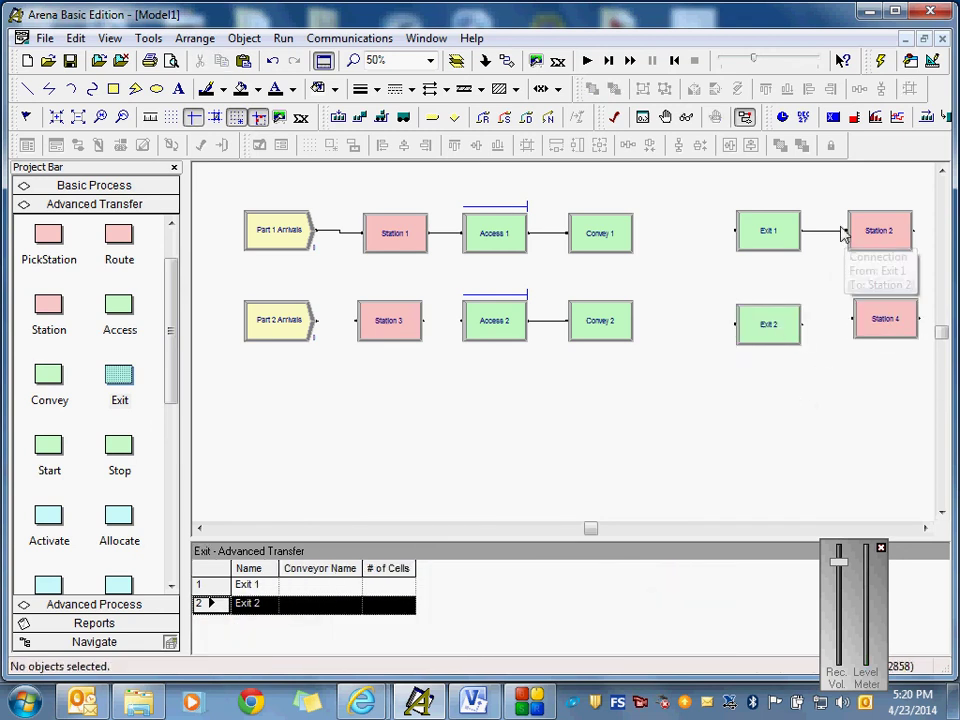
Step: Delete the connection between Exit 1 and Station 2, and rearrange both rows so Station 2 precedes Exit 1 and Station 4 precedes Exit 2
click(840, 232)
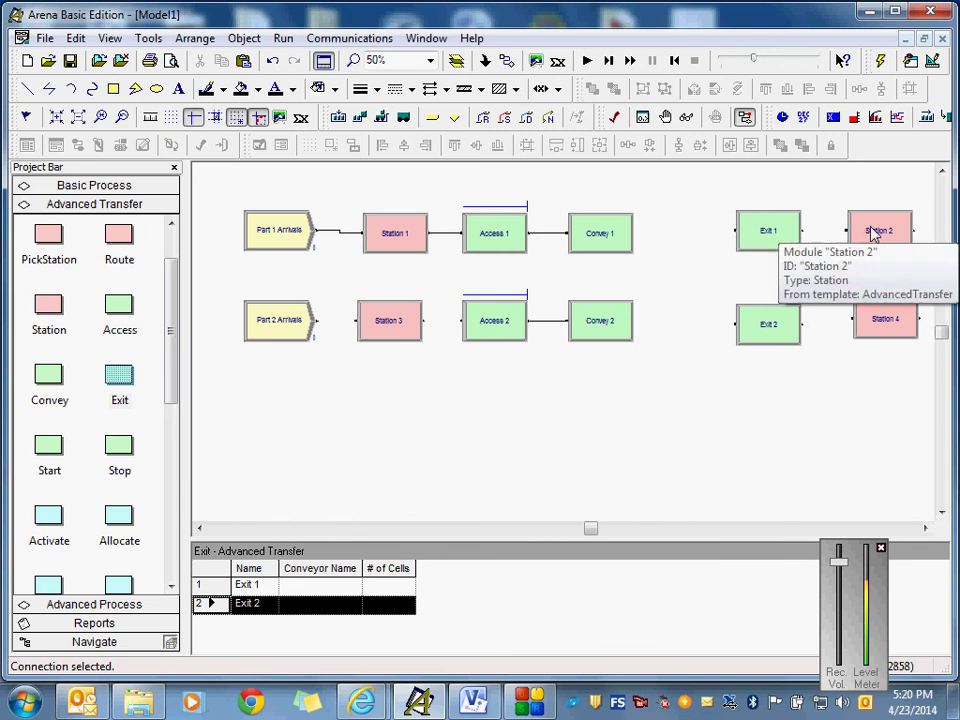
drag(841, 236, 868, 242)
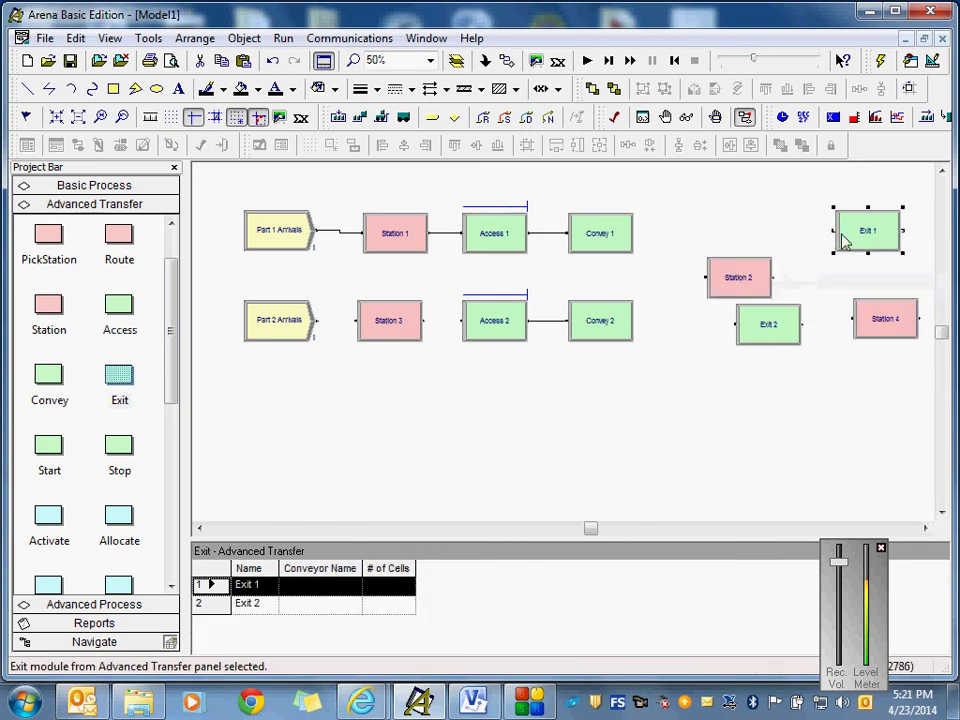
drag(755, 275, 799, 235)
mouse_move(790, 330)
mouse_down()
mouse_move(870, 356)
mouse_move(793, 317)
mouse_up()
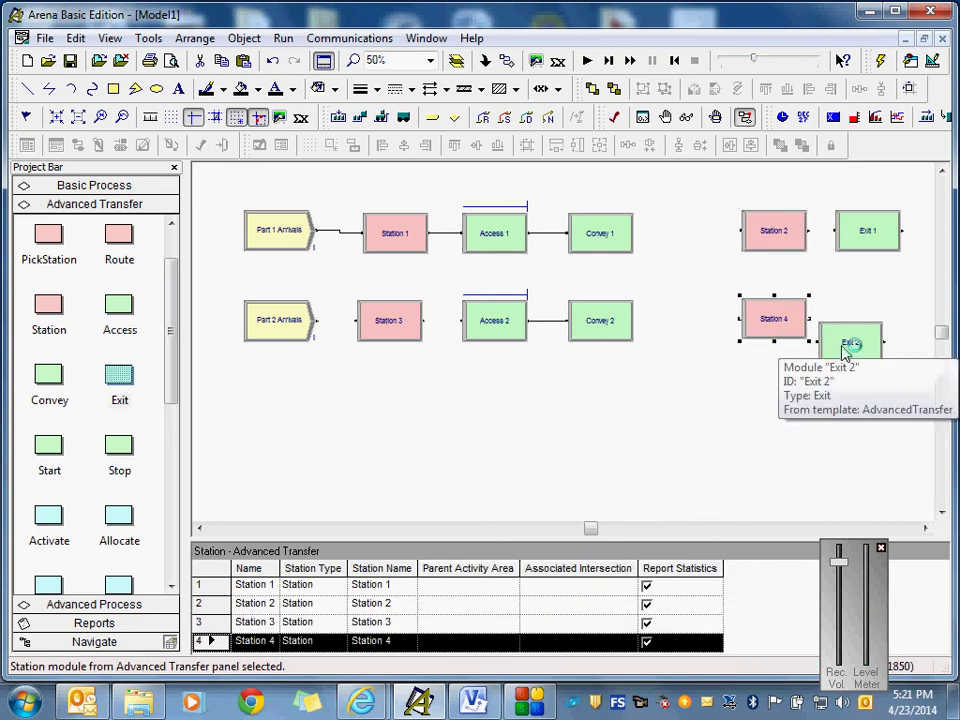
click(850, 339)
drag(858, 342, 876, 320)
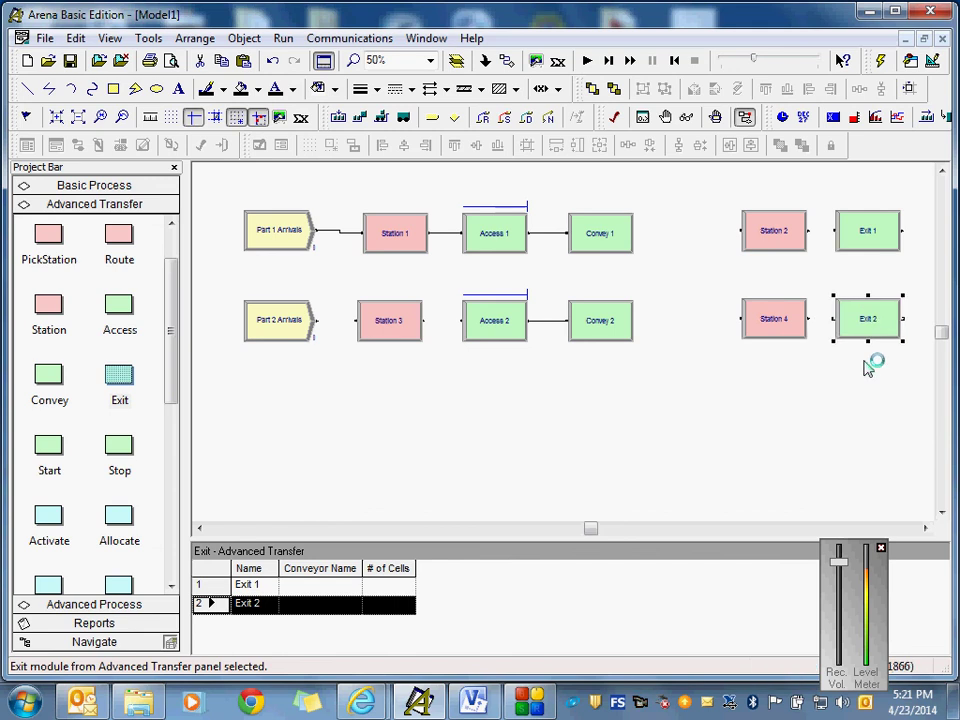
click(861, 401)
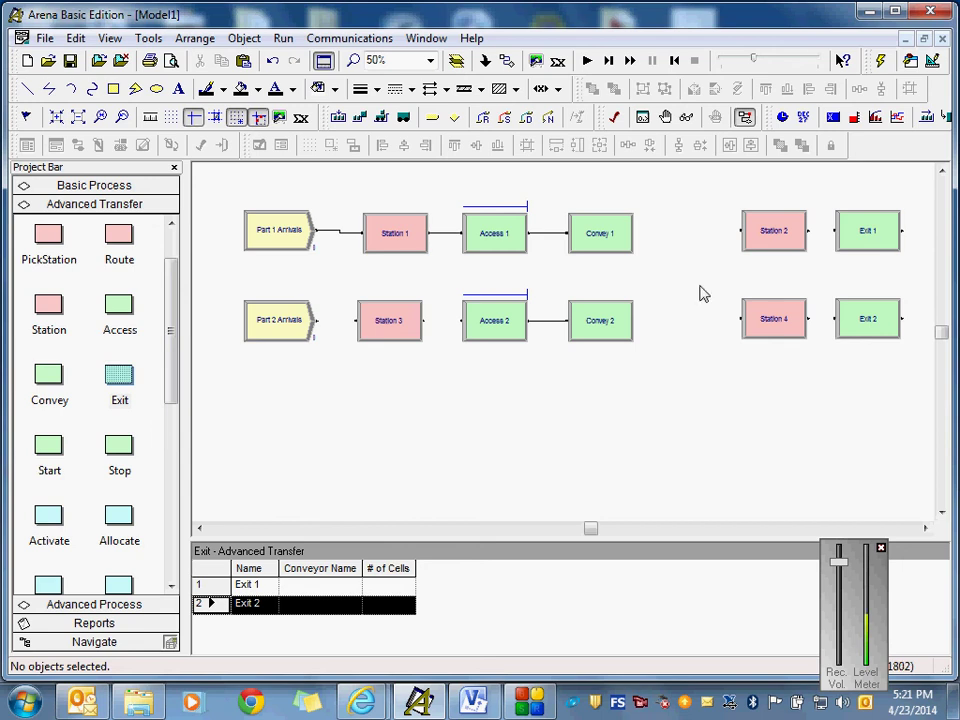
Step: Connect Station 2 to Exit 1 and Station 4 to Exit 2
click(508, 62)
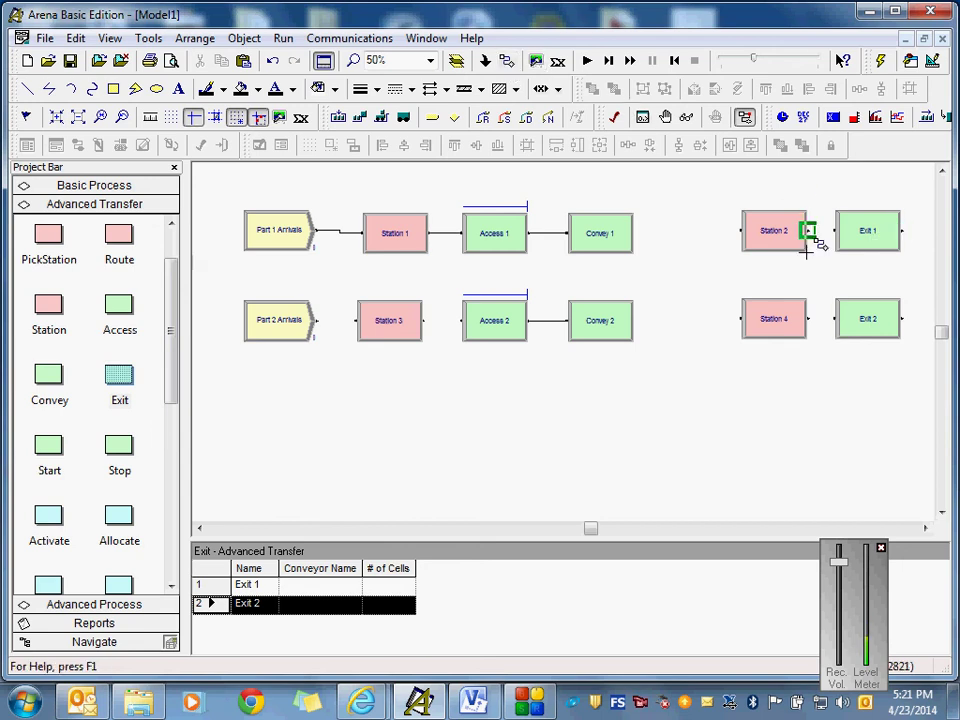
click(807, 231)
click(835, 231)
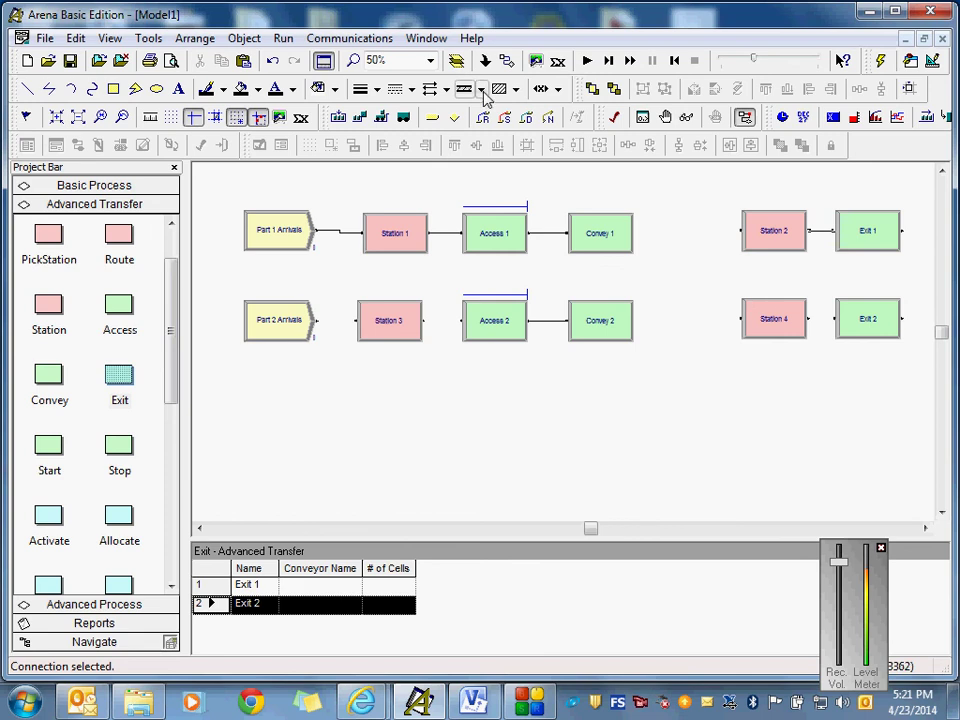
click(506, 60)
click(809, 318)
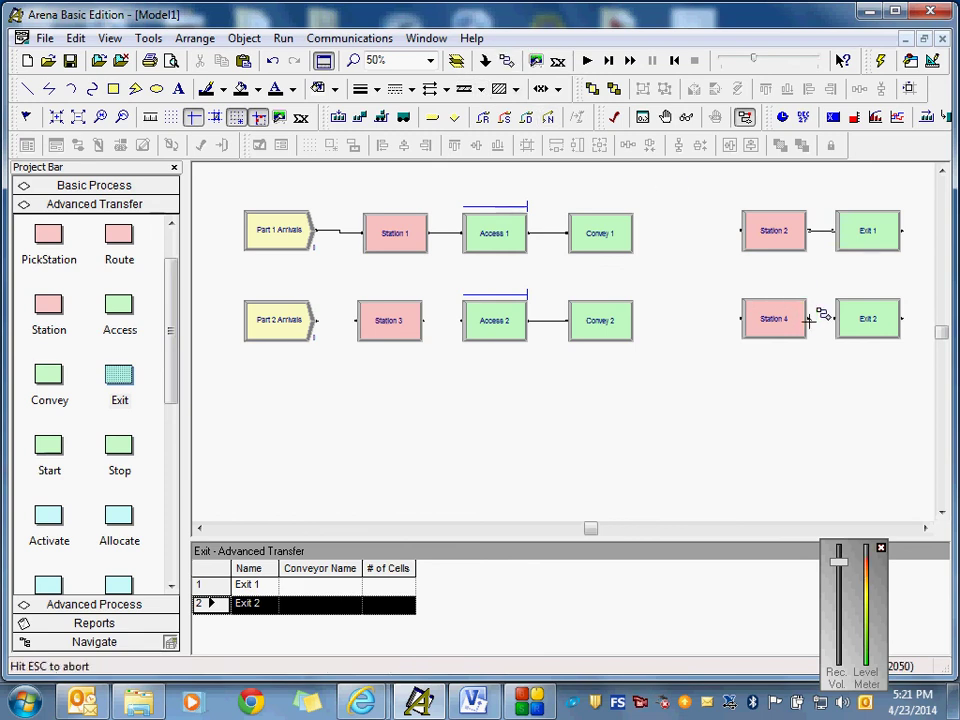
click(837, 318)
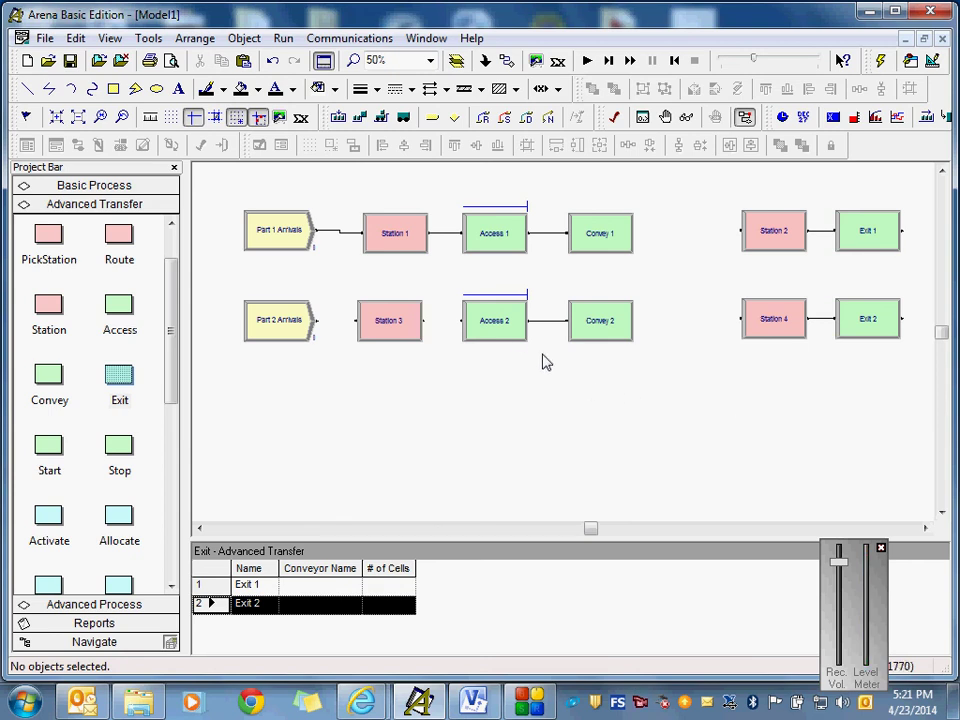
double_click(508, 336)
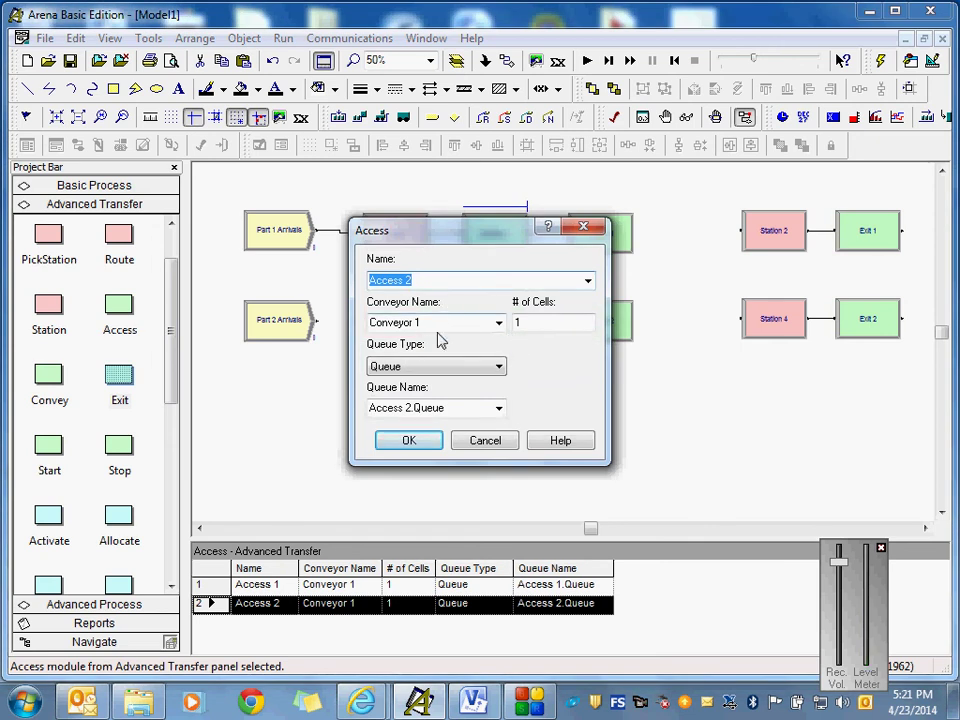
click(498, 324)
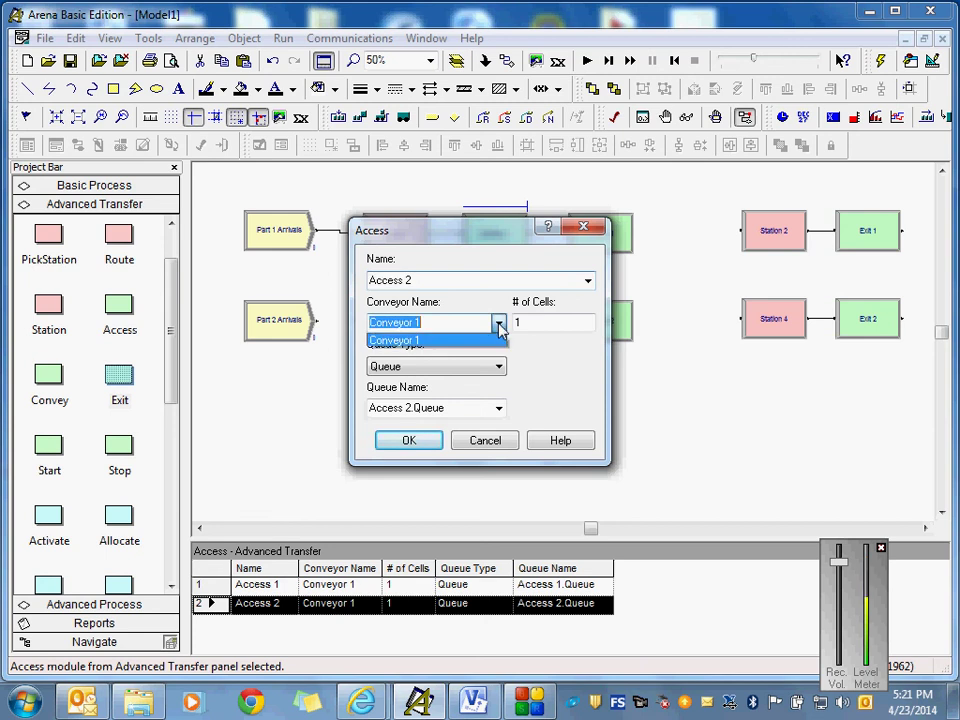
click(455, 322)
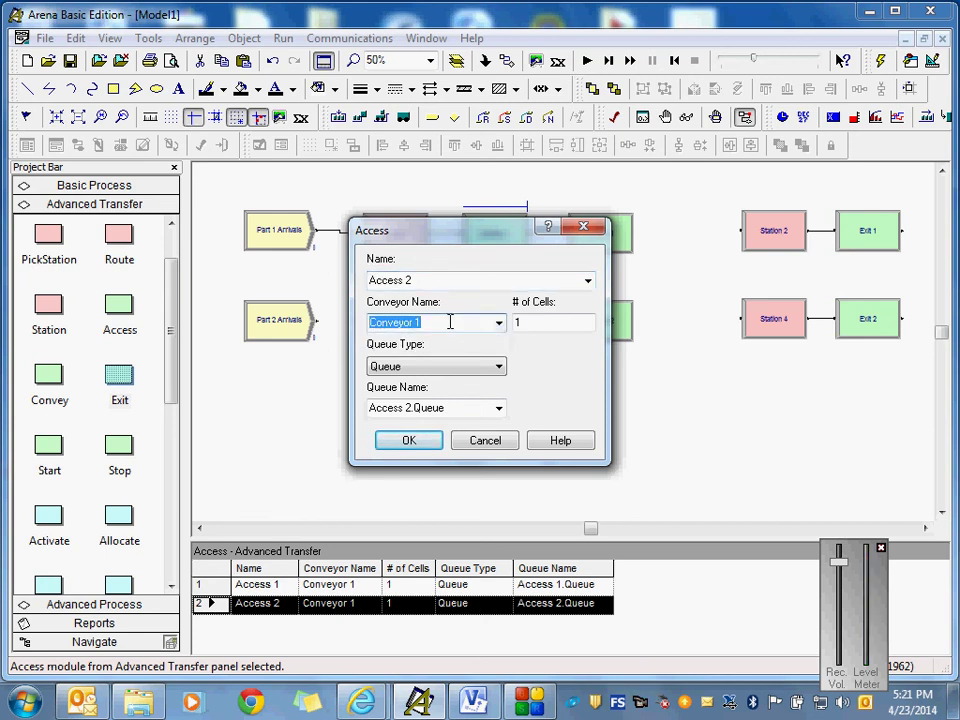
click(483, 441)
click(598, 328)
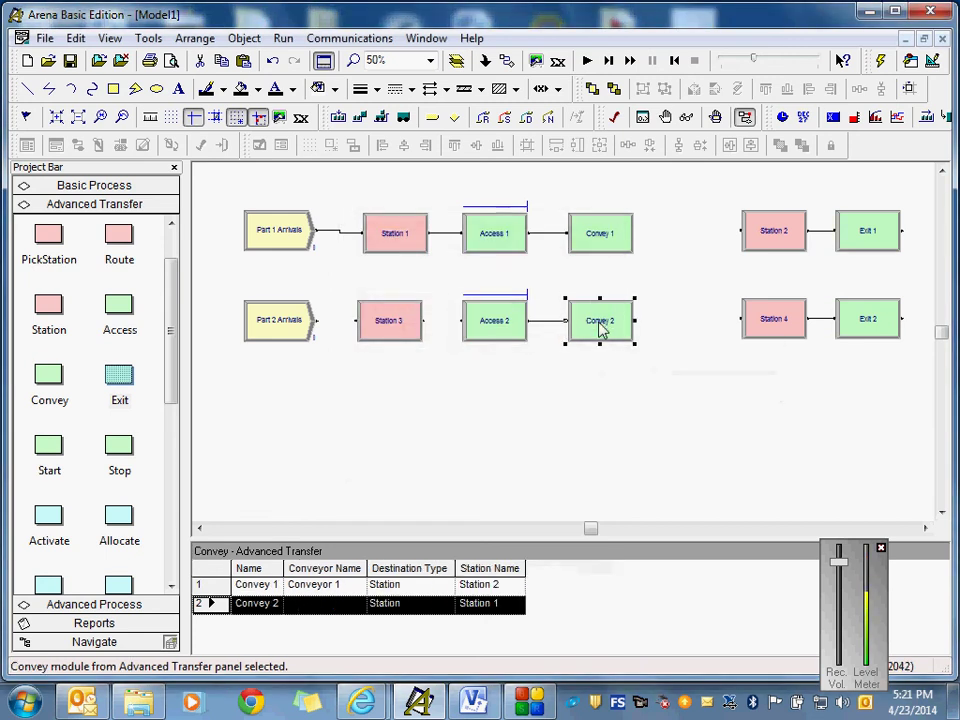
double_click(600, 330)
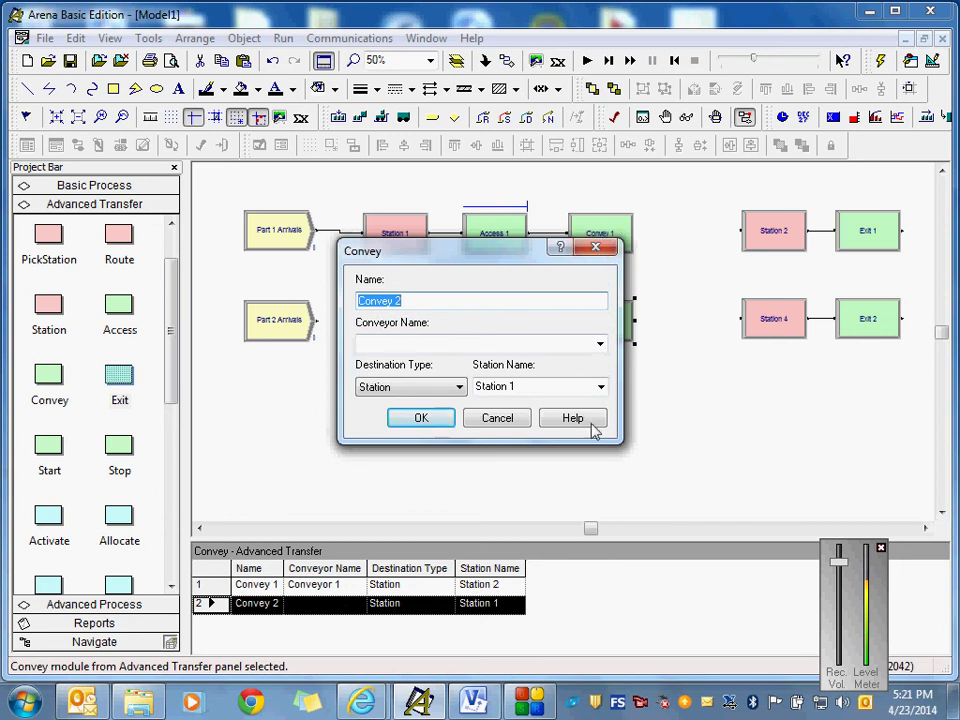
click(500, 420)
click(594, 456)
Step: Configure the Convey 2 module to use Conveyor 2 with Station 4 as its destination station
click(597, 335)
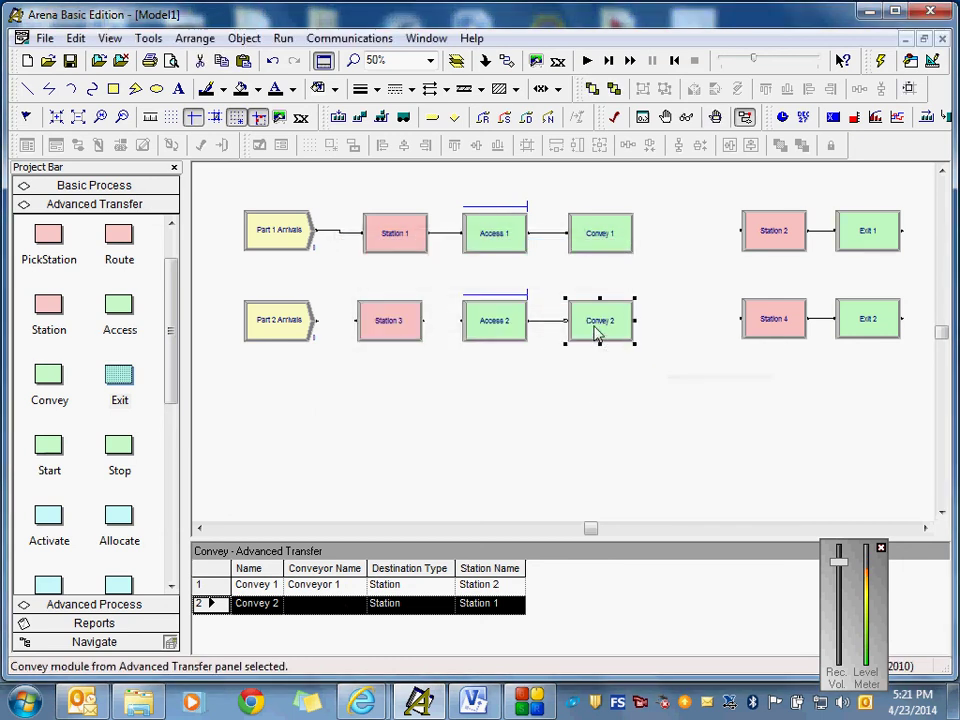
double_click(597, 335)
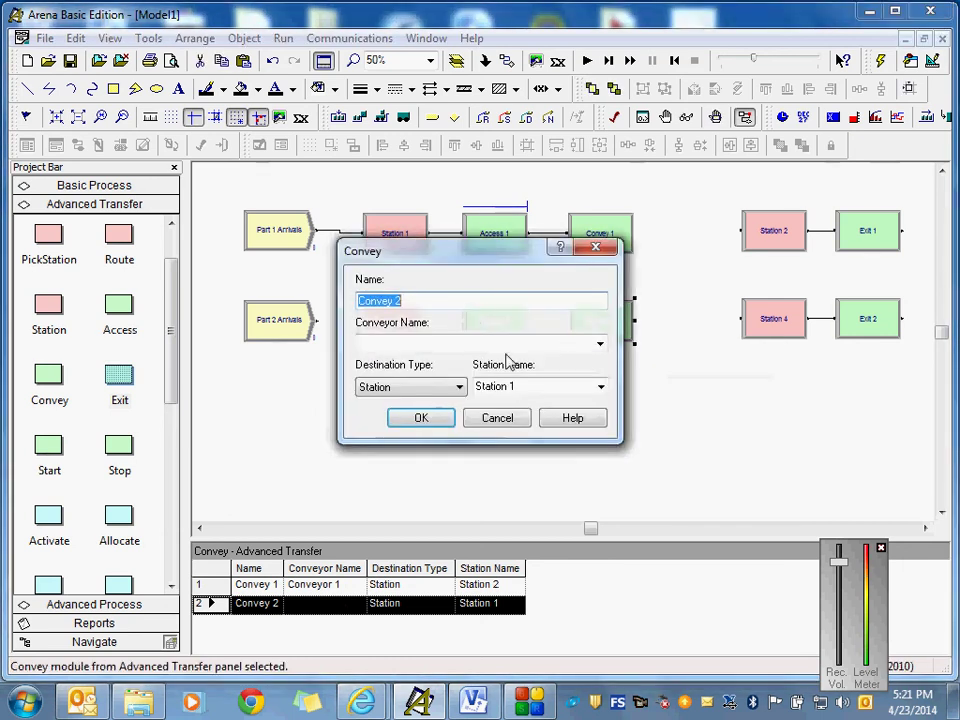
click(600, 344)
click(536, 340)
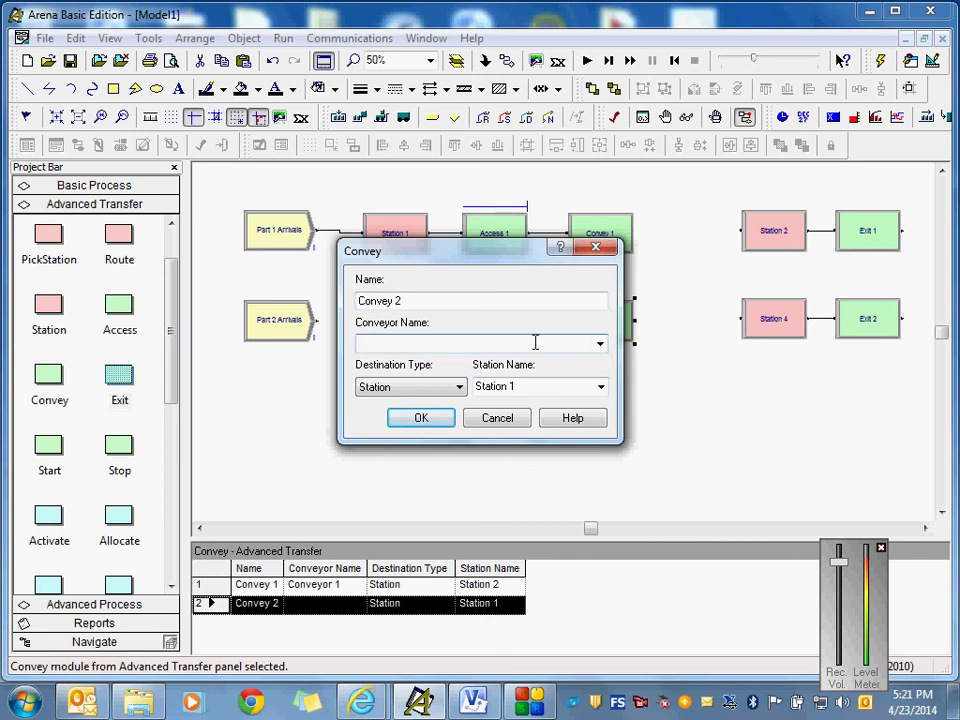
text(Conveyor 2)
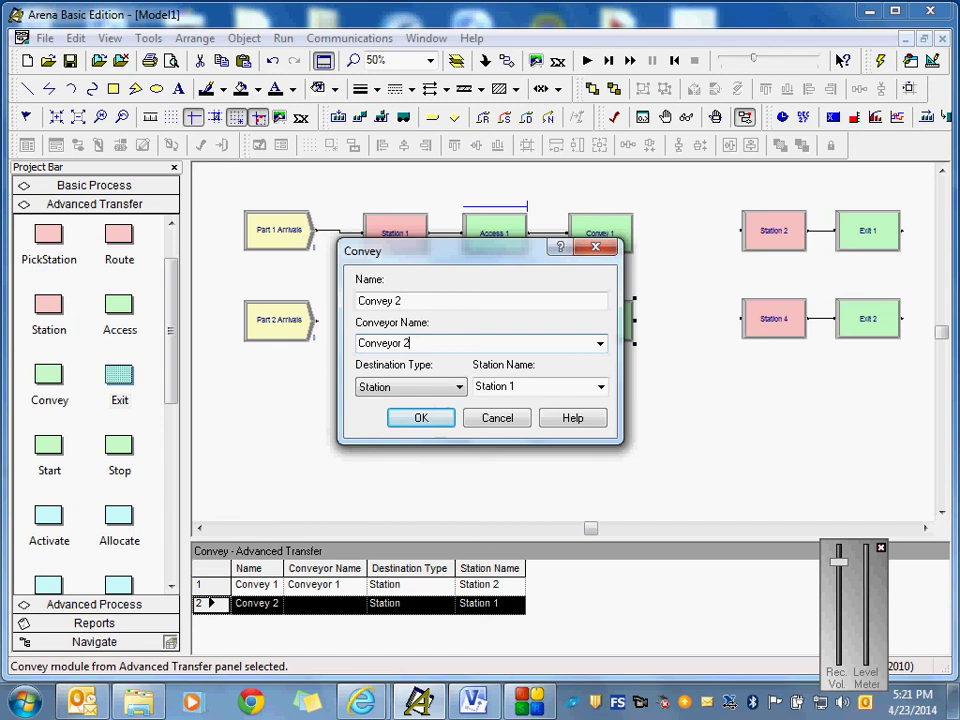
click(600, 343)
click(600, 343)
click(602, 392)
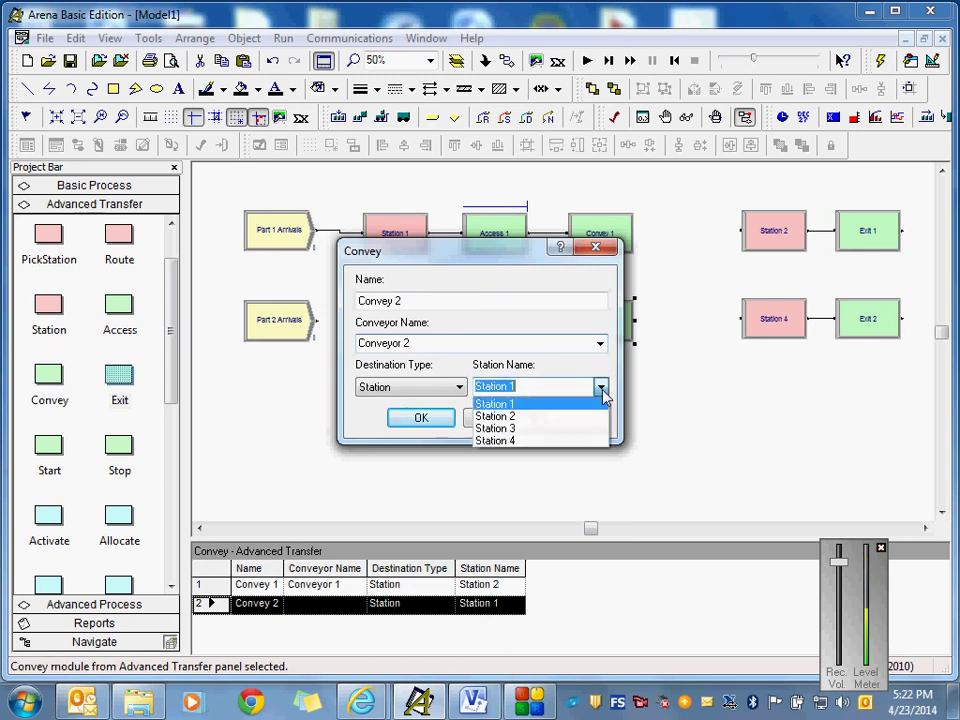
click(525, 441)
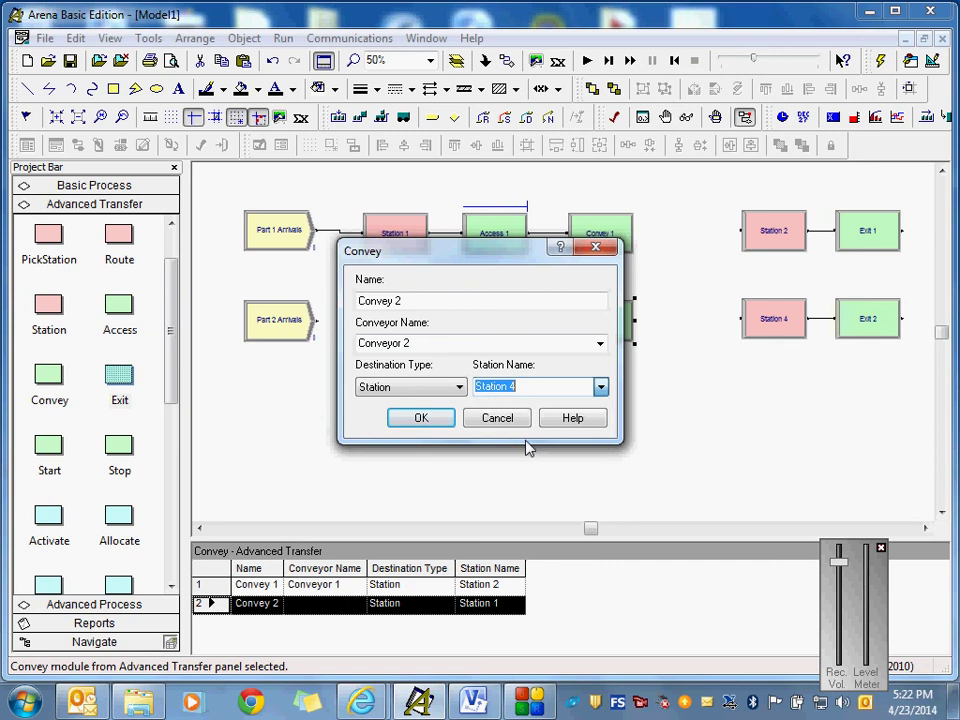
click(420, 420)
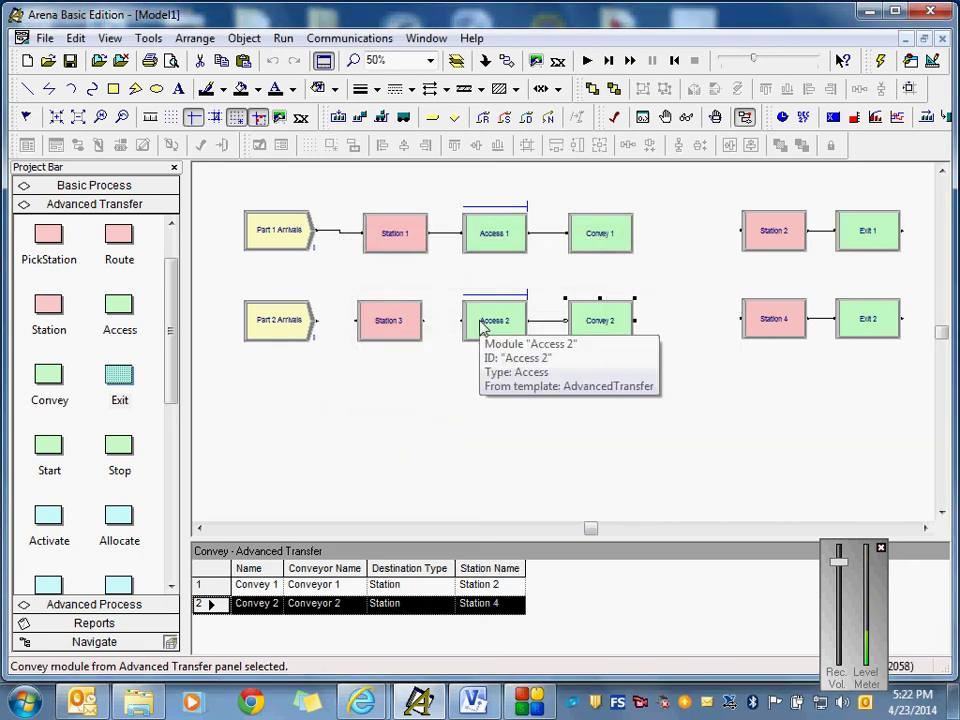
Step: Set the Access 2 module's conveyor to Conveyor 2
double_click(481, 326)
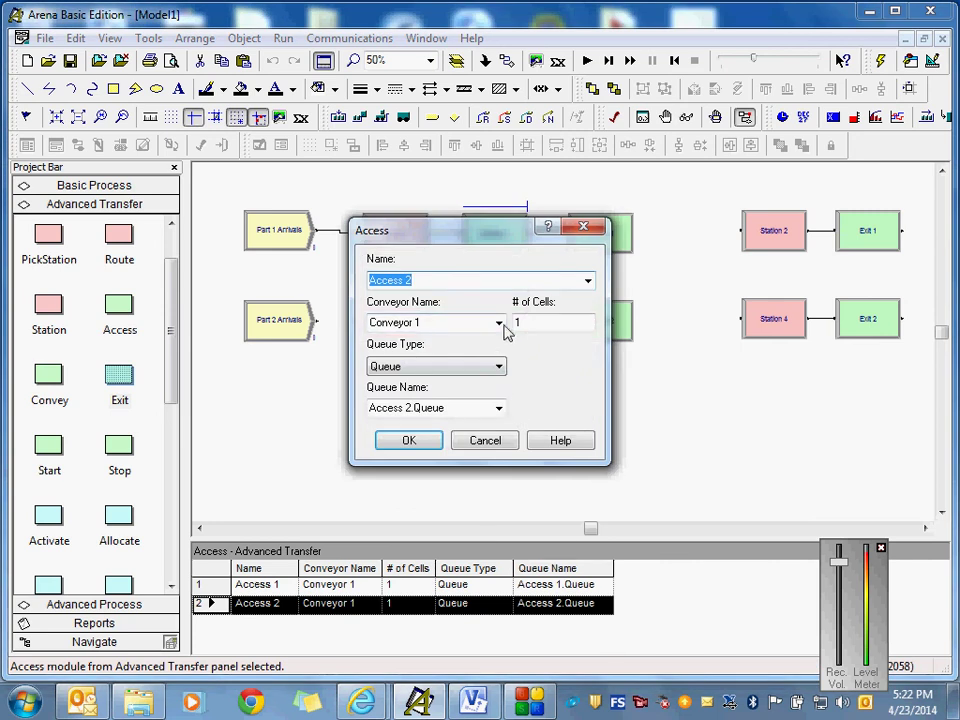
click(500, 325)
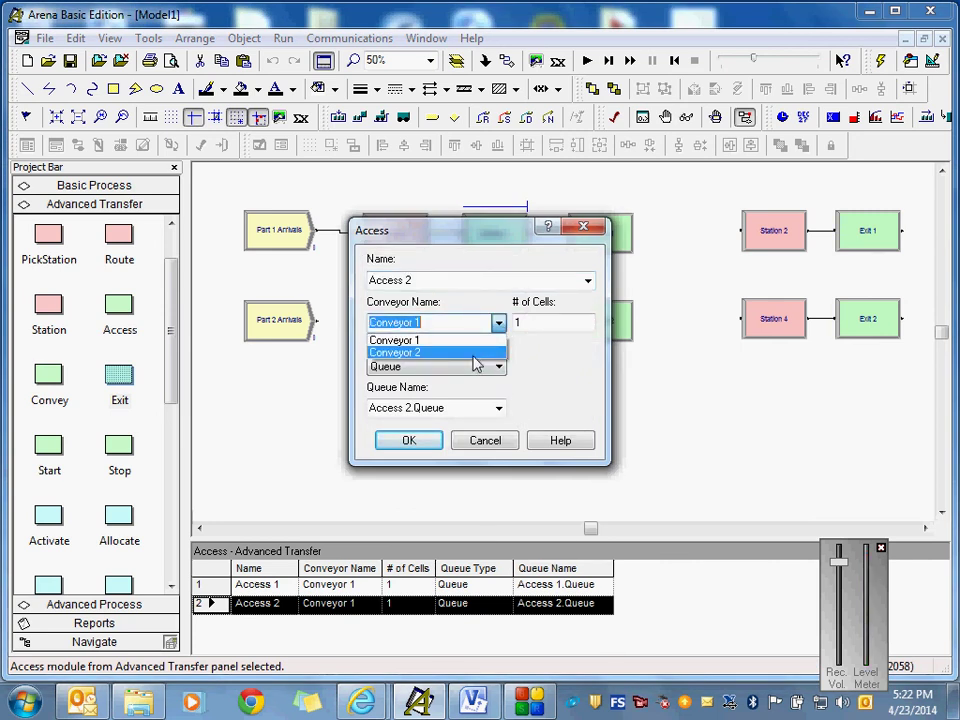
click(474, 354)
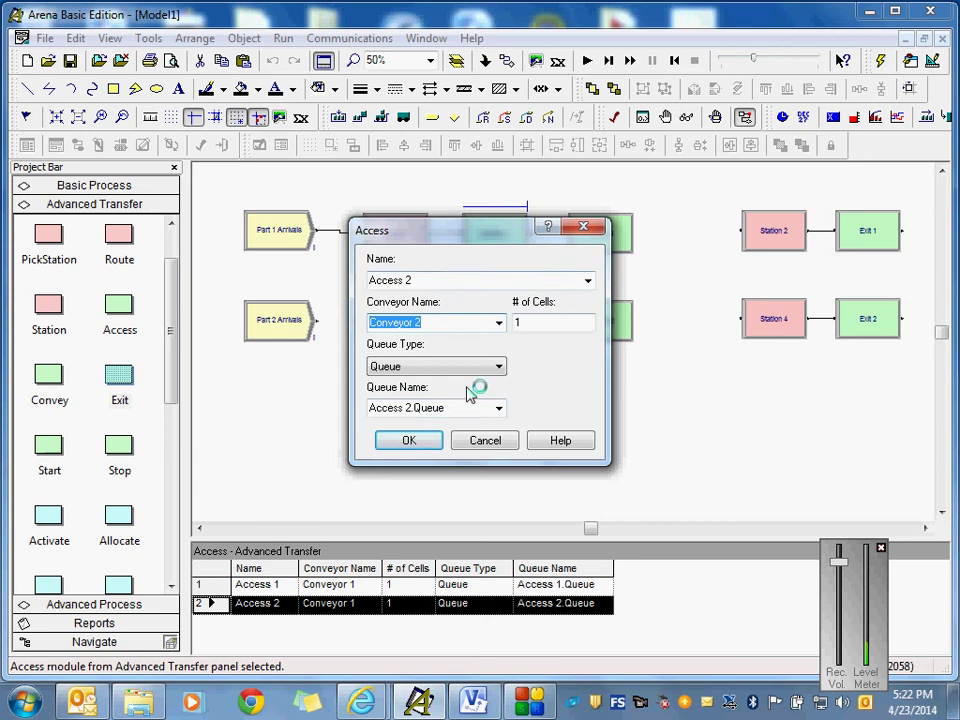
click(409, 441)
click(414, 451)
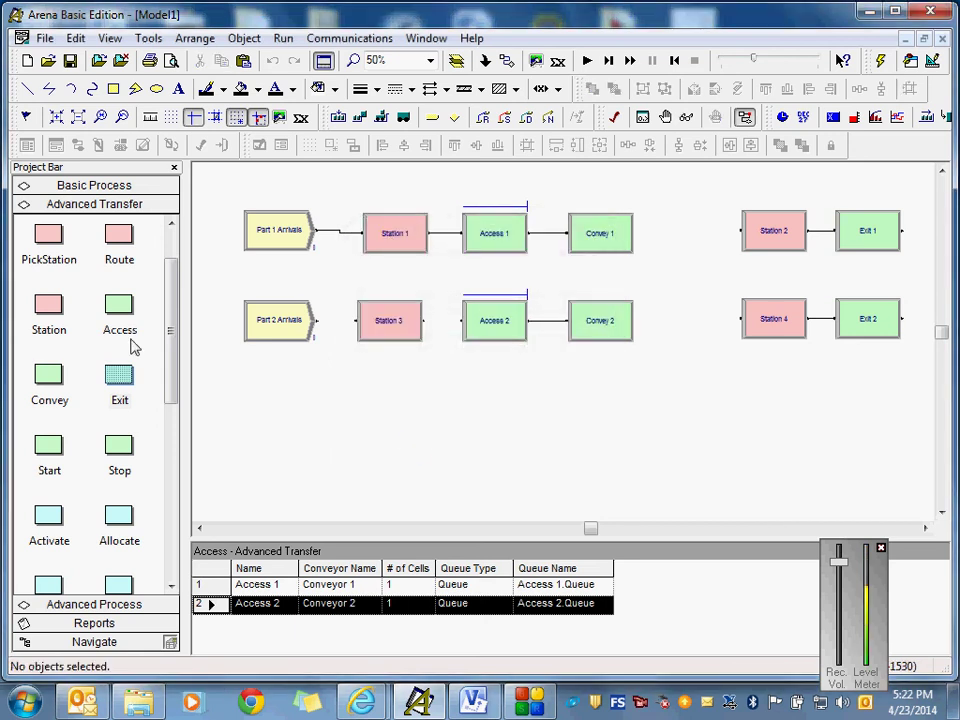
Step: Connect Part 2 Arrivals to Station 3 and Station 3 to Access 2
click(507, 60)
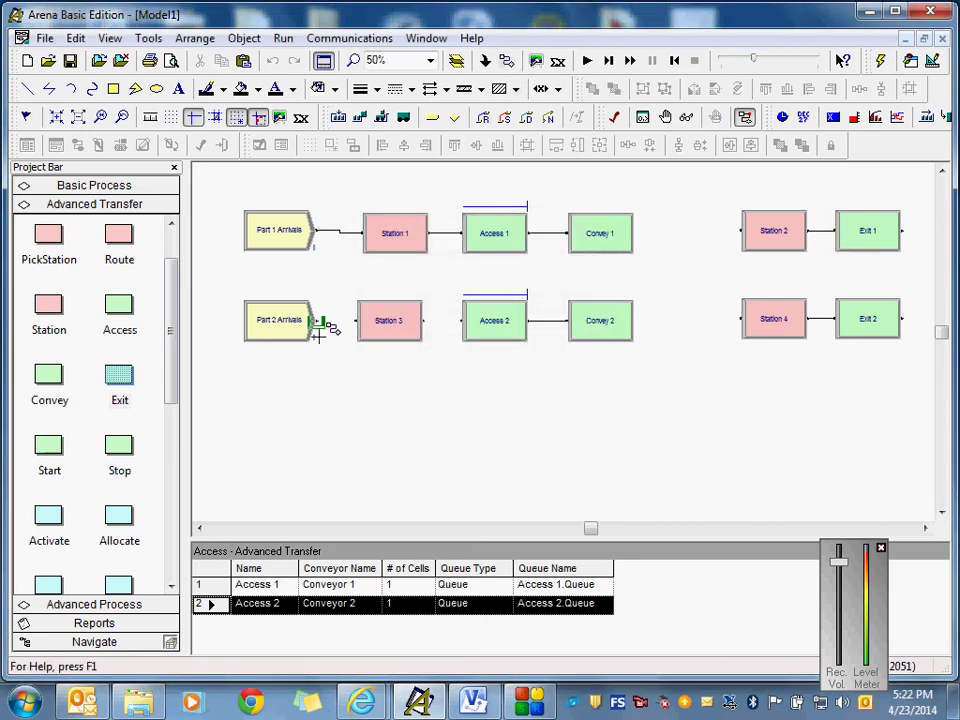
click(315, 320)
click(356, 320)
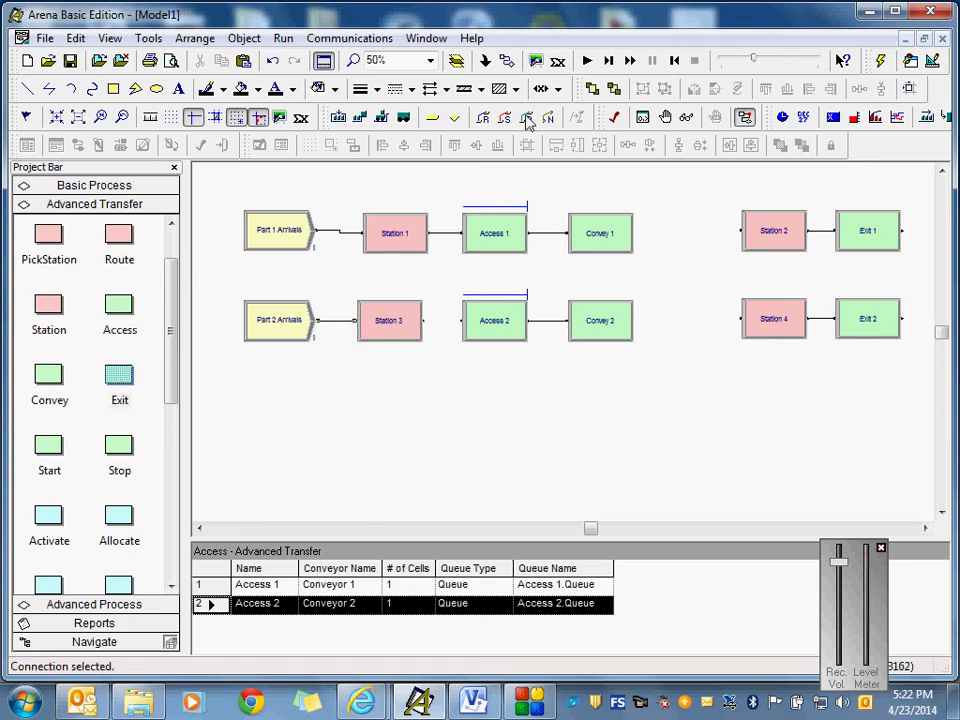
click(508, 60)
click(424, 320)
click(460, 320)
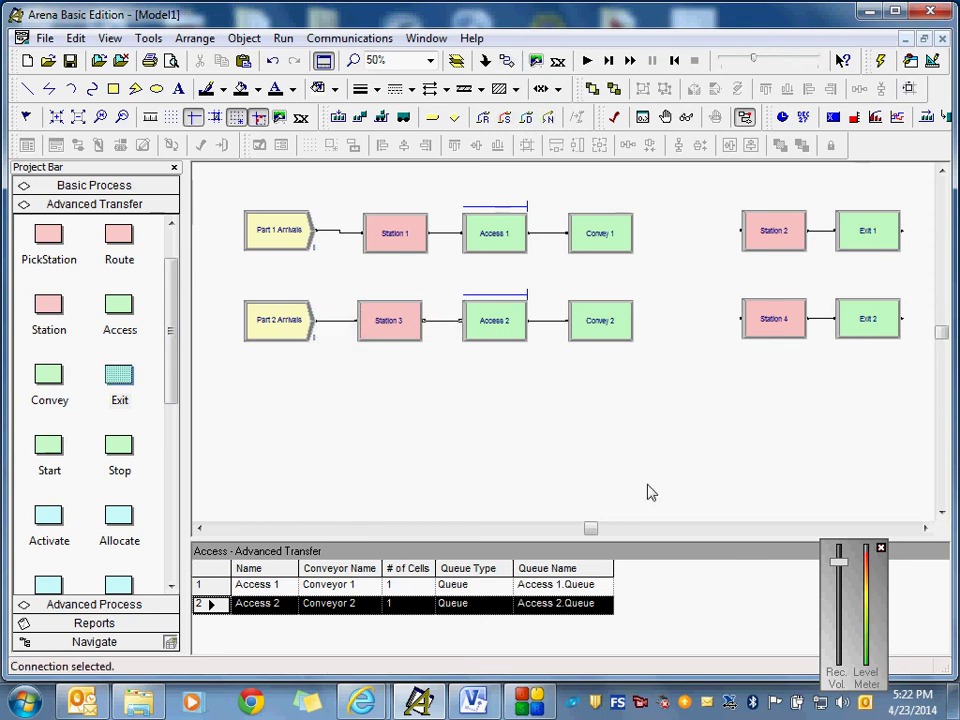
Step: Add a Dispose module beyond Exit 1 and Exit 2, vertically between the two rows
drag(600, 530, 615, 533)
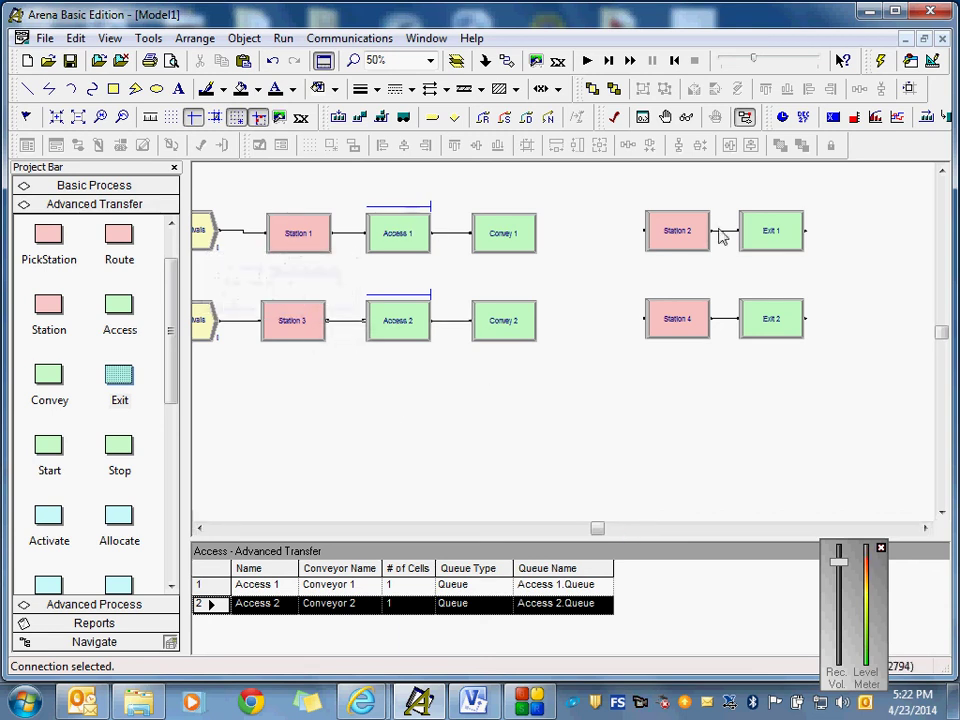
click(130, 186)
drag(125, 226, 855, 290)
click(827, 221)
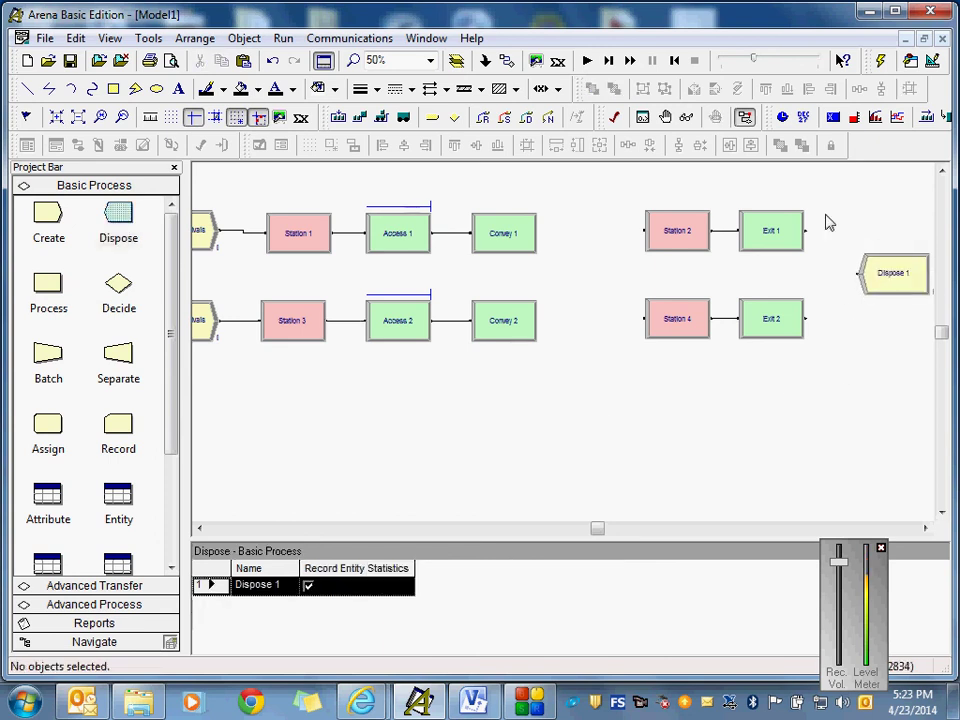
Step: Connect Exit 1 and Exit 2 to the Dispose module
click(507, 62)
click(805, 231)
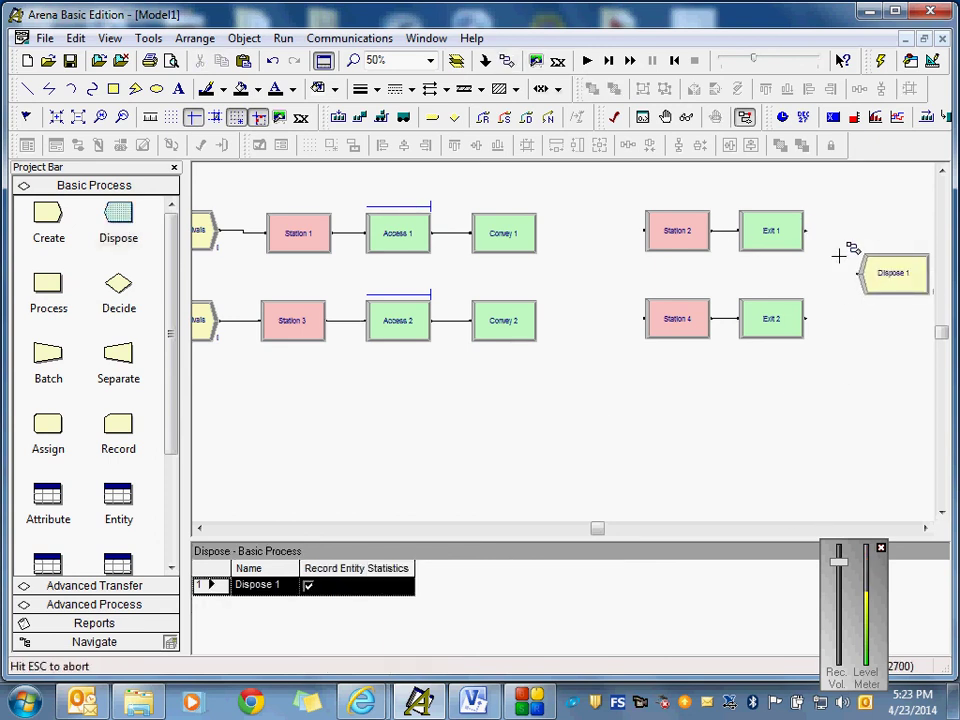
click(859, 273)
click(489, 62)
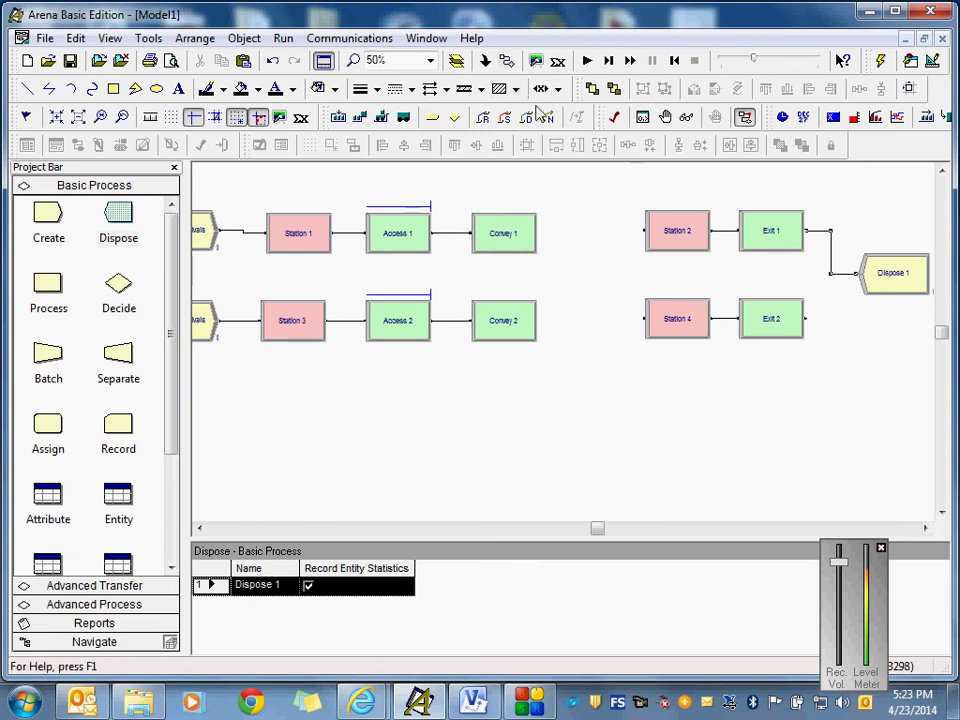
click(806, 319)
click(862, 274)
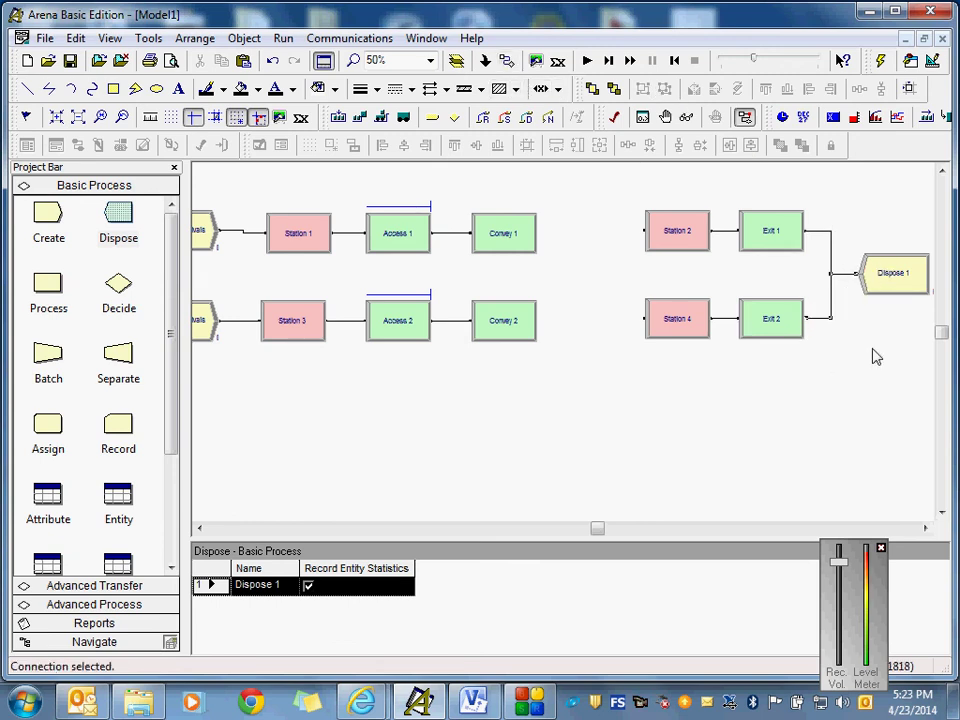
click(876, 357)
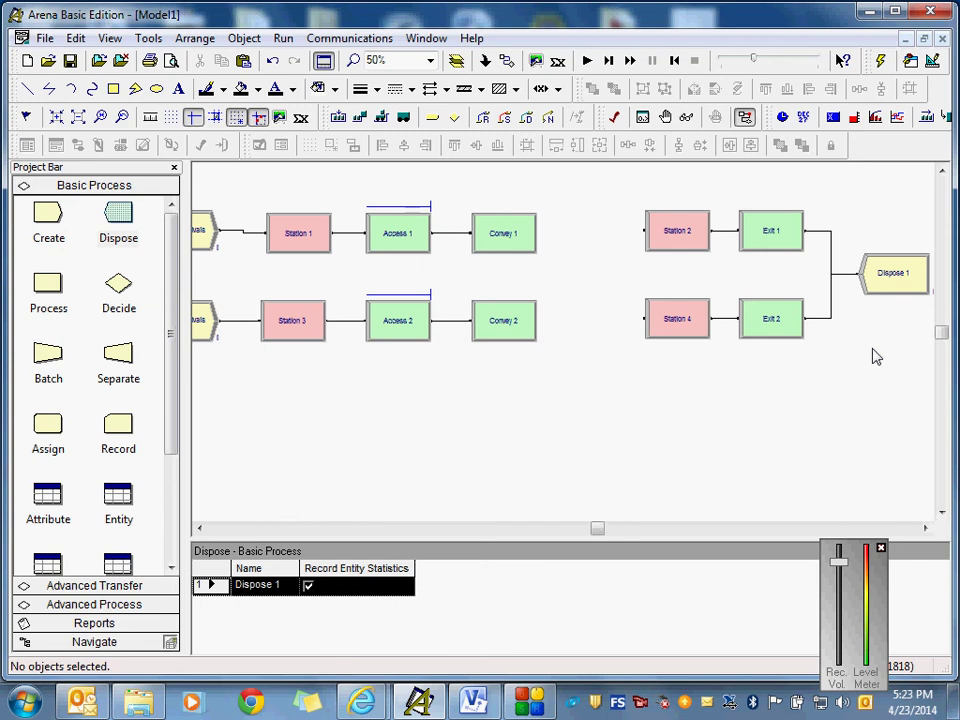
Step: Review the time-between-arrivals settings of the Part 1 Arrivals and Part 2 Arrivals modules
drag(602, 530, 594, 530)
double_click(336, 235)
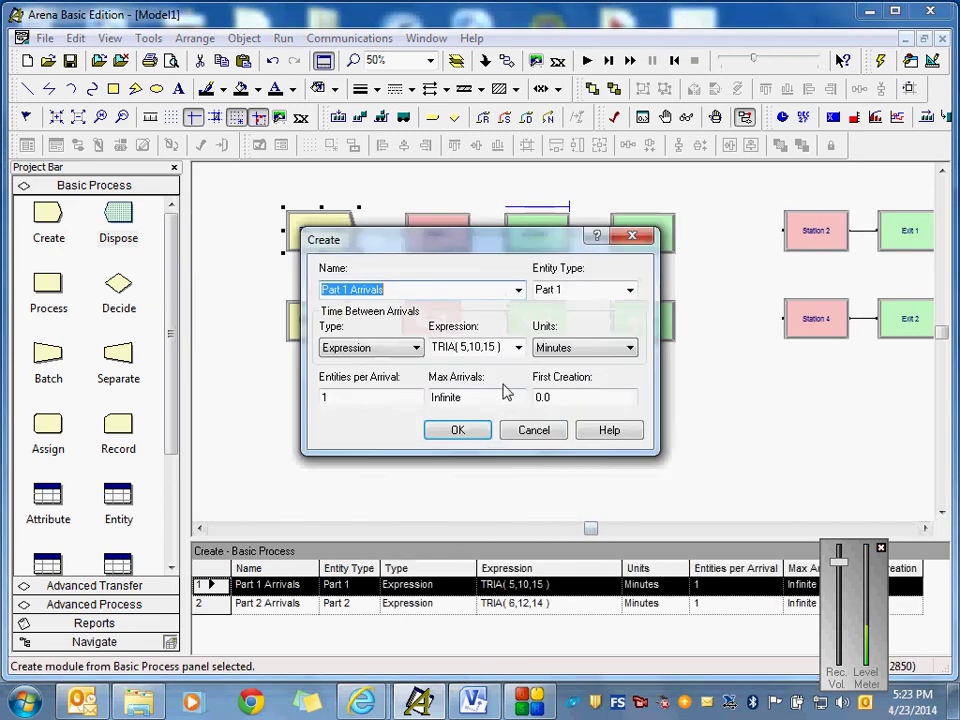
click(457, 430)
double_click(341, 320)
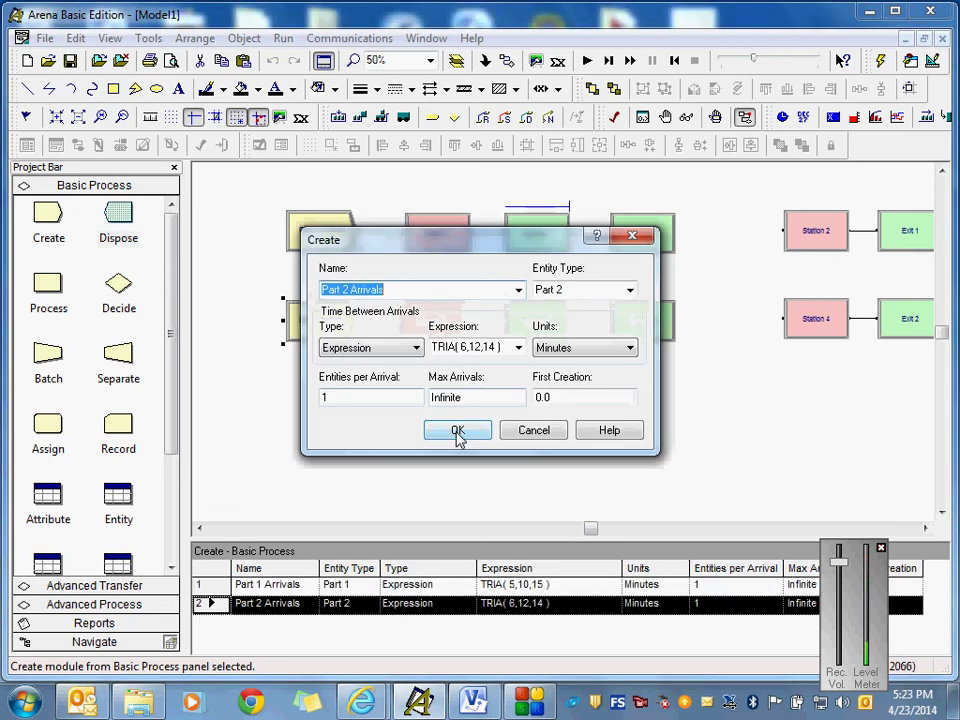
click(458, 438)
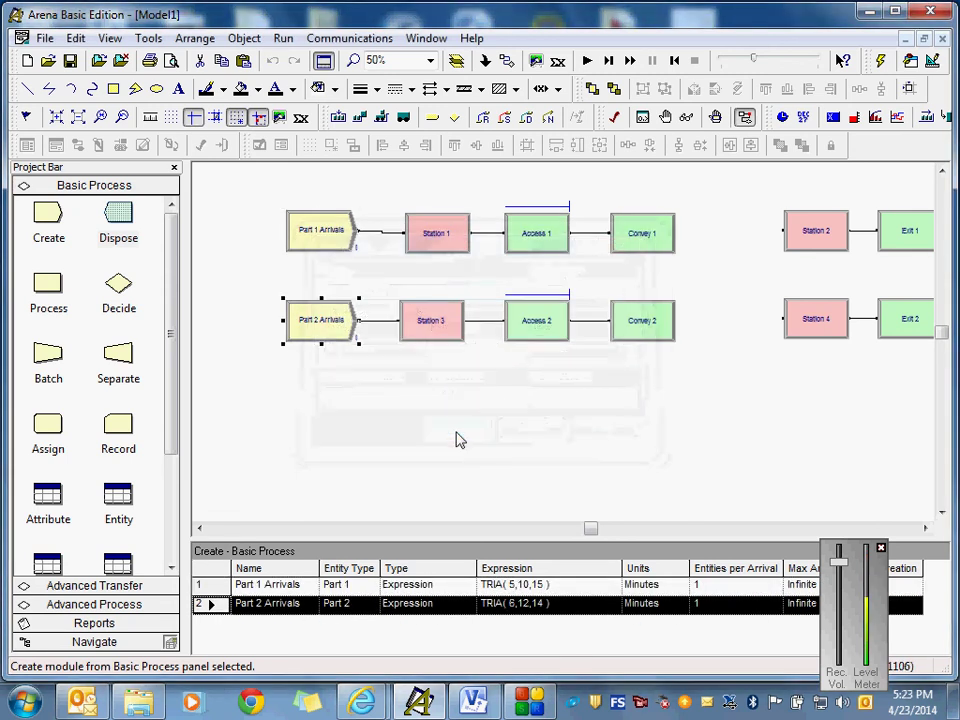
Step: Enlarge the plant floor plan picture below the flowchart by extending its upper-right corner until it nearly spans the model window's width
mouse_move(943, 326)
mouse_down()
mouse_move(948, 347)
mouse_move(943, 327)
mouse_up()
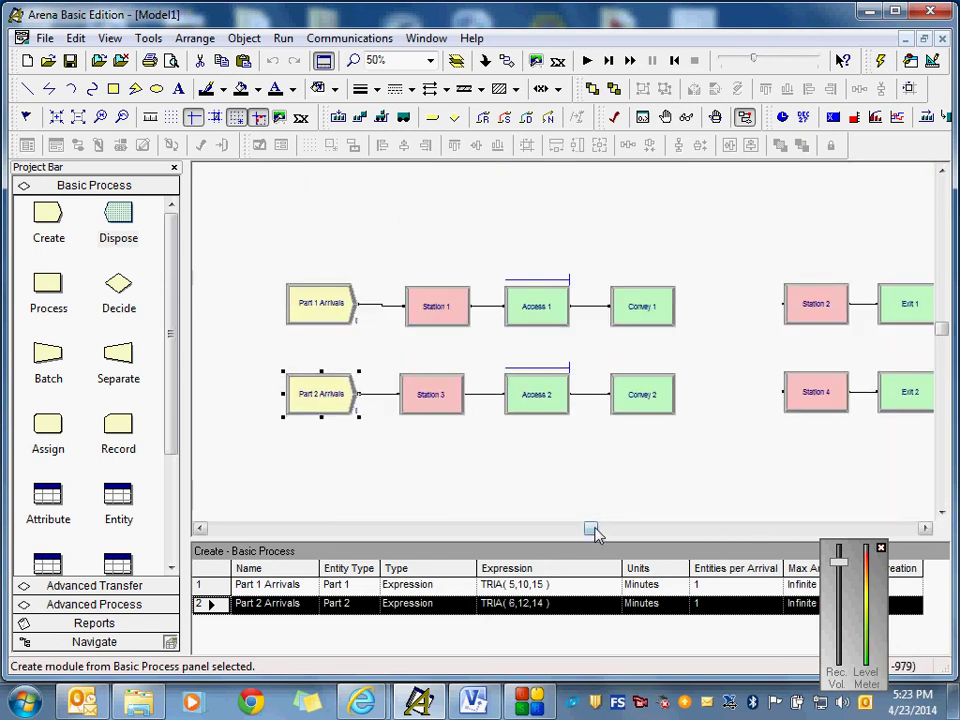
mouse_move(593, 528)
mouse_down()
mouse_move(624, 530)
mouse_move(609, 530)
mouse_up()
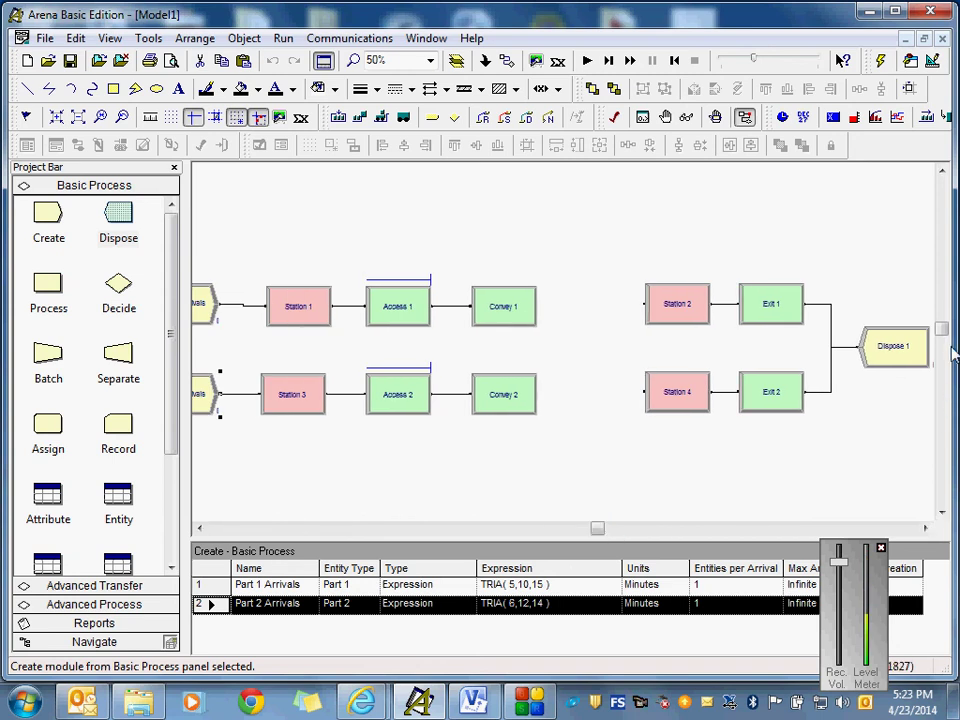
drag(942, 328, 943, 347)
click(583, 416)
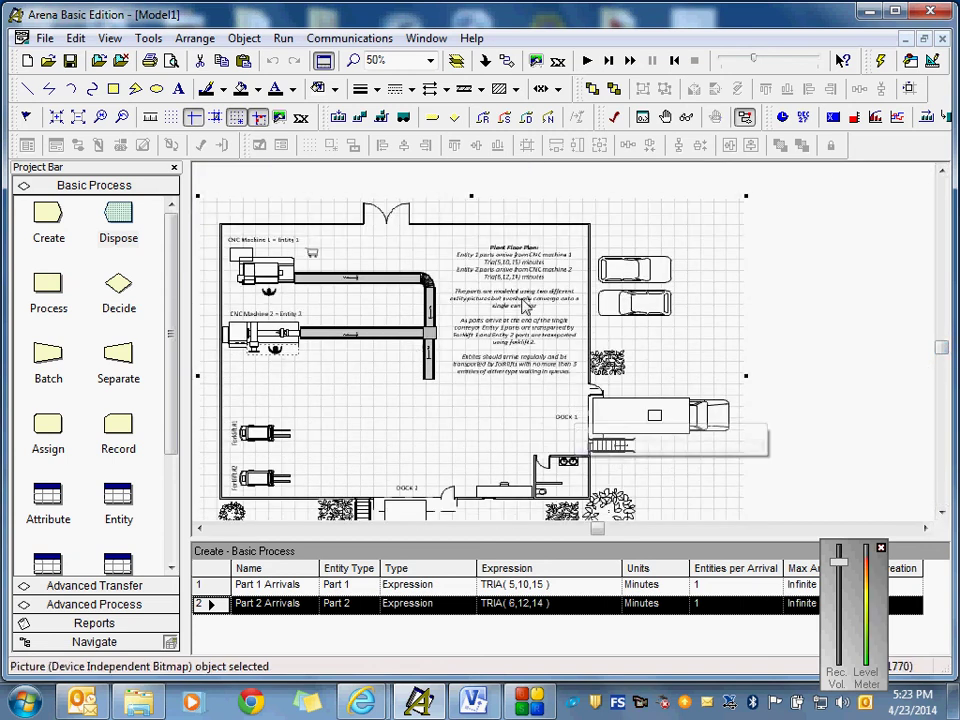
mouse_move(943, 348)
mouse_down()
mouse_move(943, 332)
mouse_move(943, 347)
mouse_up()
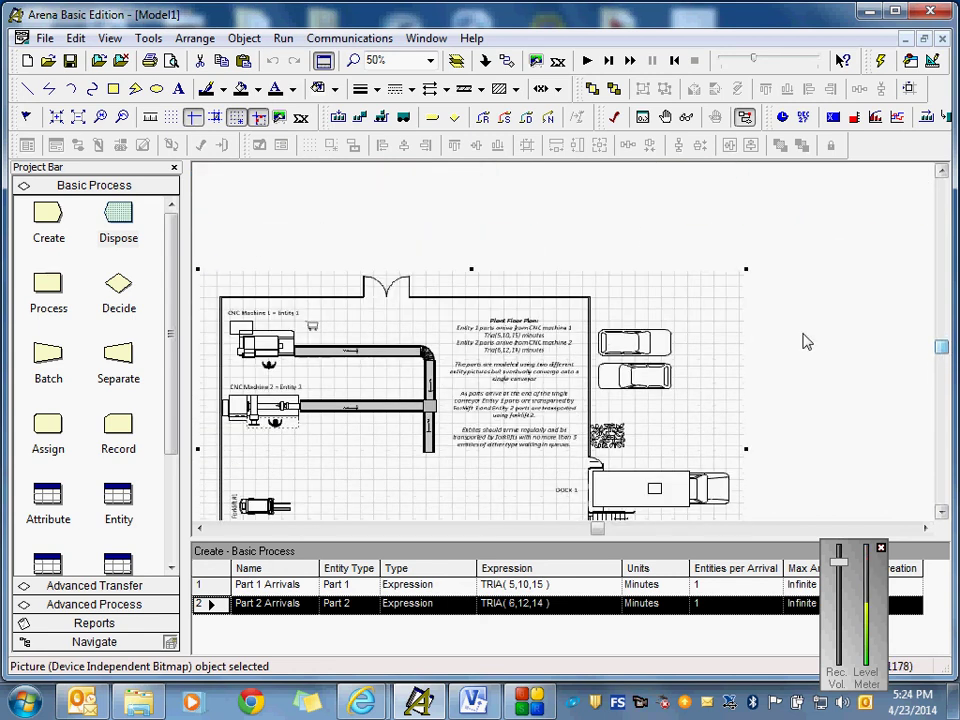
drag(748, 268, 845, 170)
drag(943, 340, 943, 332)
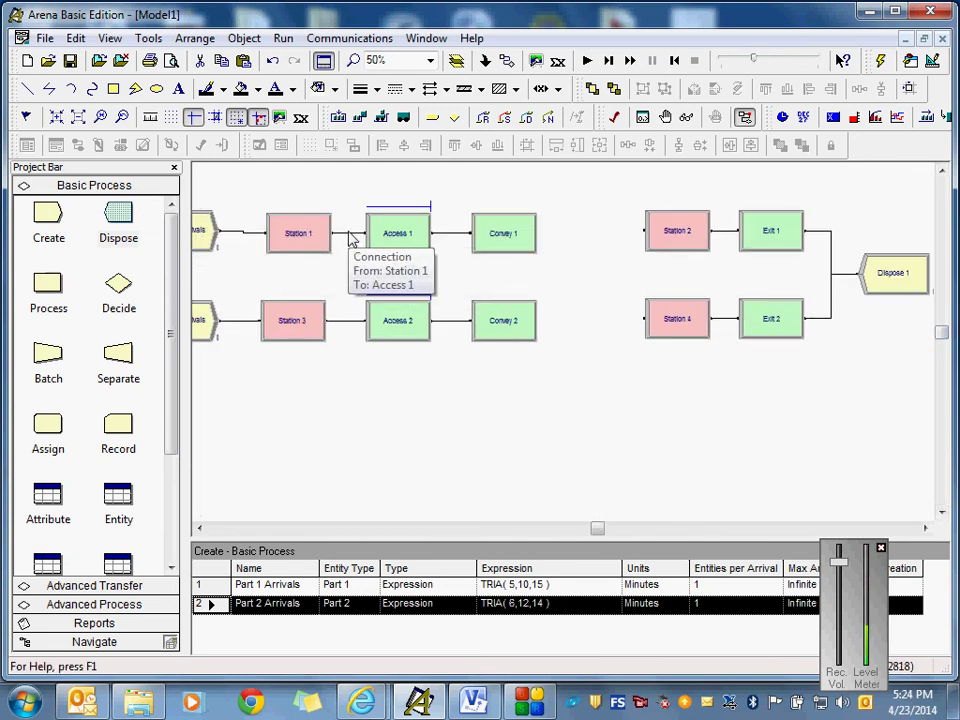
drag(943, 332, 945, 355)
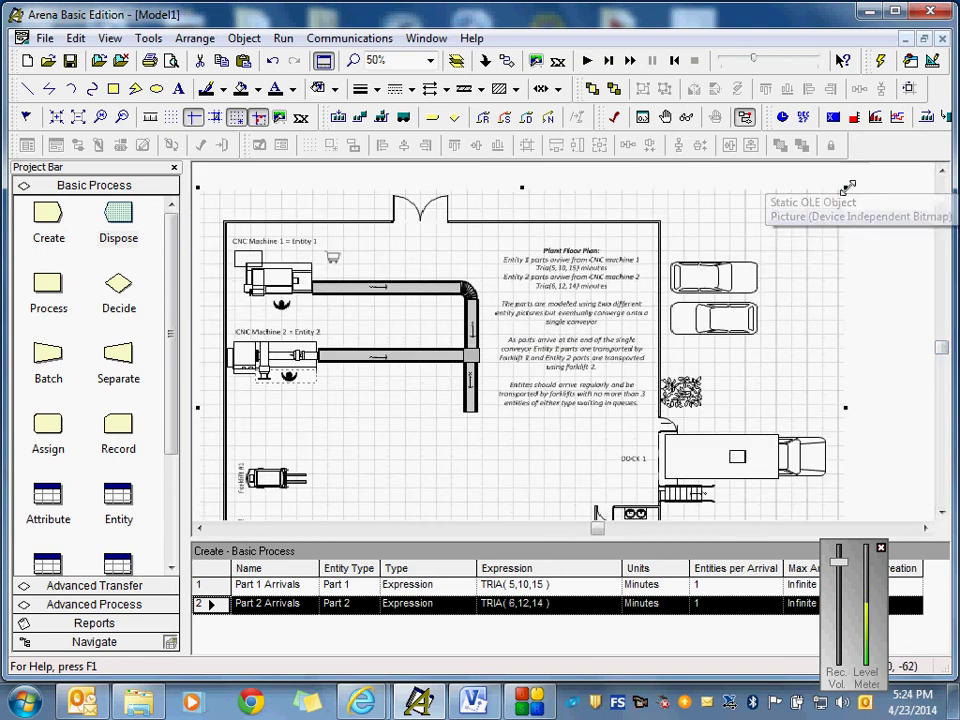
drag(846, 187, 898, 161)
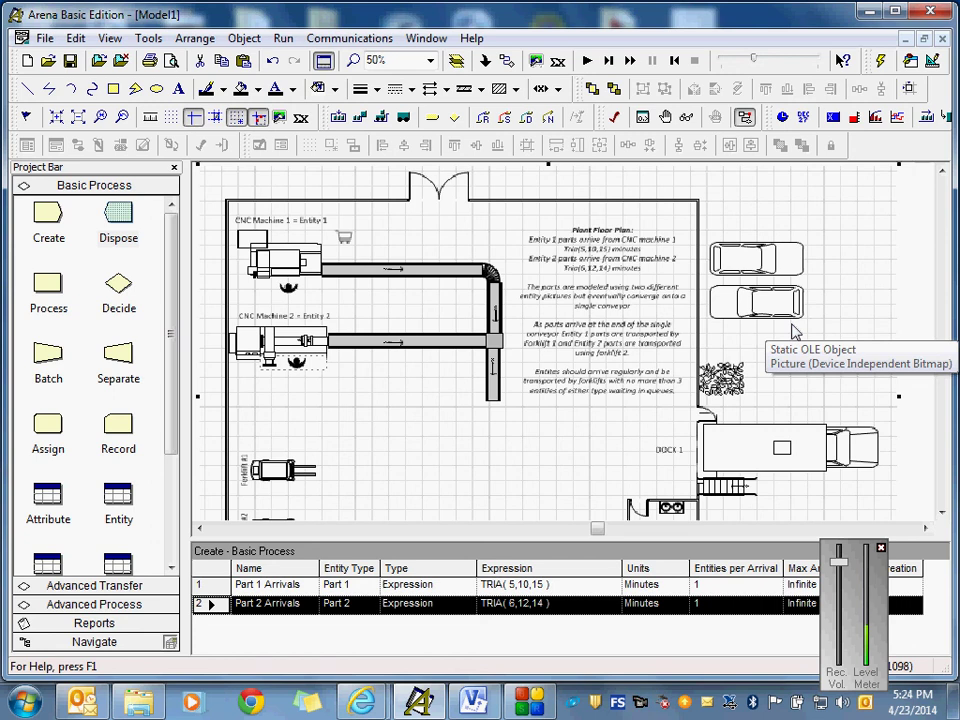
click(944, 172)
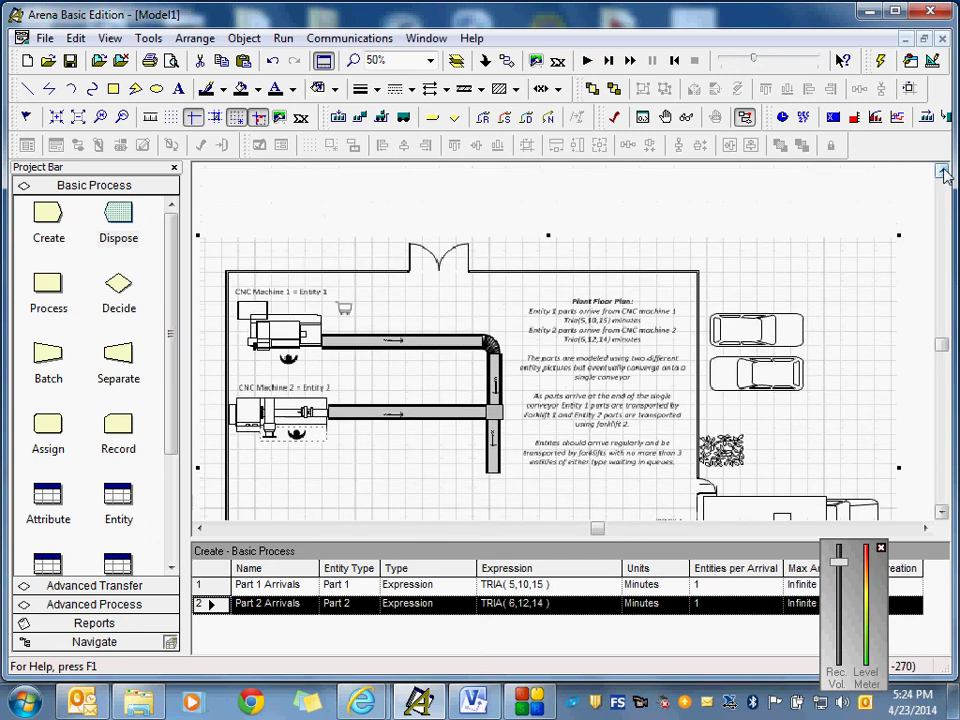
click(944, 172)
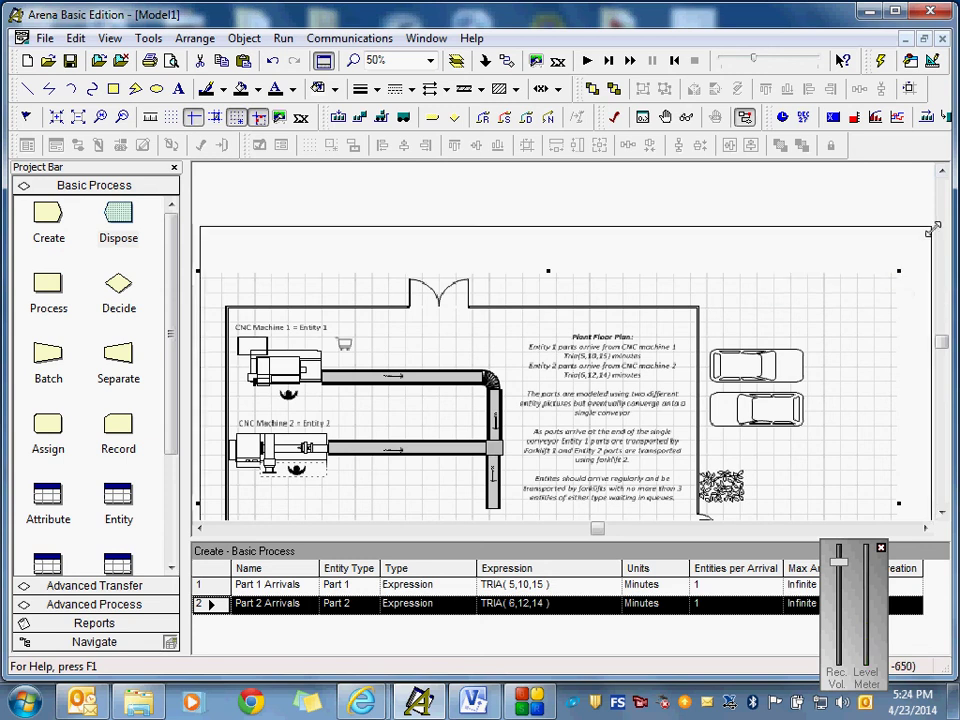
drag(931, 229, 932, 225)
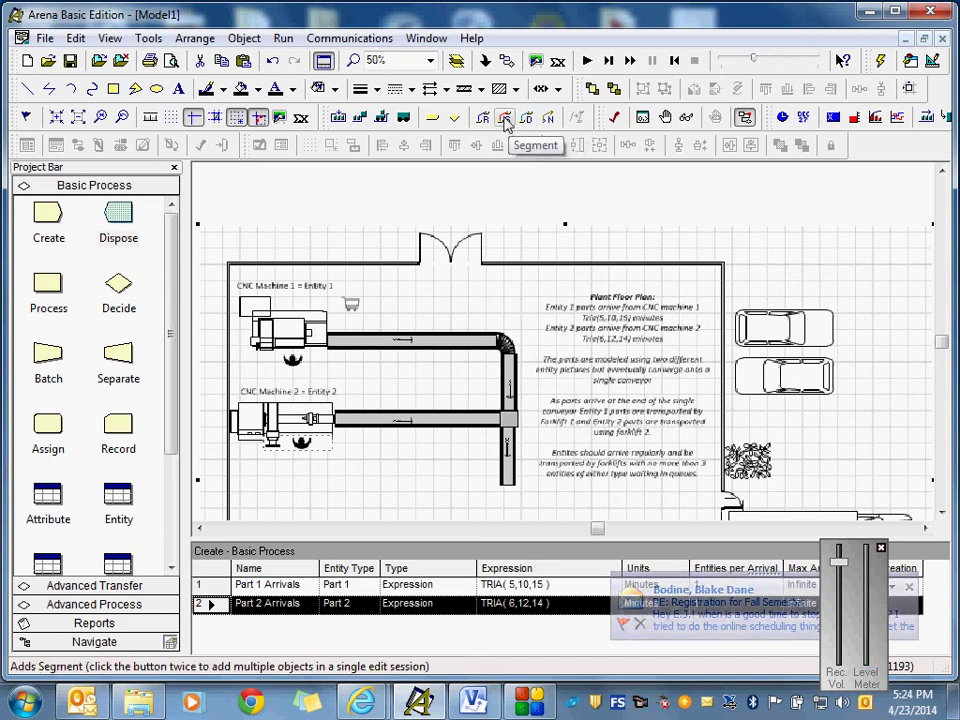
Step: Add a segment path for Conveyor 1.Segment from Station 1 to Station 2, tracing the CNC Machine 1 conveyor around its bend to the shared end
click(505, 120)
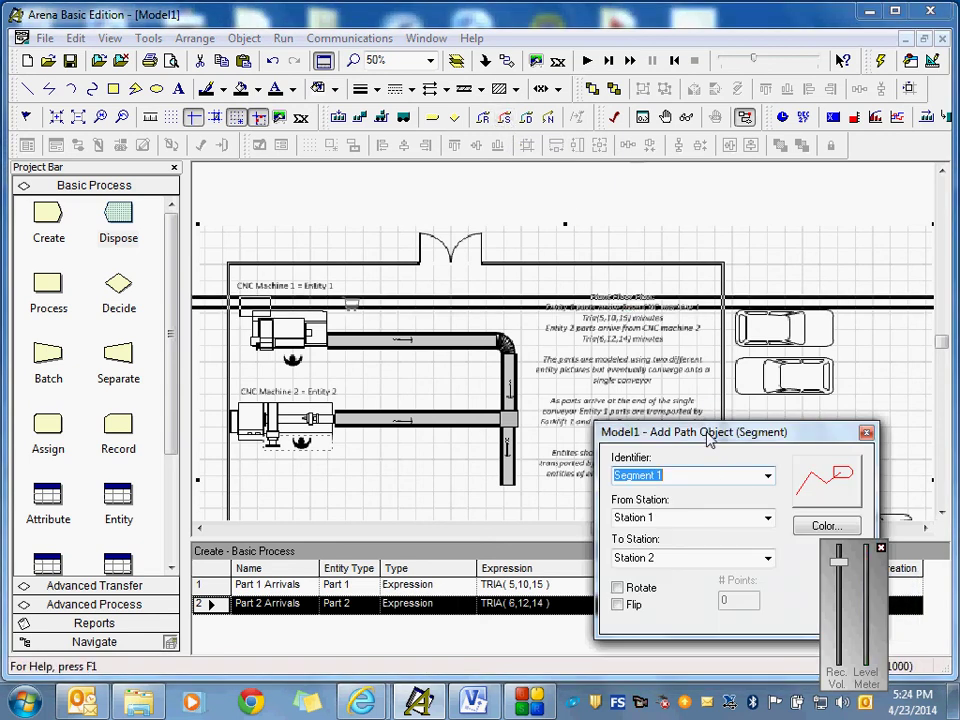
drag(709, 435, 684, 275)
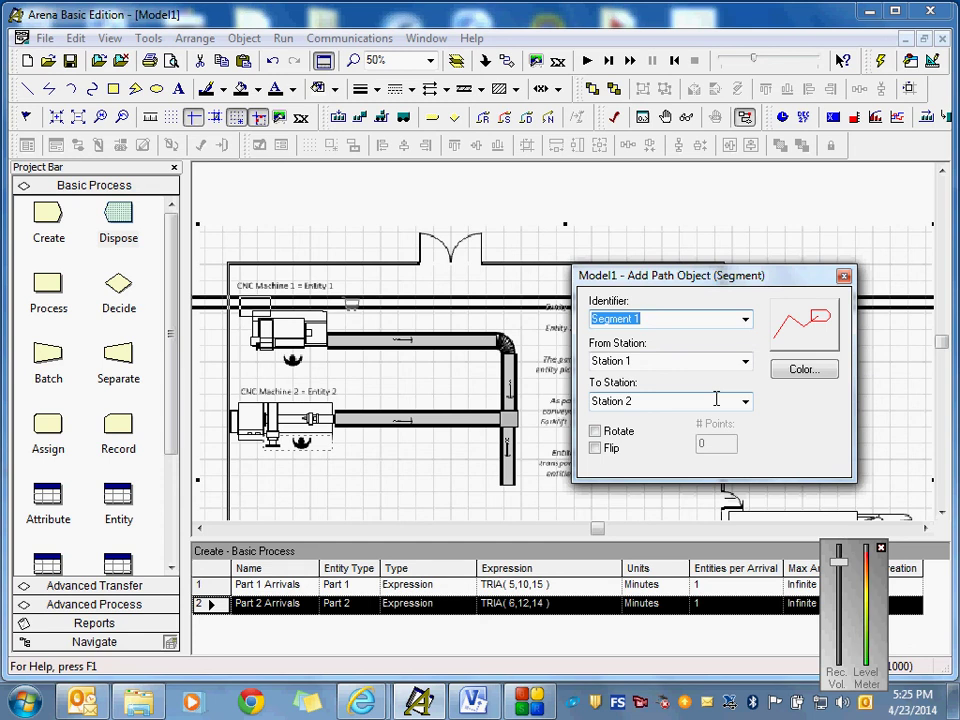
click(745, 319)
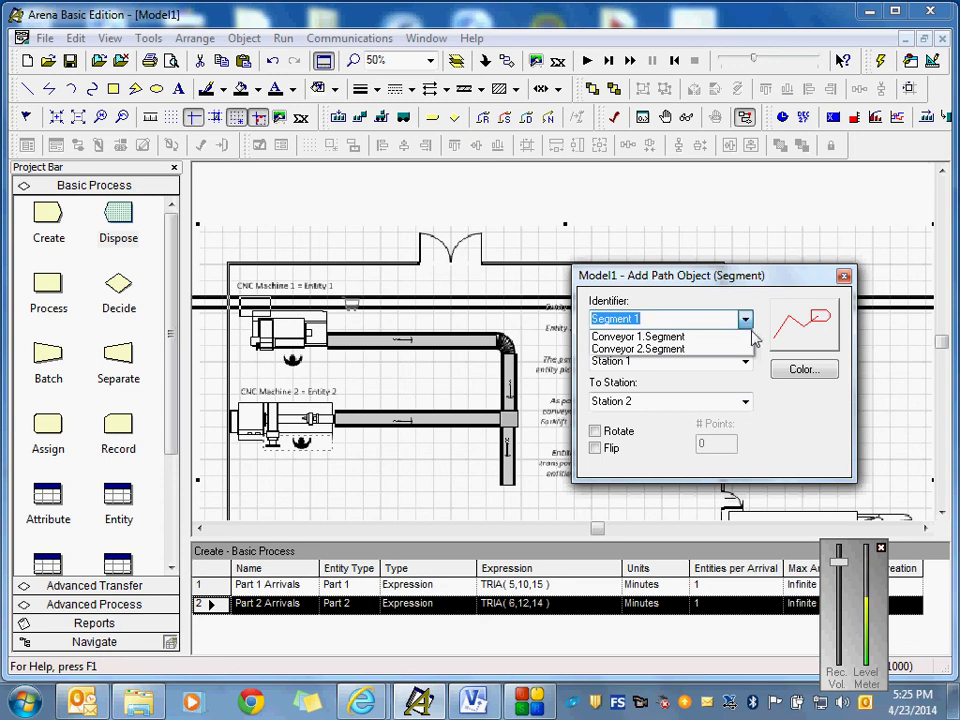
click(680, 339)
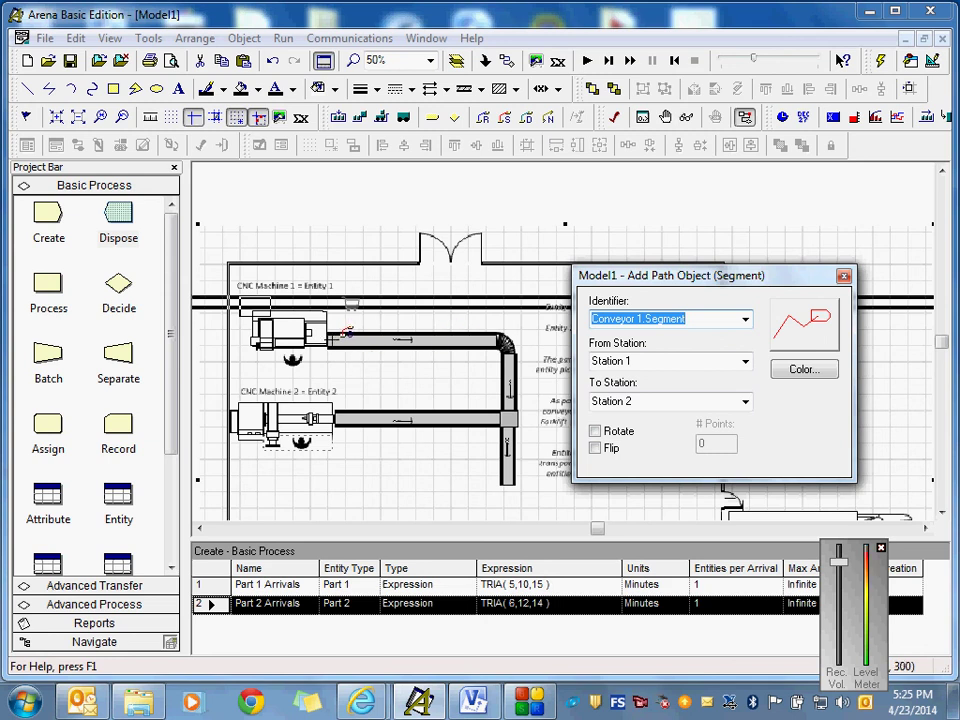
click(347, 331)
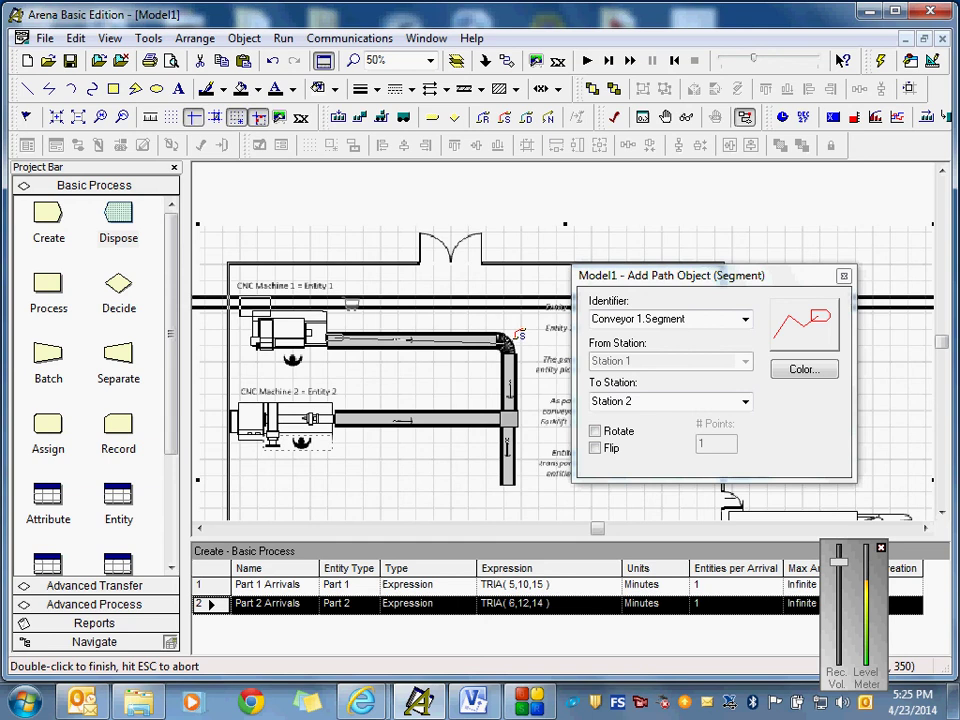
click(518, 334)
click(520, 424)
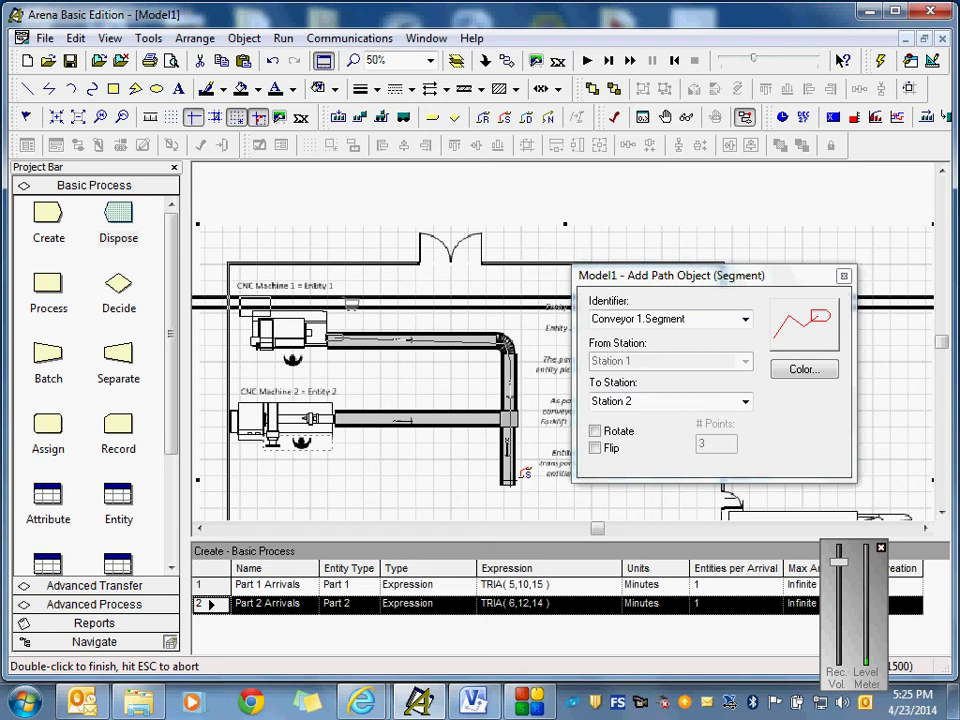
click(523, 470)
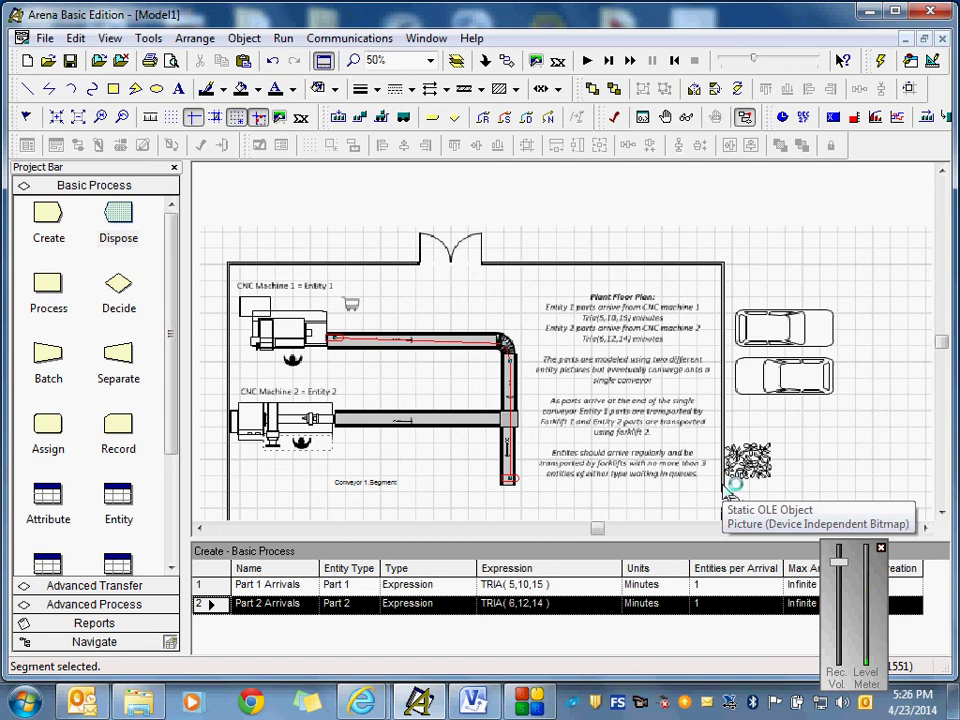
double_click(445, 349)
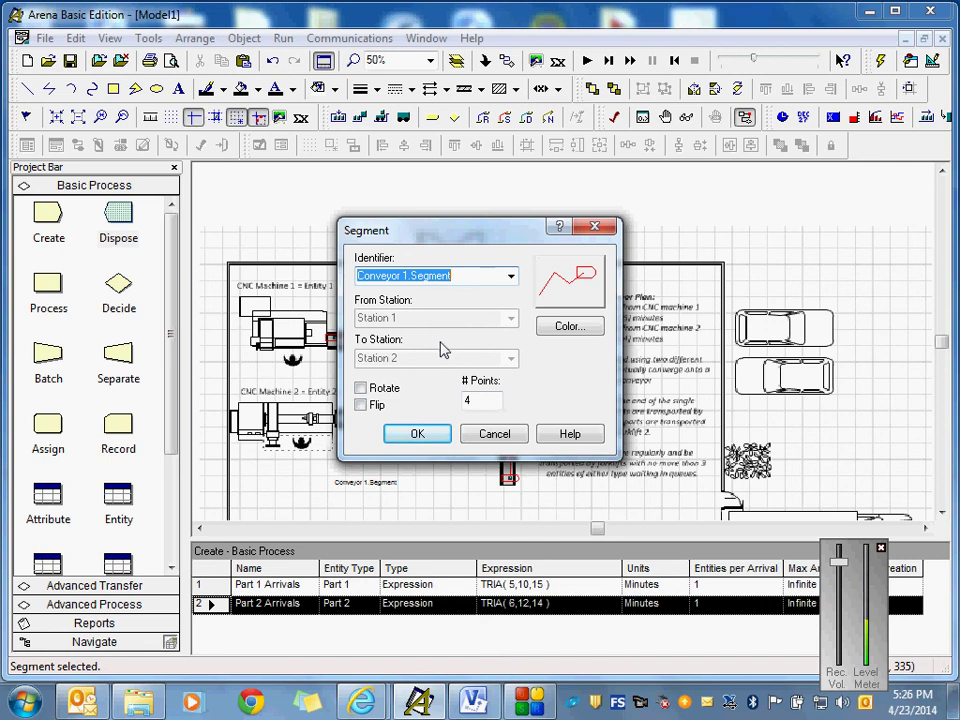
click(418, 434)
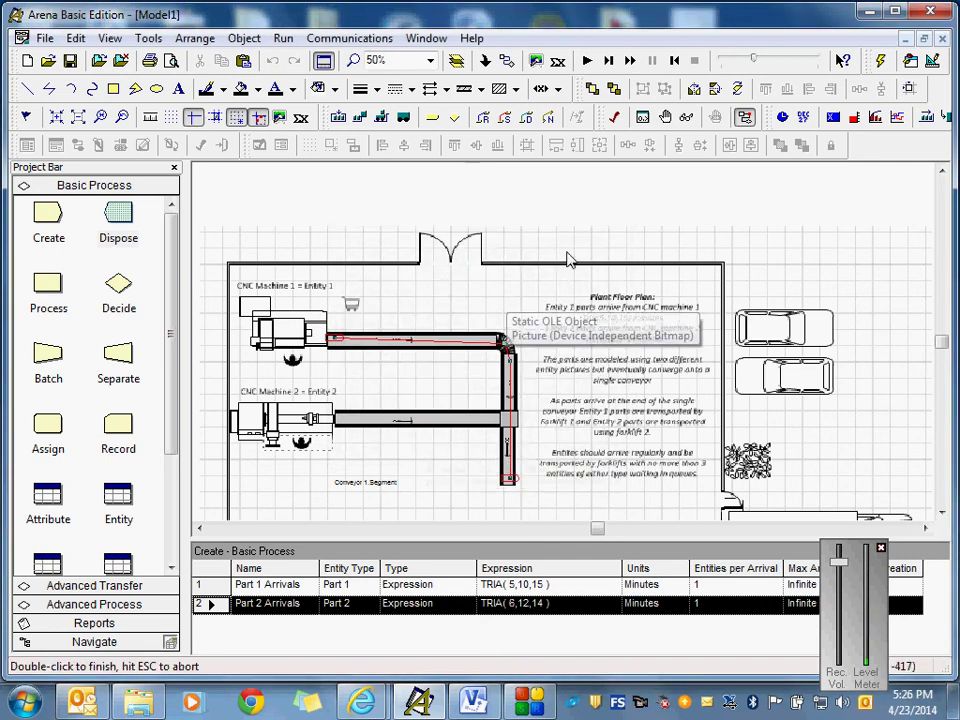
Step: Add a segment path for Conveyor 2.Segment from Station 3 to Station 4, tracing the CNC Machine 2 conveyor through the junction to the shared end
click(503, 119)
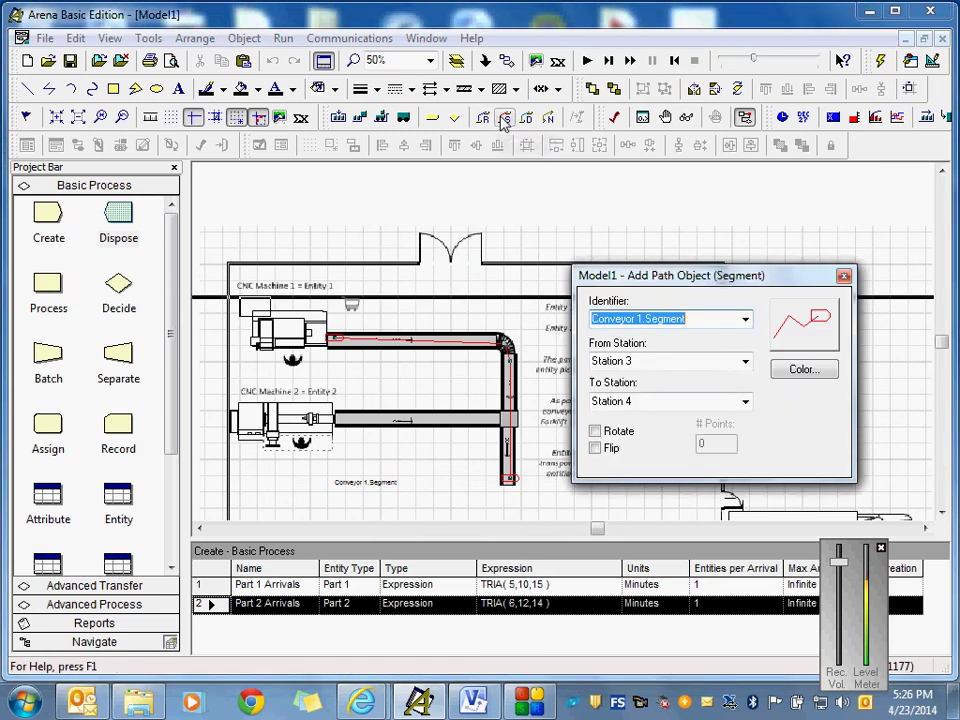
click(745, 320)
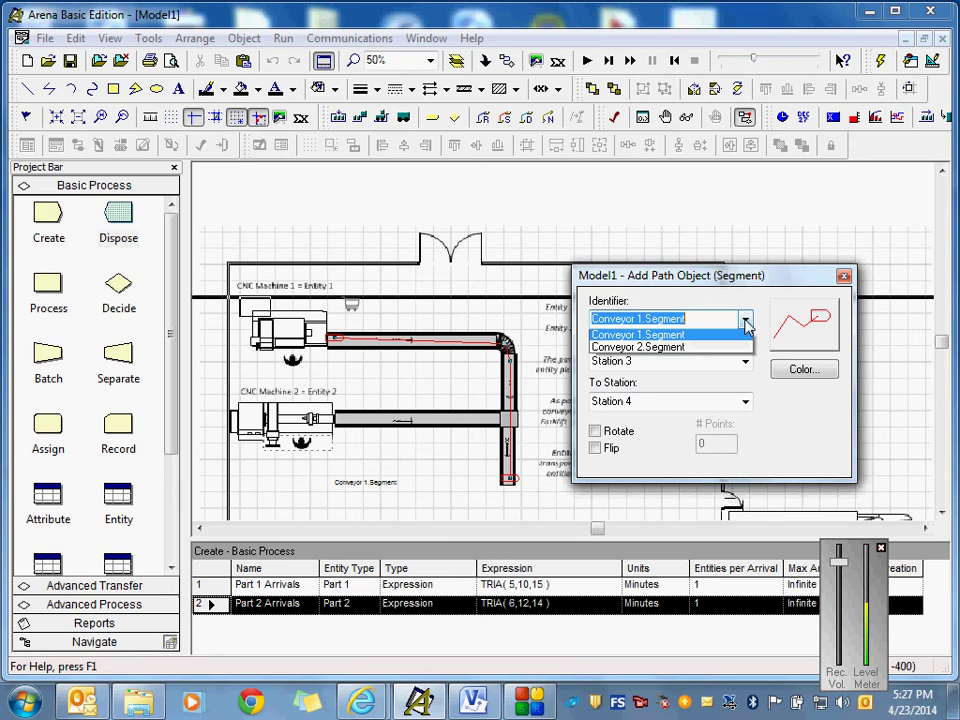
click(679, 350)
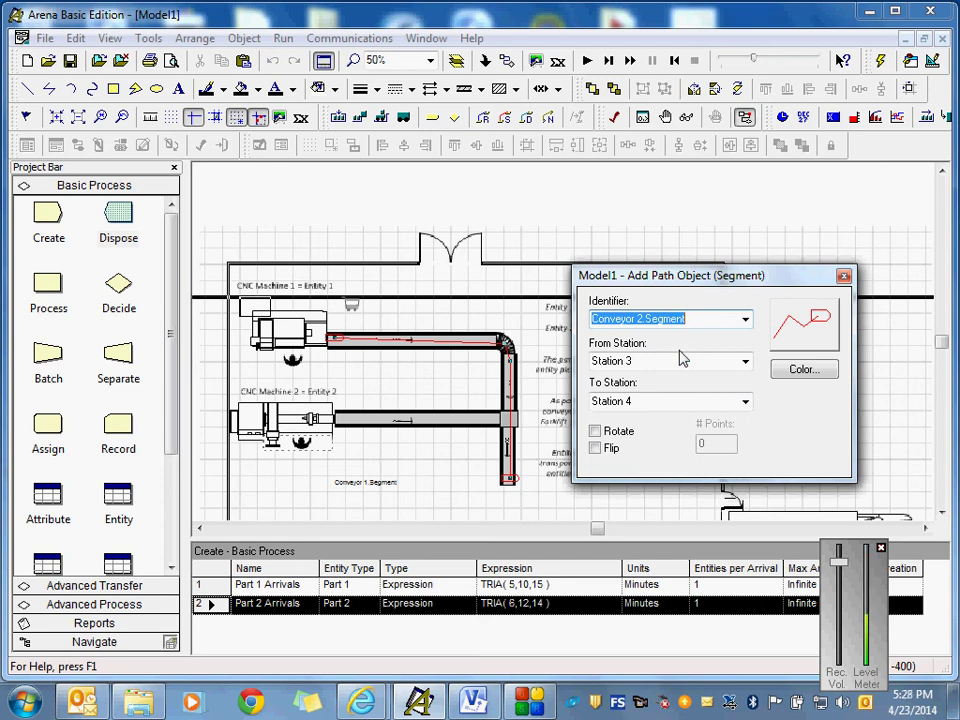
click(533, 121)
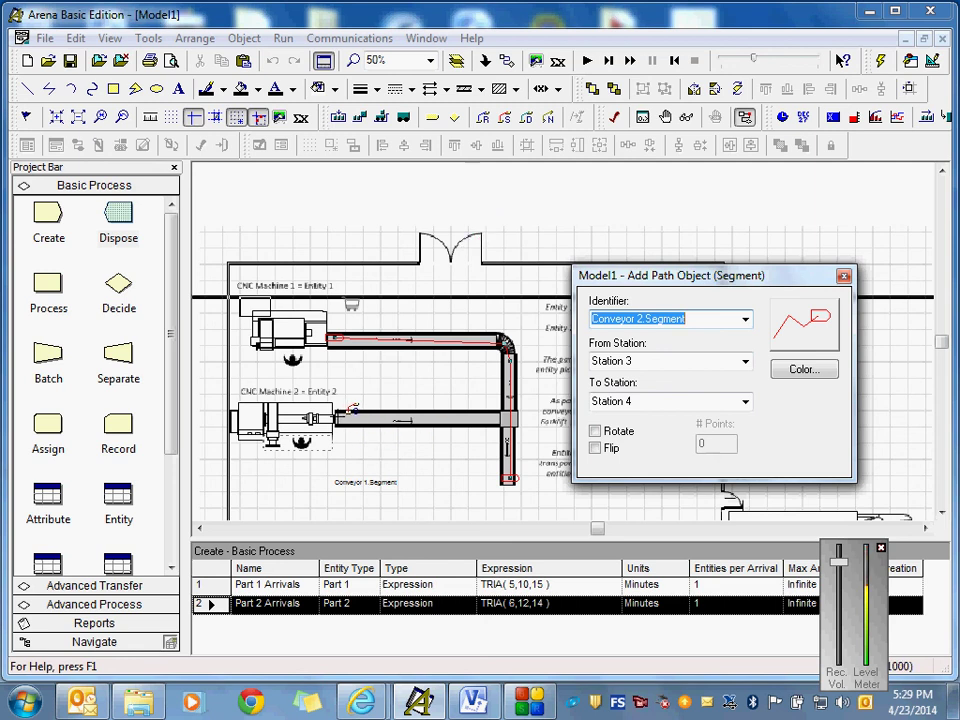
click(352, 410)
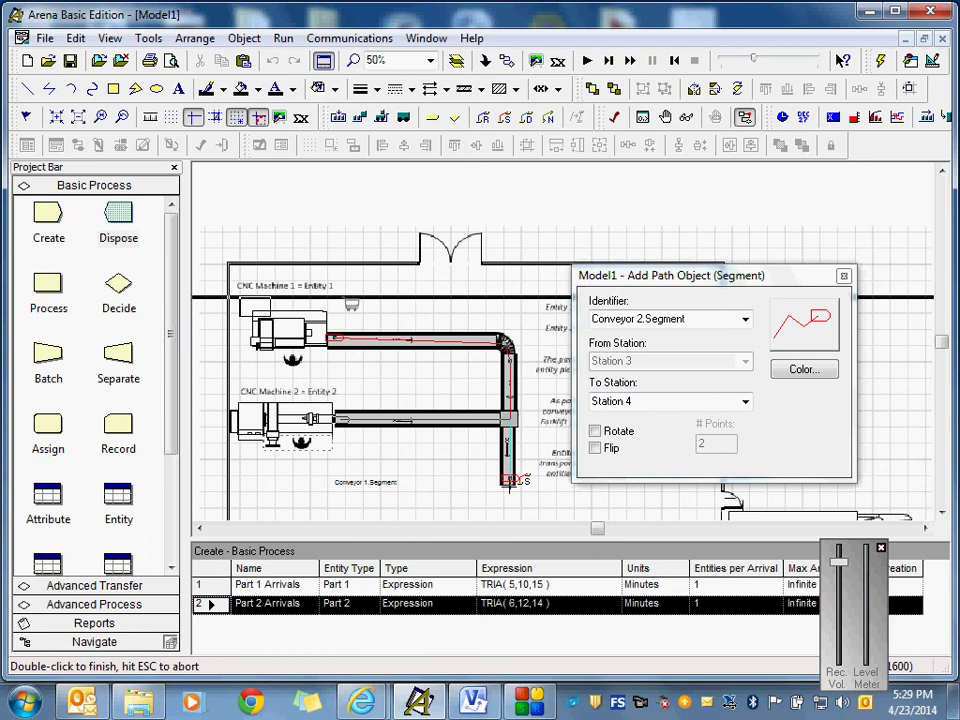
double_click(510, 480)
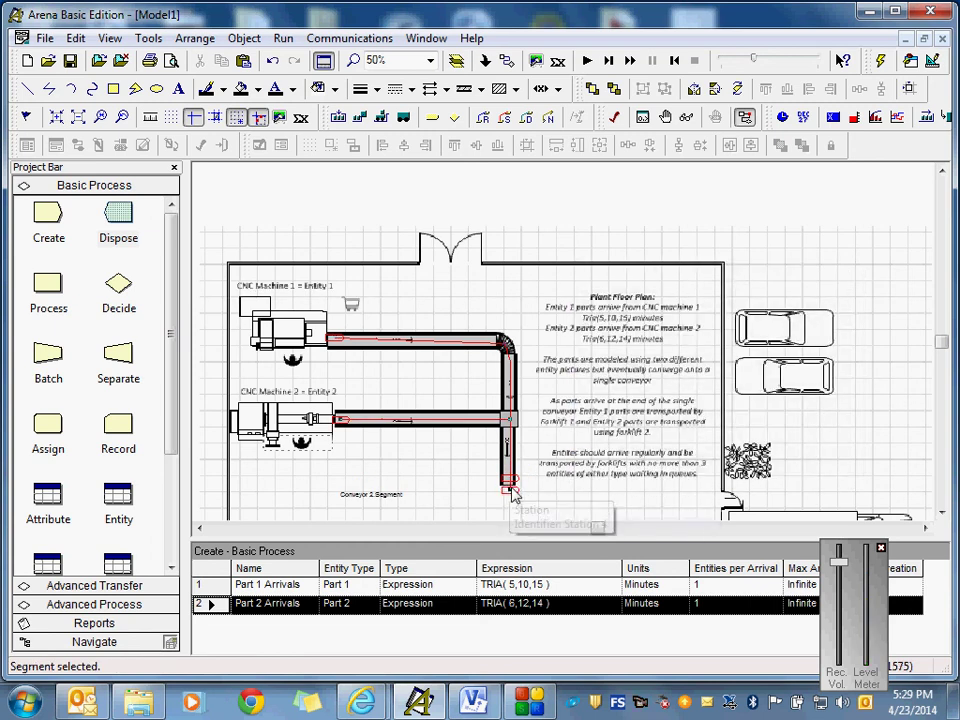
click(517, 494)
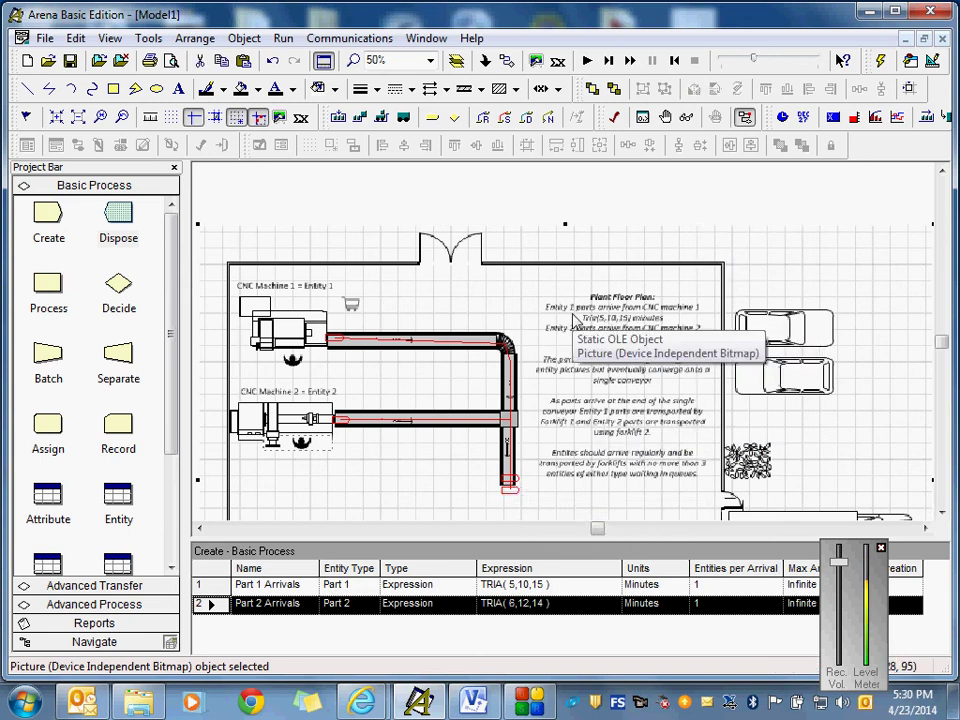
click(462, 203)
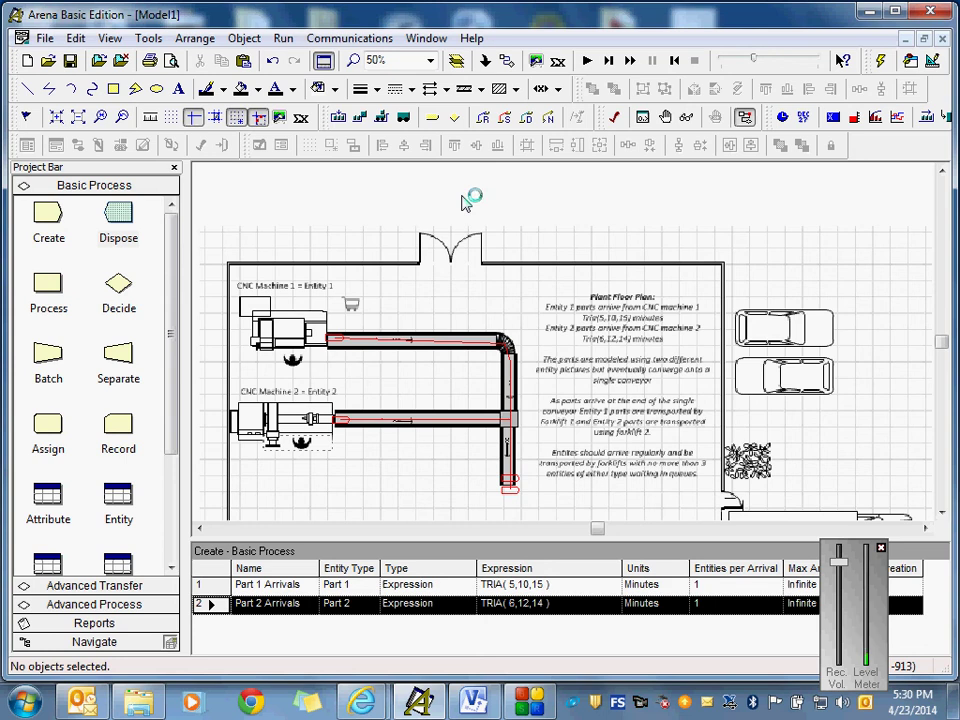
Step: Nudge the Station 2 marker right and down and the Station 4 marker left and up at the end of the shared conveyor
click(431, 61)
click(404, 138)
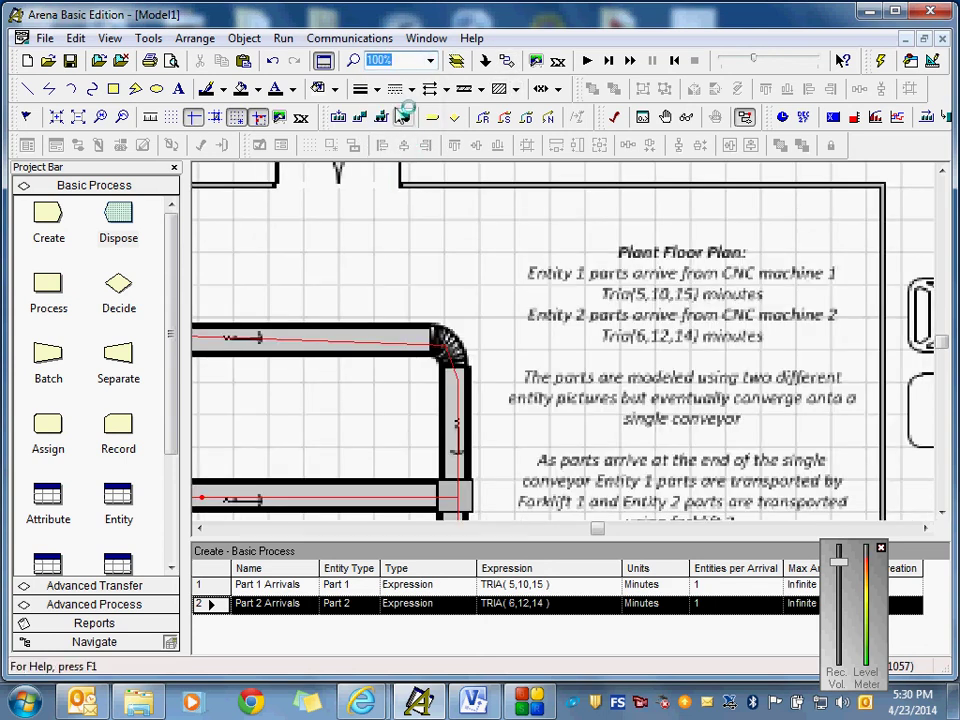
click(431, 61)
click(396, 150)
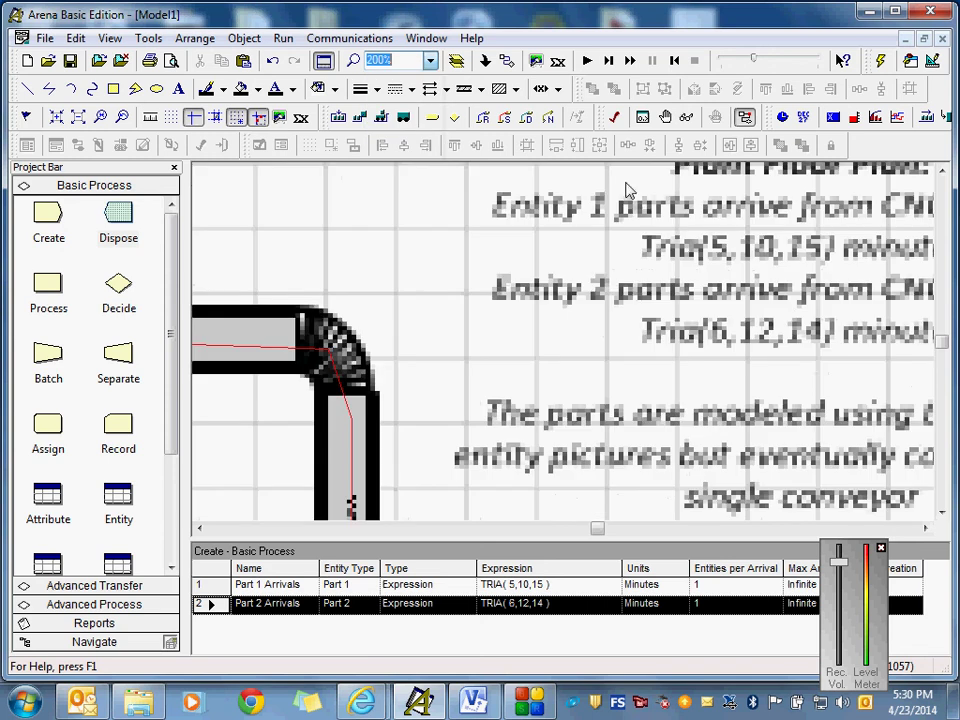
drag(945, 336, 945, 348)
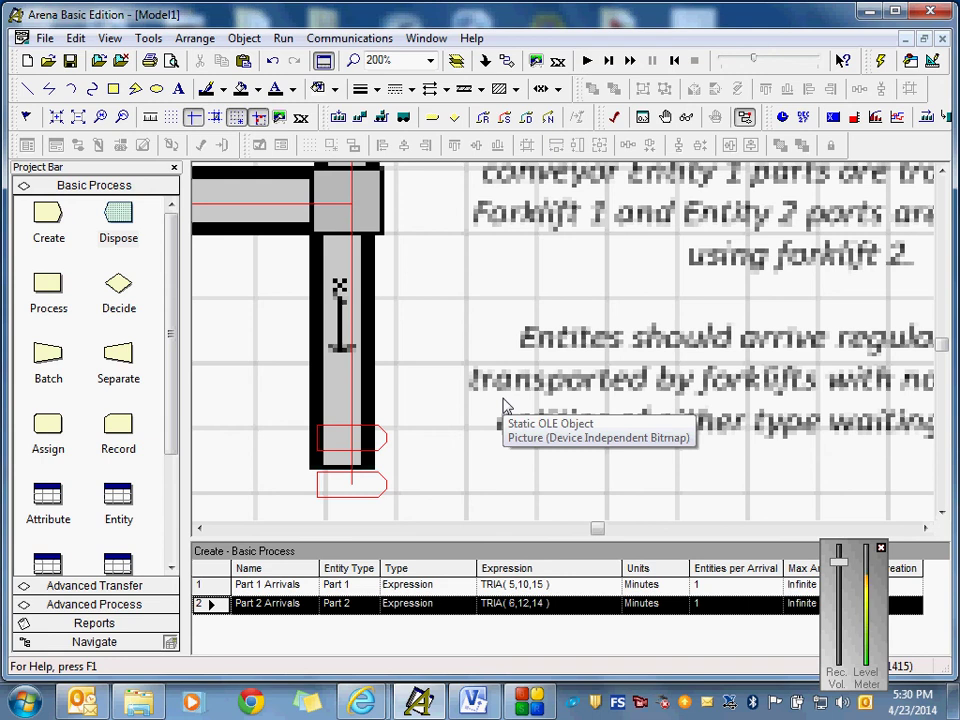
click(335, 475)
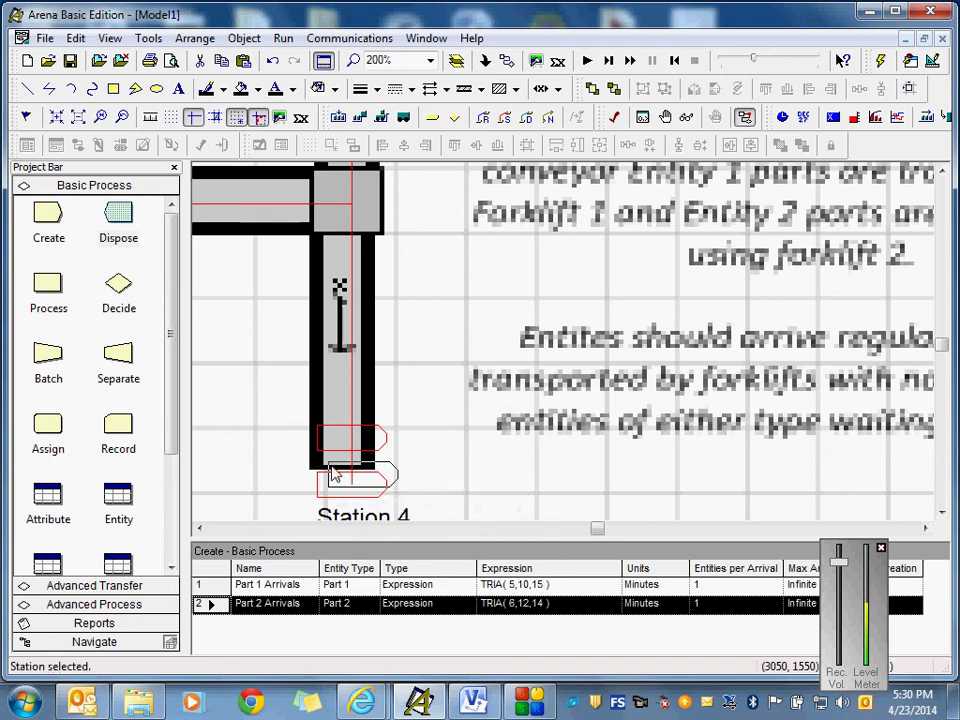
drag(335, 475, 375, 482)
click(316, 465)
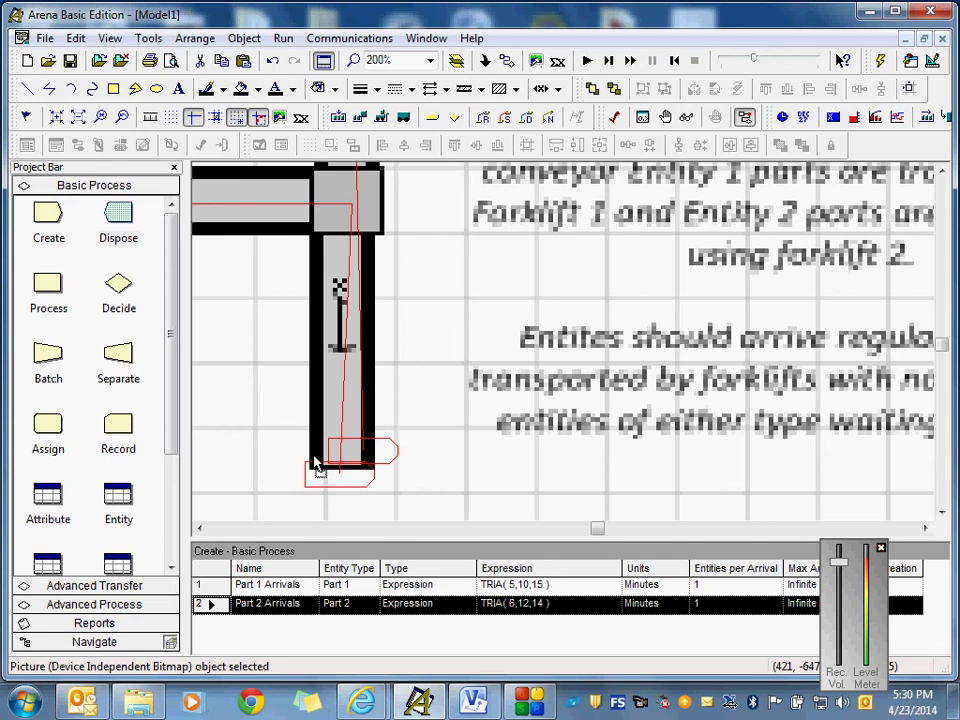
drag(316, 465, 292, 456)
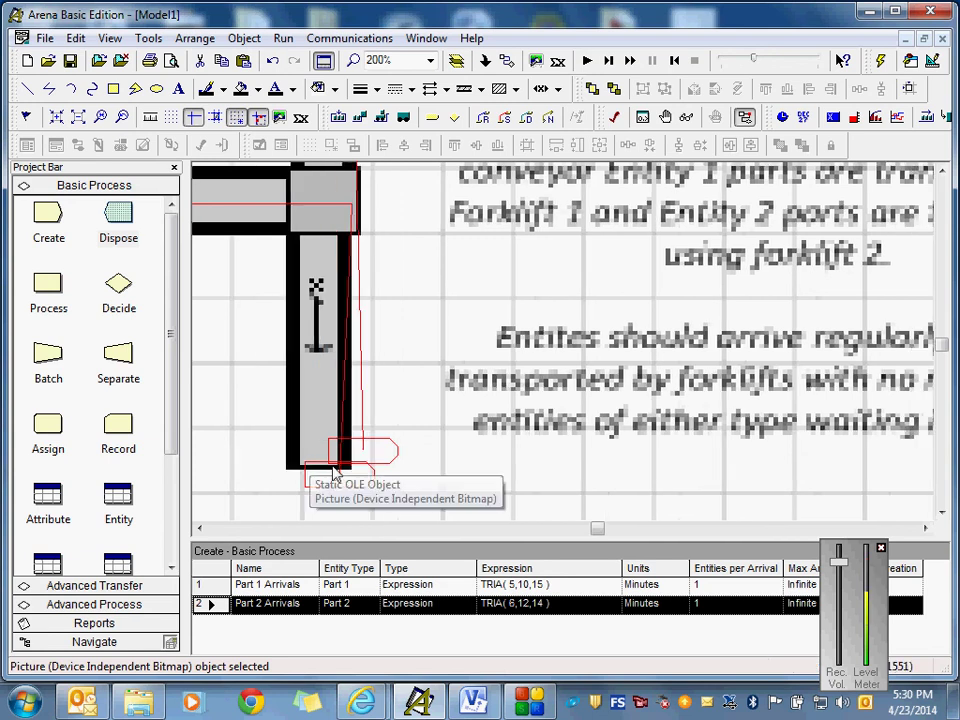
key(ctrl+z)
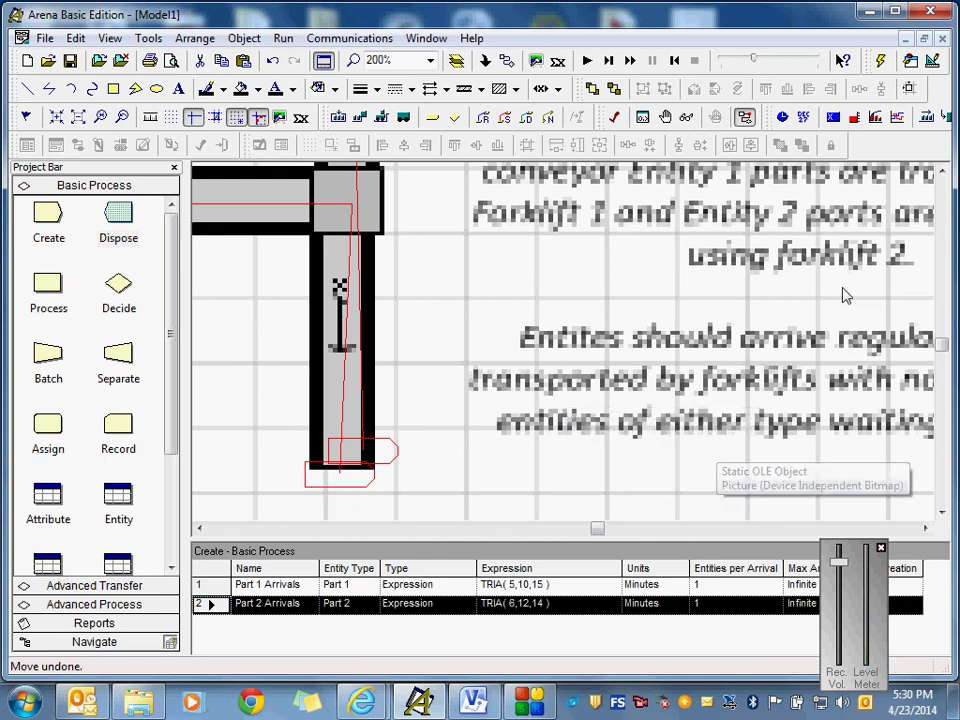
Step: Review the conveyor and destination station settings of the Convey 1 and Convey 2 modules
click(430, 61)
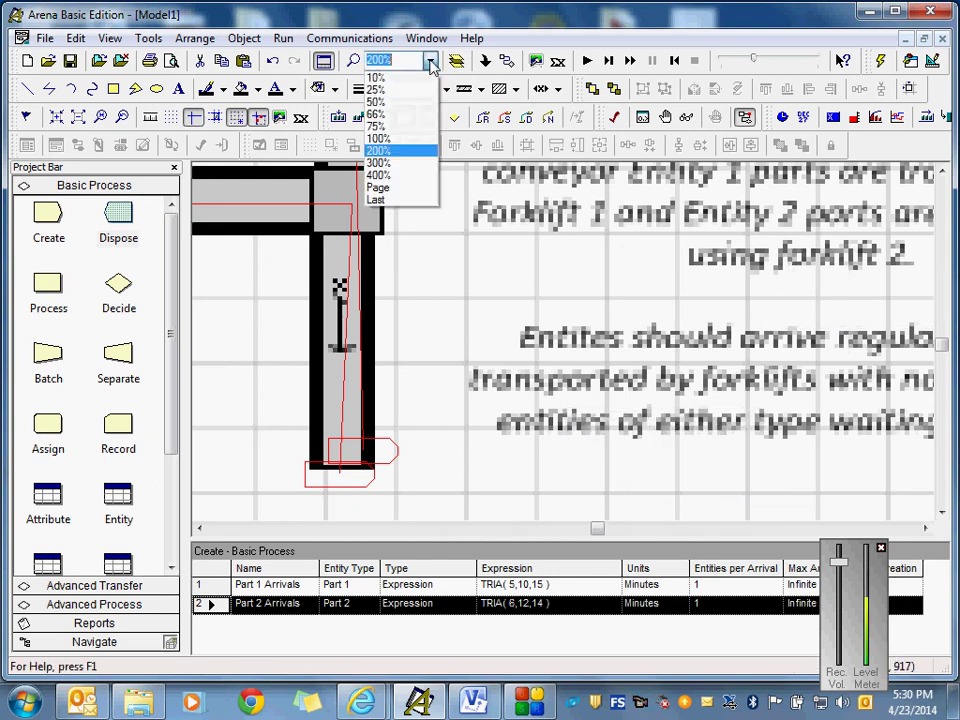
click(389, 116)
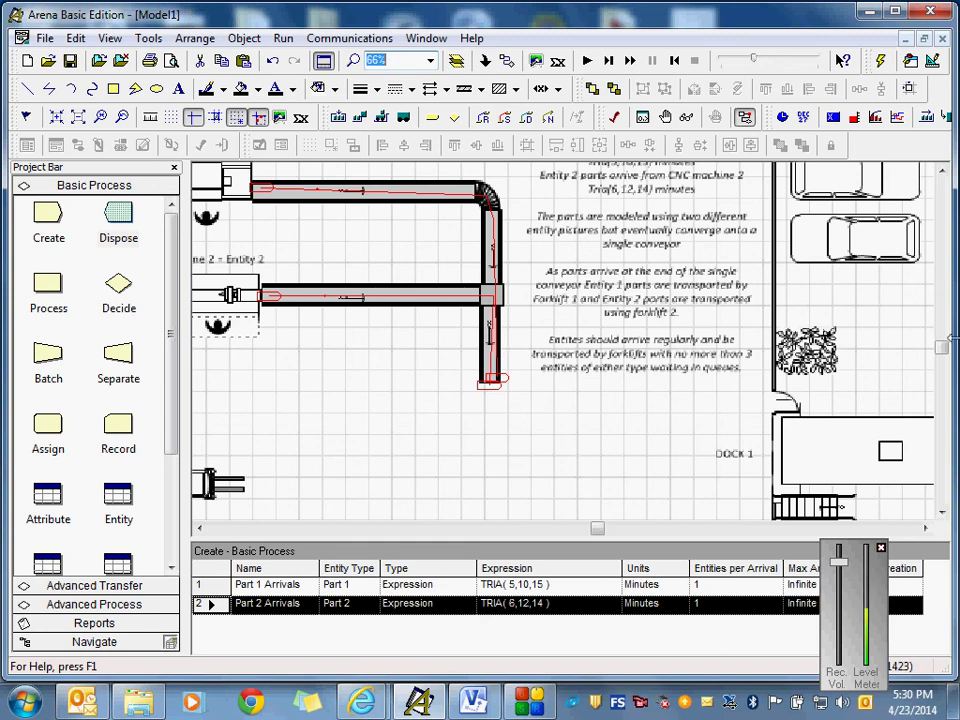
click(430, 61)
click(407, 103)
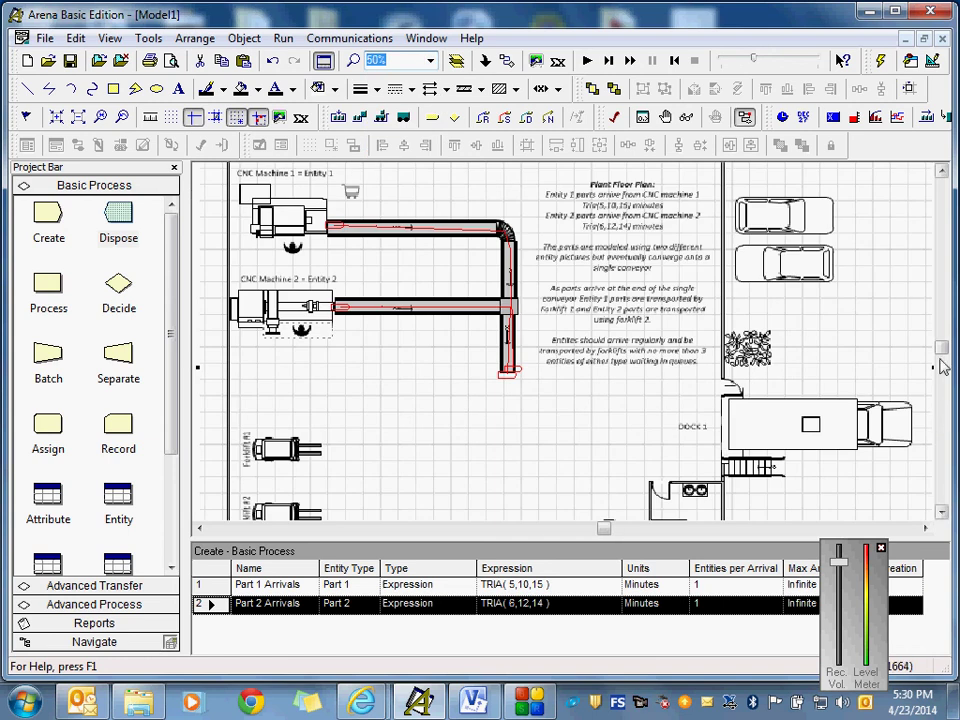
scroll(942, 343, up, 3)
scroll(942, 343, up, 5)
scroll(940, 336, down, 1)
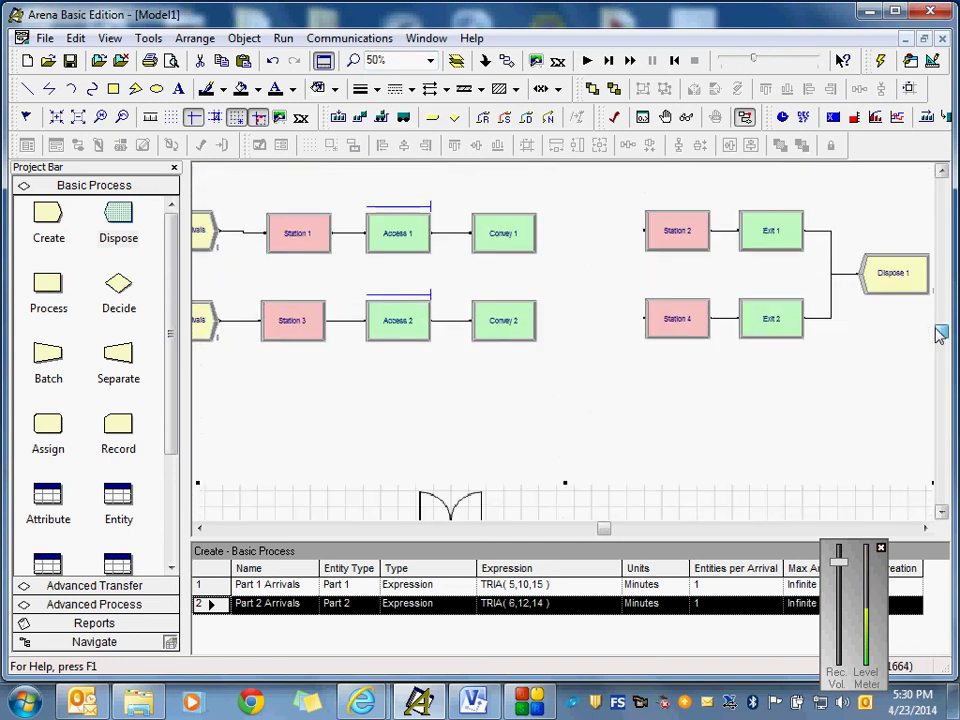
double_click(520, 246)
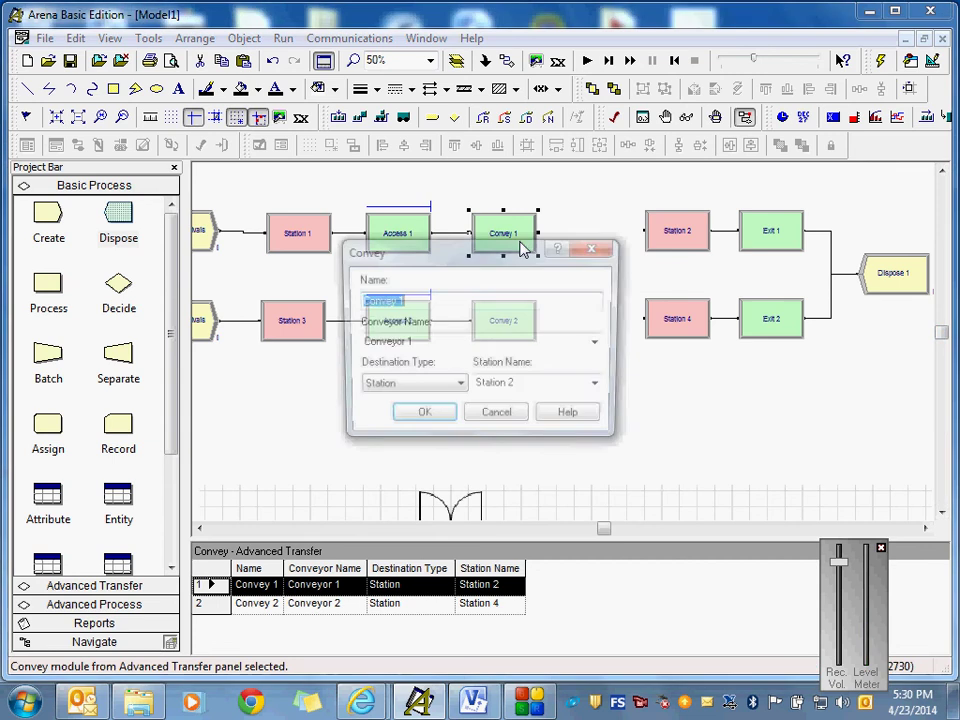
click(437, 428)
double_click(505, 326)
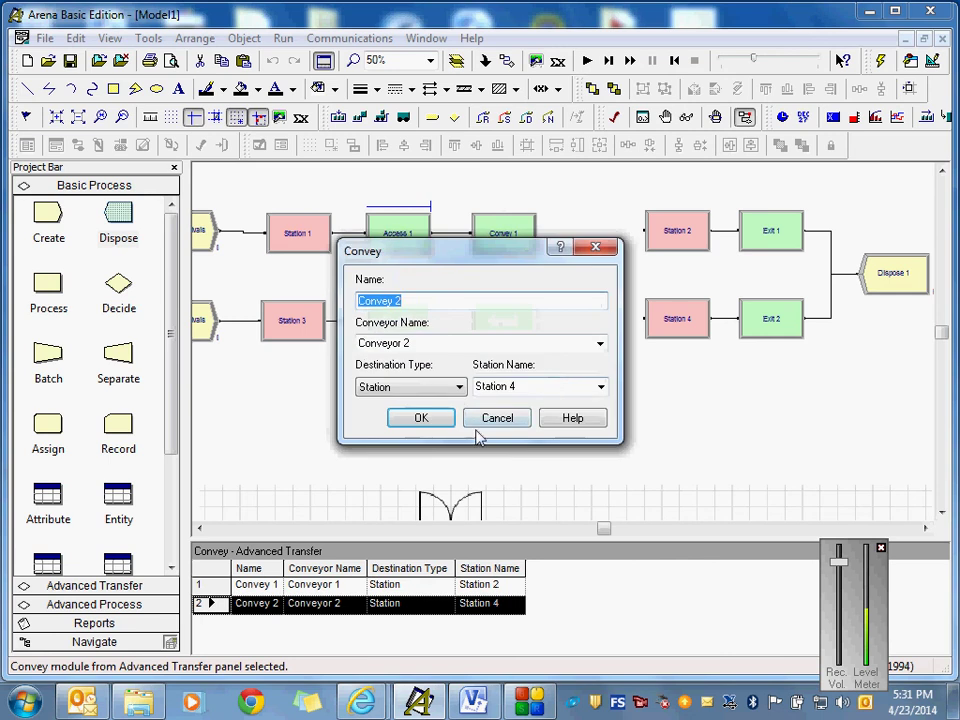
click(439, 426)
Step: Review the conveyor, cell count and queue settings of the Access 1 and Access 2 modules
double_click(400, 234)
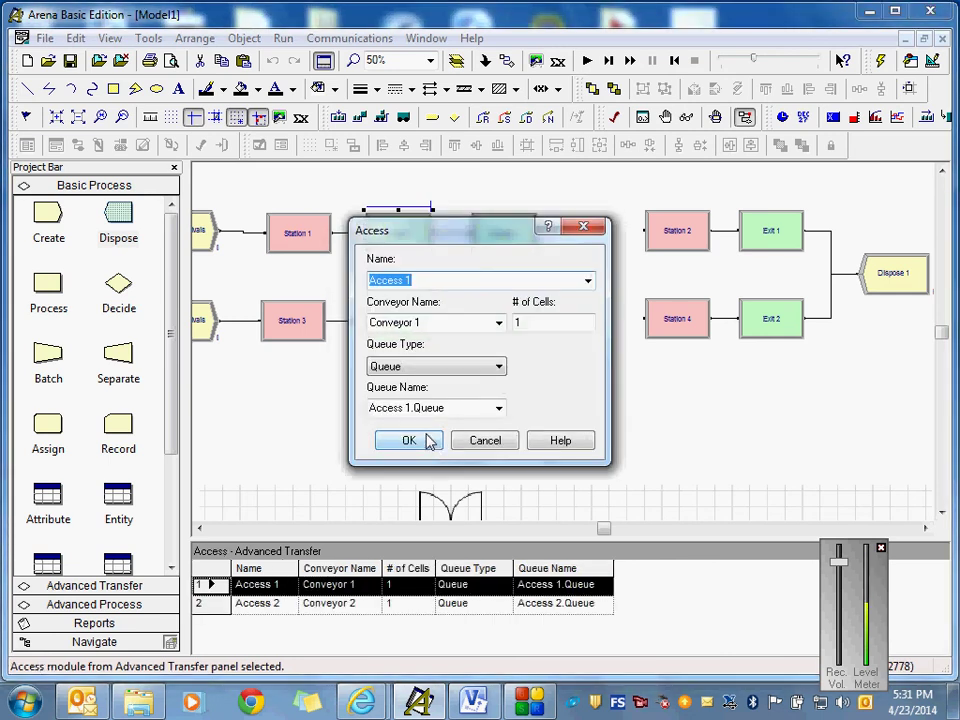
click(417, 444)
double_click(418, 339)
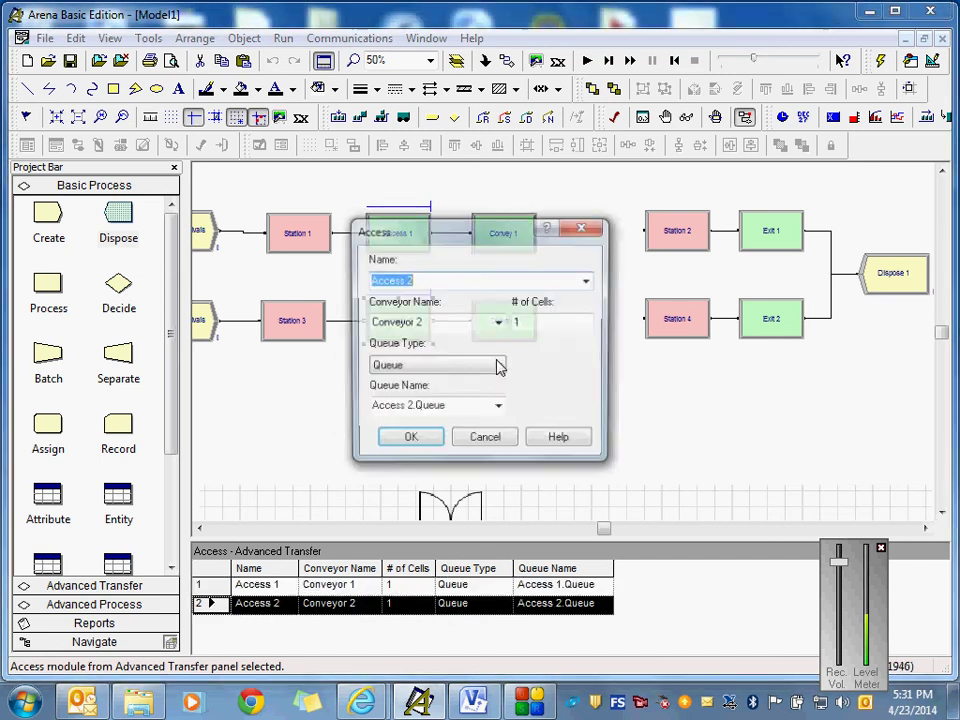
click(426, 452)
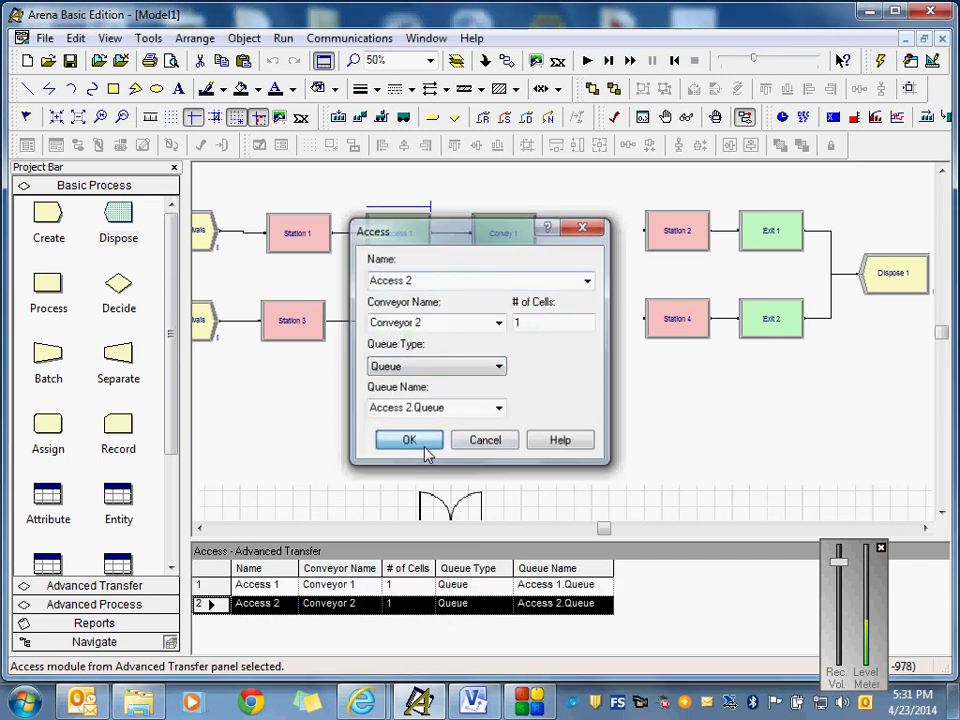
Step: Set the Exit 1 module to release 1 cell of Conveyor 1
click(785, 248)
double_click(785, 248)
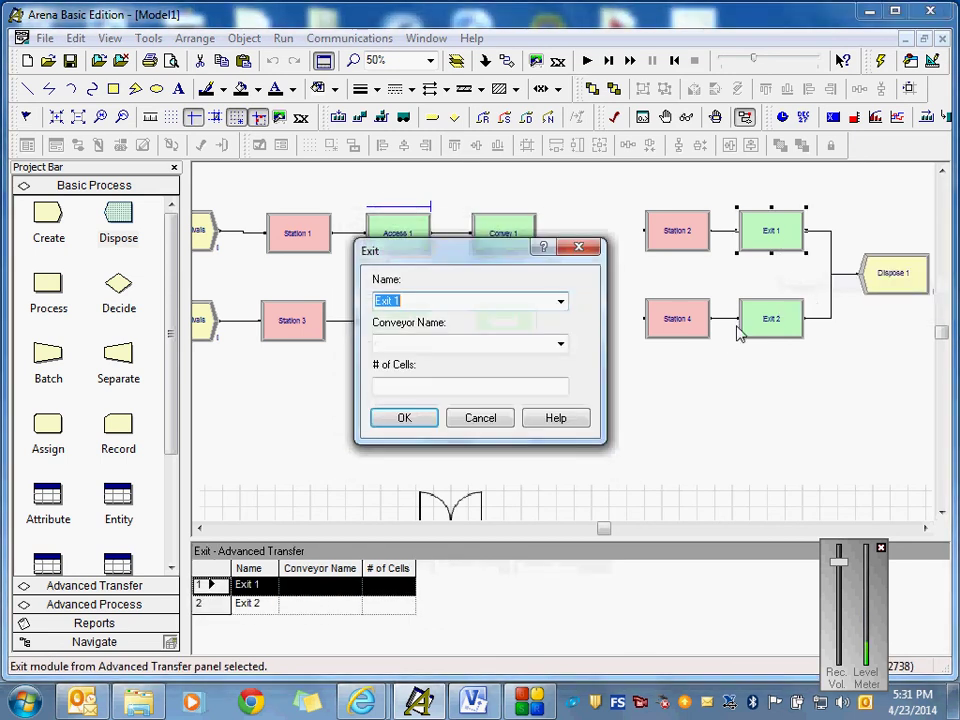
click(560, 350)
click(472, 361)
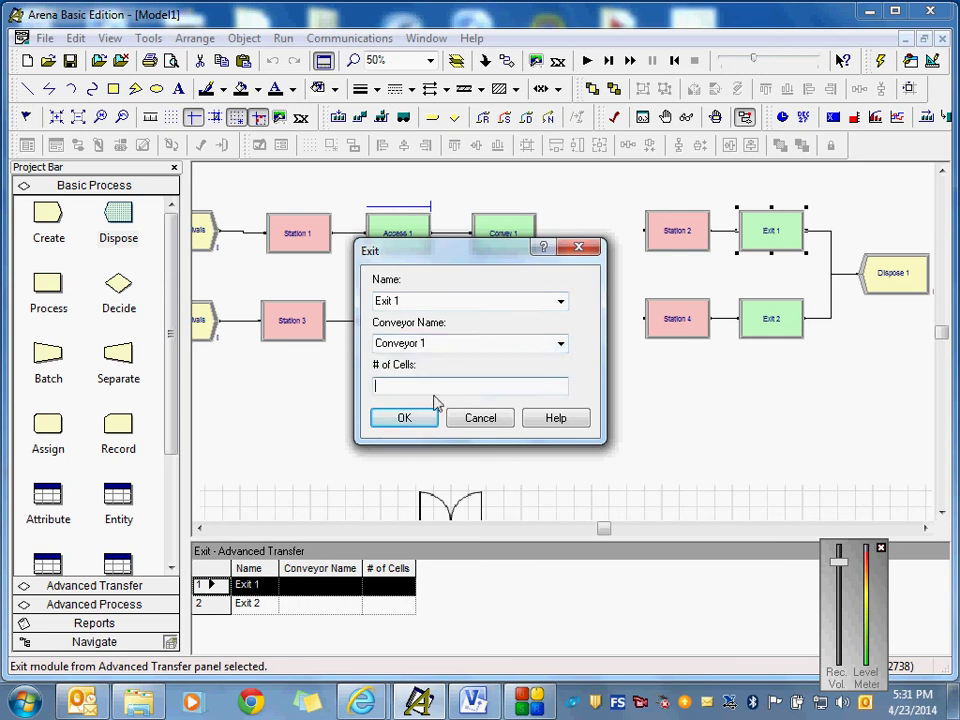
click(437, 387)
text(1)
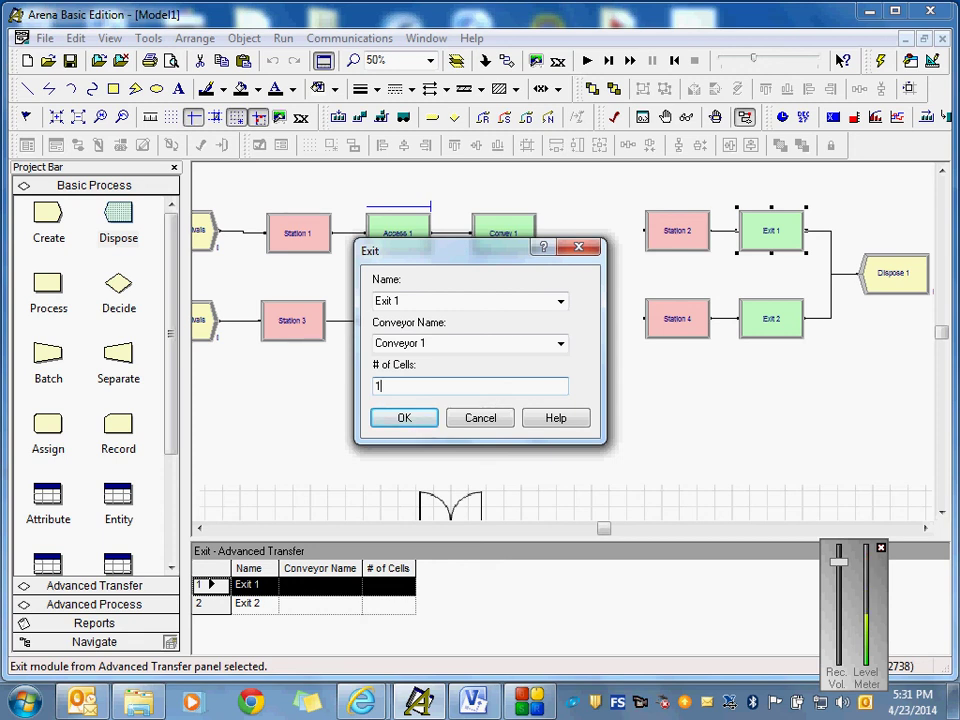
click(408, 421)
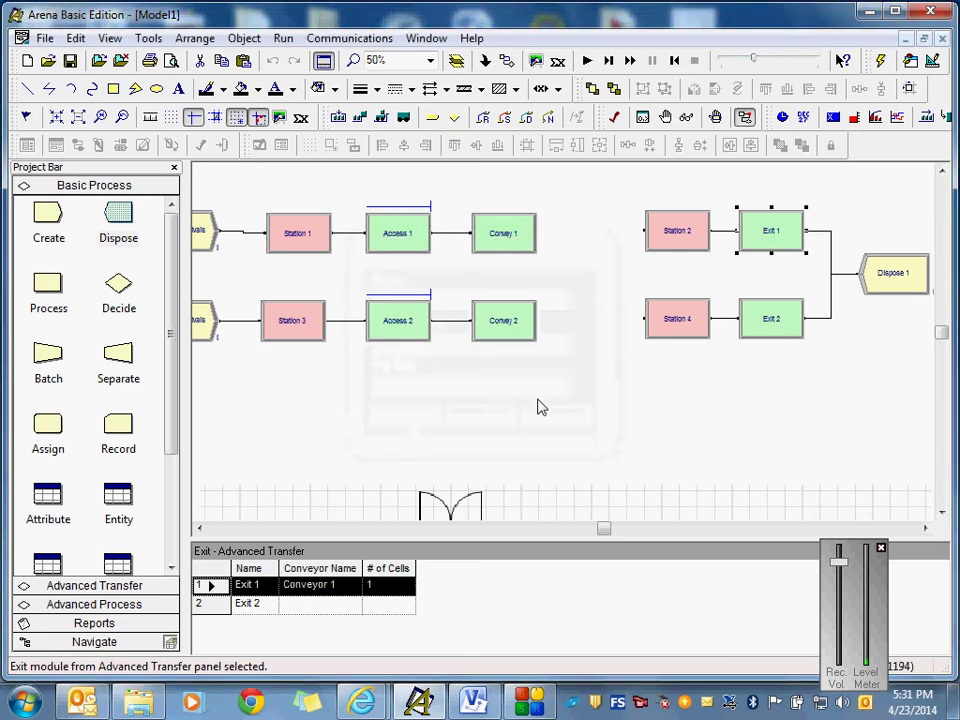
Step: Set the Exit 2 module to release 1 cell of Conveyor 2
double_click(769, 334)
click(560, 344)
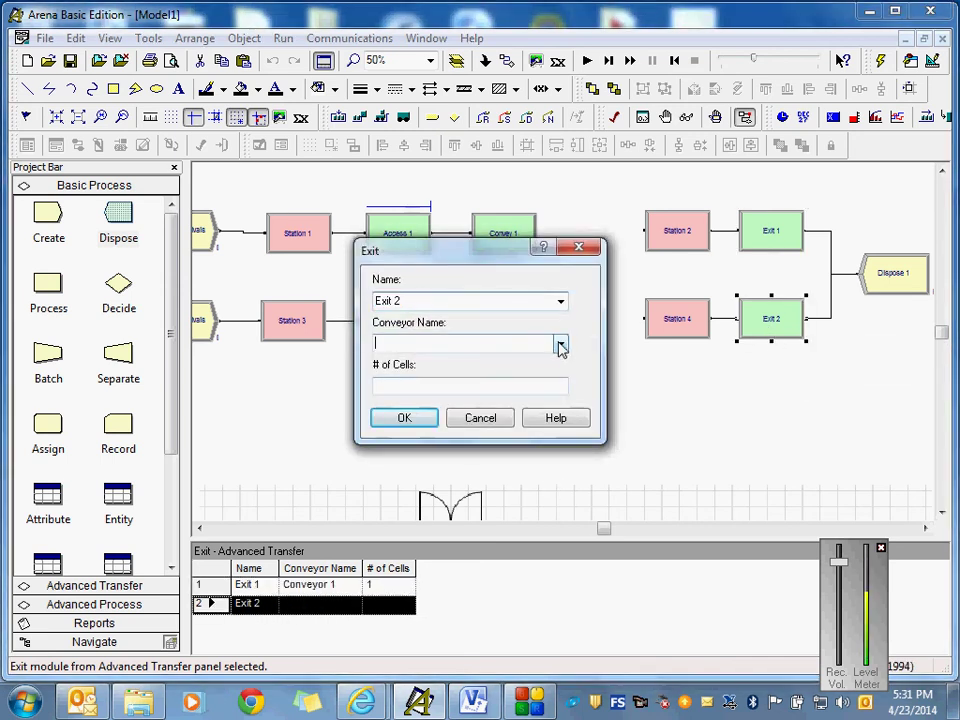
click(498, 373)
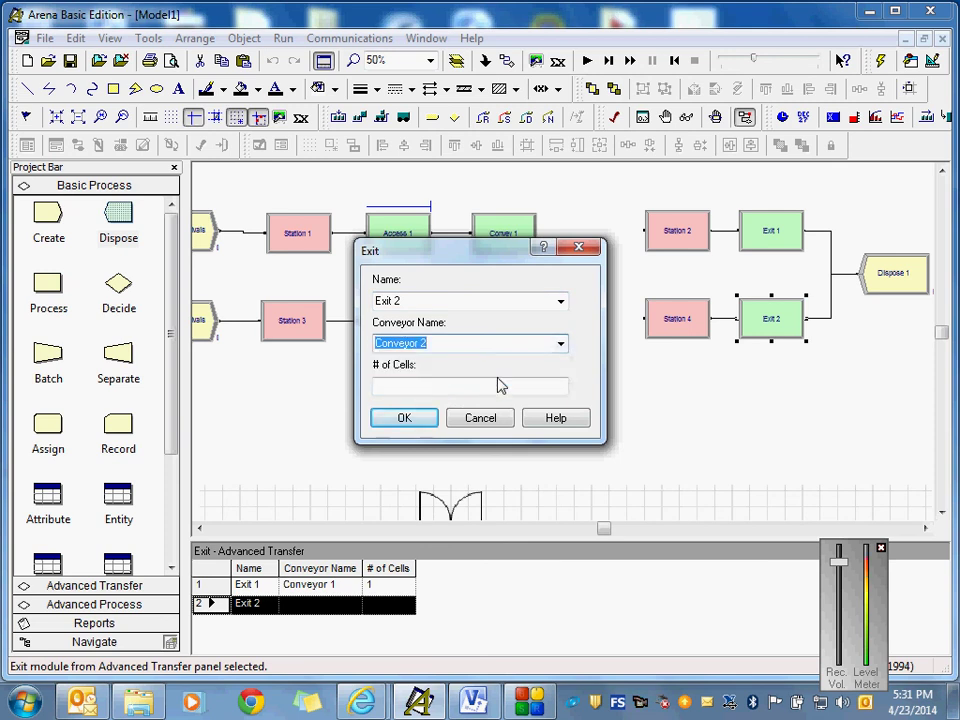
click(431, 389)
text(1)
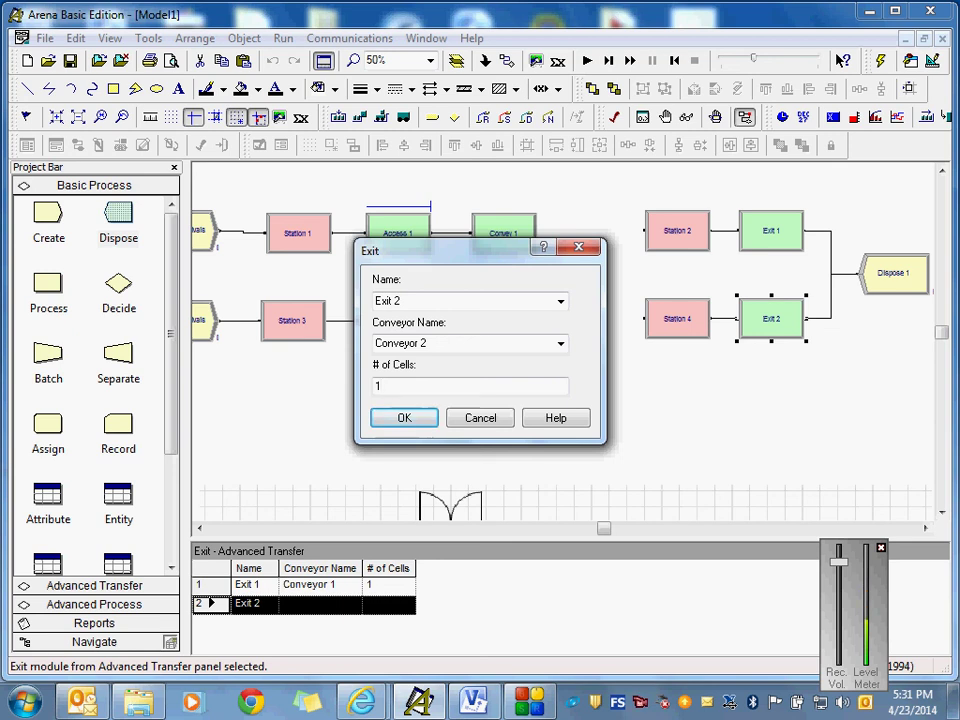
click(405, 419)
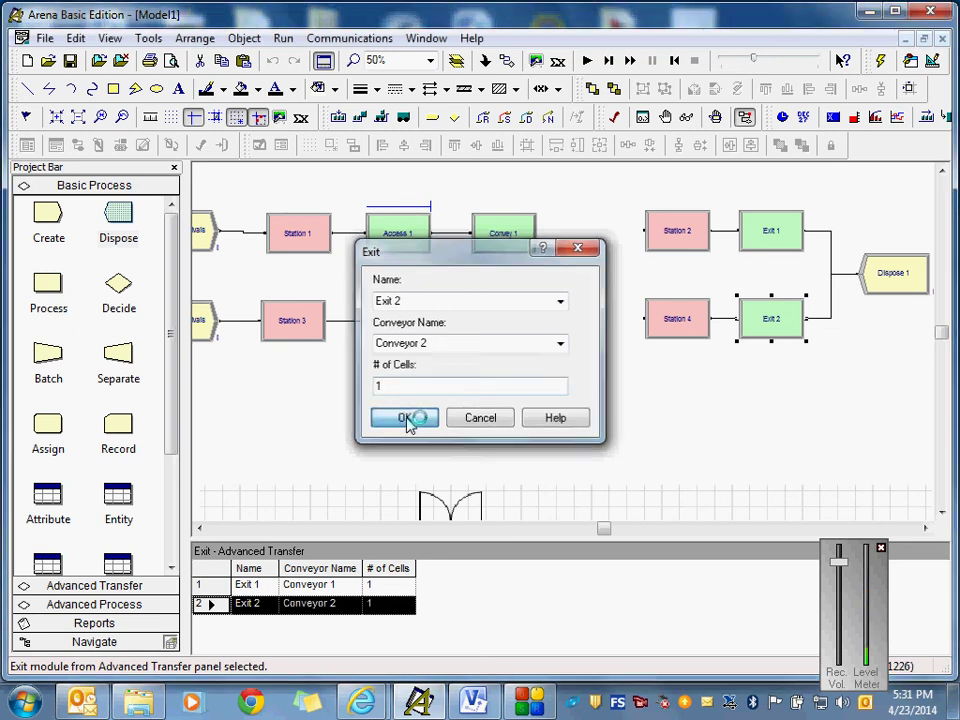
Step: Bring the plant floor plan into view, slow down the animation speed and run the model
drag(429, 538, 425, 618)
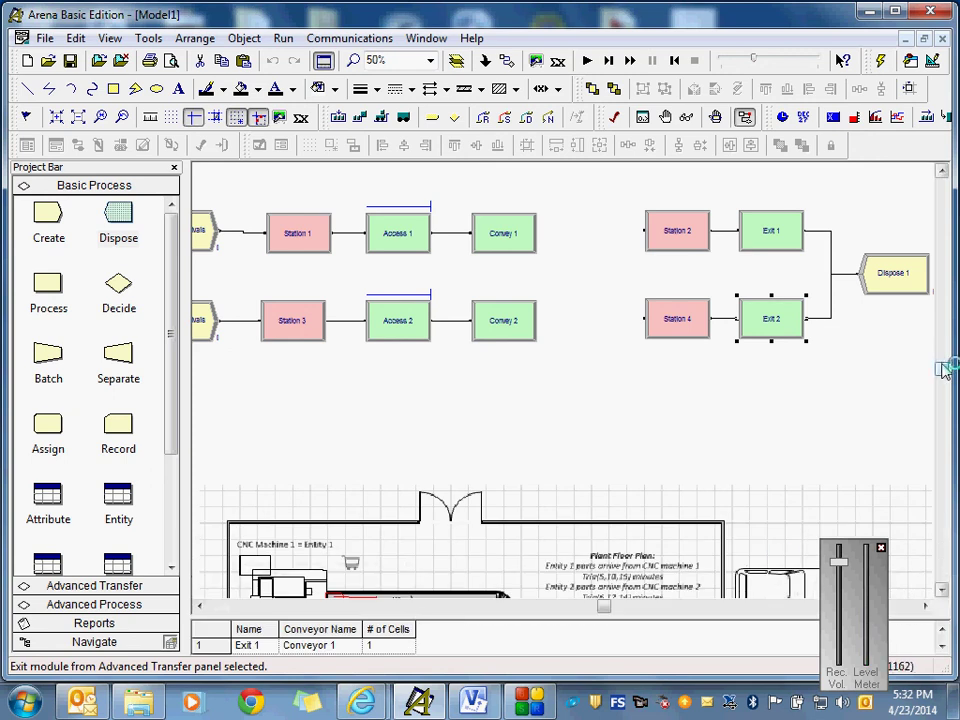
drag(944, 332, 947, 387)
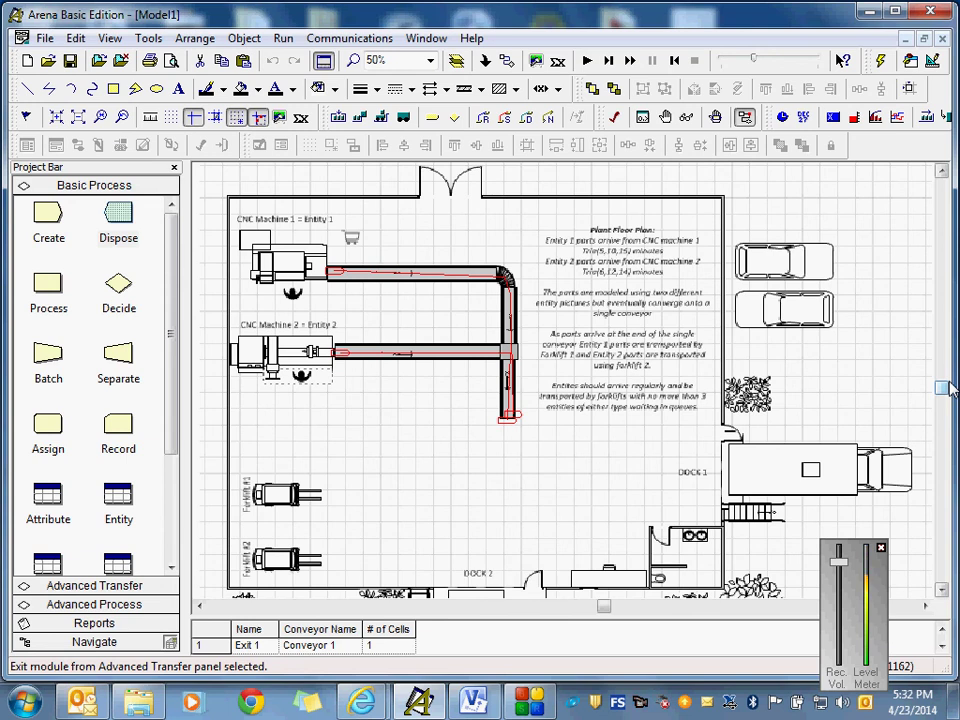
drag(757, 63, 726, 63)
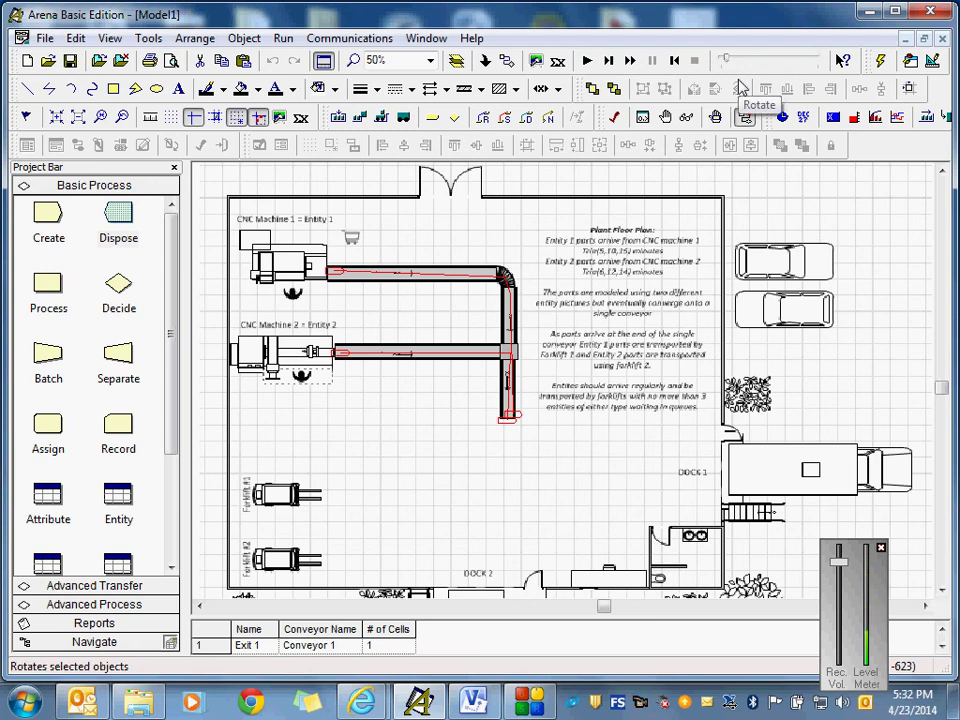
click(587, 62)
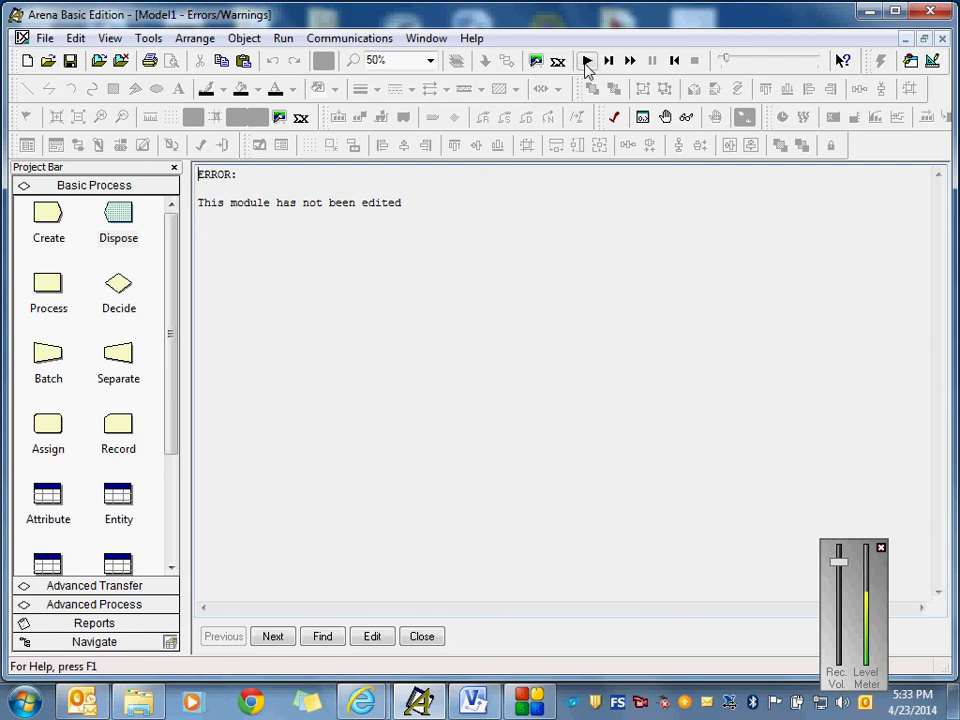
Step: Edit the module flagged by the error, adding Station 2 with length 10 as the next station of Conveyor 1.Segment
click(371, 637)
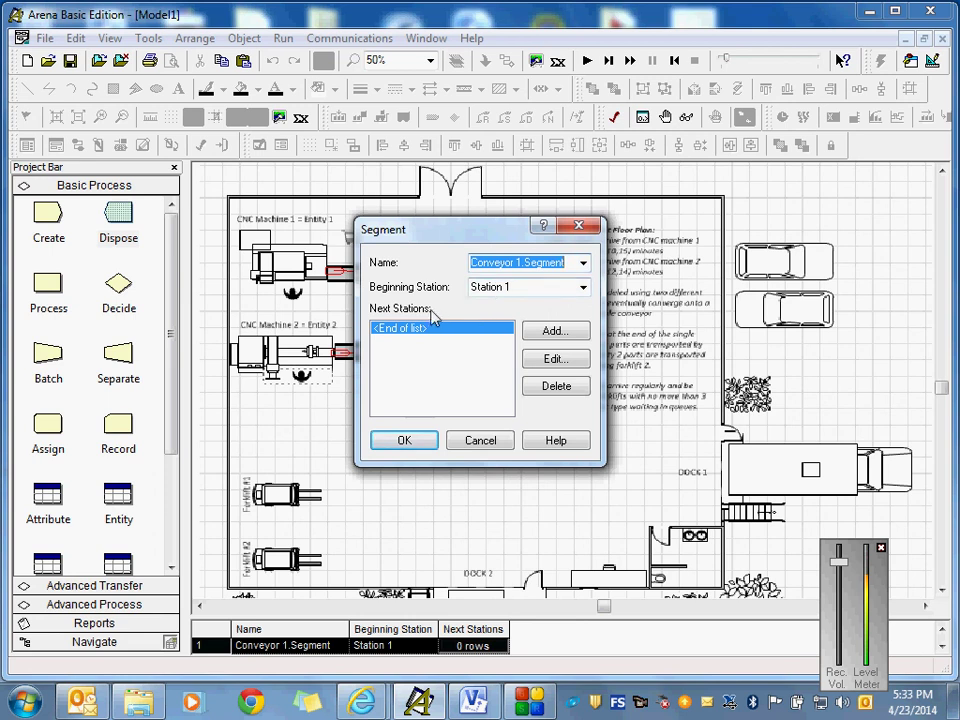
click(546, 336)
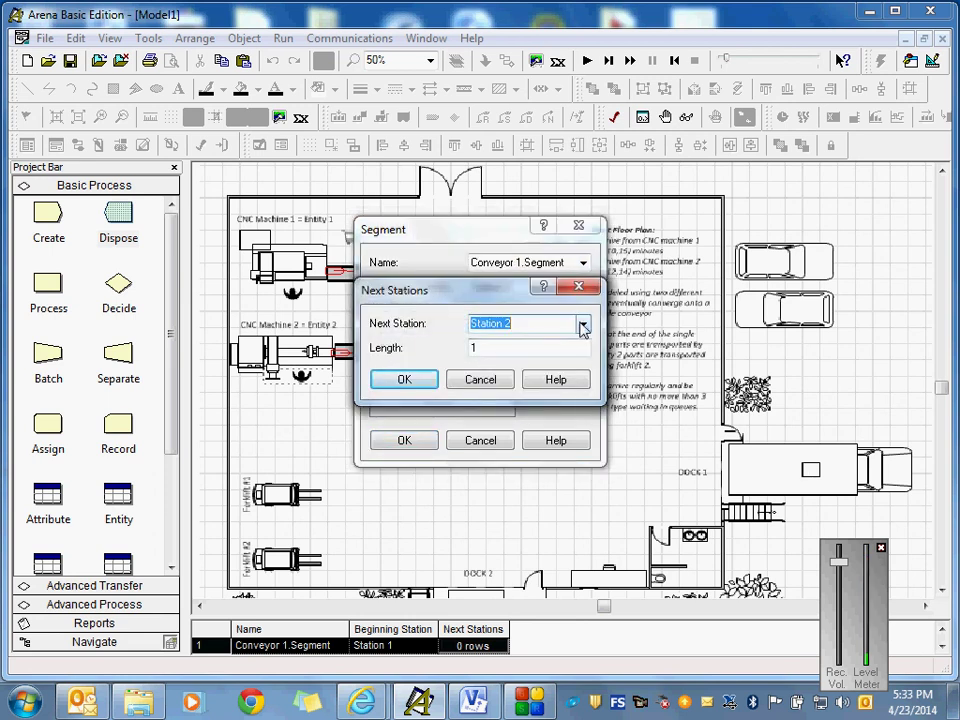
click(490, 347)
key(BackSpace)
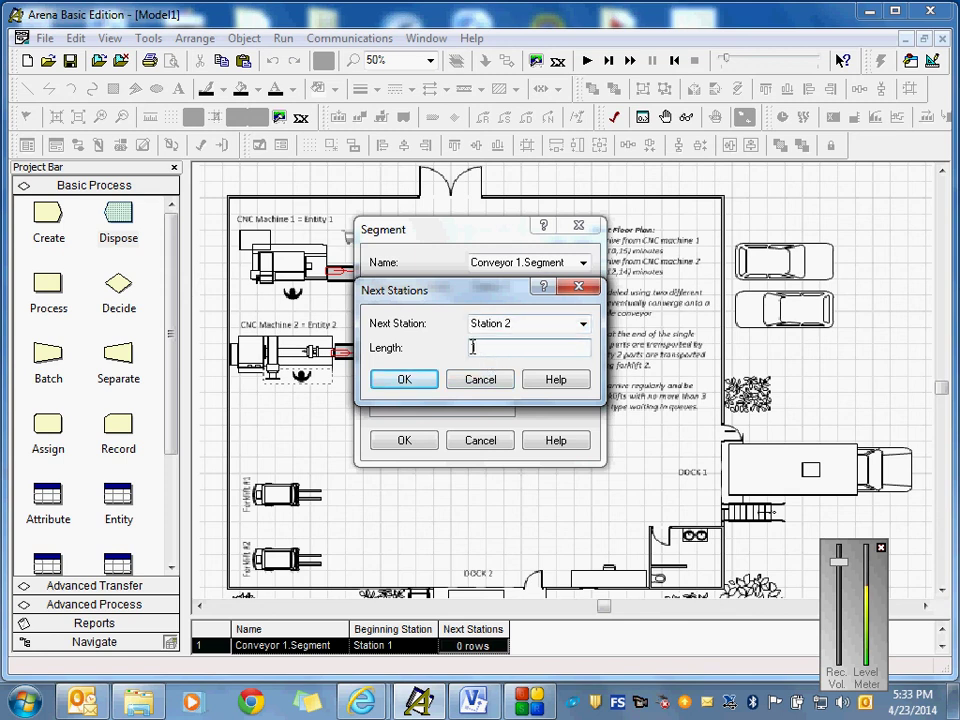
click(474, 348)
text(10)
click(671, 406)
text(10)
click(401, 384)
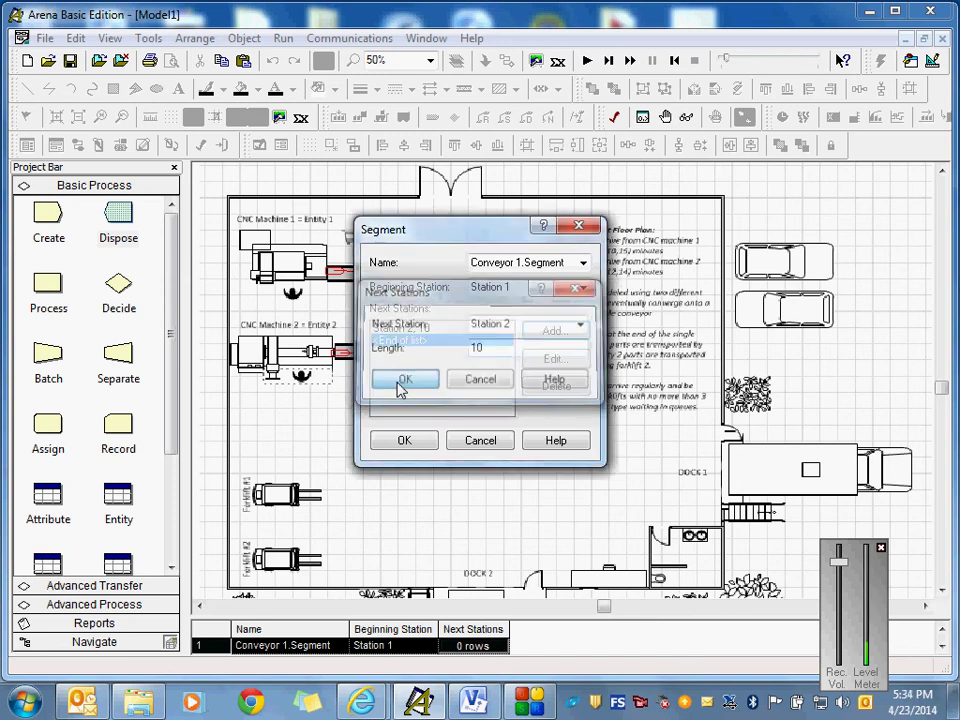
click(410, 442)
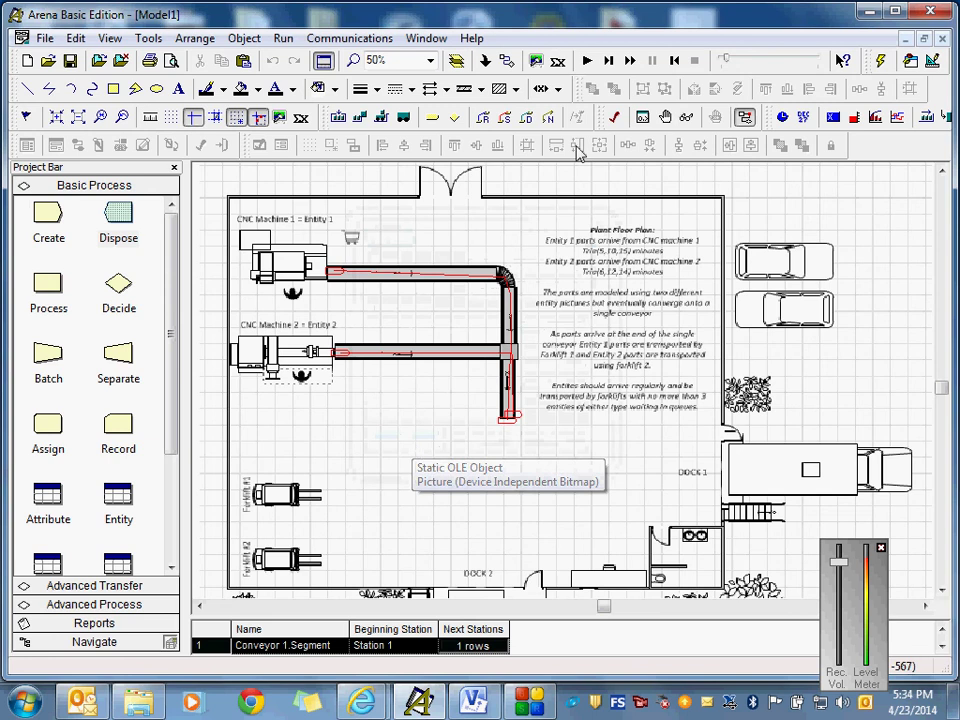
Step: Run the model again and set the beginning station of the flagged Conveyor 2.Segment to Station 3
click(587, 61)
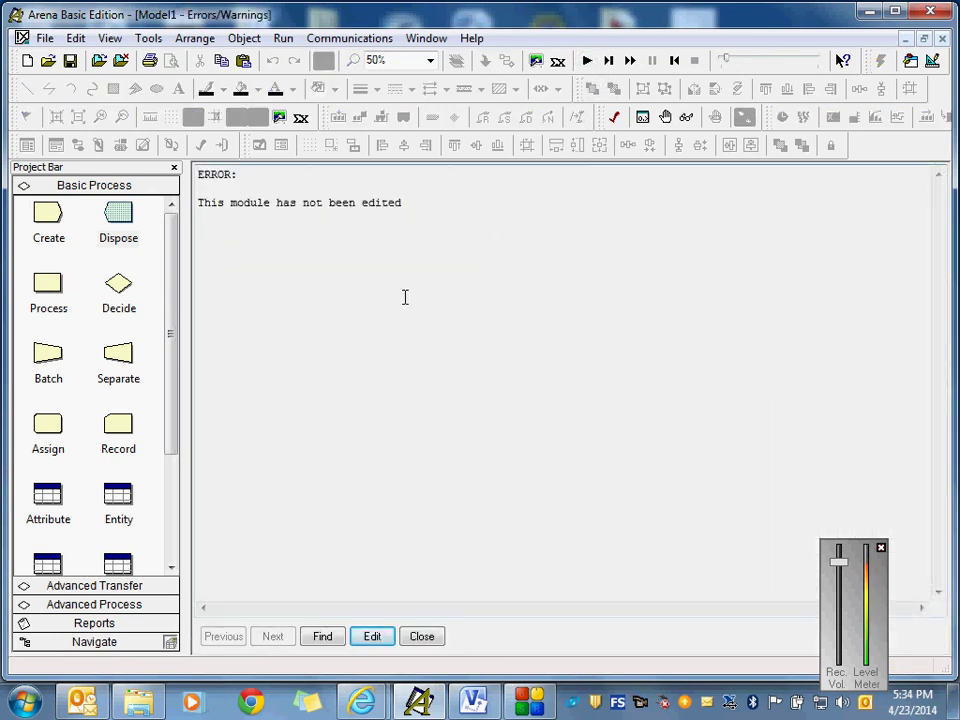
click(371, 636)
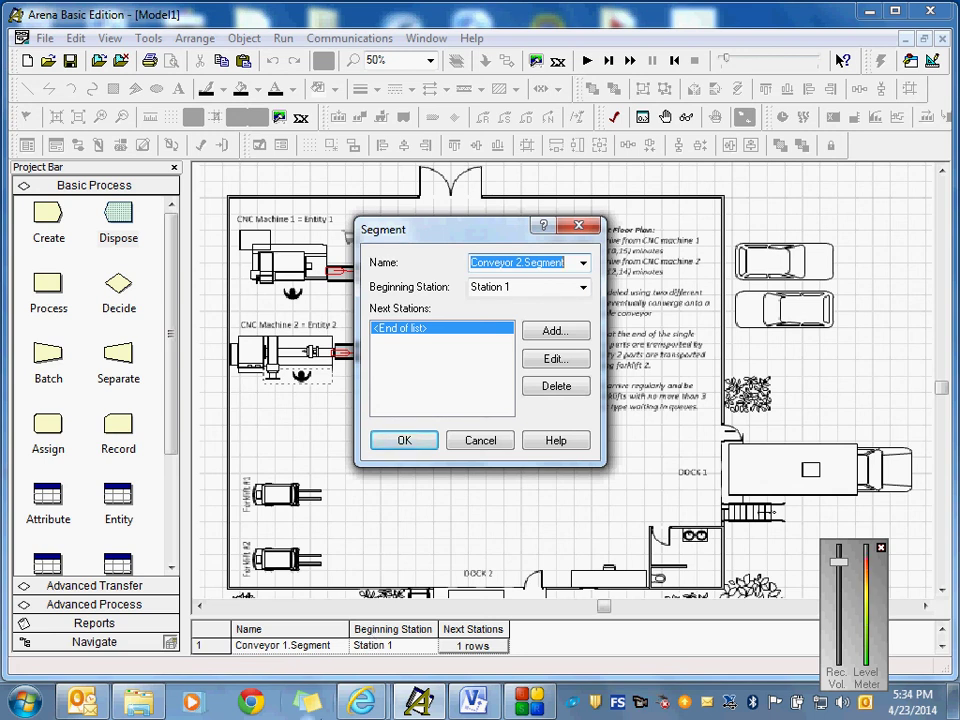
click(583, 289)
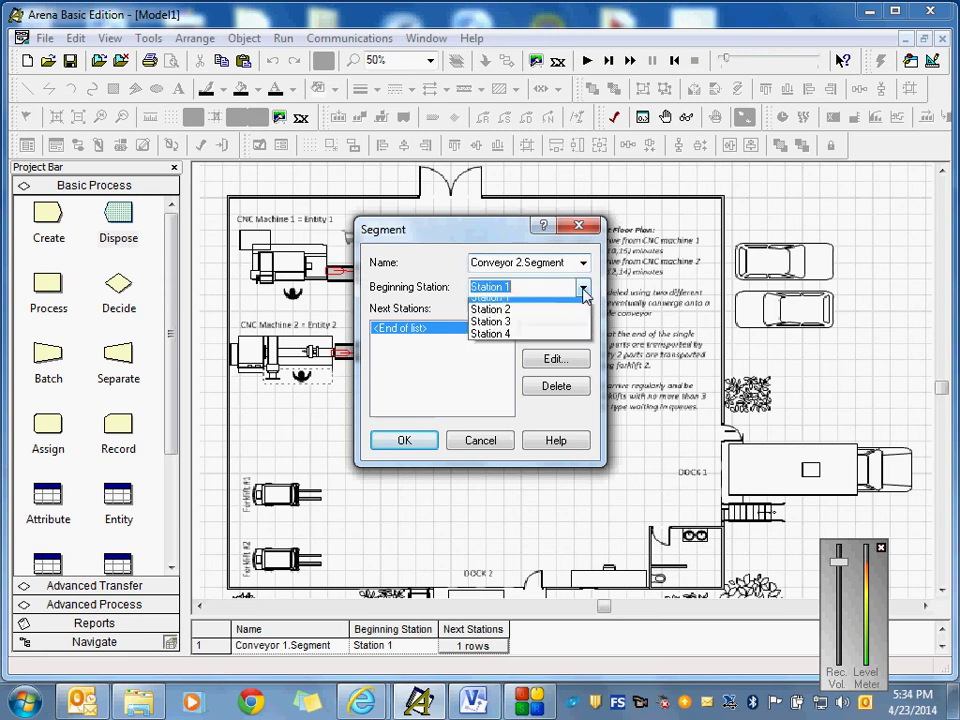
click(526, 329)
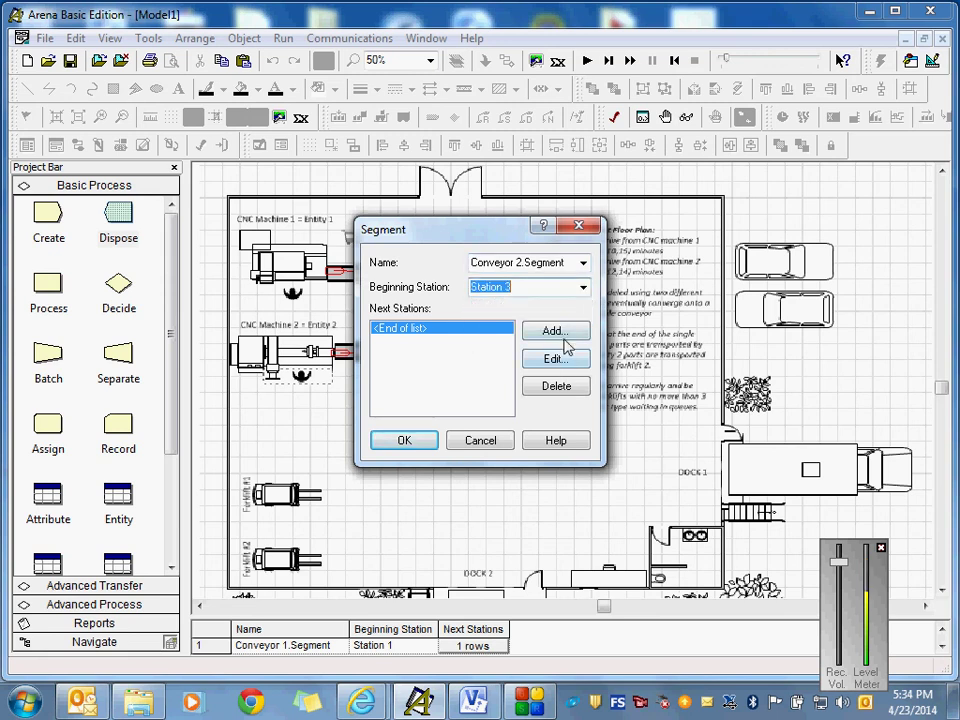
Step: Add Station 4 with length 10 as the next station of Conveyor 2.Segment
click(561, 333)
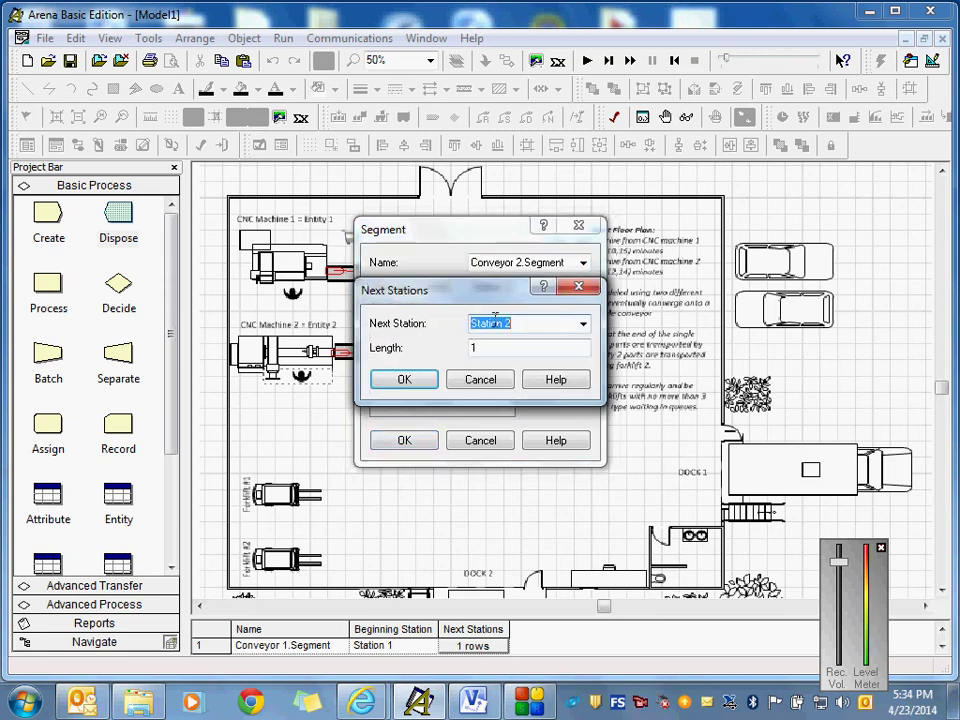
click(583, 324)
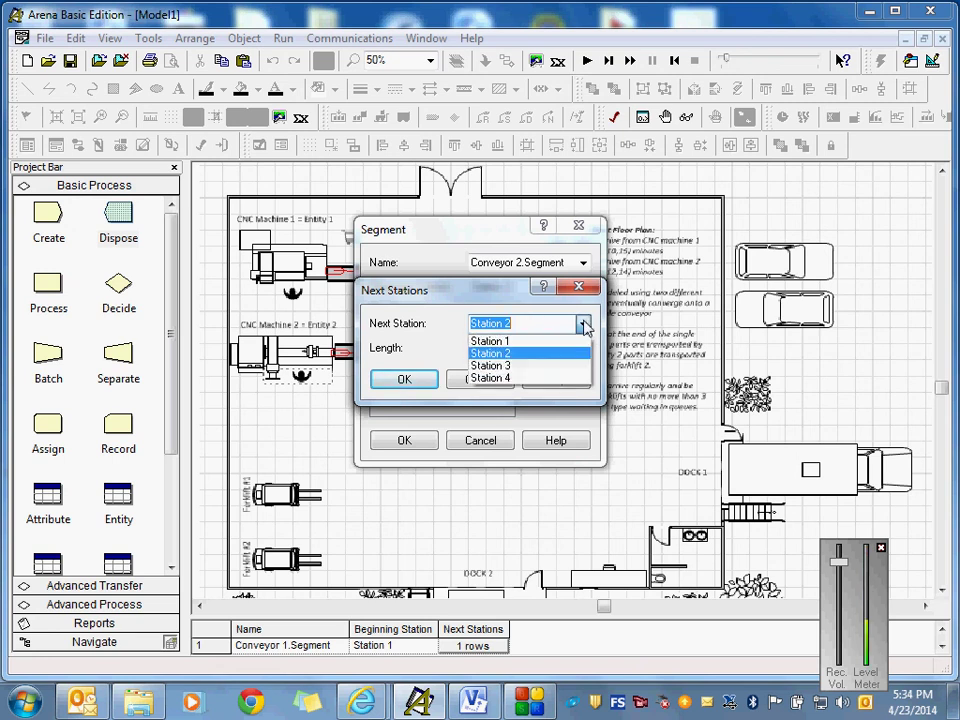
click(514, 377)
click(493, 347)
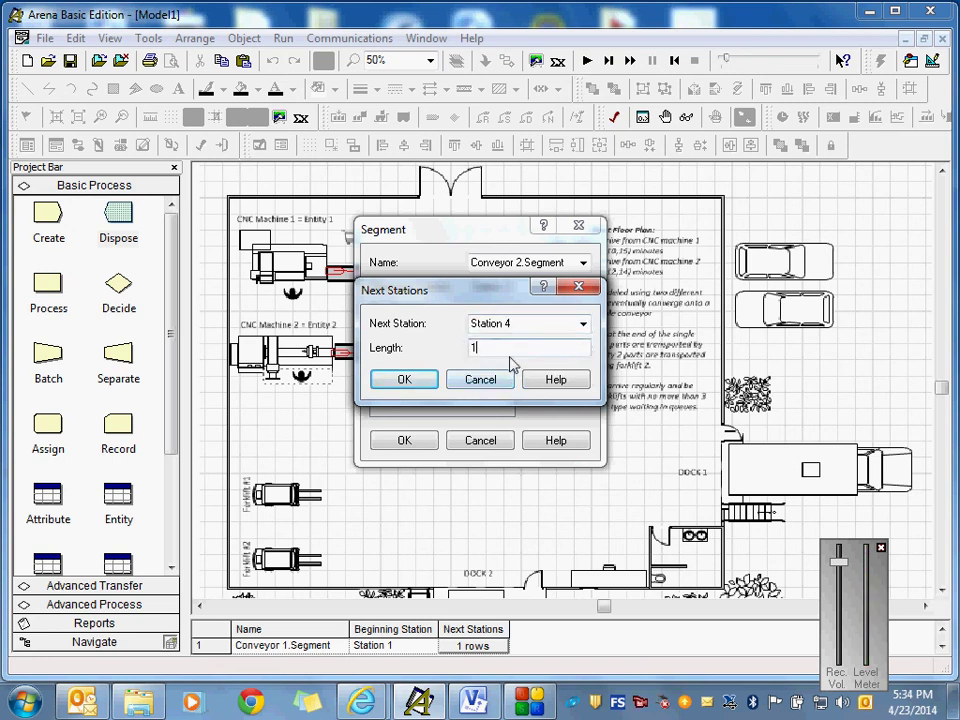
text(0)
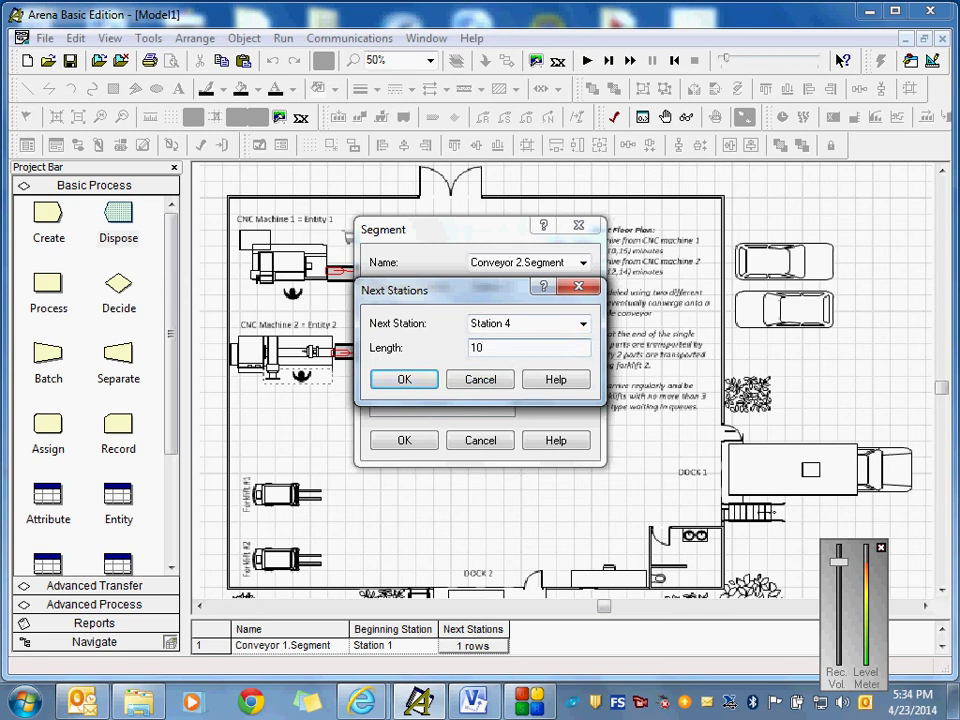
click(402, 381)
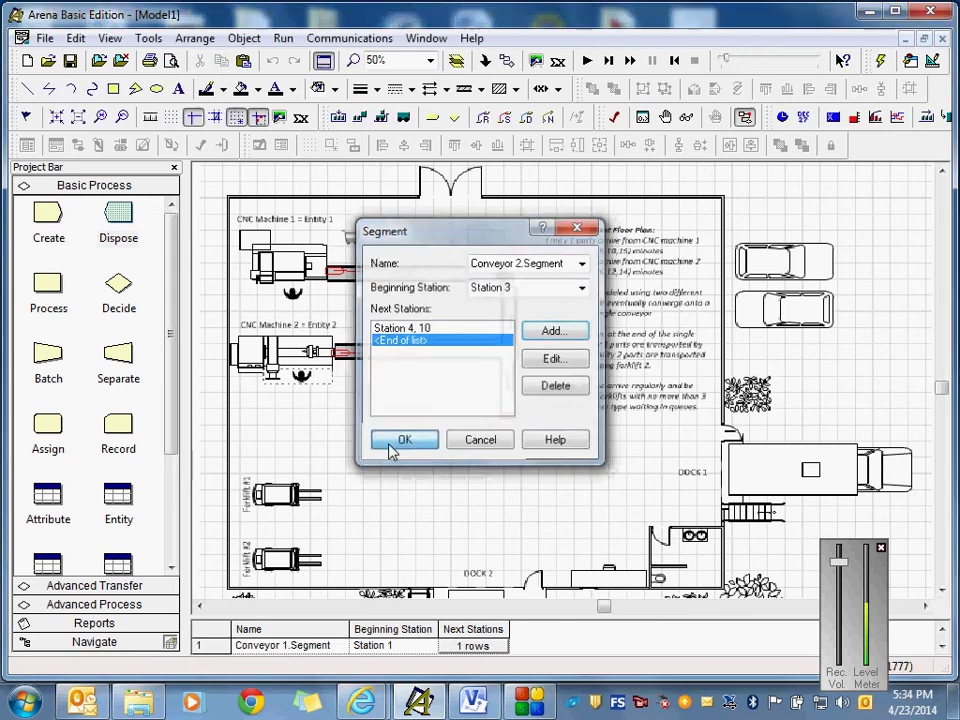
click(391, 447)
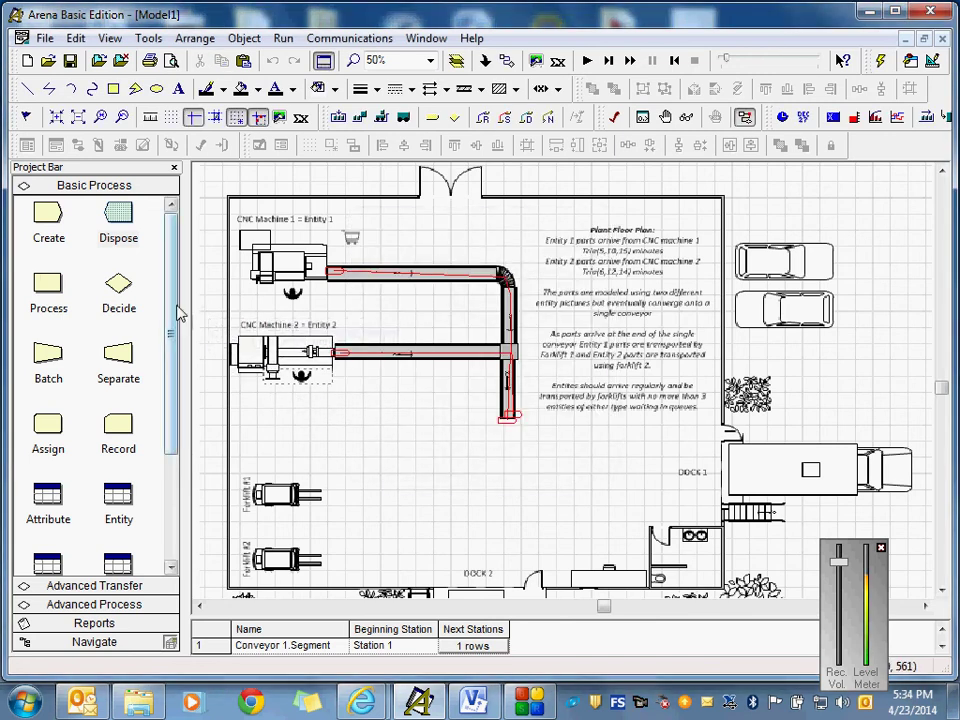
Step: Review the Segment data module's beginning stations and the next station entry of Conveyor 1.Segment
click(77, 586)
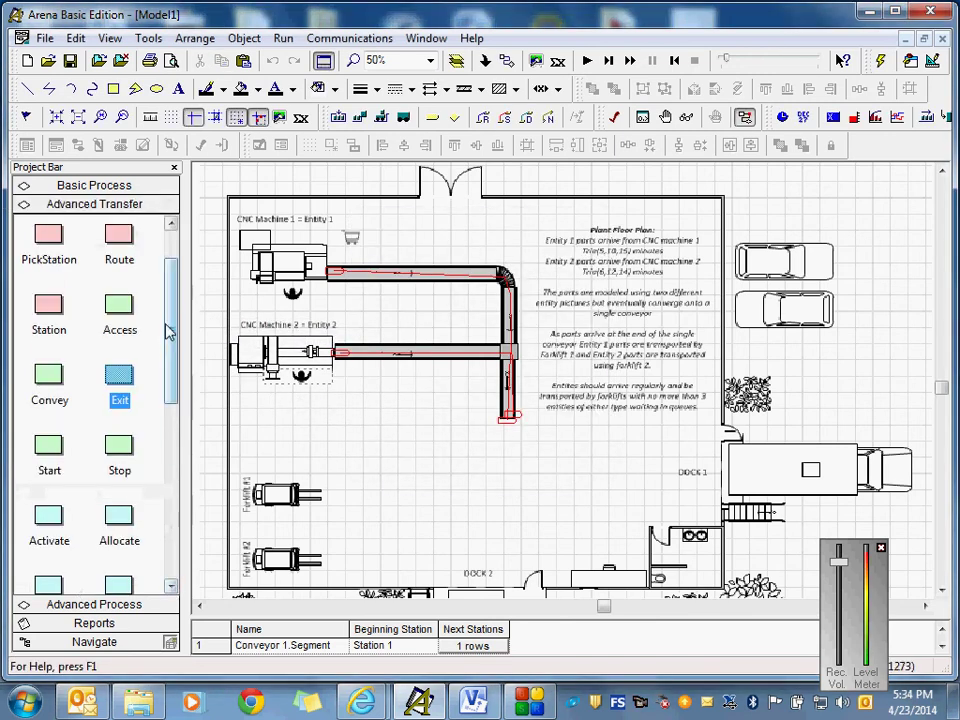
drag(171, 335, 165, 476)
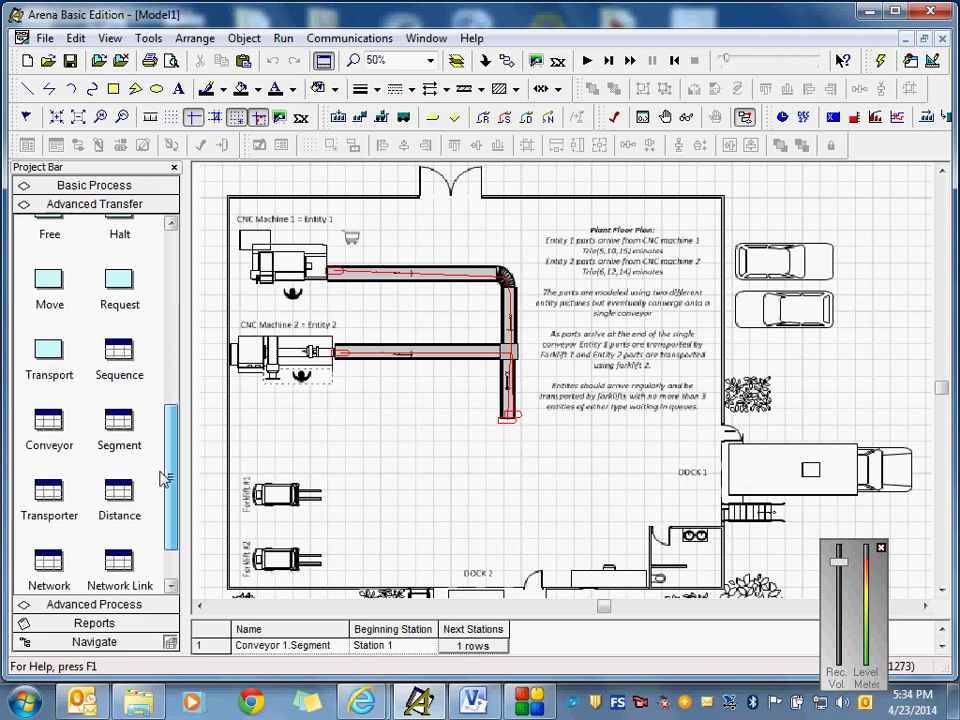
click(121, 424)
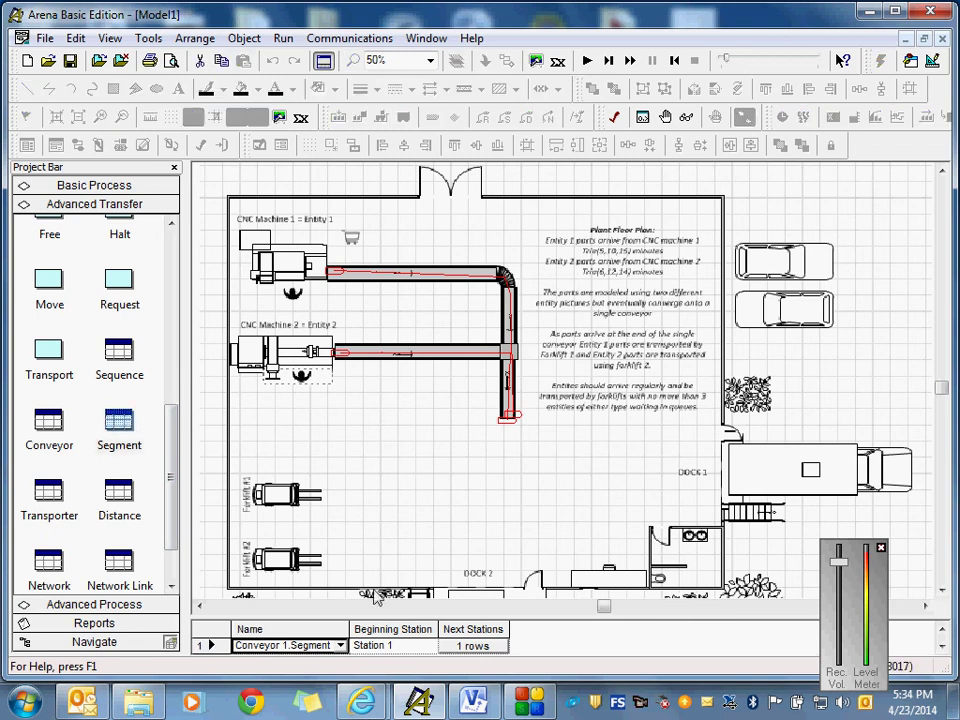
drag(619, 623, 612, 420)
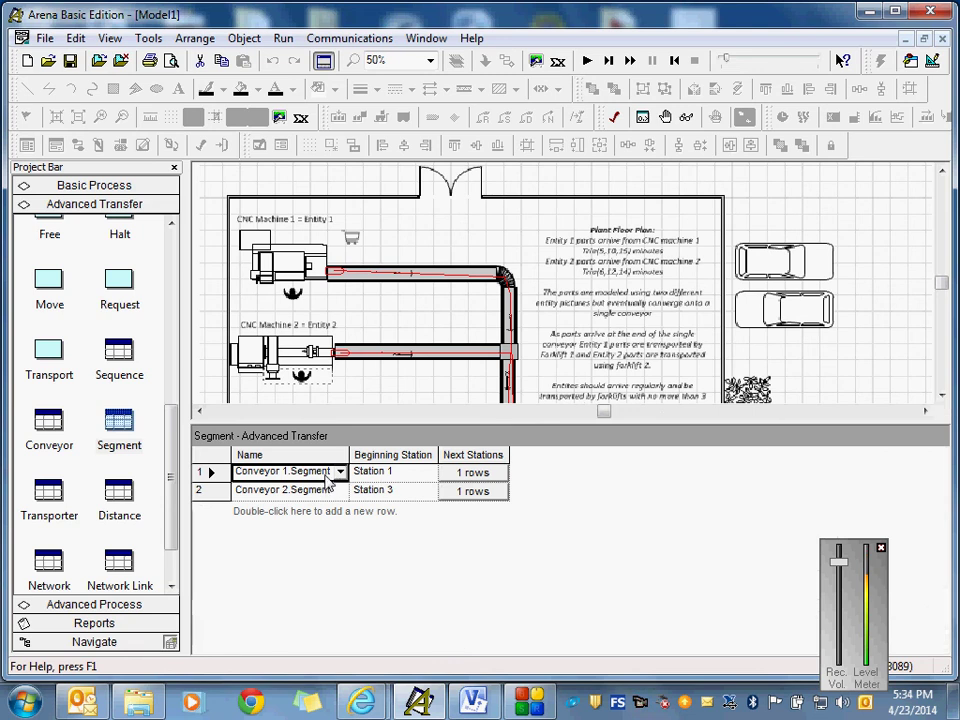
drag(306, 472, 380, 480)
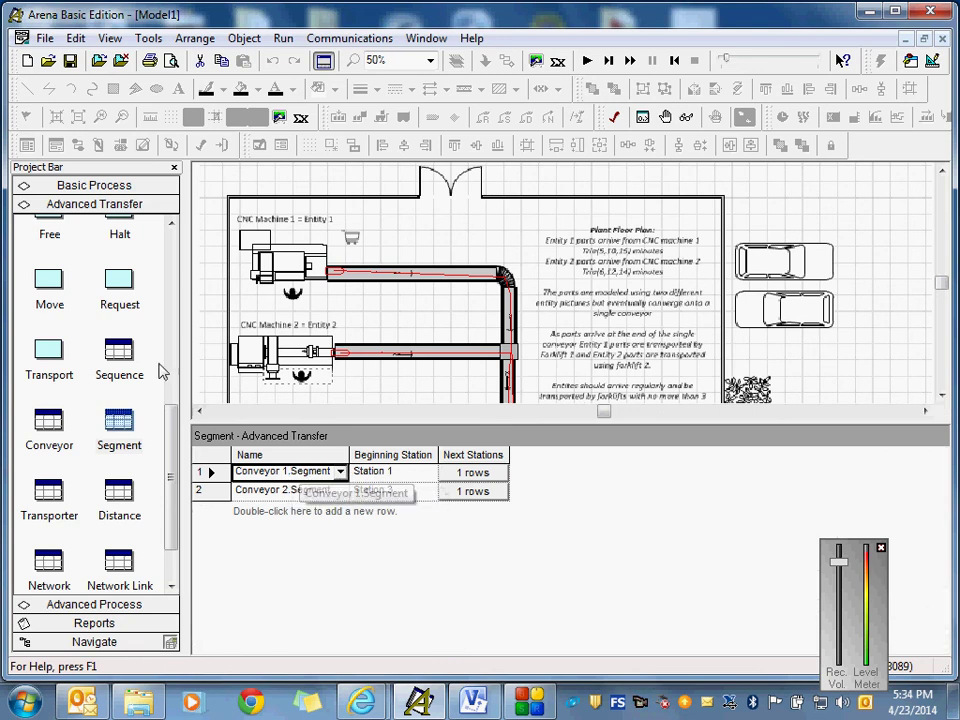
click(127, 430)
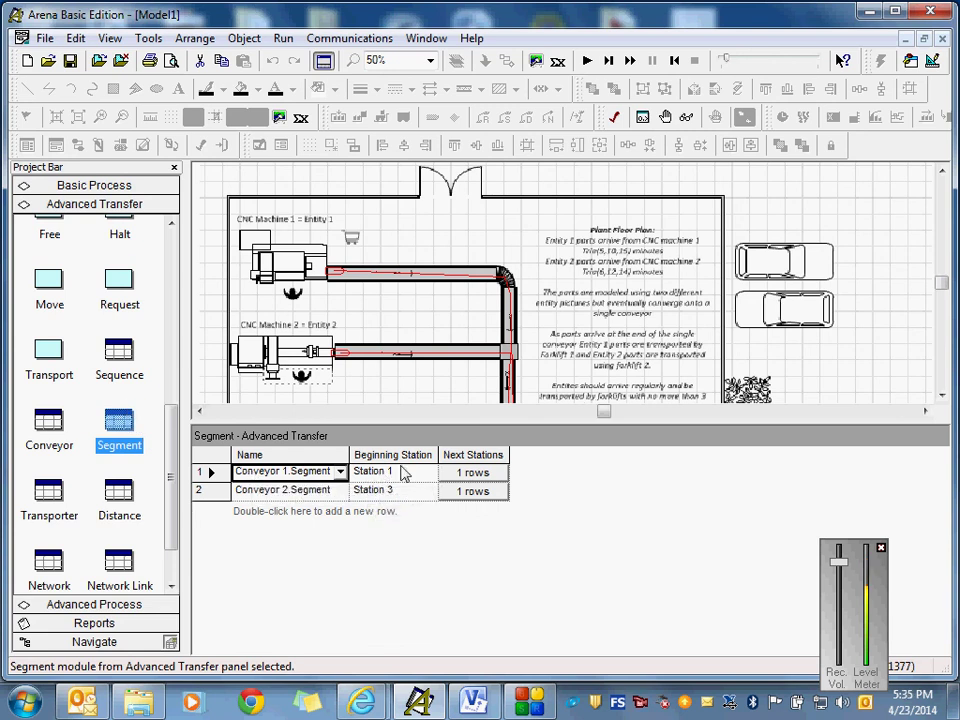
click(476, 474)
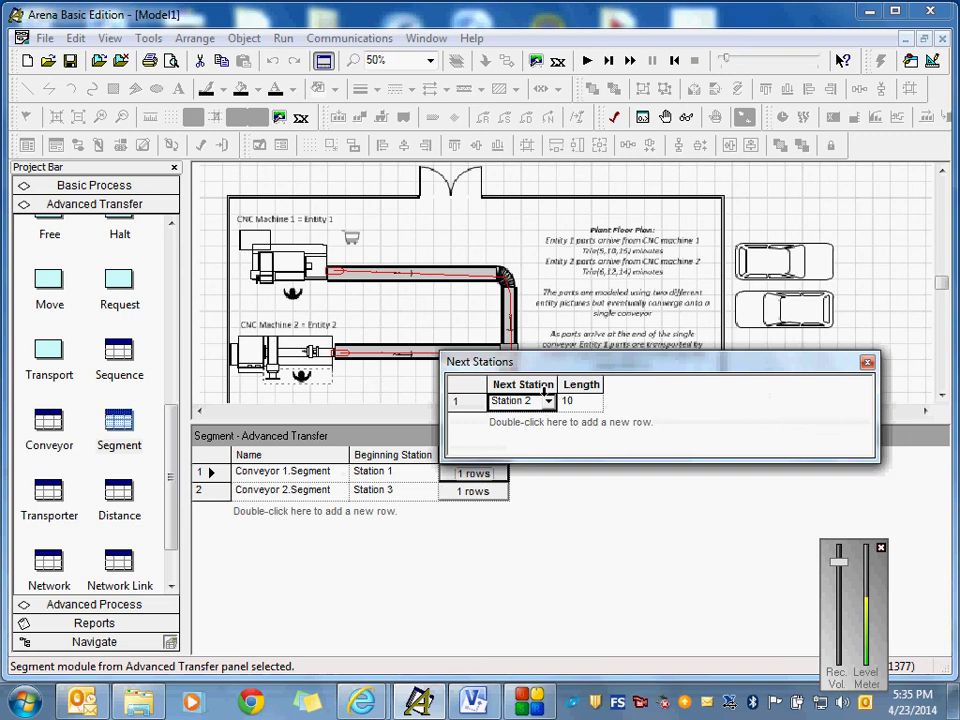
click(867, 362)
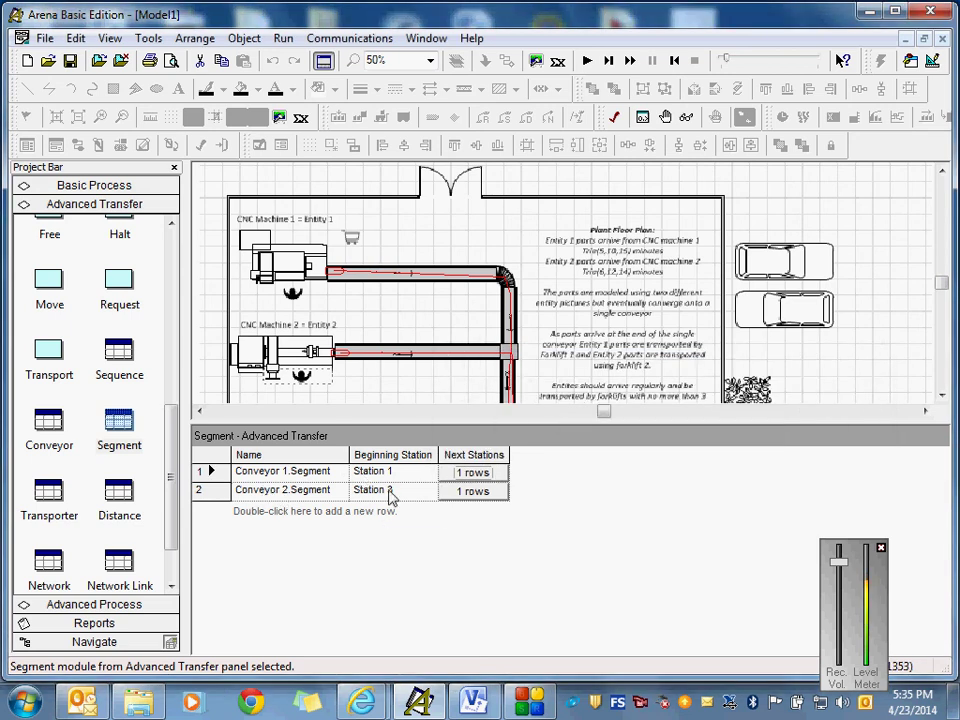
Step: Review the next station entry of Conveyor 2.Segment and the settings of the Convey 1 module, enlarging the model view
click(488, 492)
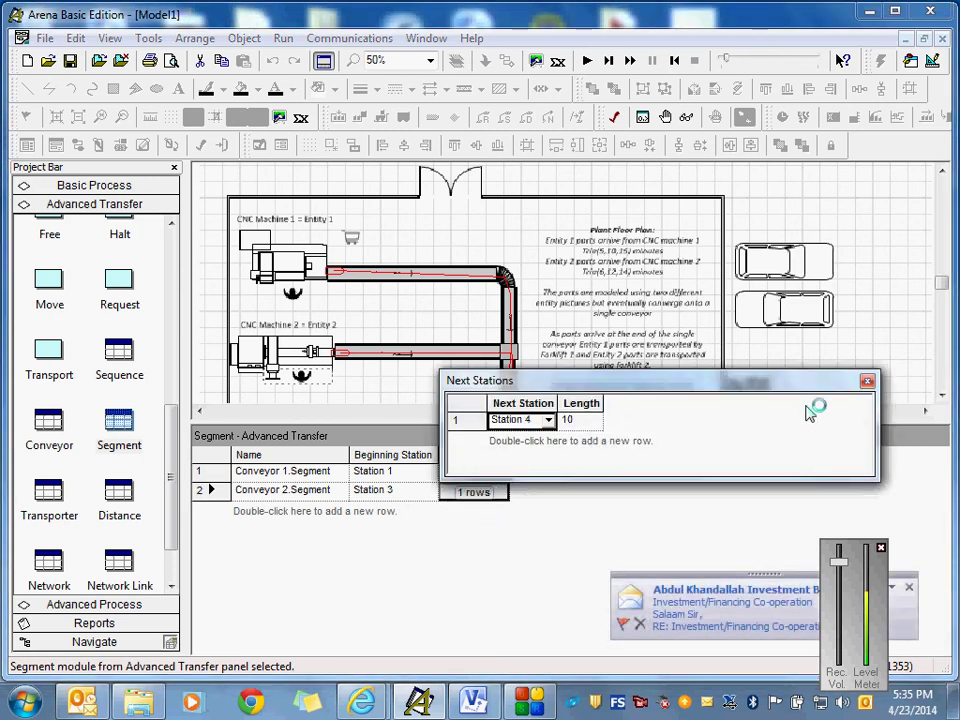
click(867, 381)
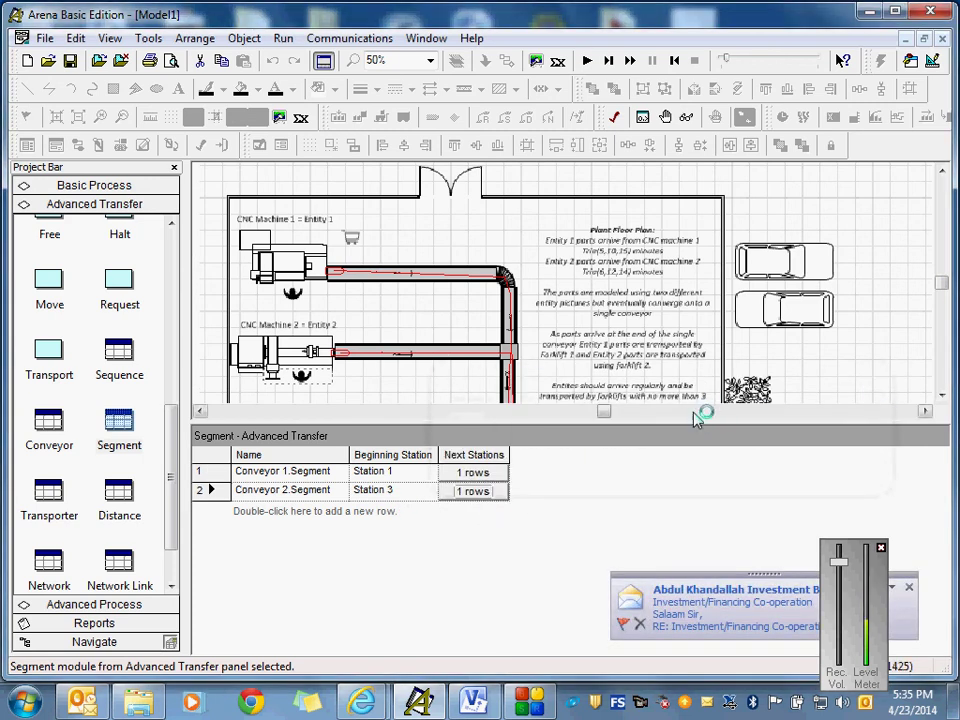
drag(692, 422, 662, 571)
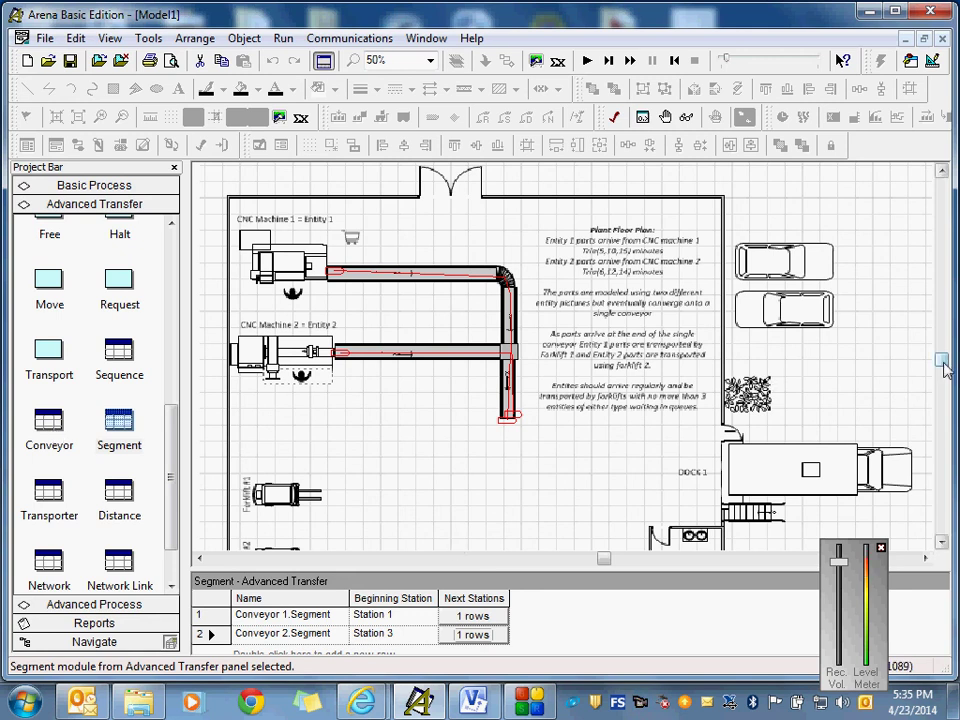
drag(940, 359, 941, 350)
double_click(512, 262)
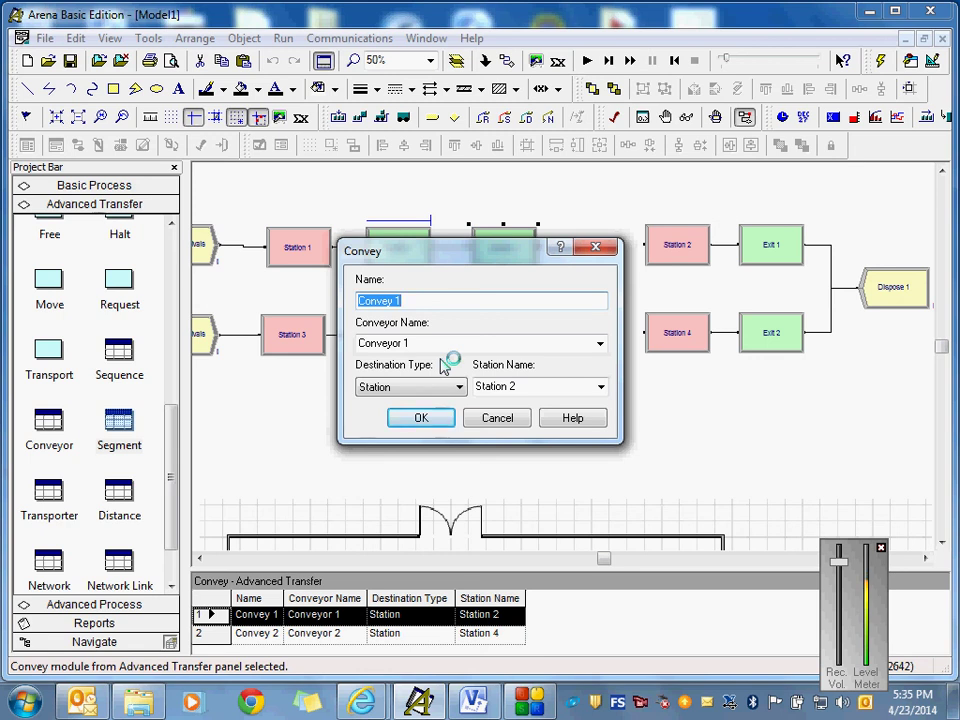
click(433, 424)
Step: Run the simulation with the plant floor in view, raise the animation speed factor to about 0.03, pause, and end the run
drag(944, 350, 945, 358)
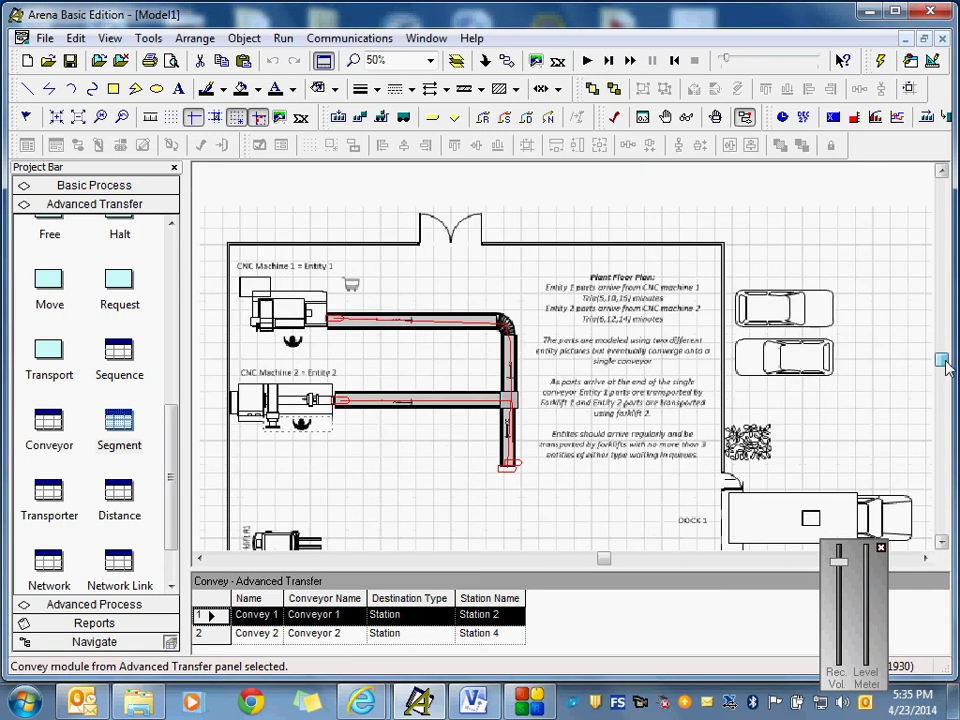
click(588, 62)
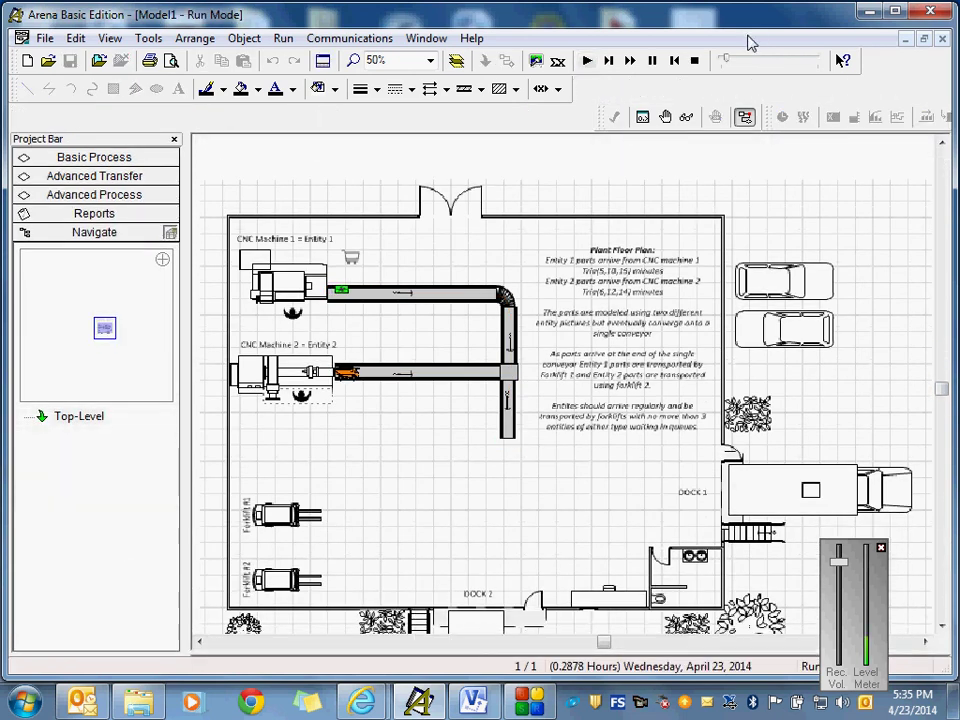
drag(729, 60, 750, 62)
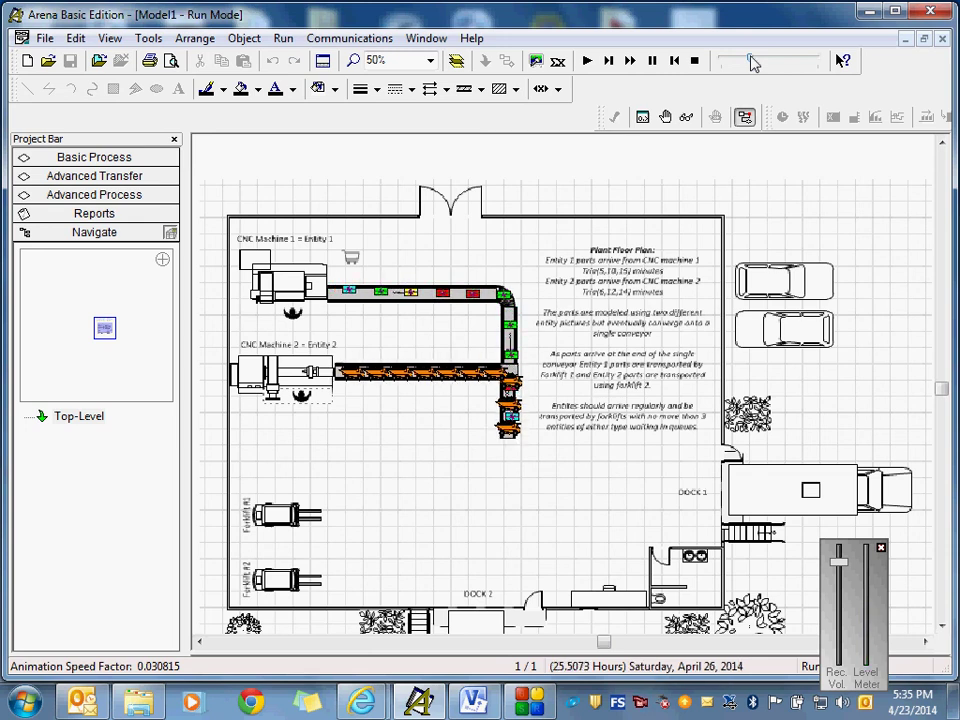
click(652, 61)
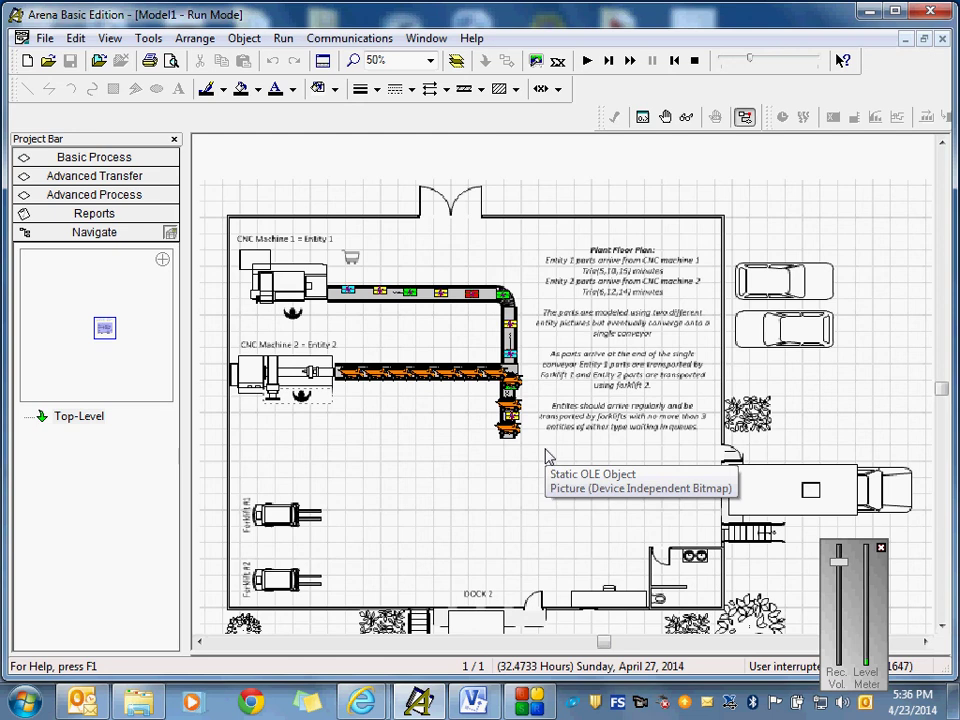
click(695, 61)
Step: Run the model again to watch the Access module queues and the parts moving along the plant floor conveyors
drag(938, 374, 941, 347)
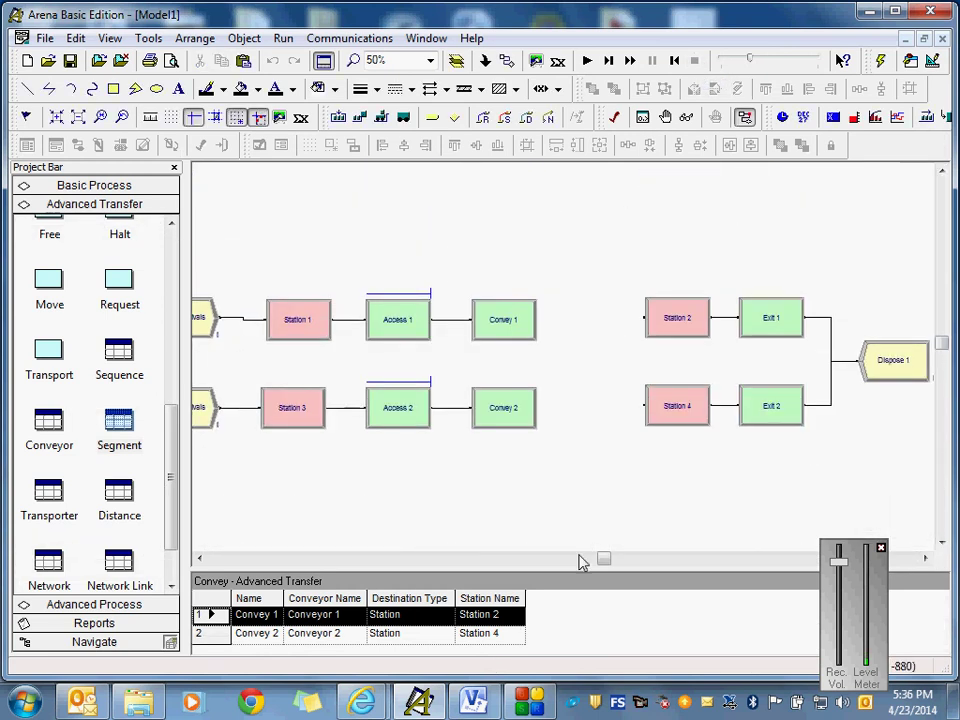
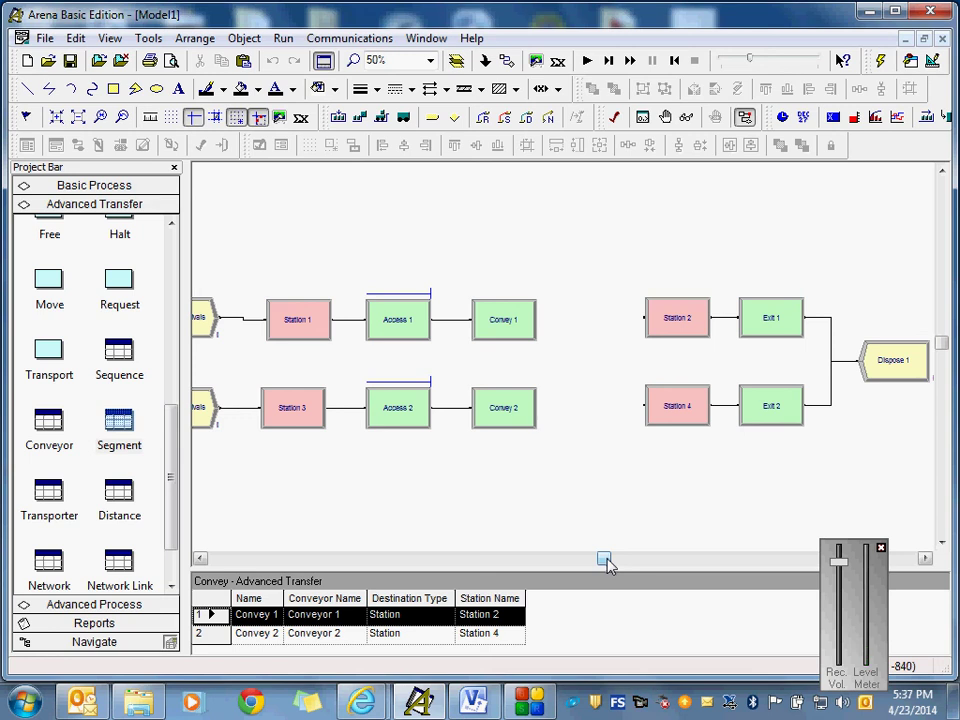
click(587, 60)
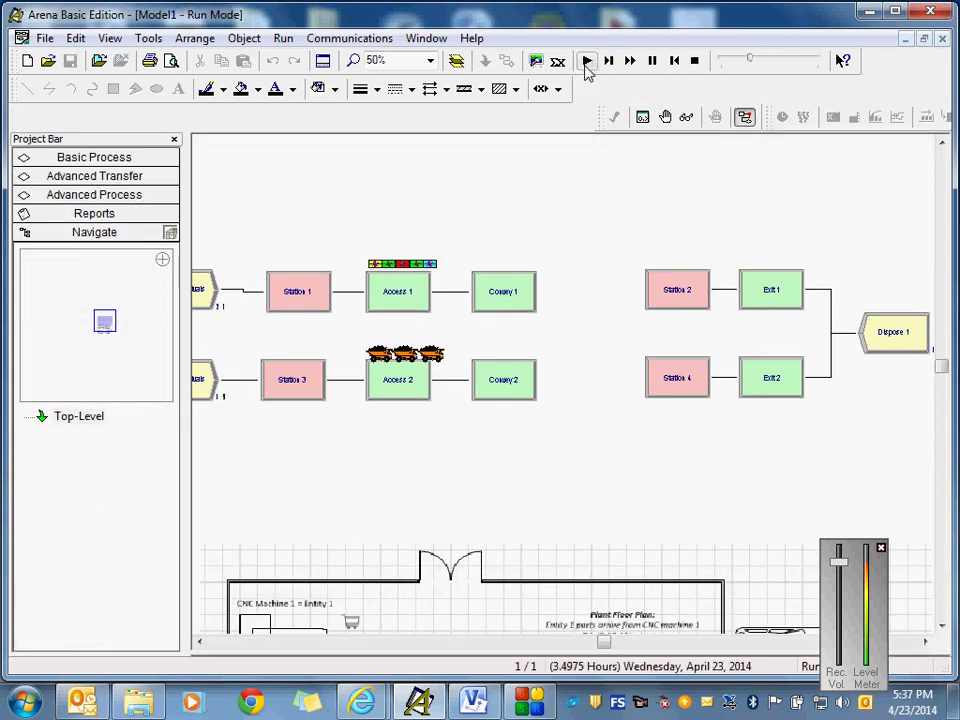
drag(943, 365, 947, 395)
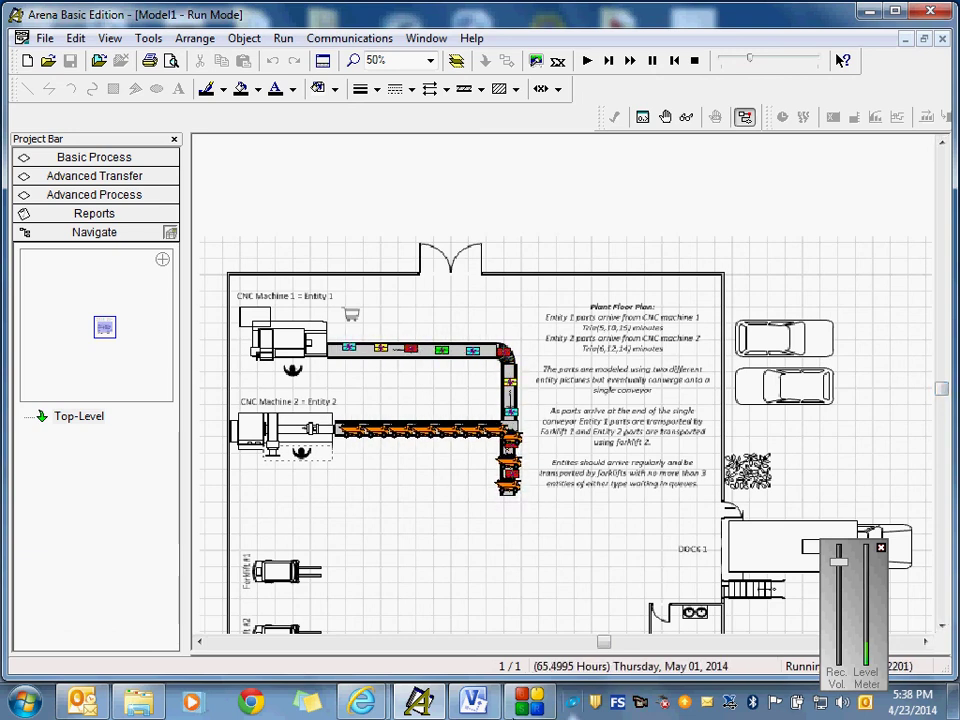
click(536, 704)
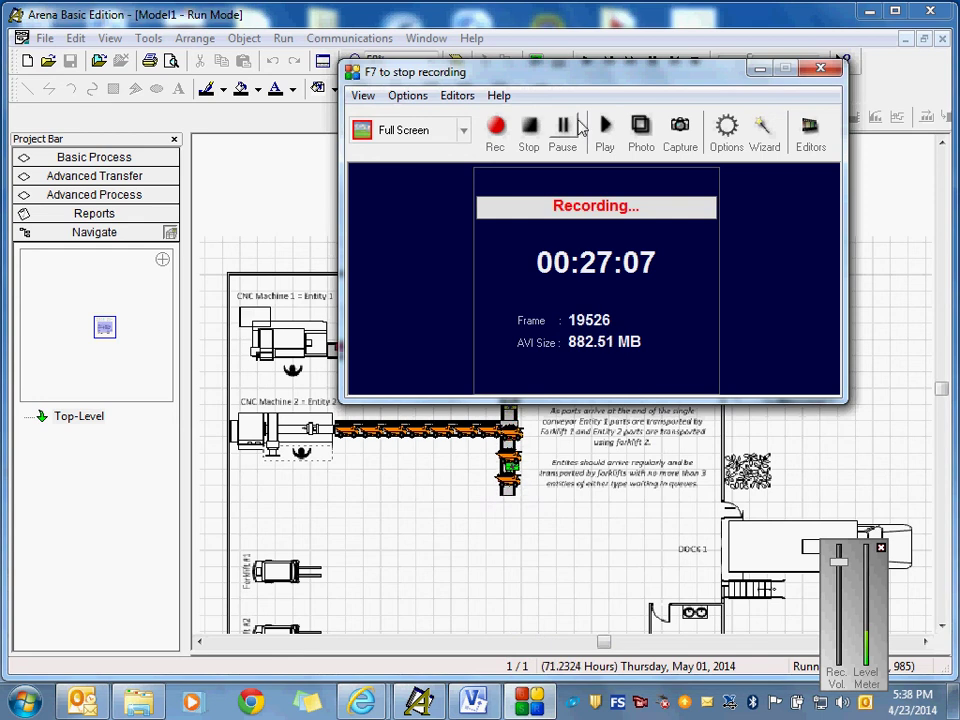
click(567, 133)
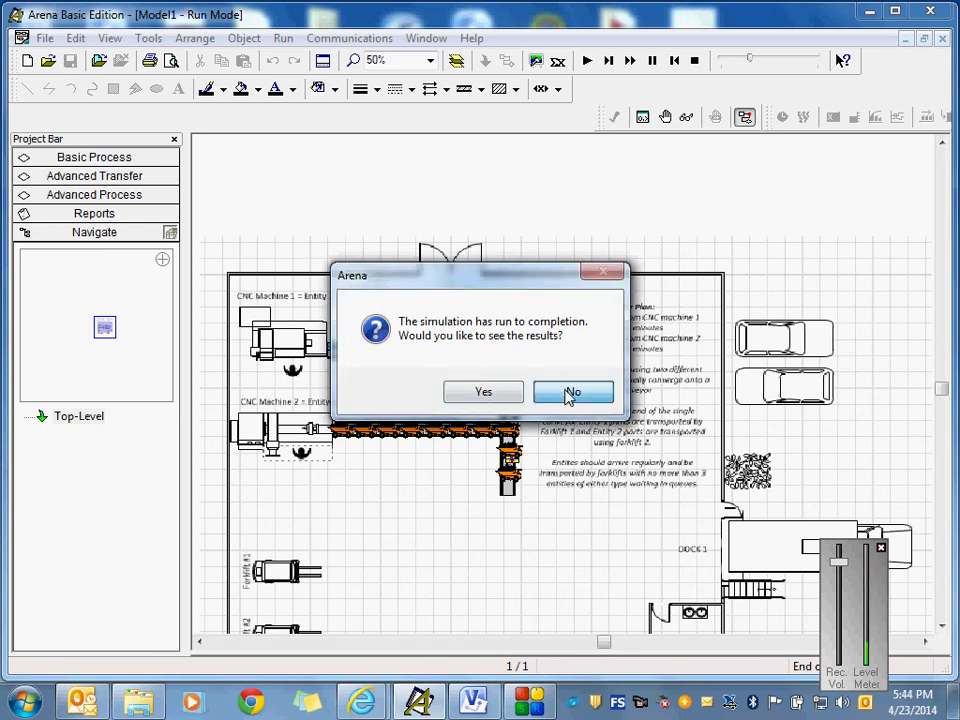
Step: Decline the results of the completed simulation, end it, and rerun the model to watch the conveyor animation before stopping it
click(570, 391)
click(694, 60)
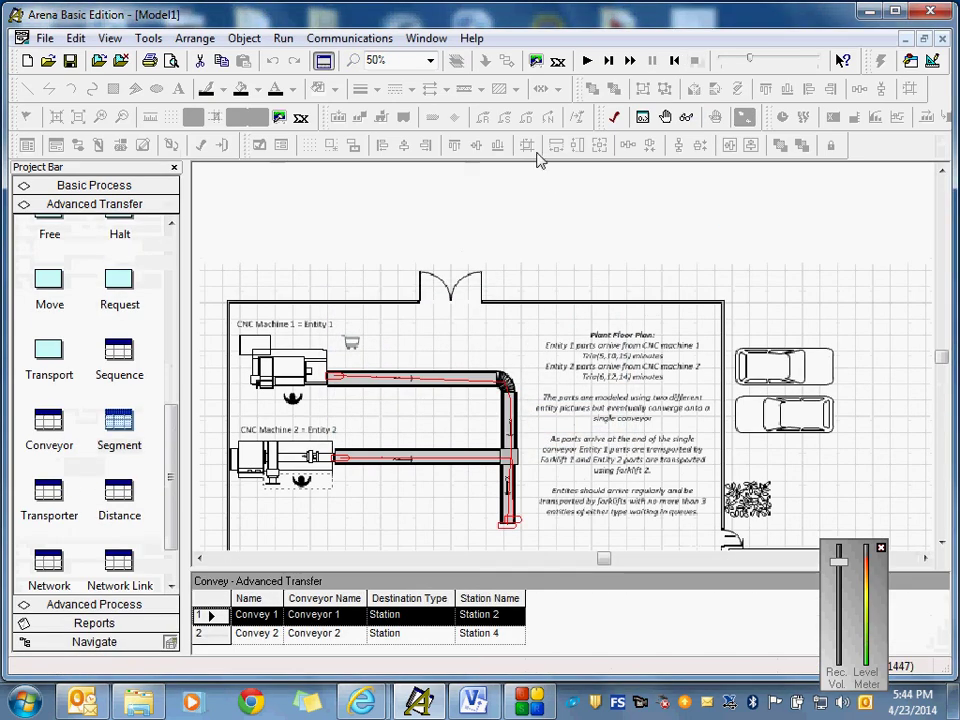
click(589, 60)
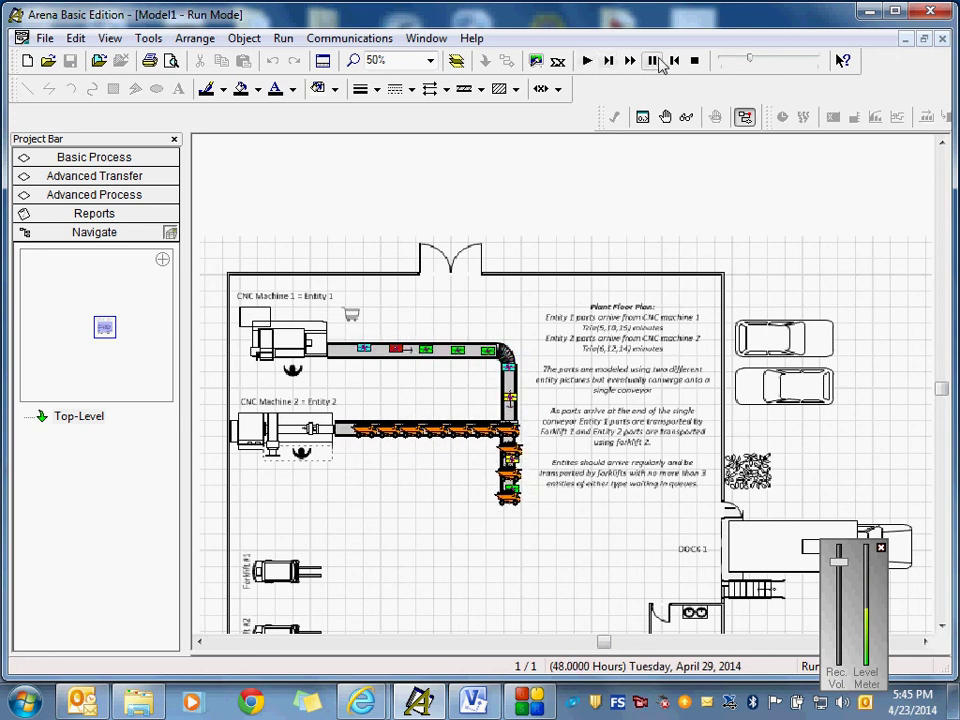
click(694, 60)
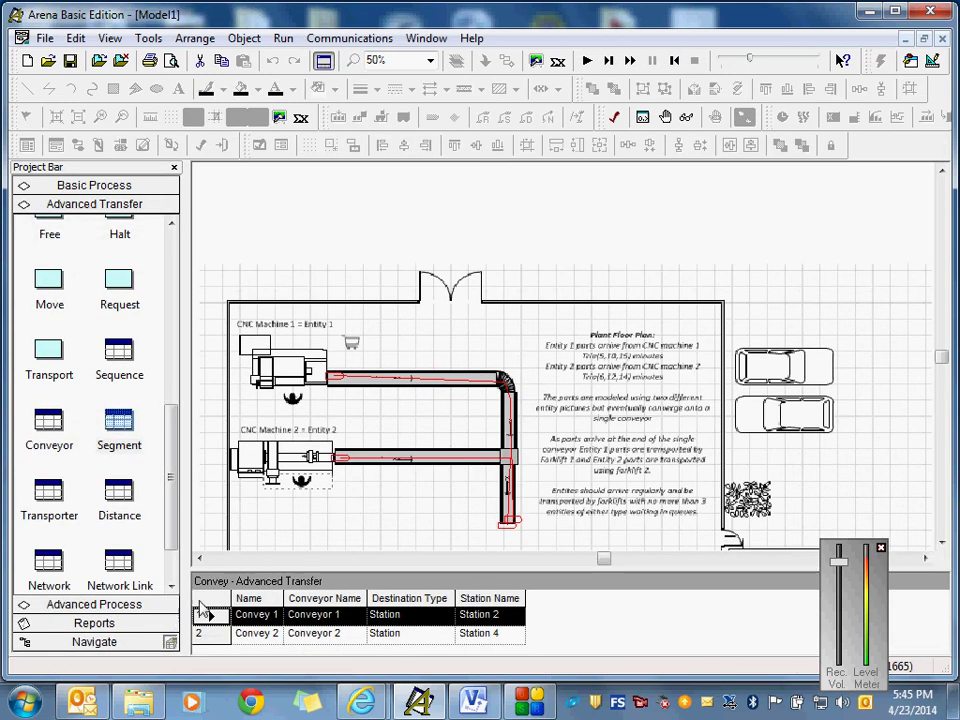
scroll(174, 470, up, 2)
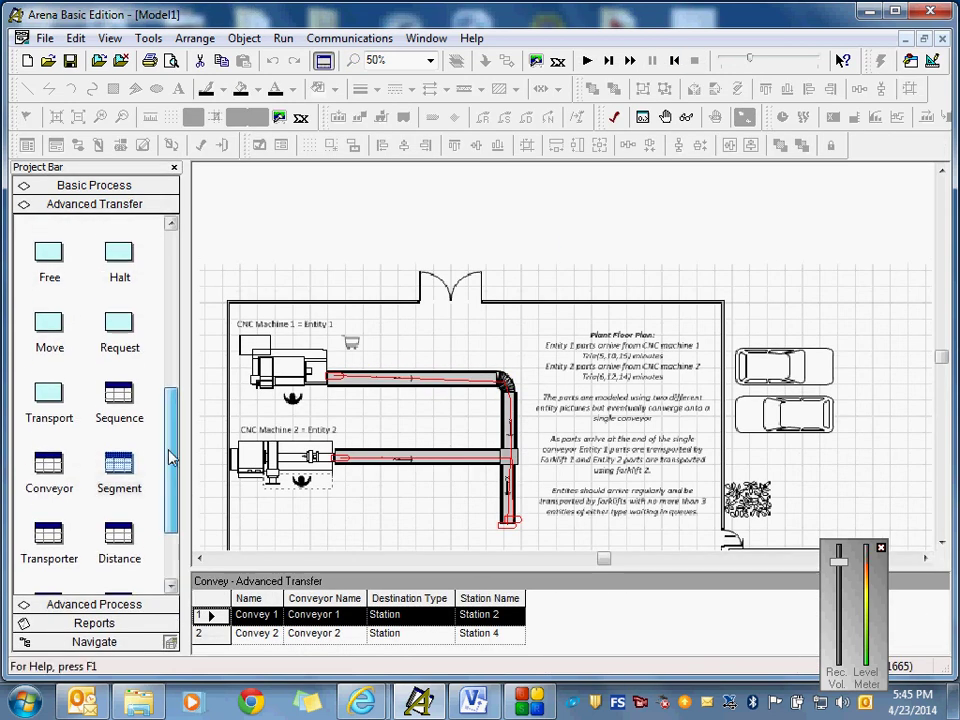
Step: Set the velocity of both Conveyor 1 and Conveyor 2 to 10 in the Conveyor data
click(48, 466)
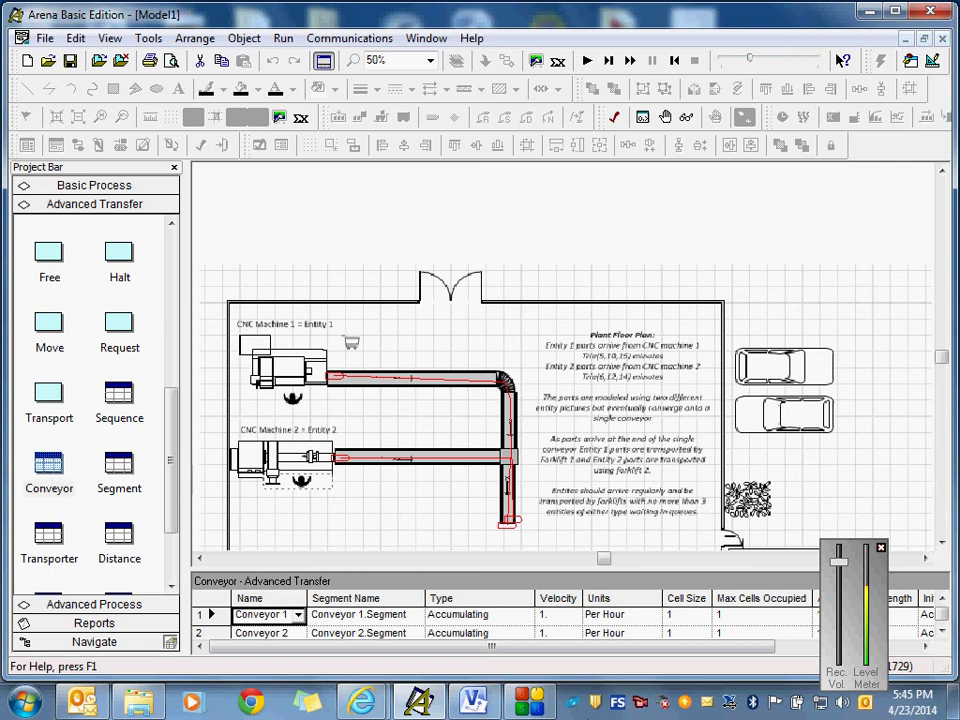
click(50, 466)
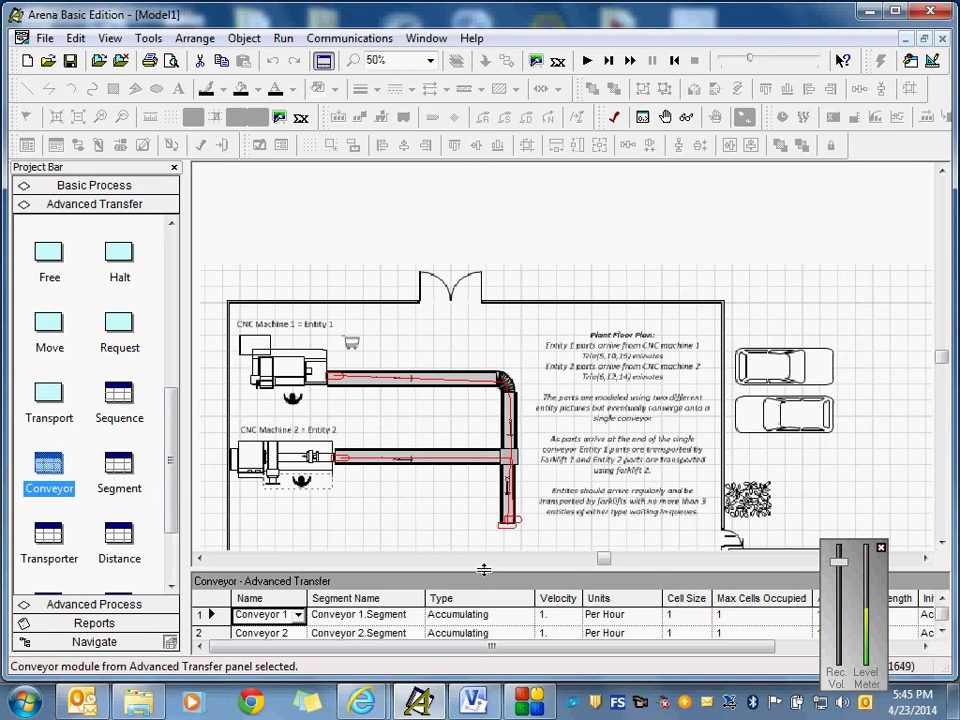
drag(483, 567, 488, 497)
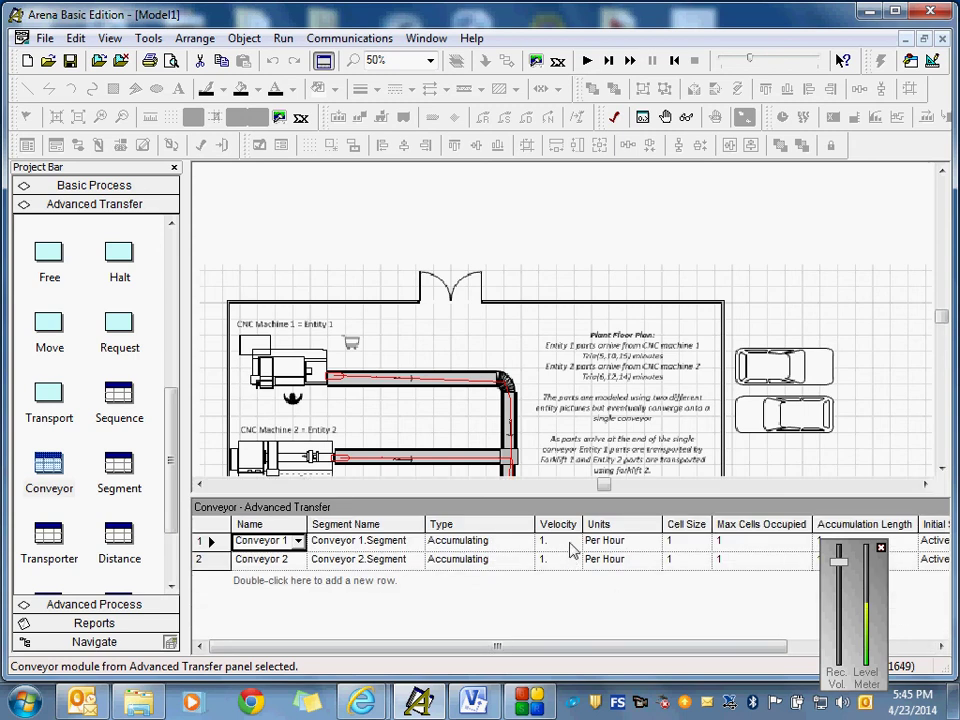
click(548, 541)
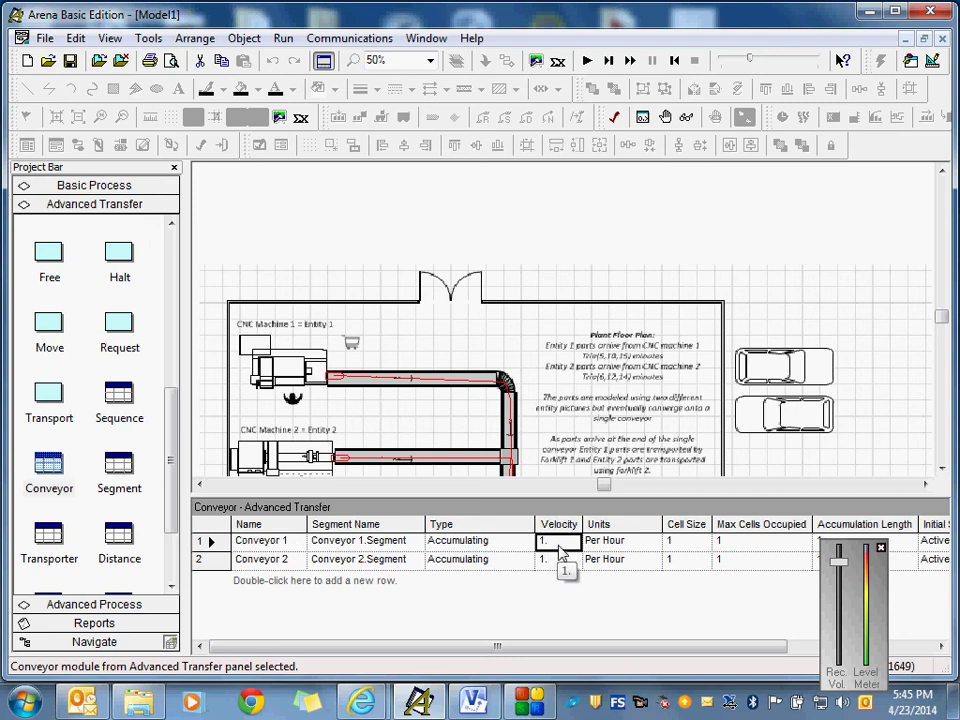
click(560, 543)
text(0)
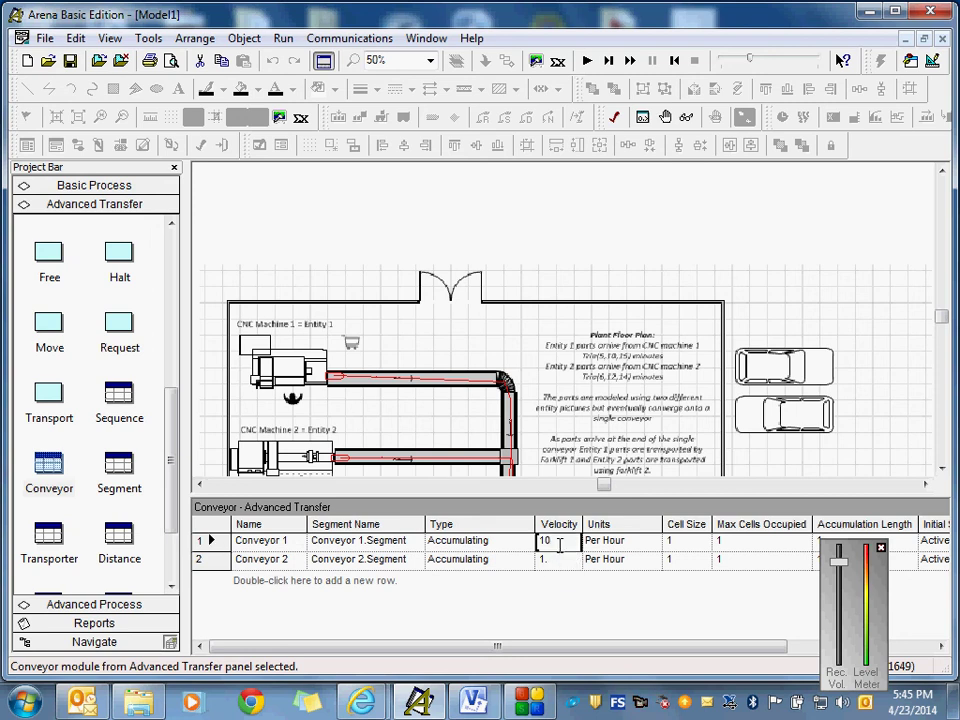
click(550, 563)
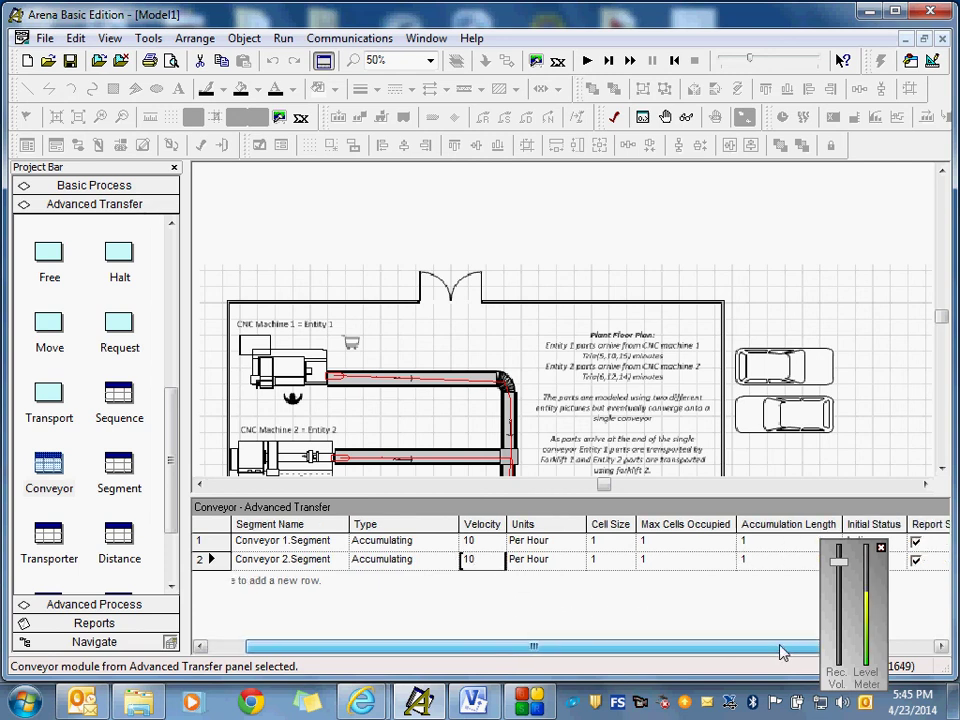
click(840, 654)
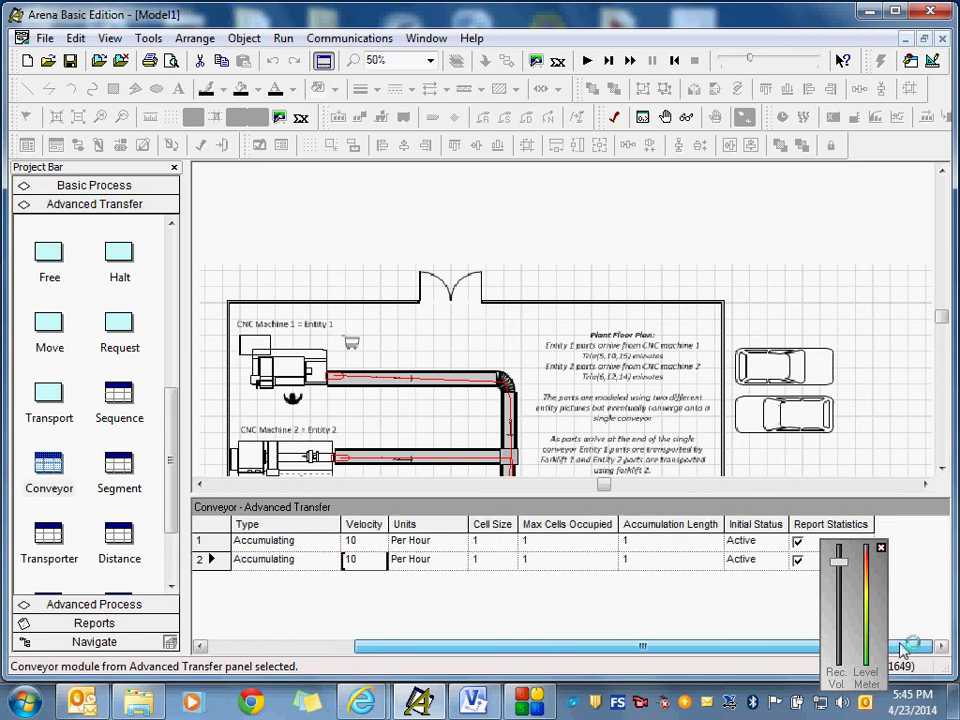
drag(889, 651, 742, 652)
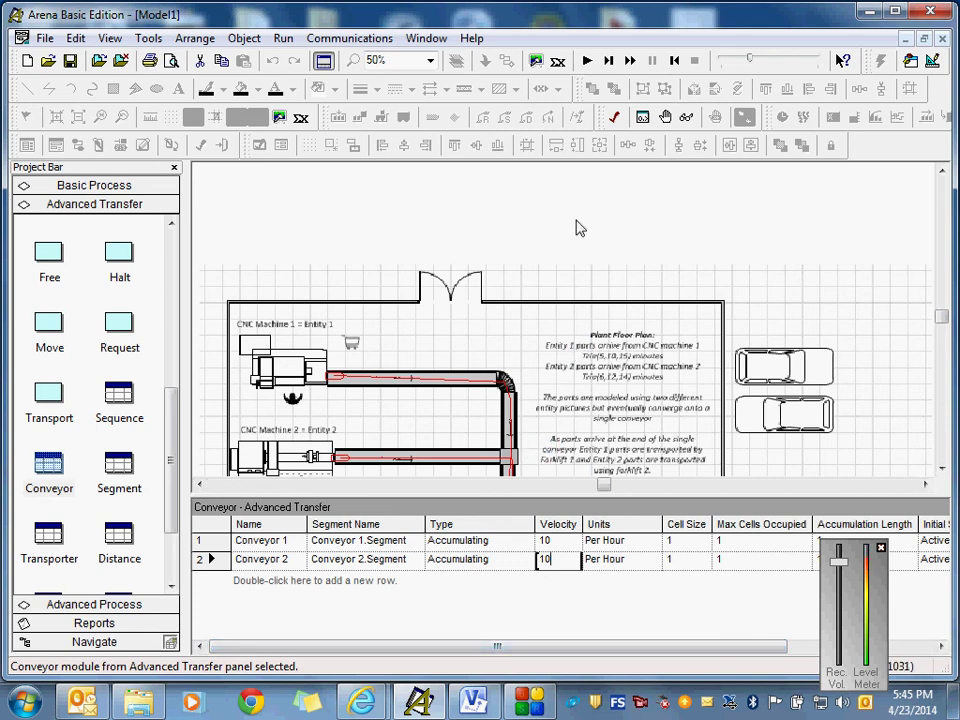
Step: Set the length to Station 2 in the Conveyor 1 segment's next stations to 5
click(119, 466)
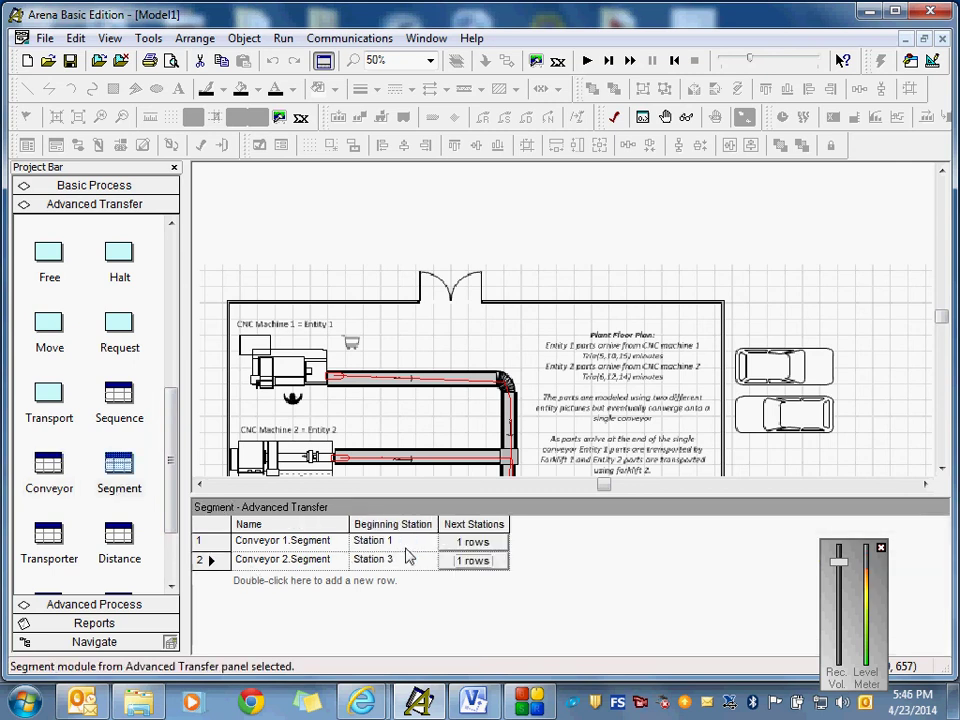
click(473, 542)
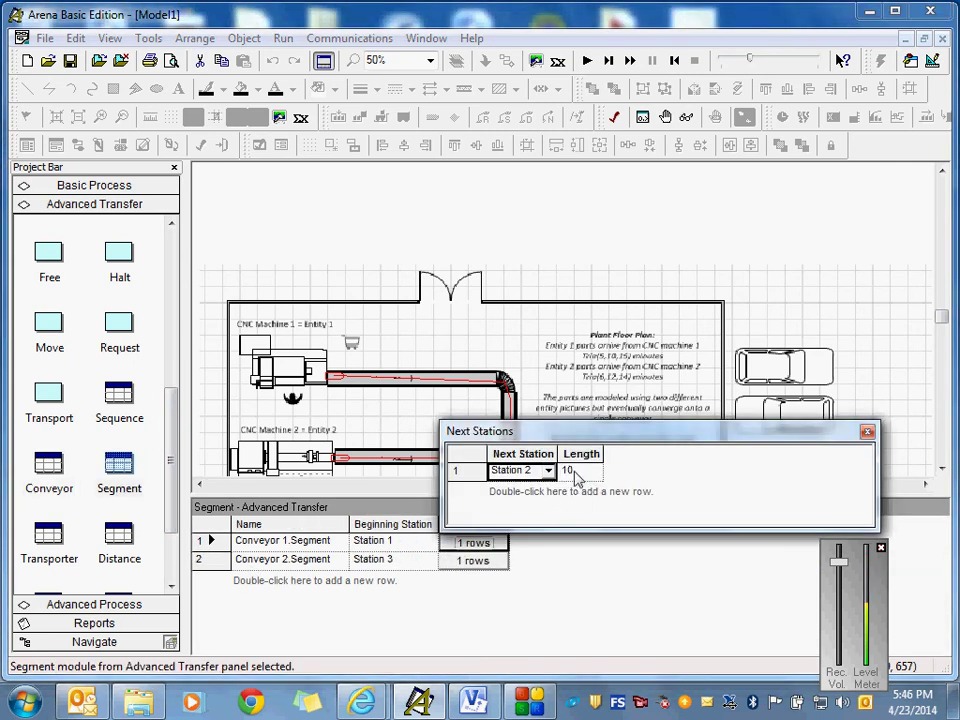
click(576, 470)
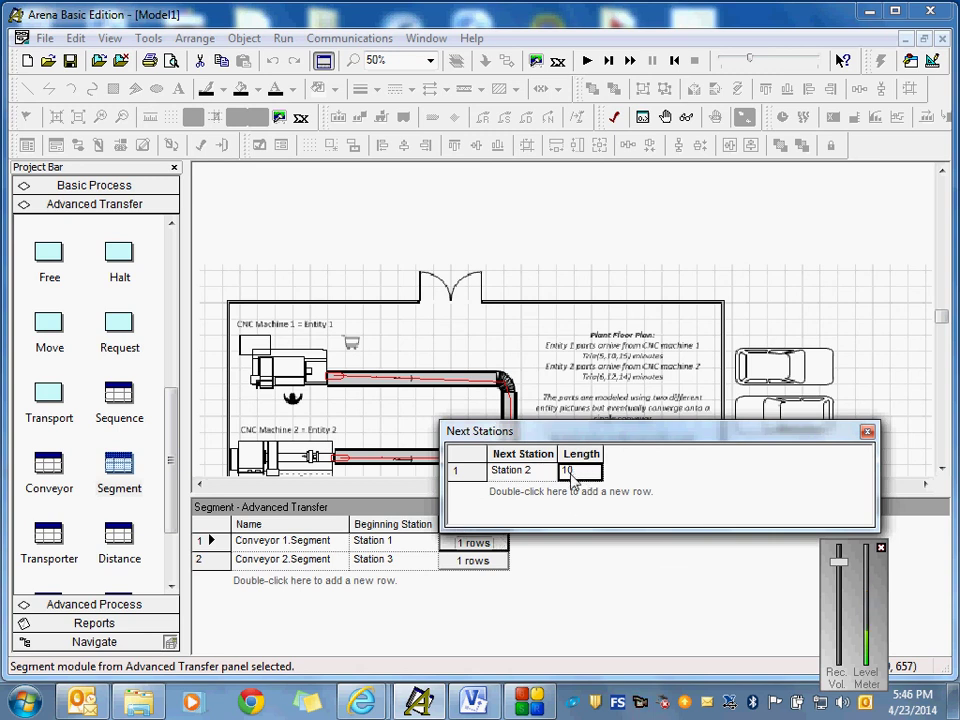
drag(576, 471, 558, 470)
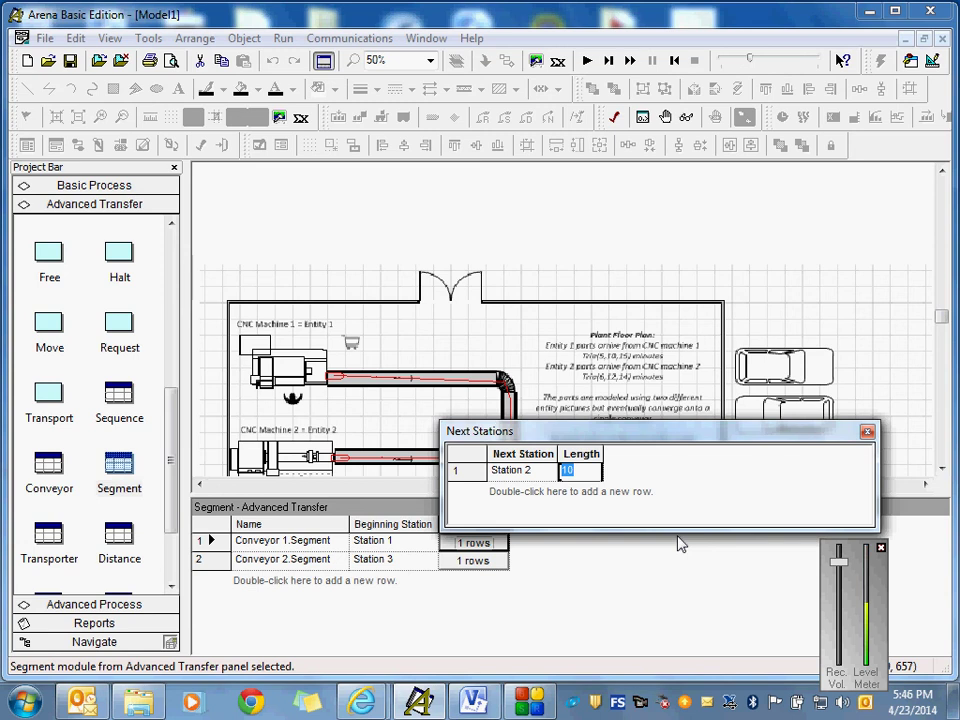
text(5)
click(866, 433)
Step: Change the length to Station 4 in the Conveyor 2 segment's next stations
click(474, 561)
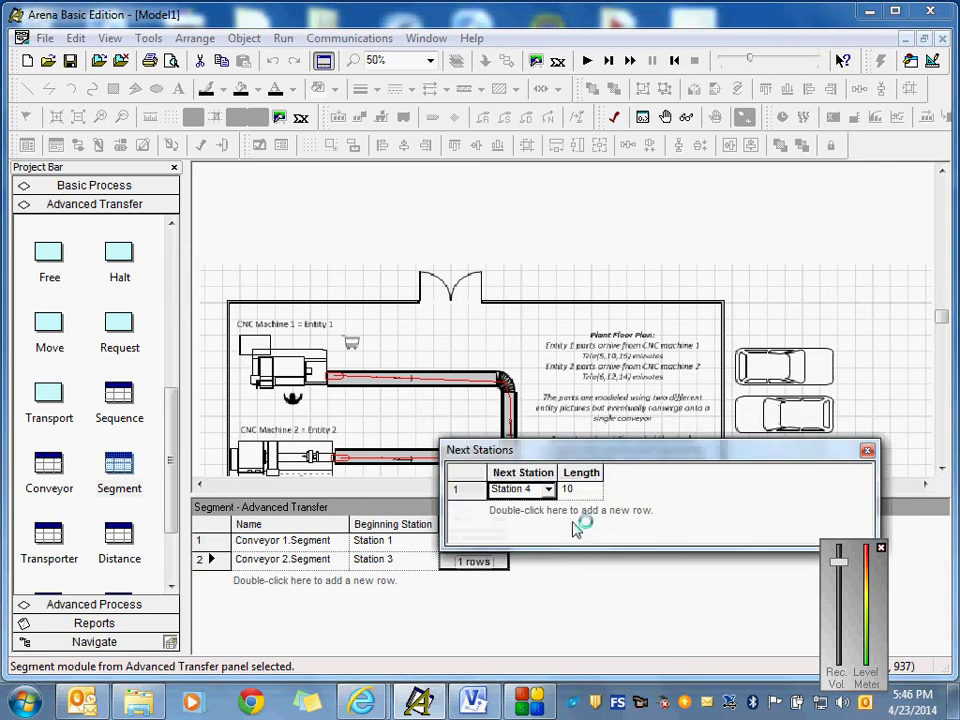
click(578, 489)
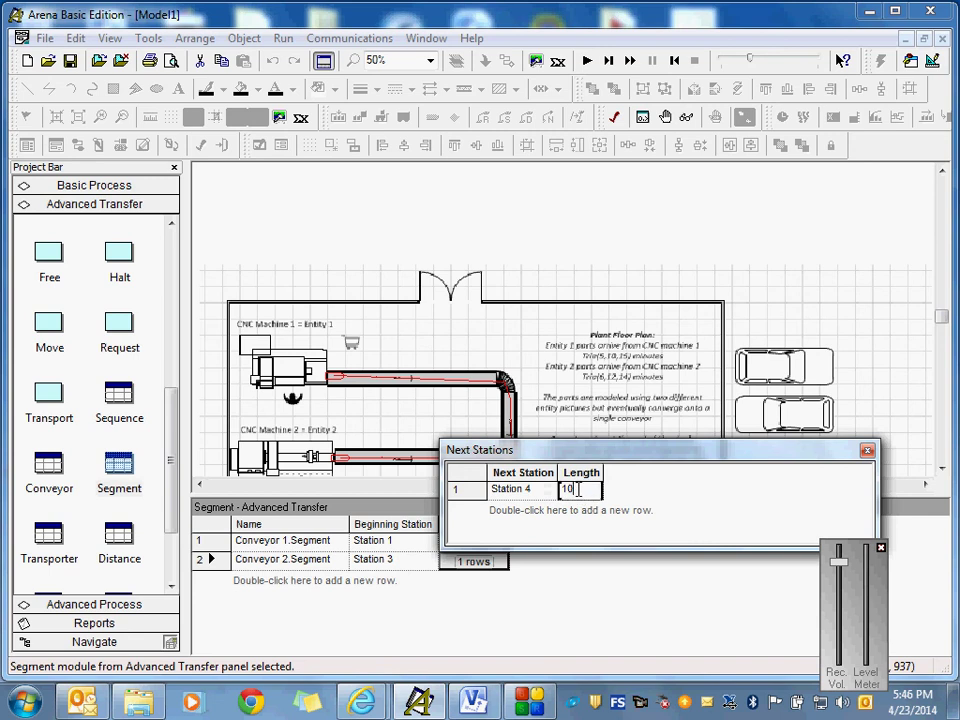
key(BackSpace)
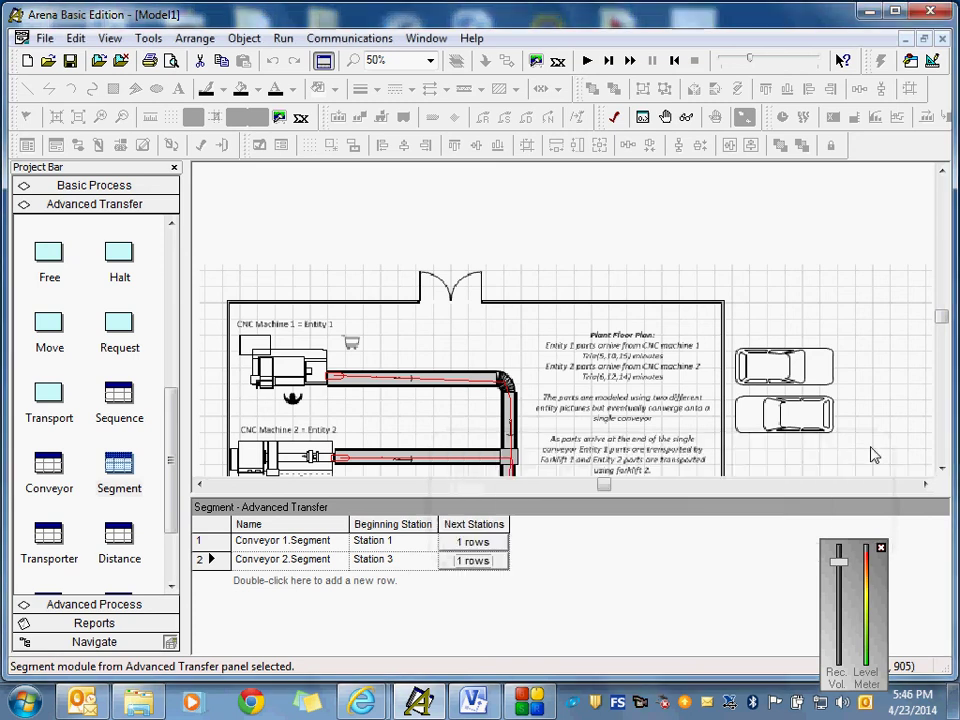
click(867, 450)
Step: Run the simulation to watch the conveyors, slow the animation to a speed factor of 0.003309, and end the run
drag(655, 510, 647, 612)
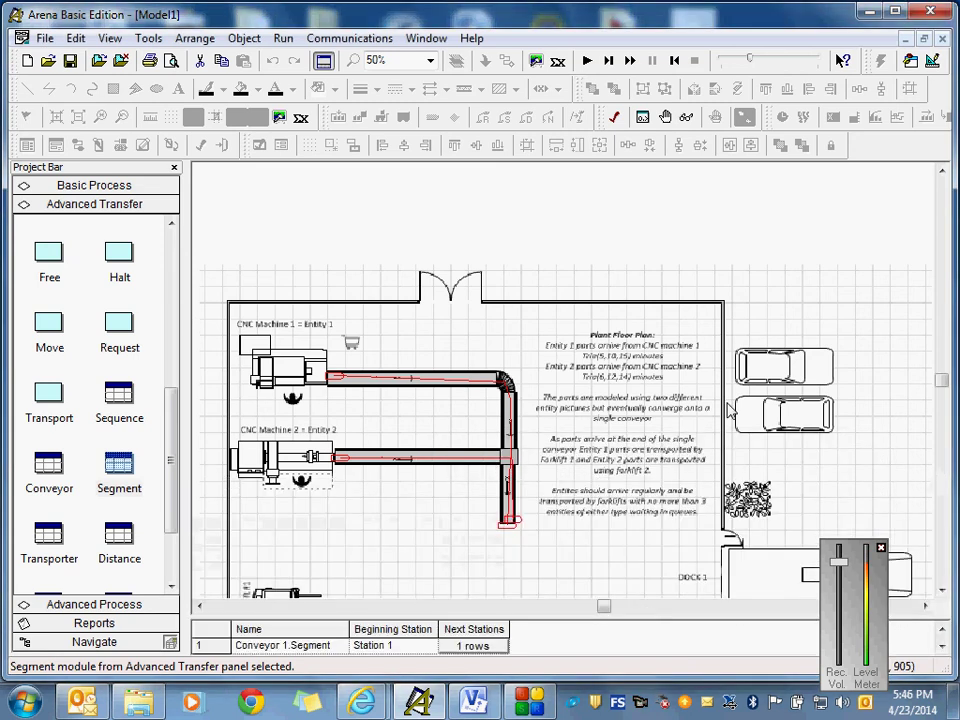
click(588, 60)
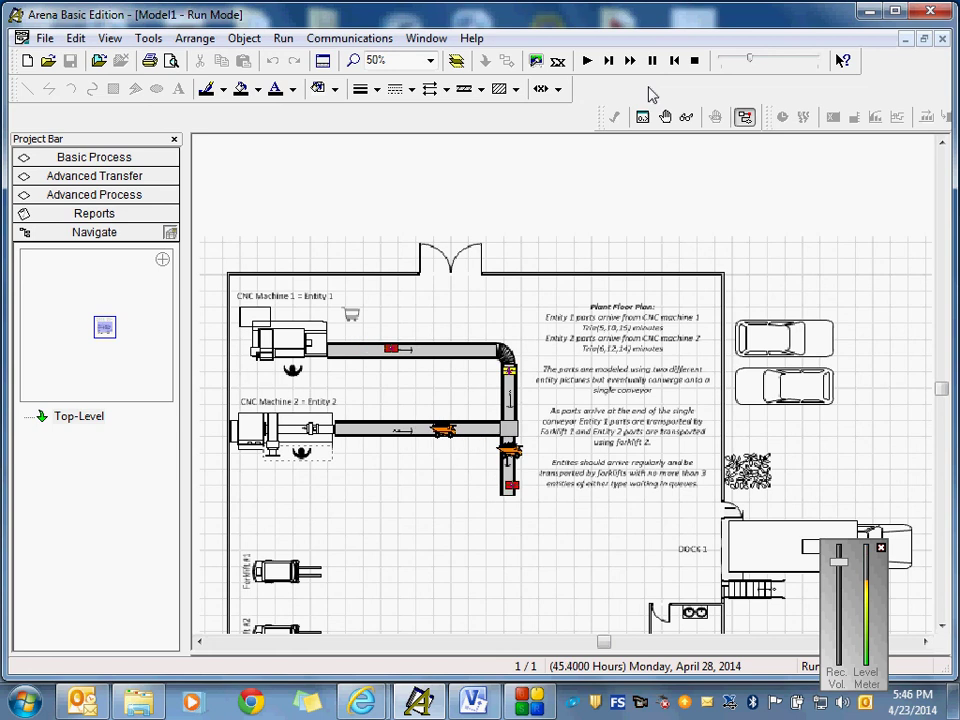
drag(750, 64, 733, 62)
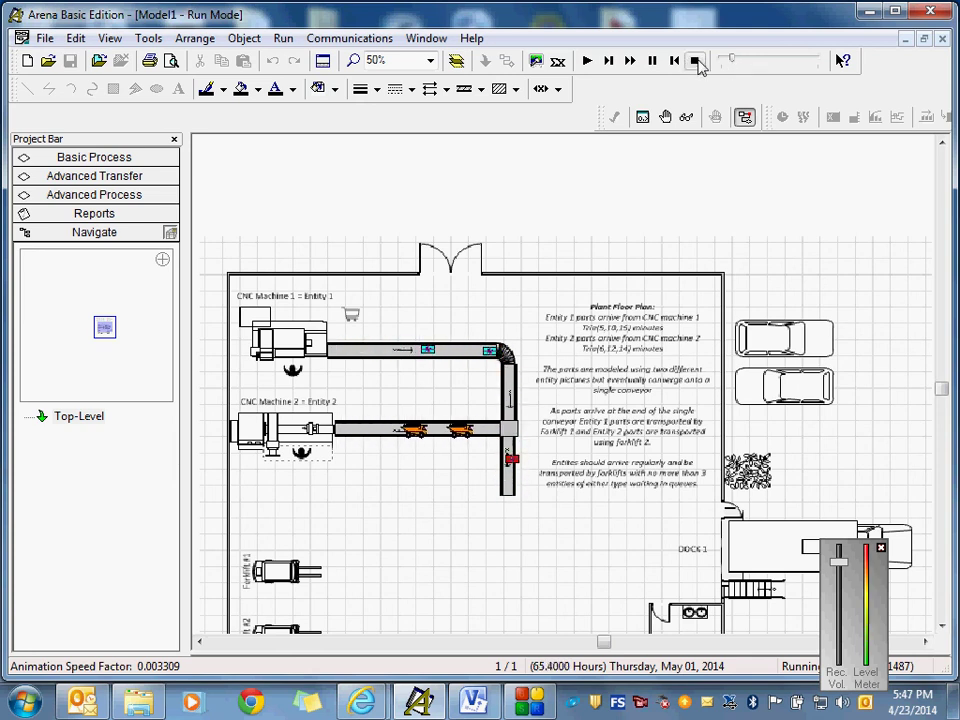
click(698, 62)
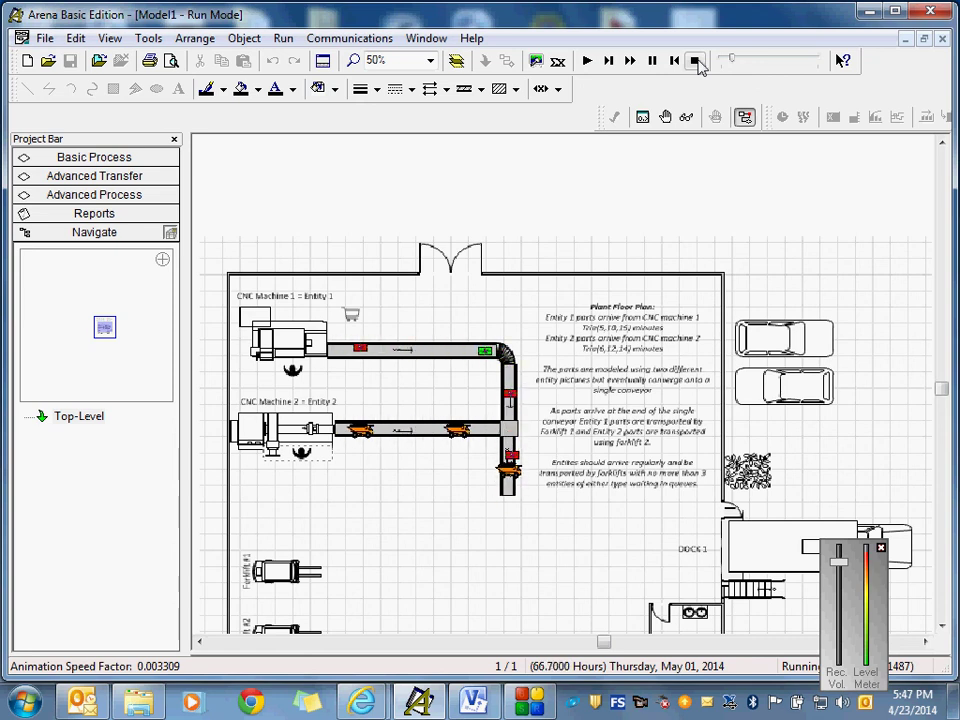
click(698, 62)
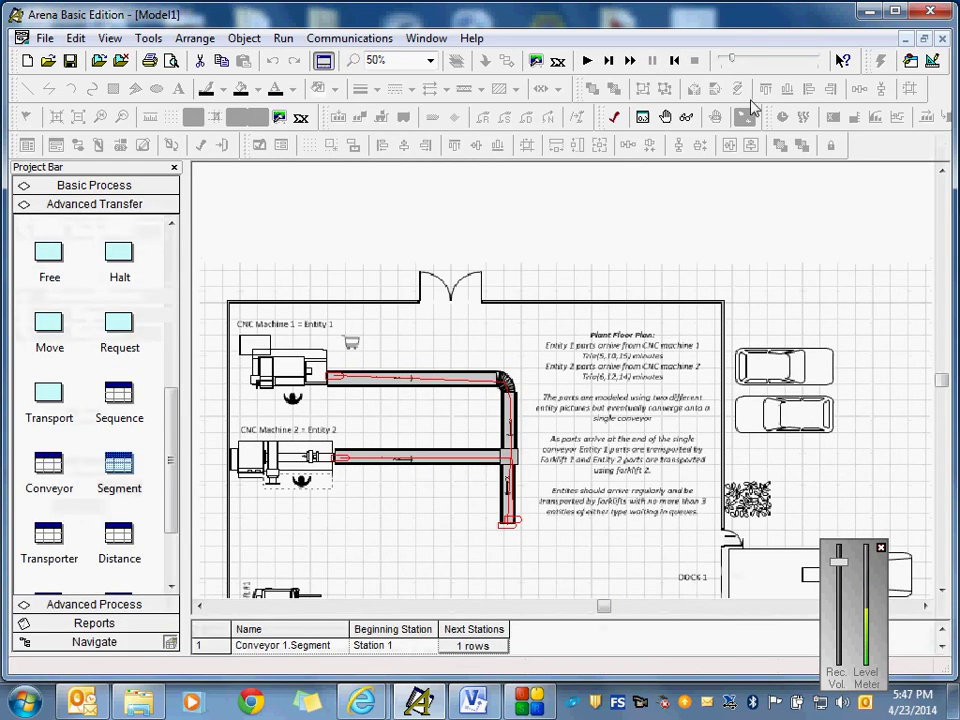
Step: Delete the connections from Exit 1 and Exit 2 to Dispose 1
drag(943, 386, 948, 400)
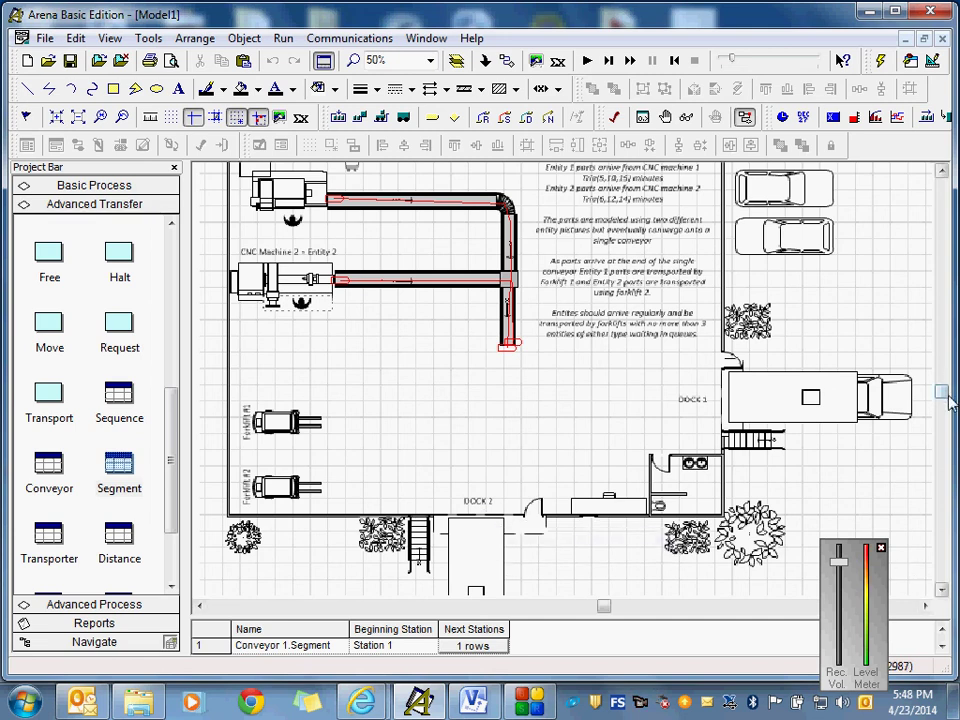
drag(941, 392, 941, 372)
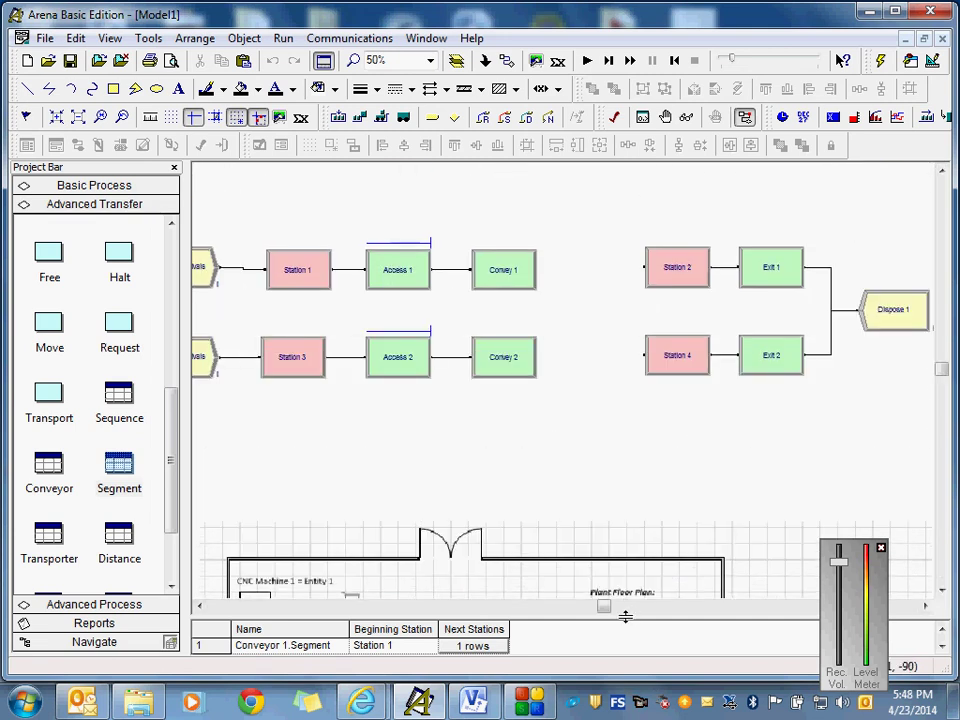
drag(604, 608, 628, 612)
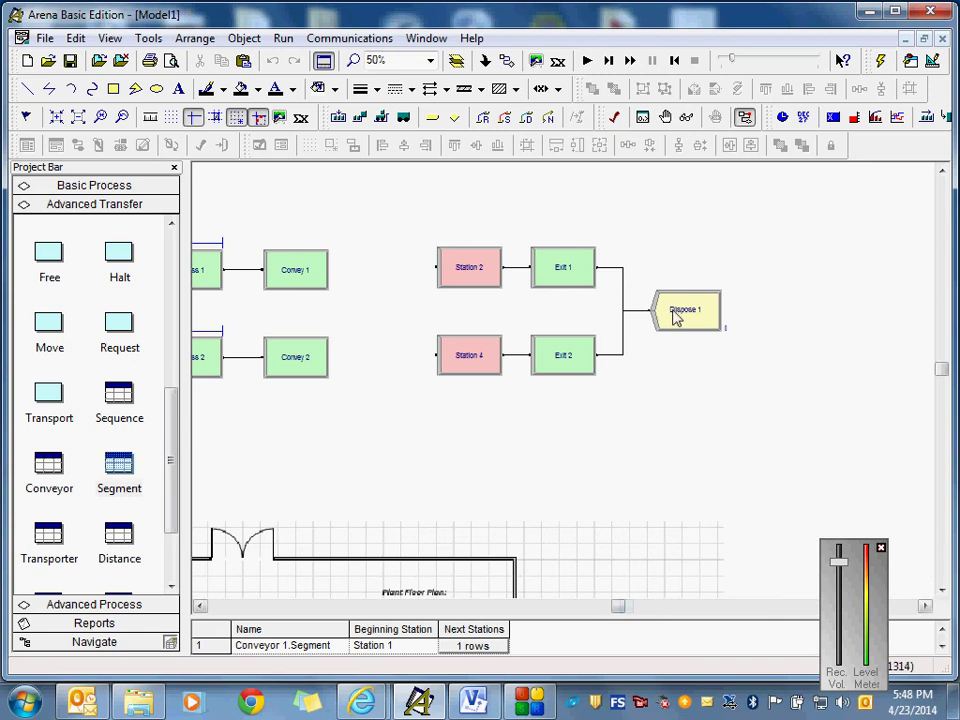
click(624, 317)
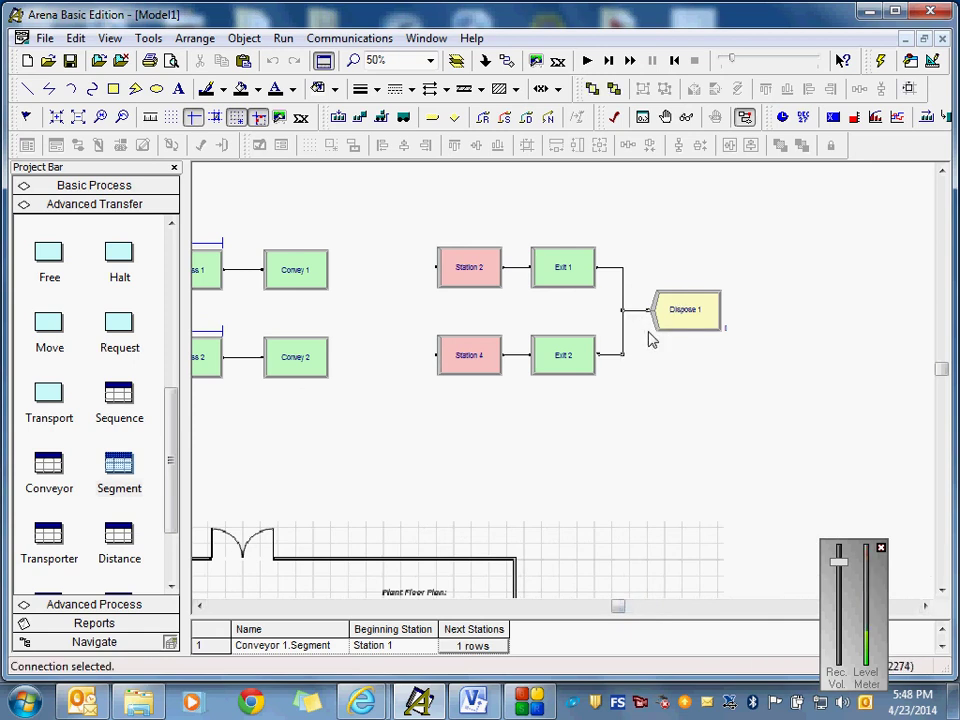
key(Delete)
key(Delete)
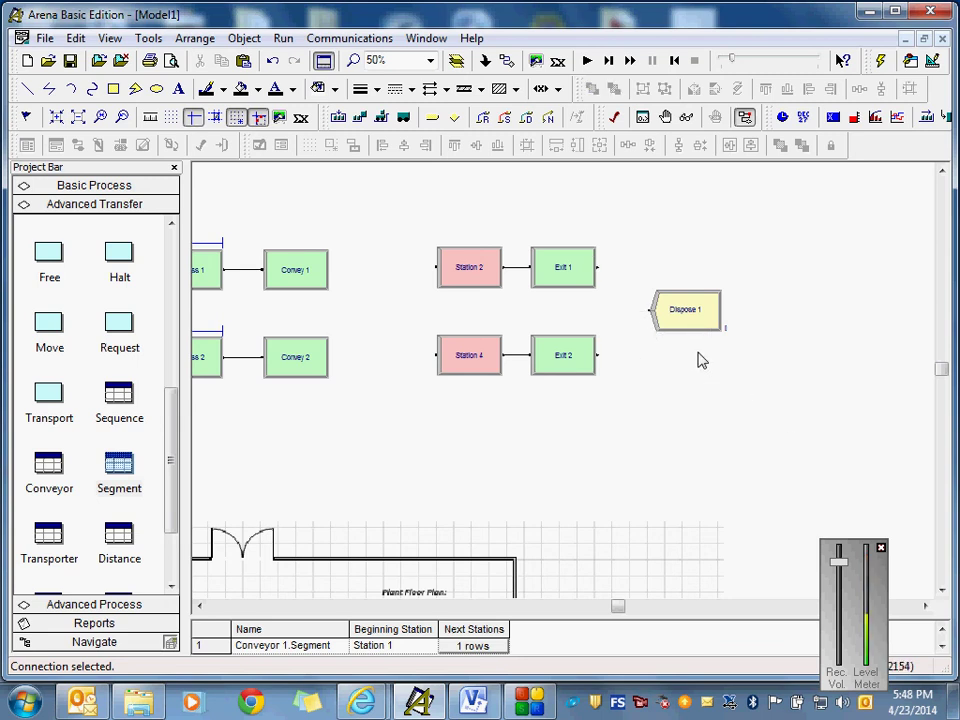
Step: Move both part arrival flows, from the arrivals through Convey 1 and Convey 2, above and clear of the exit modules
scroll(707, 278, down, 2)
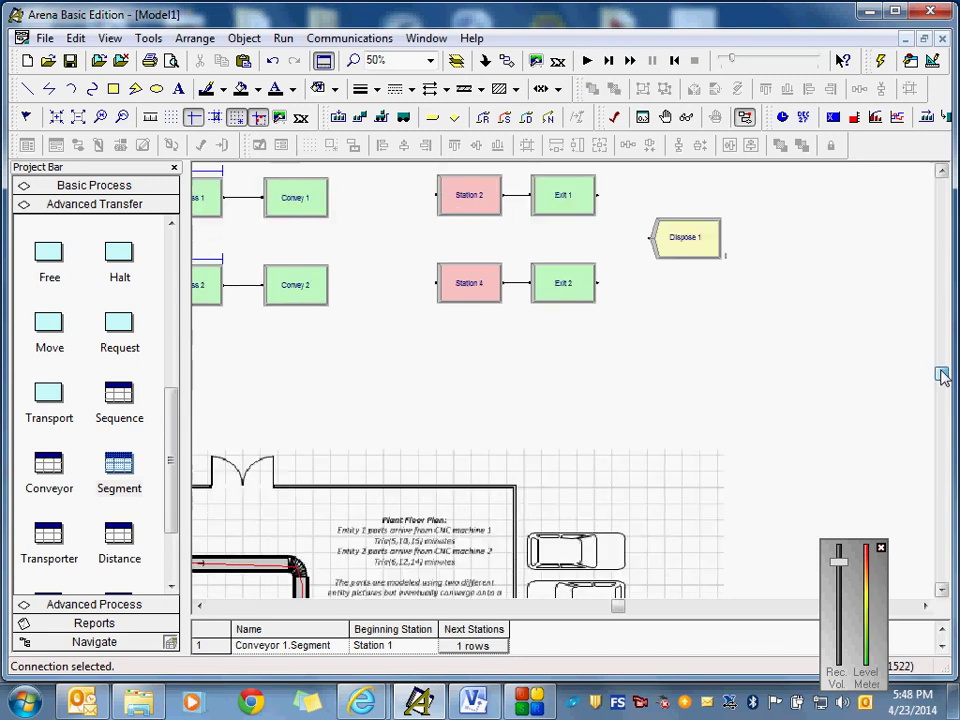
drag(617, 605, 598, 605)
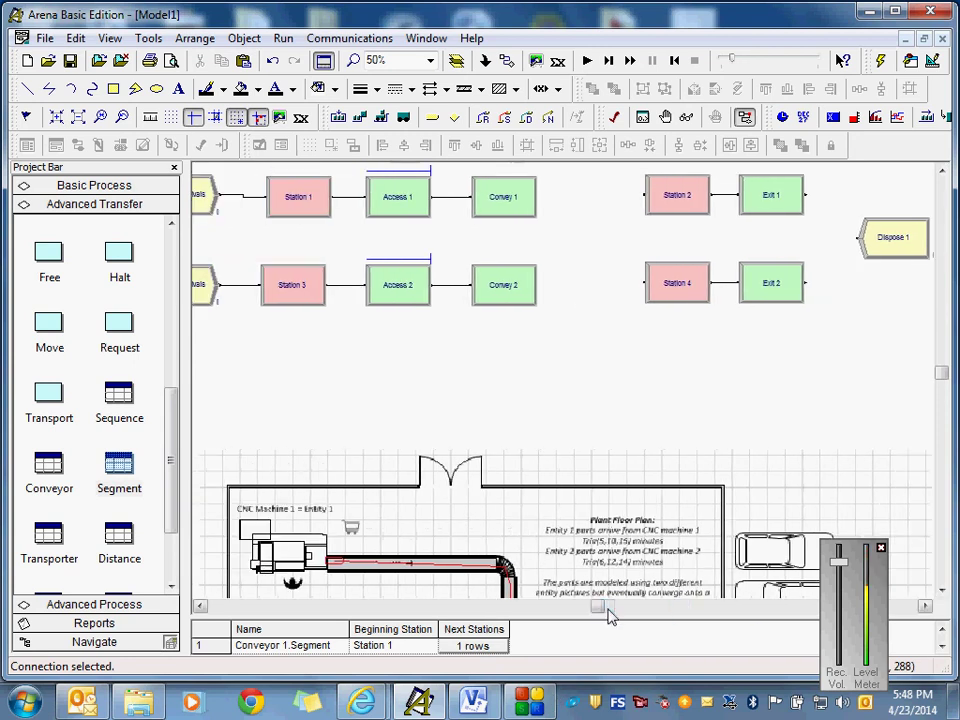
click(430, 61)
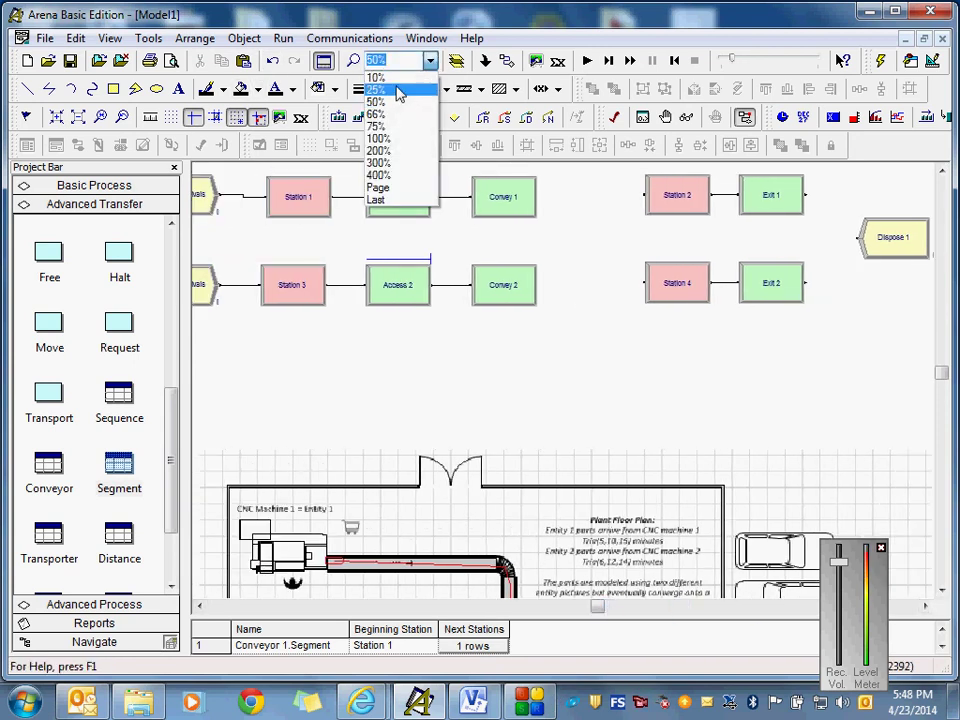
click(398, 91)
drag(324, 245, 570, 368)
drag(532, 290, 635, 193)
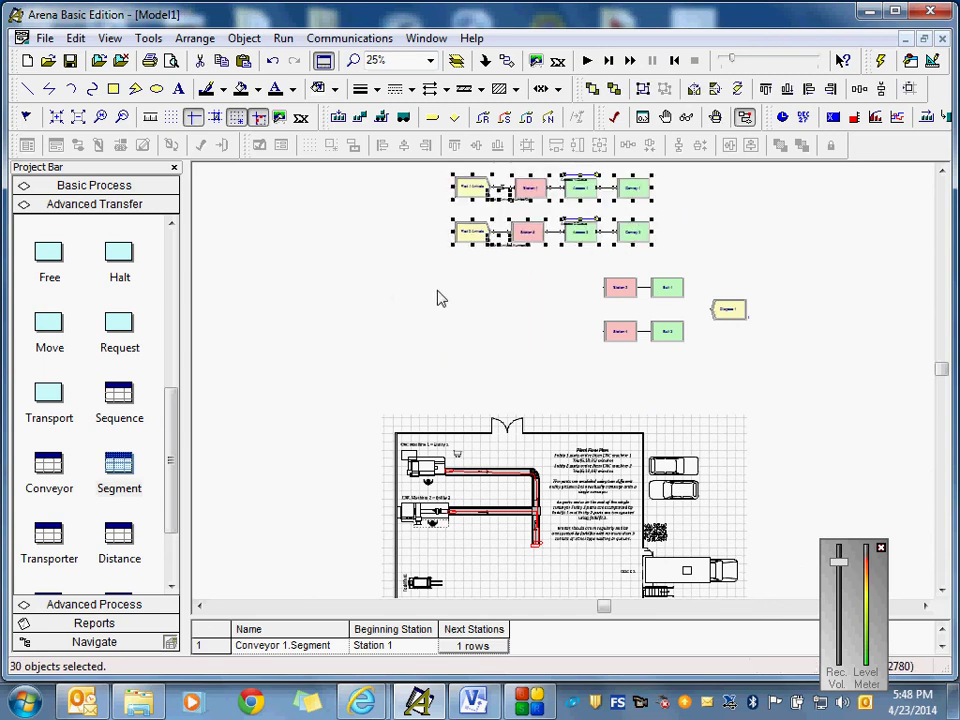
Step: Move the Station 2–Exit 1 and Station 4–Exit 2 pairs well to the left below the arrival flows, and shift Dispose 1 farther right
drag(572, 268, 773, 367)
click(594, 274)
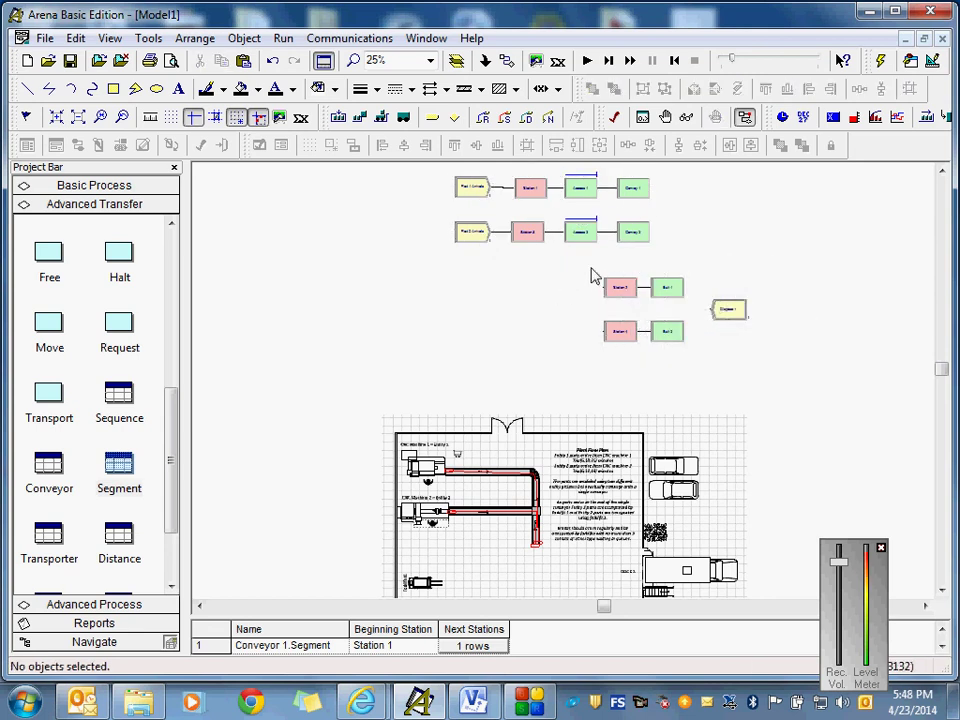
drag(585, 266, 703, 367)
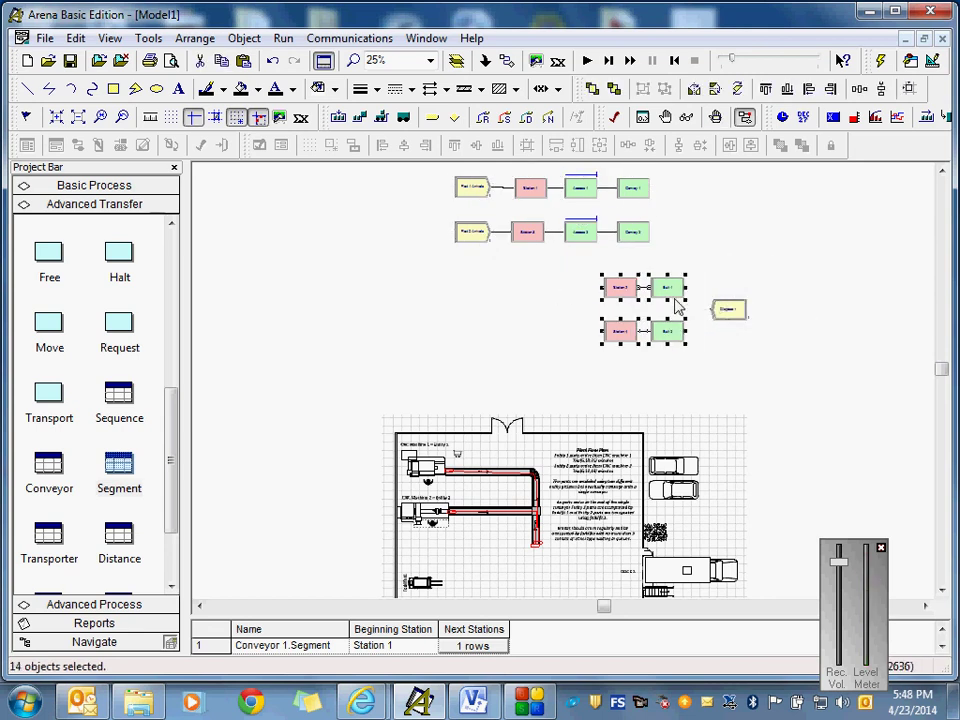
drag(677, 300, 392, 303)
drag(728, 310, 842, 325)
click(823, 401)
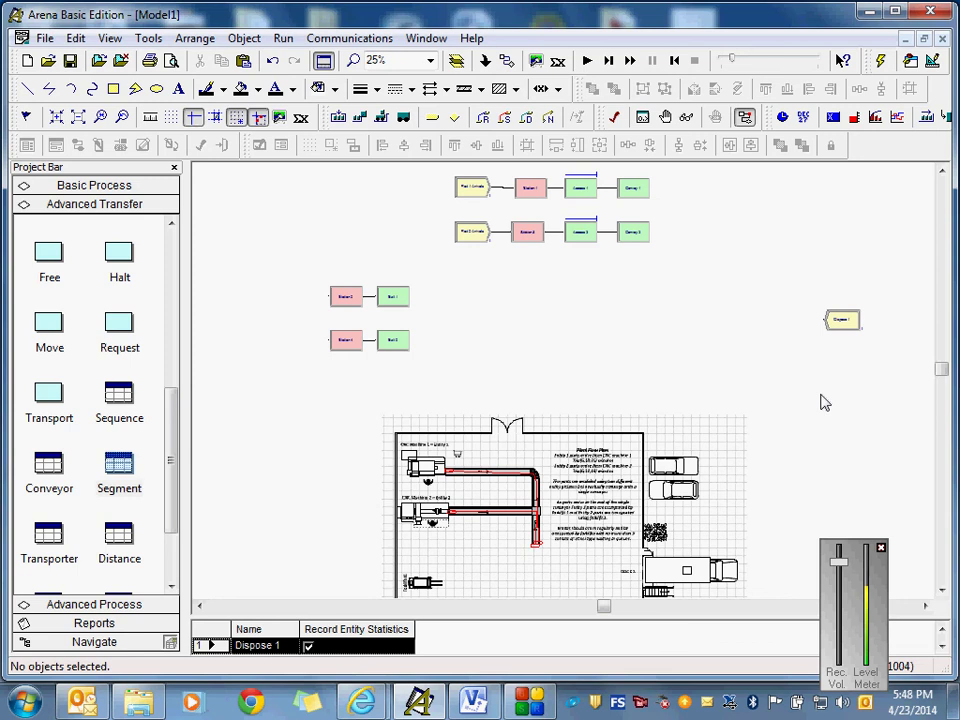
Step: Place one Station module just right of Exit 1 and another much farther right in the same row
click(430, 61)
click(401, 115)
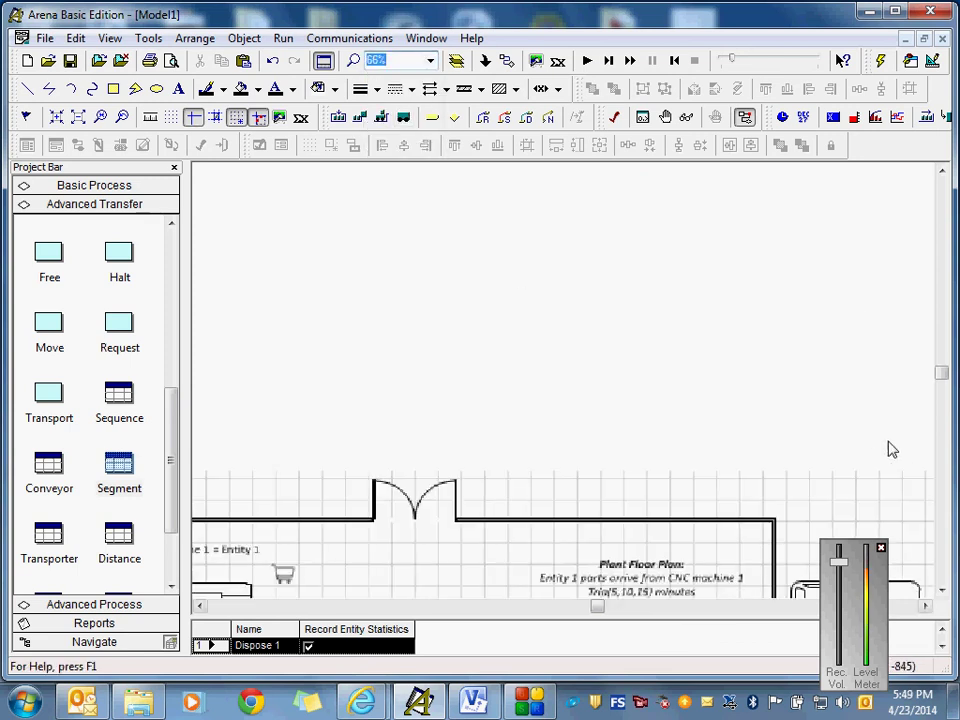
click(430, 61)
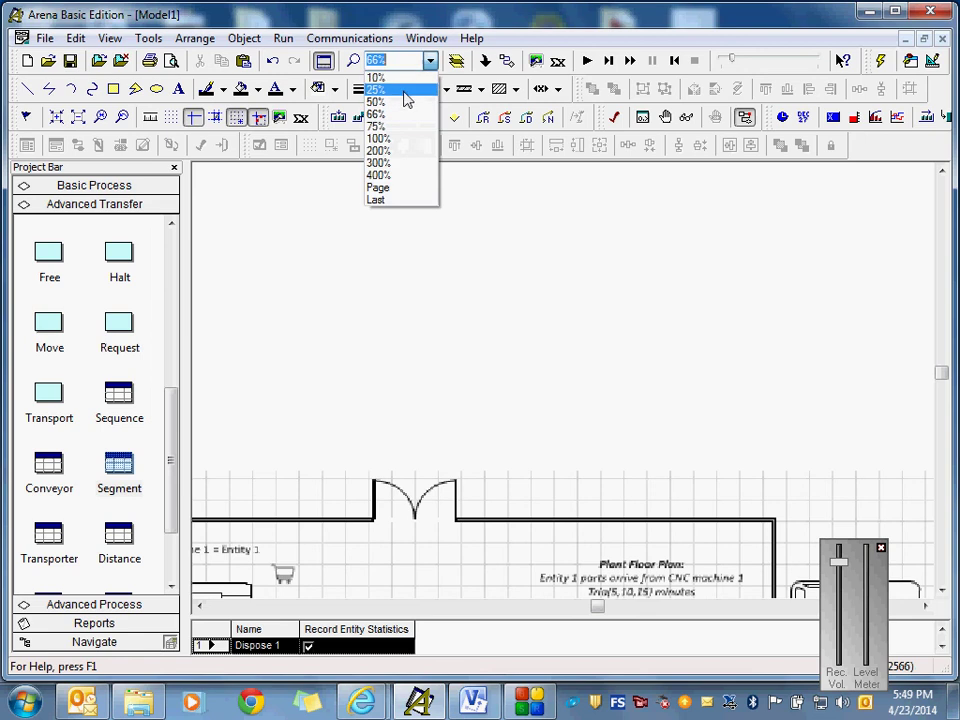
click(405, 102)
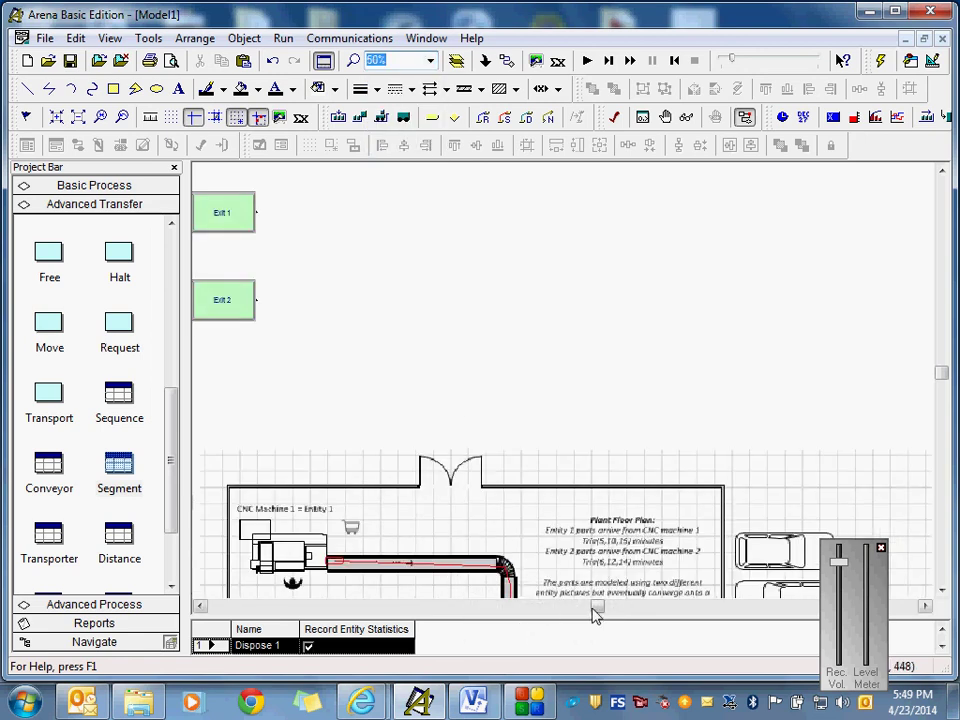
drag(596, 608, 578, 612)
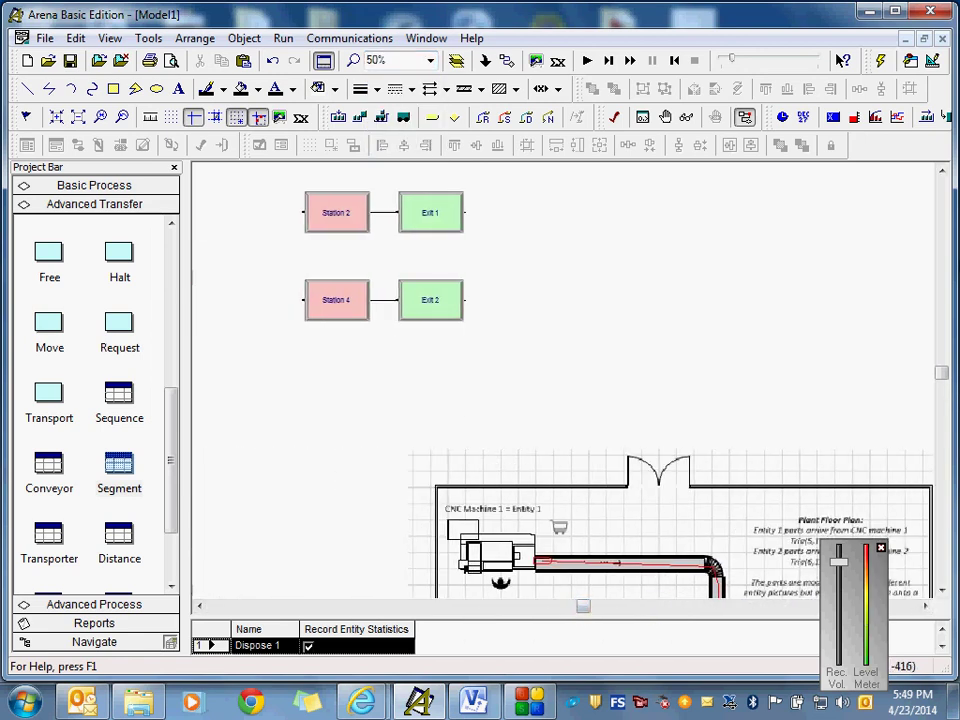
scroll(943, 373, up, 2)
drag(943, 373, 944, 366)
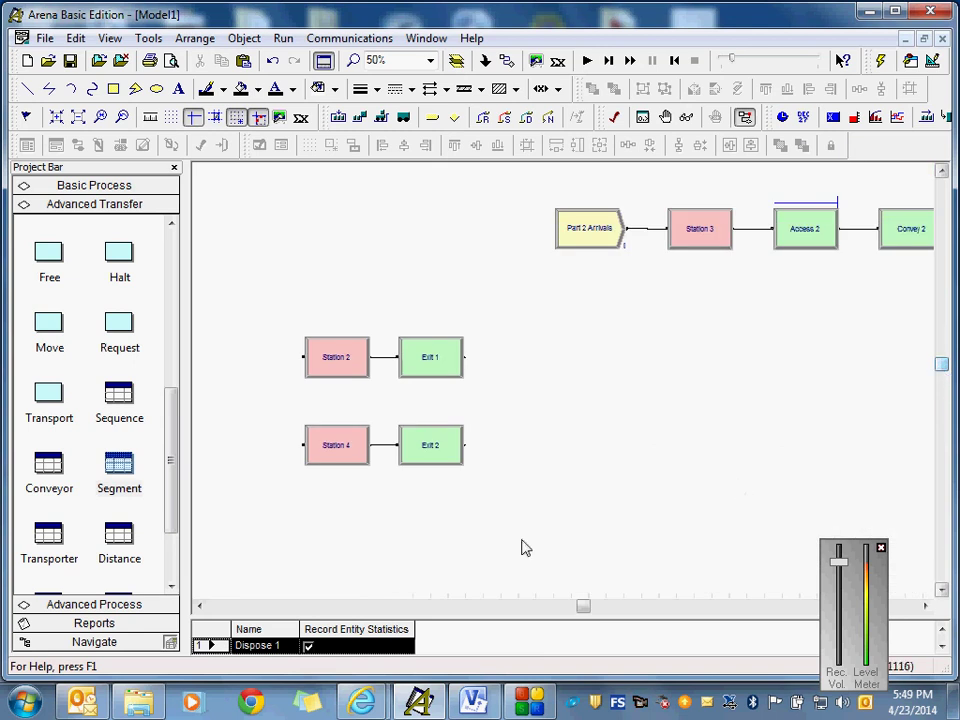
mouse_move(586, 607)
mouse_down()
mouse_move(600, 610)
mouse_move(591, 610)
mouse_up()
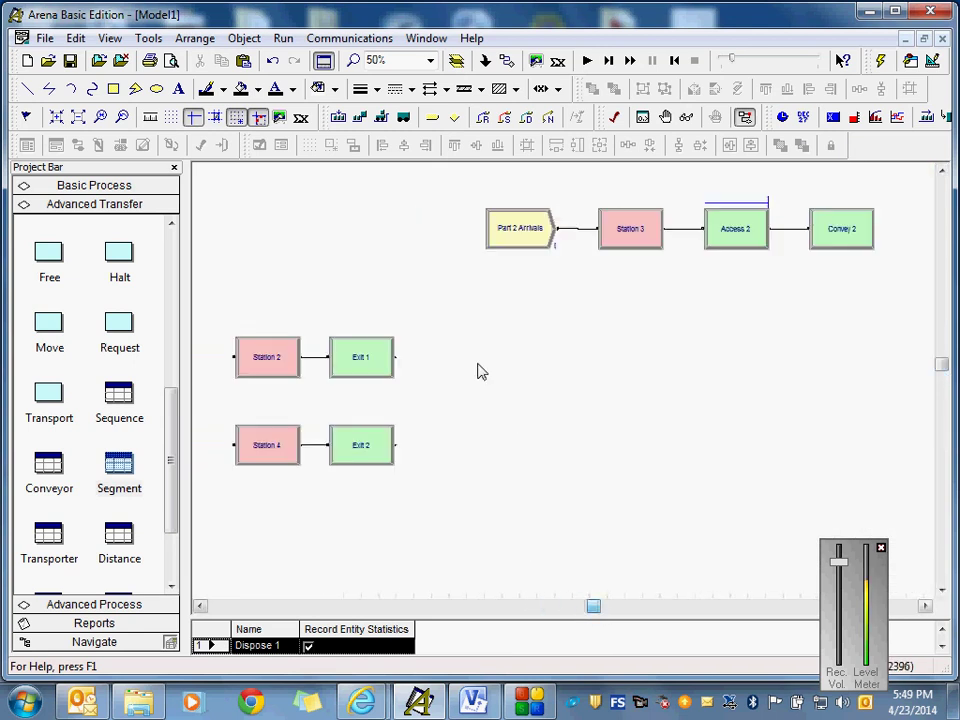
click(482, 373)
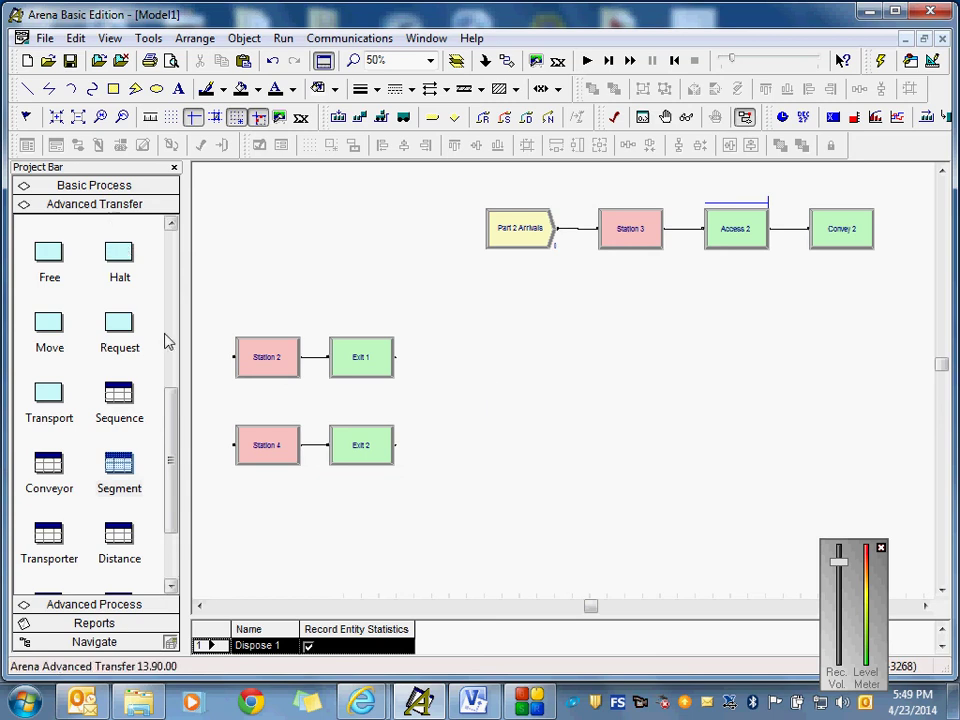
drag(178, 444, 171, 321)
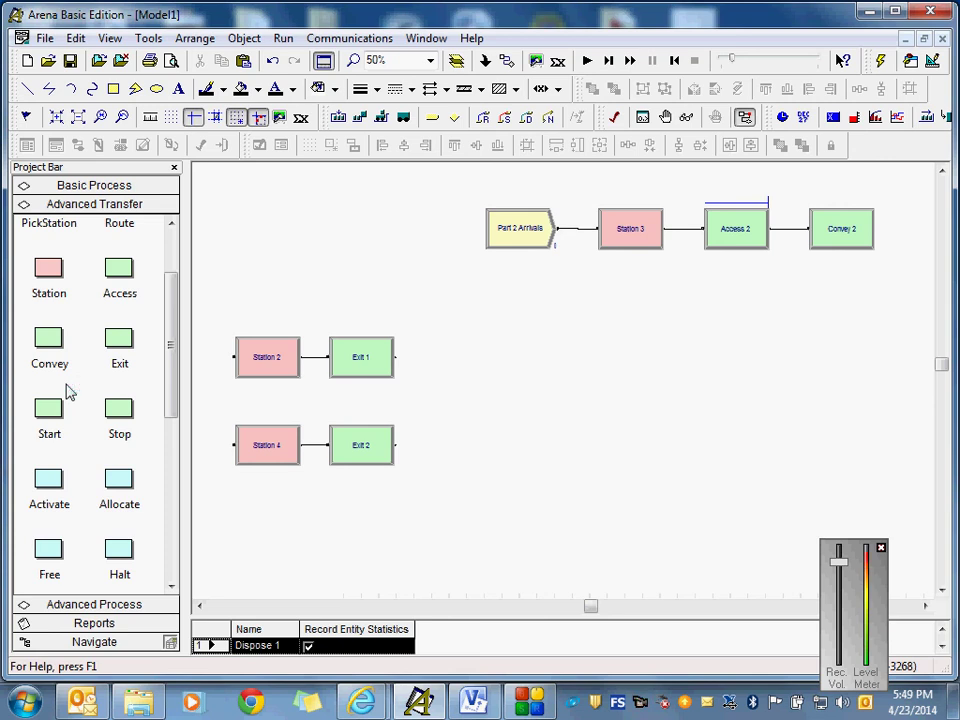
drag(171, 392, 176, 462)
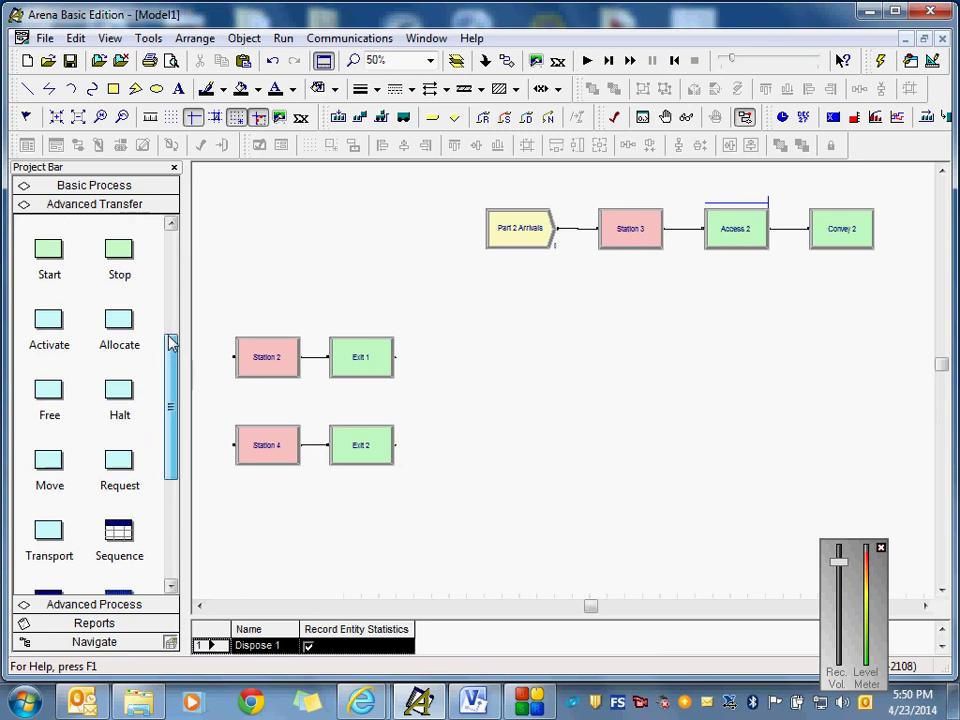
drag(171, 343, 171, 265)
drag(49, 291, 441, 370)
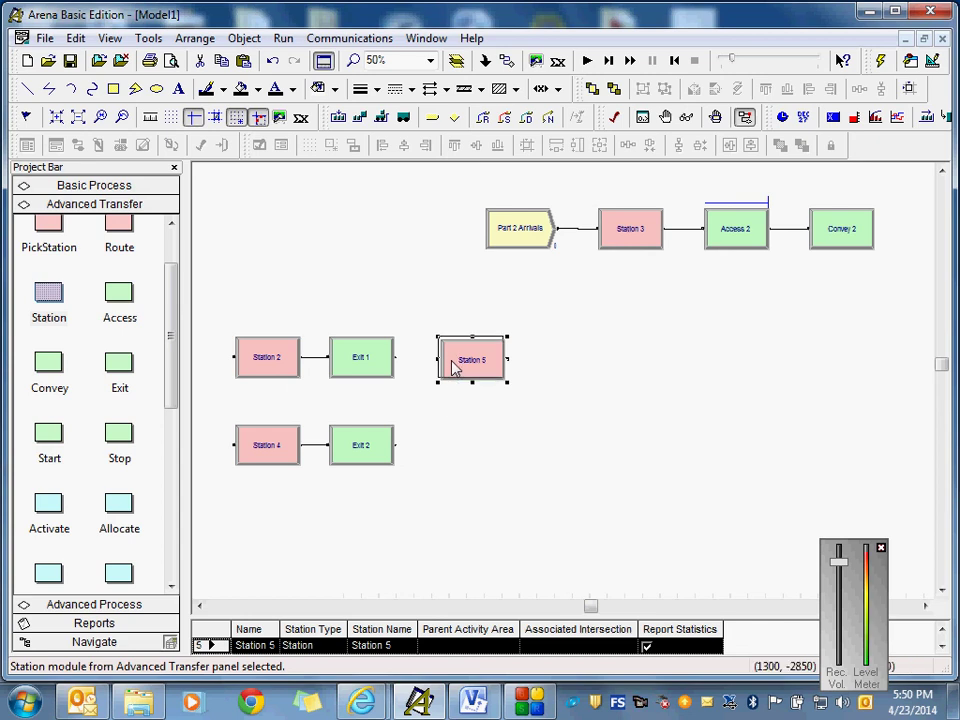
click(510, 450)
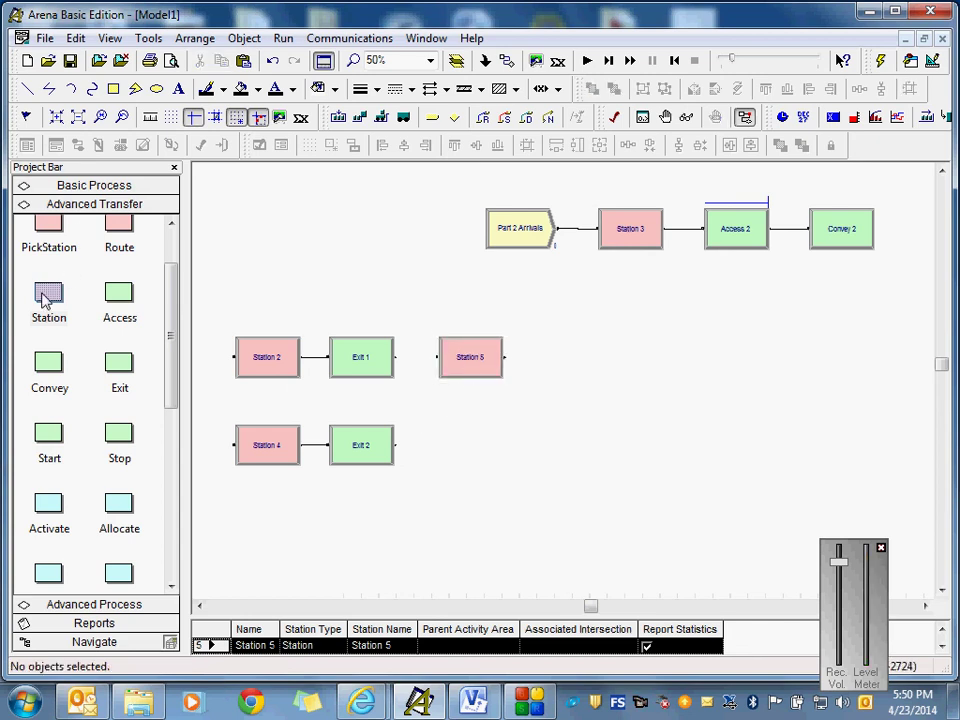
drag(42, 302, 834, 366)
click(857, 418)
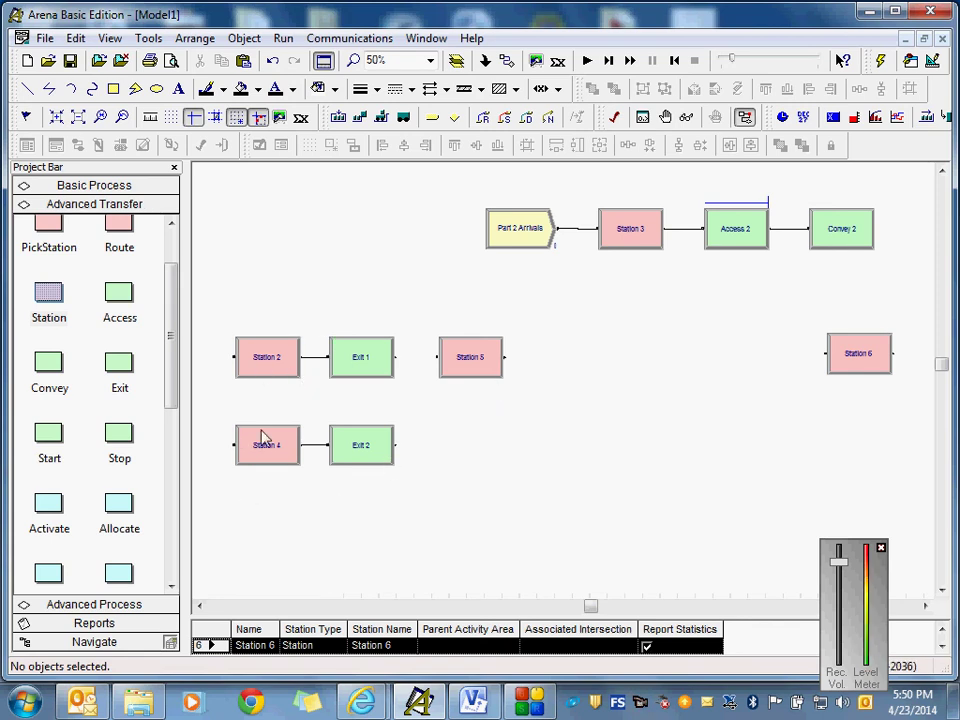
drag(216, 302, 411, 485)
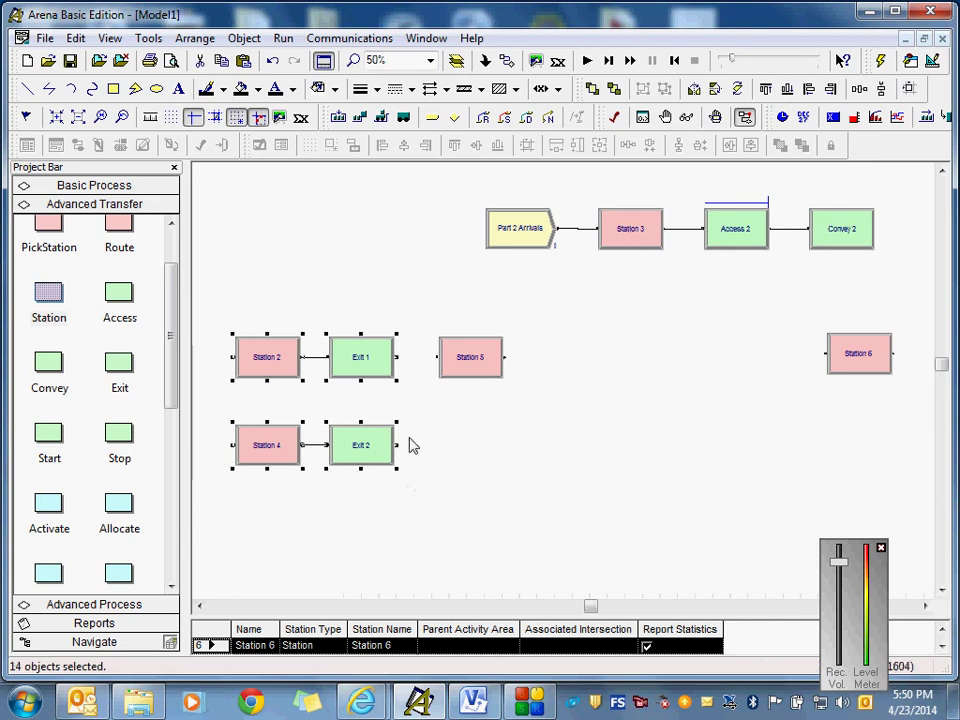
drag(378, 368, 589, 368)
key(Escape)
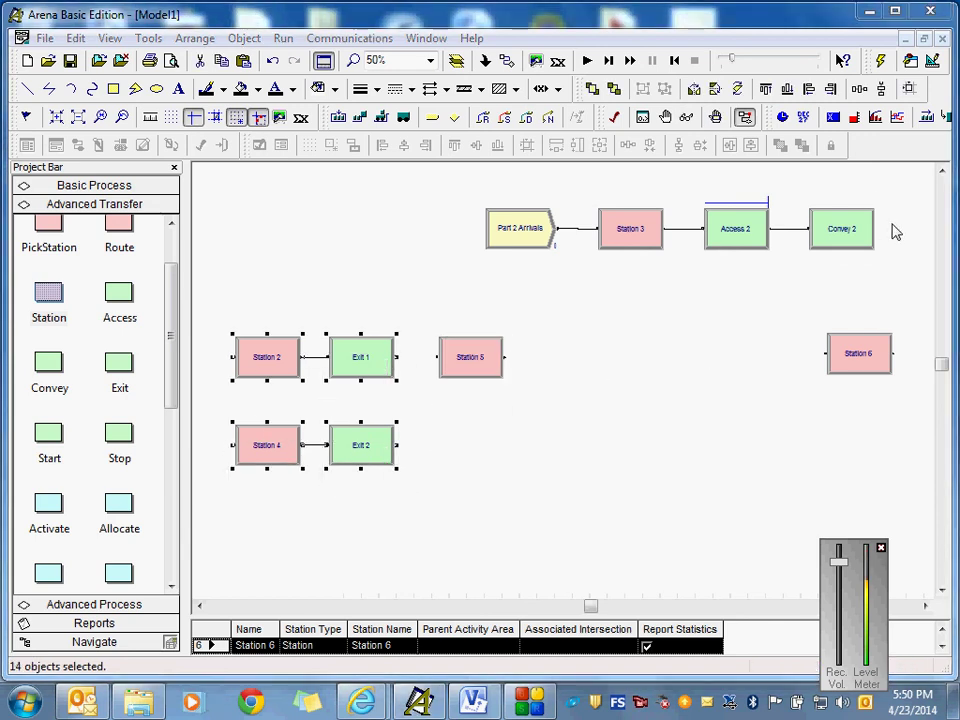
click(400, 425)
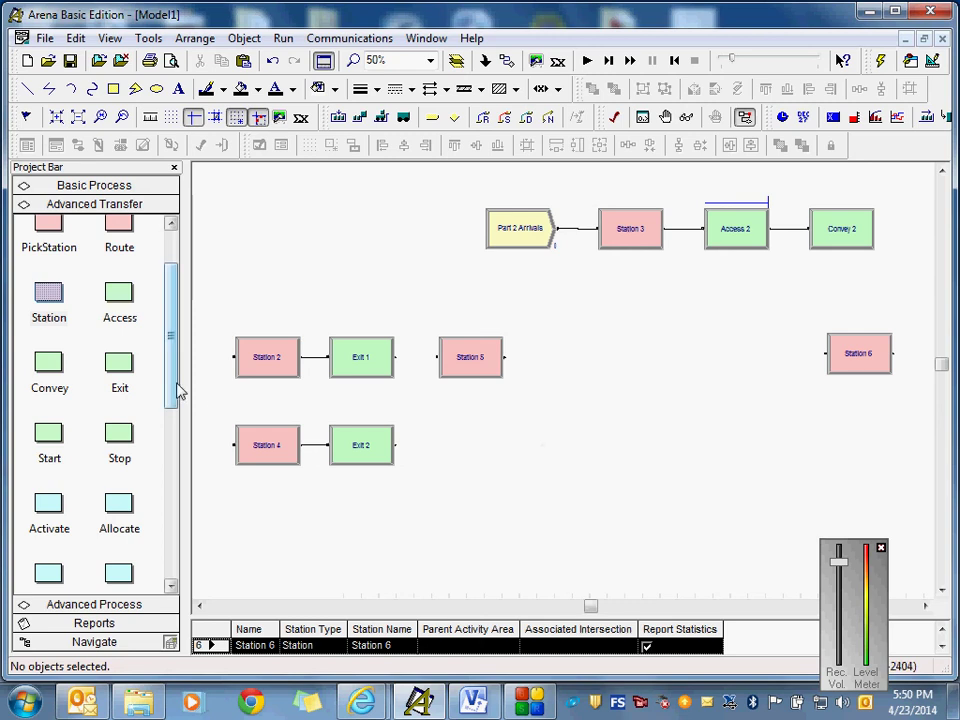
Step: Add a Request module after Station 5, a Transport module beside it, and a Free module near Station 6
drag(178, 392, 185, 468)
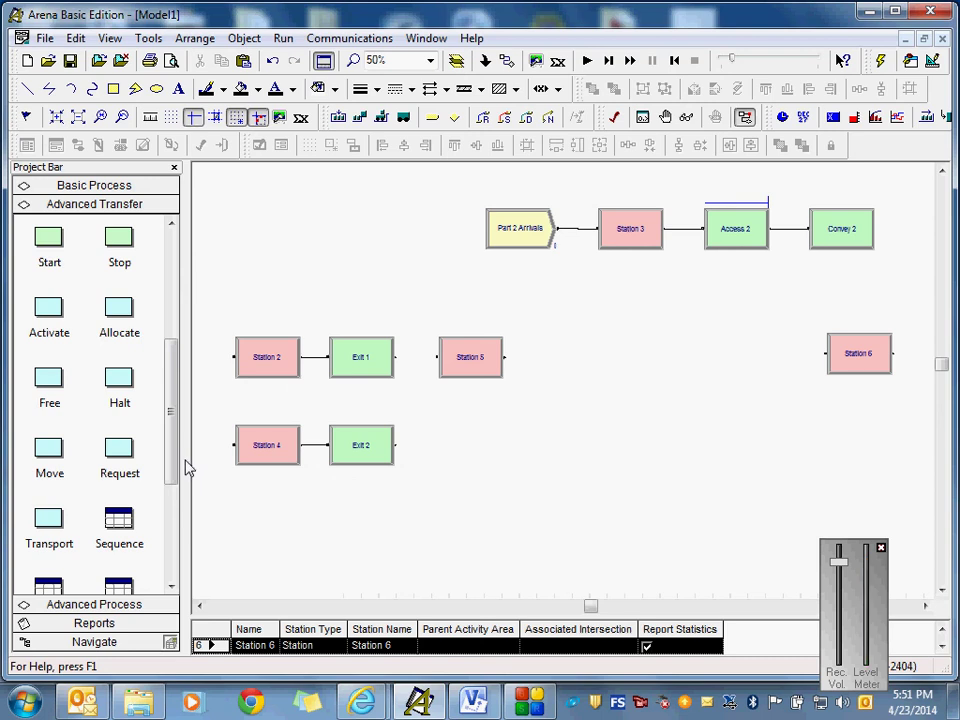
drag(125, 460, 544, 366)
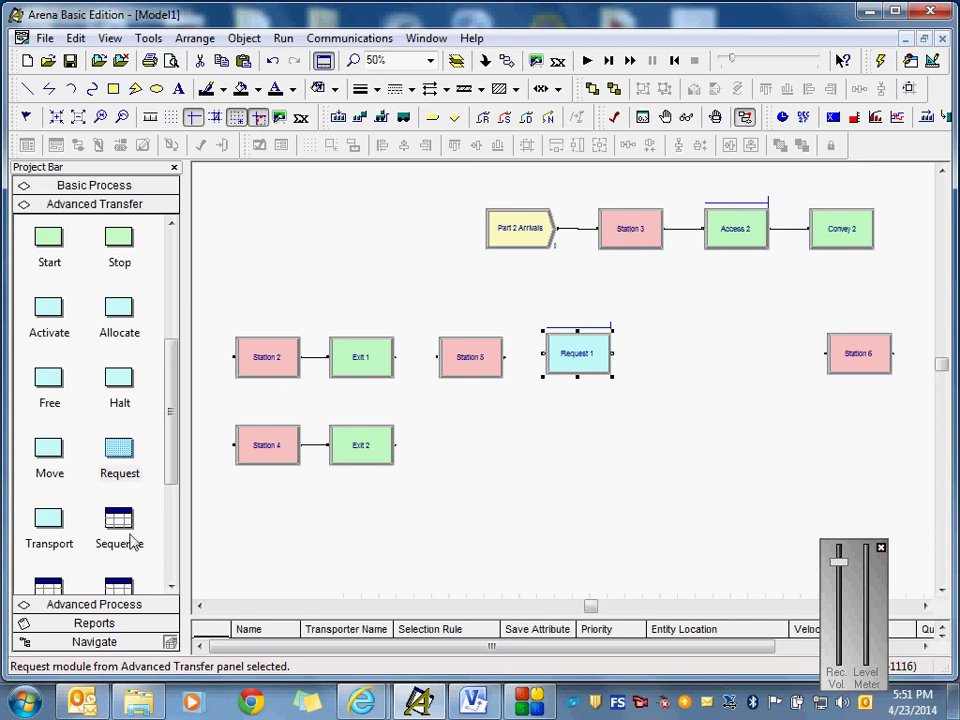
drag(49, 517, 655, 367)
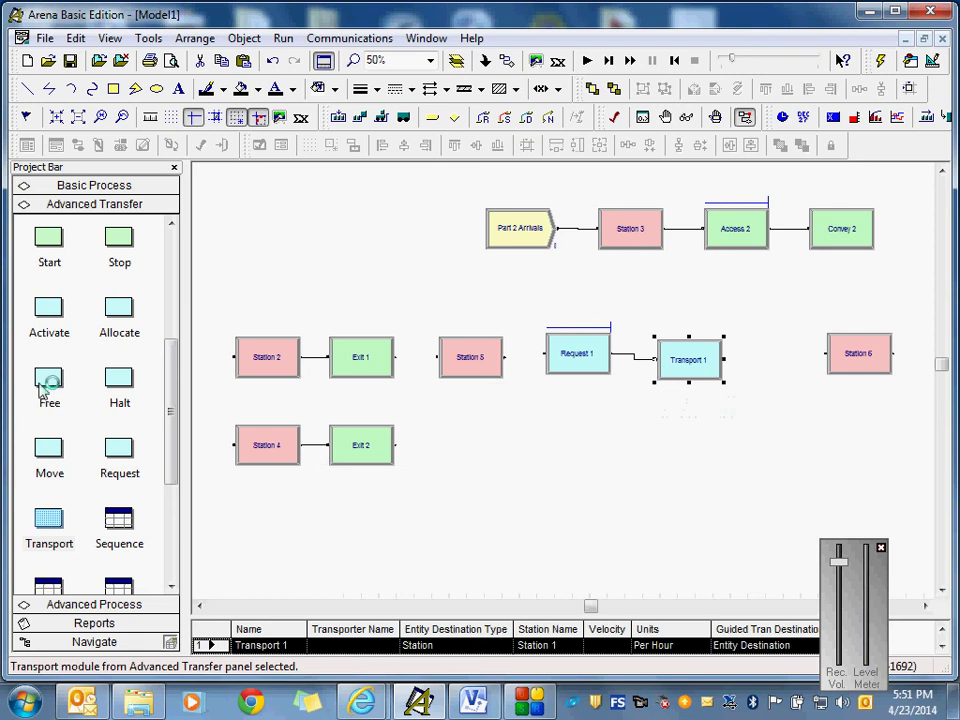
drag(48, 378, 778, 424)
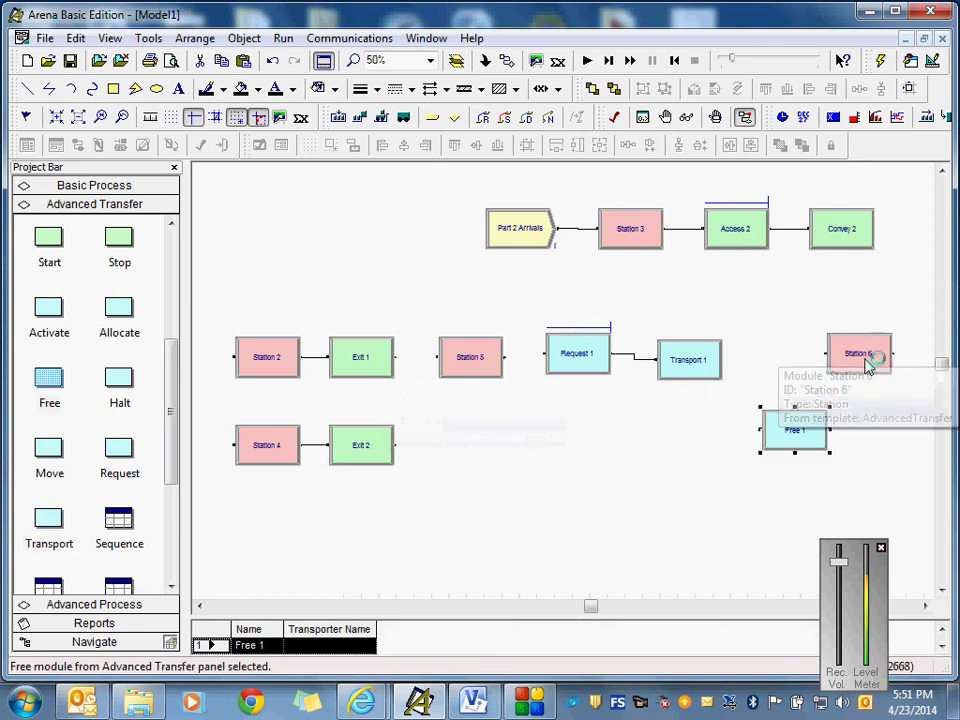
Step: Line up Request 1, Transport 1, Free 1 and Station 6 in the Exit 1 row, with Free 1 ahead of Station 6
drag(855, 355, 898, 358)
drag(812, 437, 818, 365)
drag(690, 366, 690, 362)
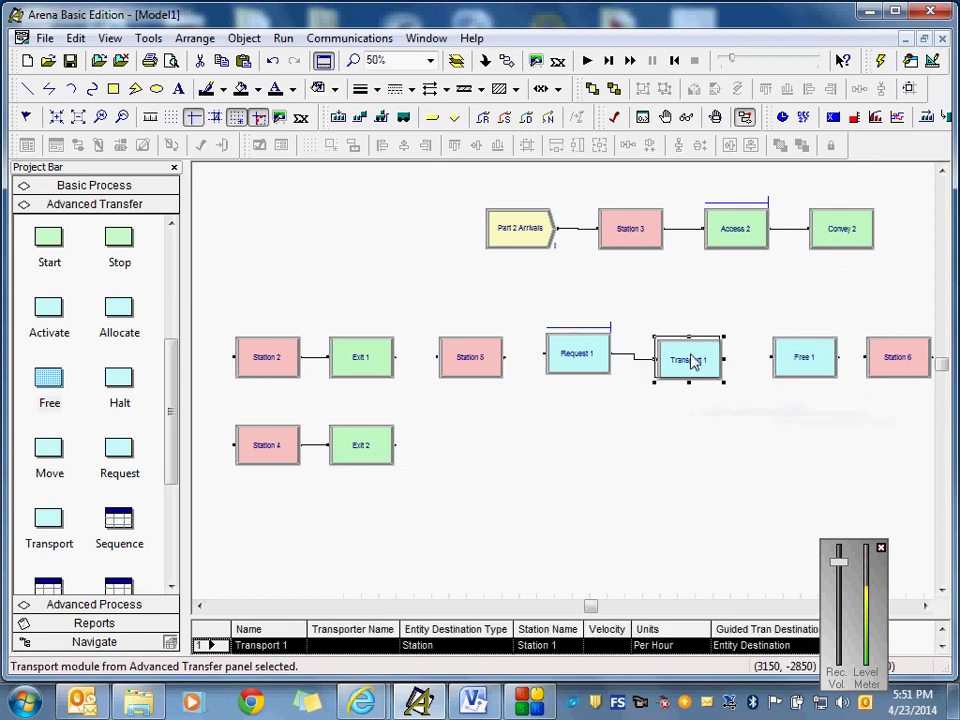
click(570, 366)
drag(575, 373, 572, 370)
click(618, 426)
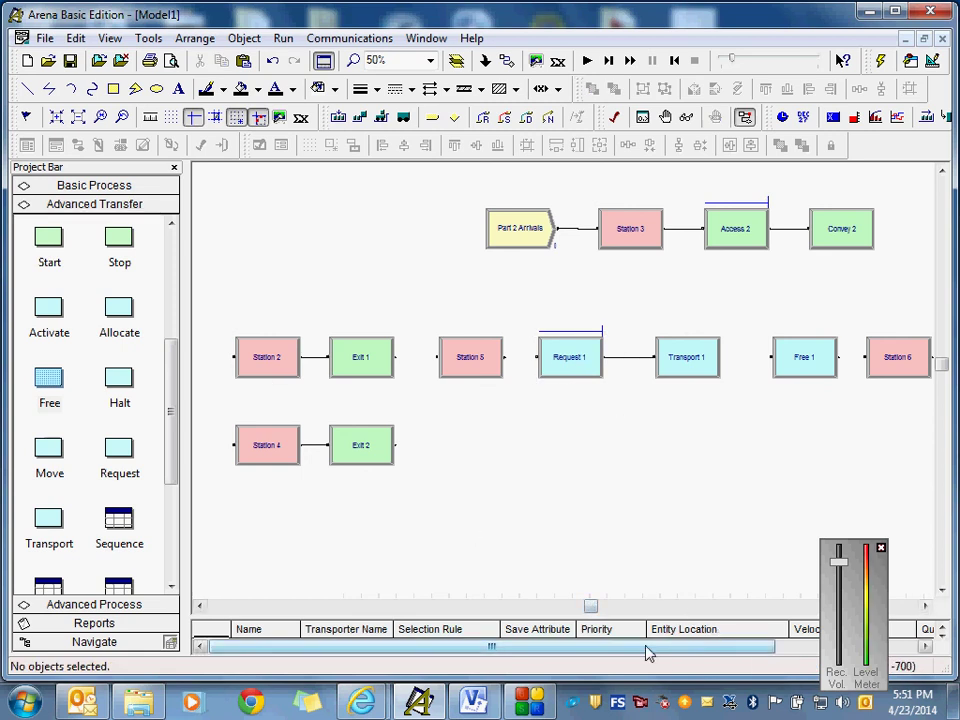
Step: Move Free 1 to the far side of Station 6 and shift both modules closer to Transport 1
drag(591, 609, 606, 610)
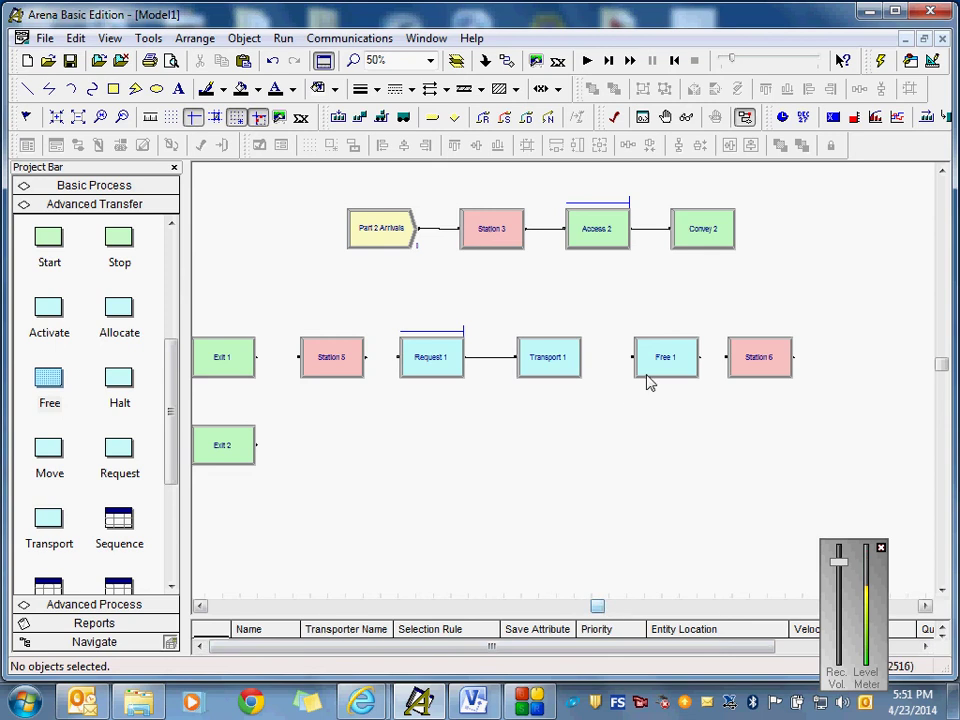
drag(655, 367, 848, 367)
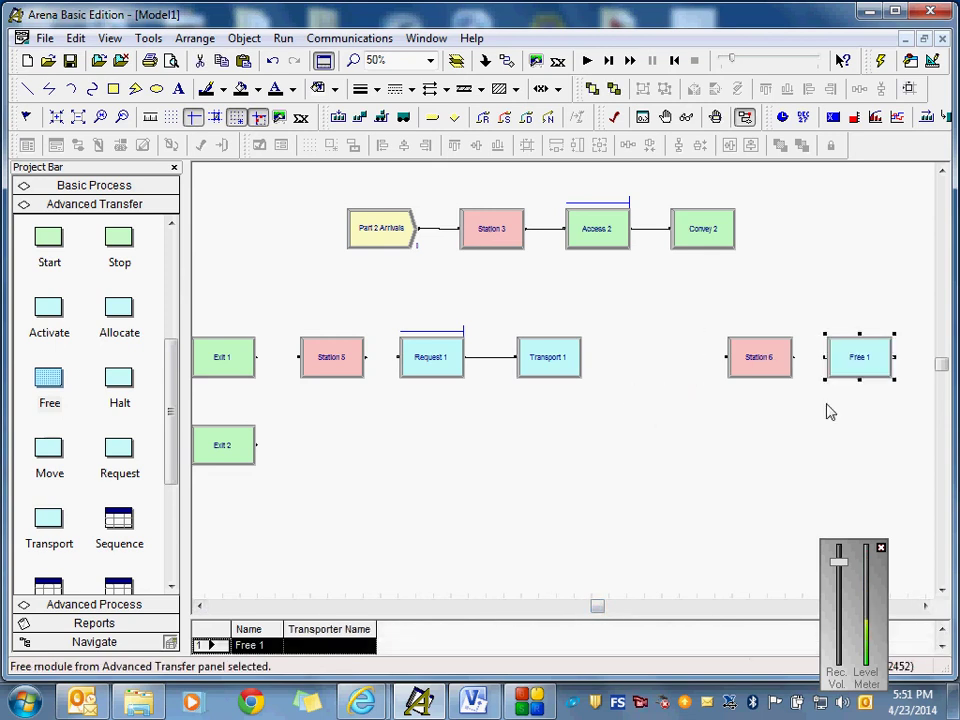
click(746, 465)
drag(746, 375, 657, 375)
drag(842, 373, 754, 371)
click(720, 418)
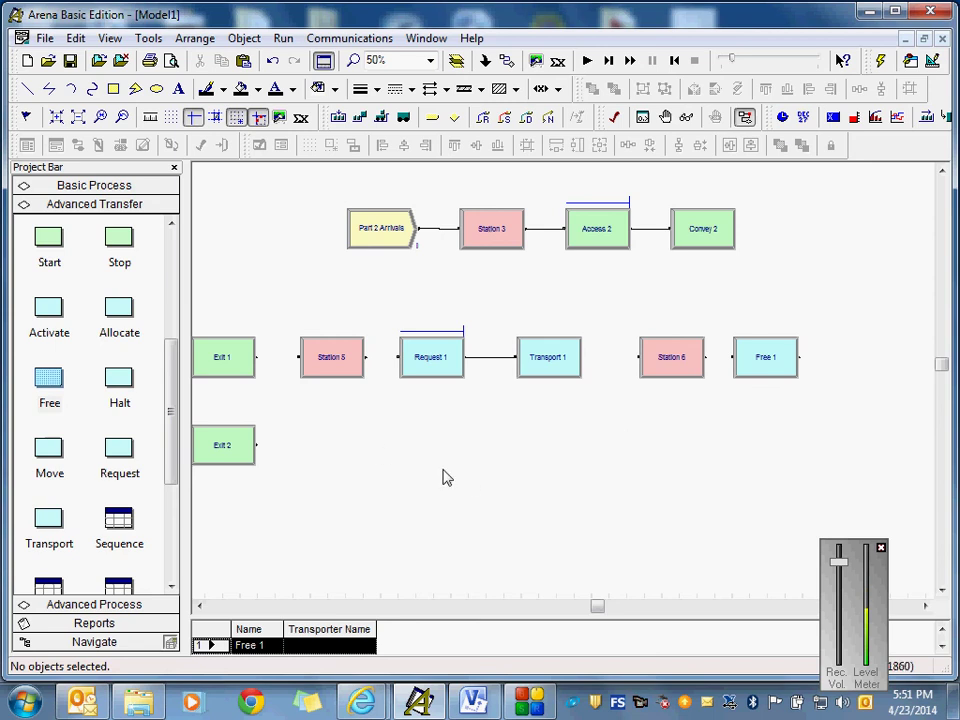
Step: Connect Exit 1 to Station 5, and Station 5 to Request 1
drag(598, 607, 591, 608)
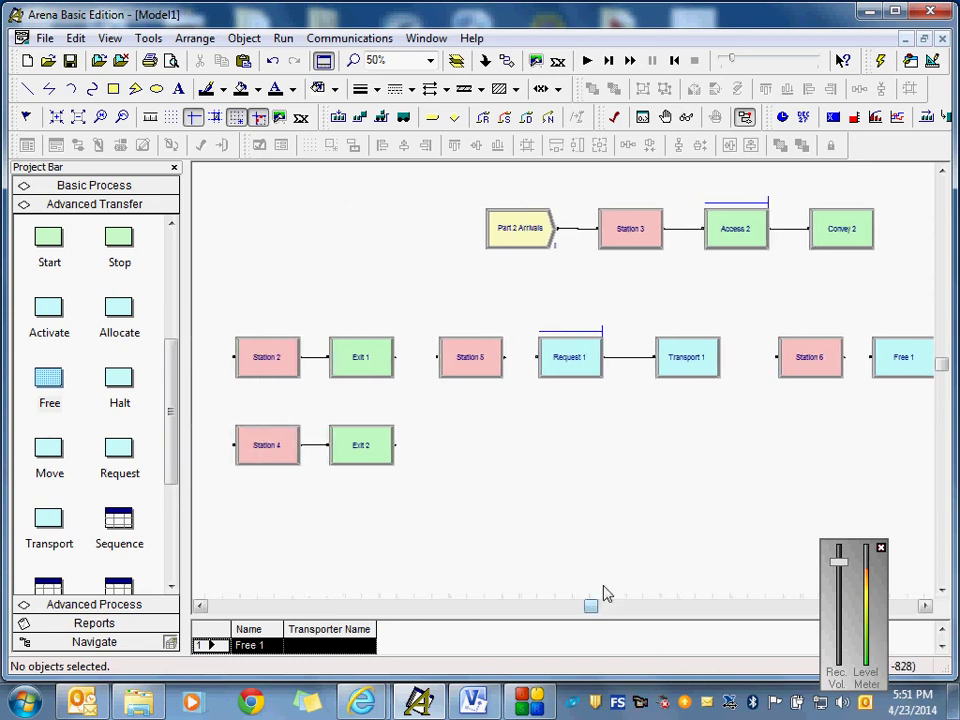
mouse_move(470, 367)
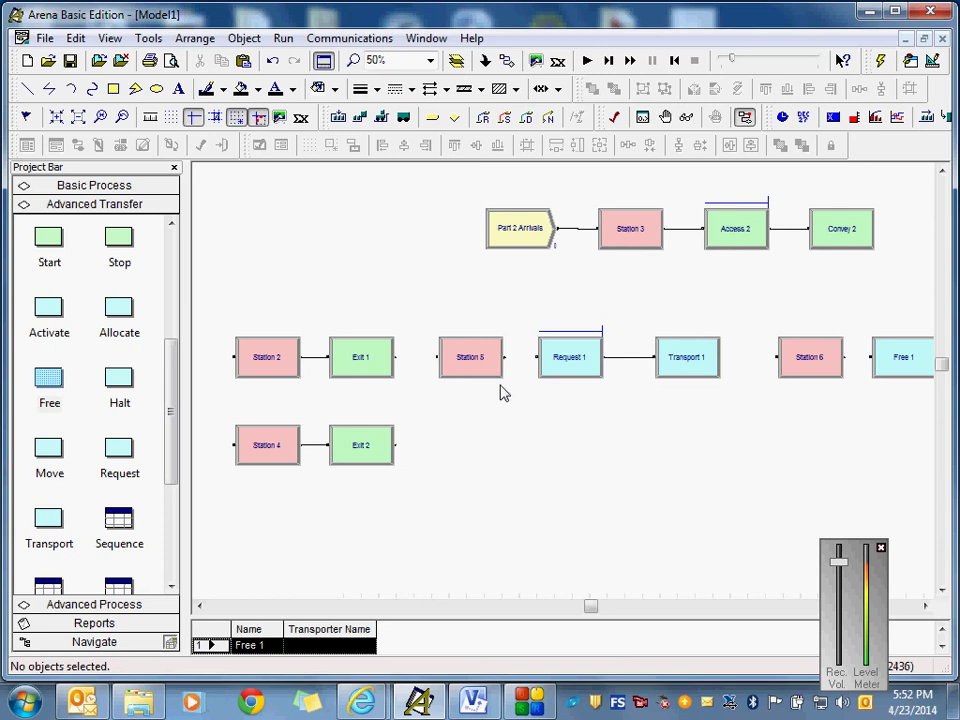
click(507, 61)
click(395, 357)
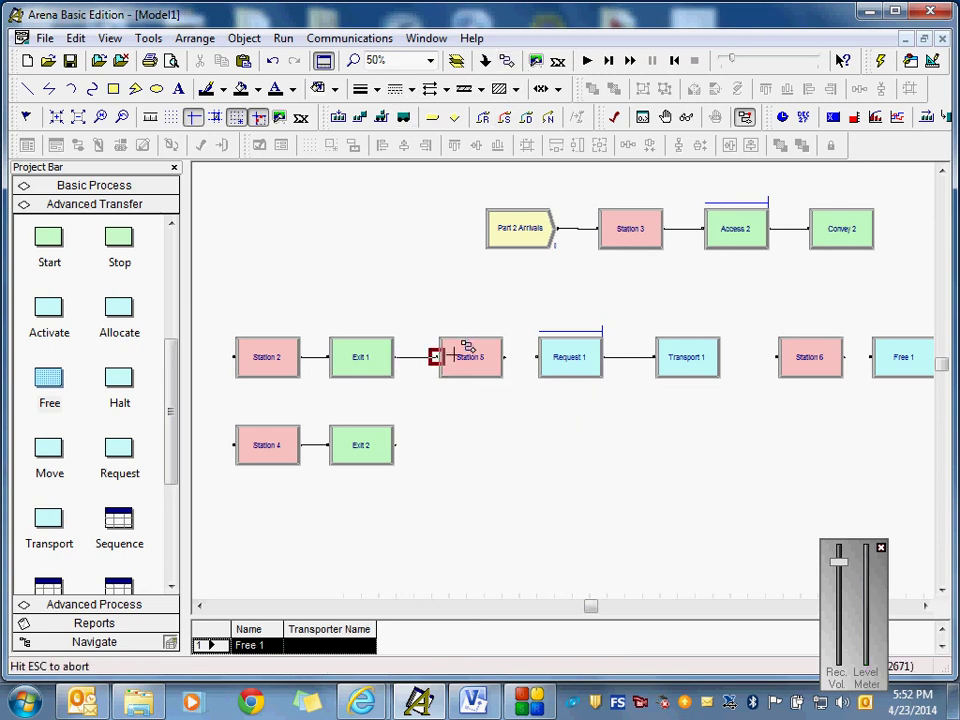
click(436, 357)
click(507, 61)
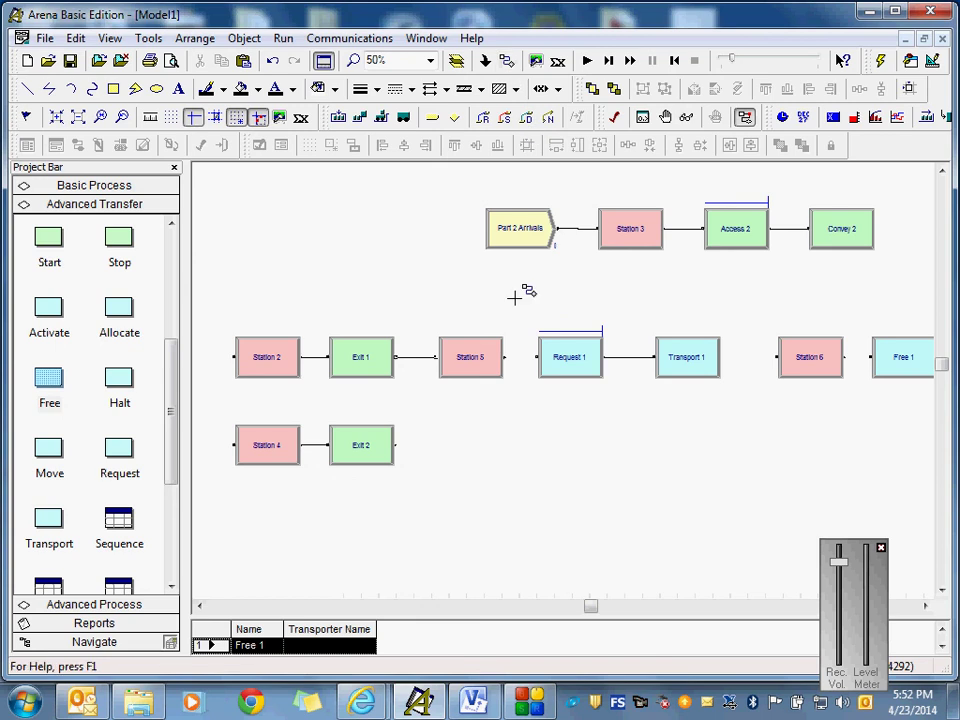
click(507, 358)
click(540, 357)
click(591, 512)
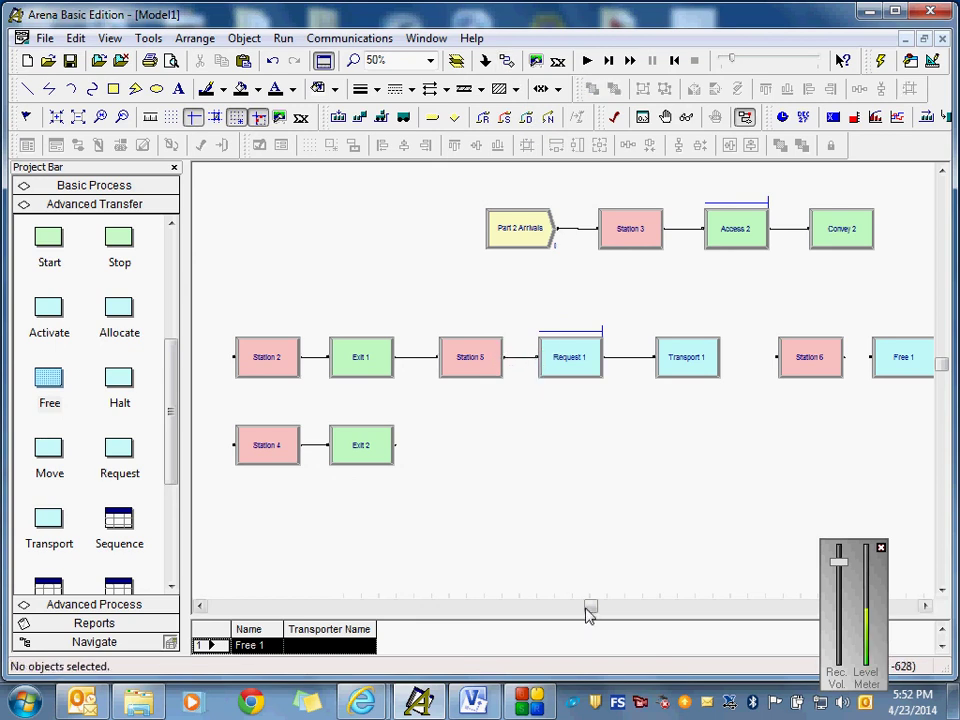
Step: Configure Request 1 to request the transporter Fork Lift 1 with a velocity of 1
drag(591, 606, 611, 609)
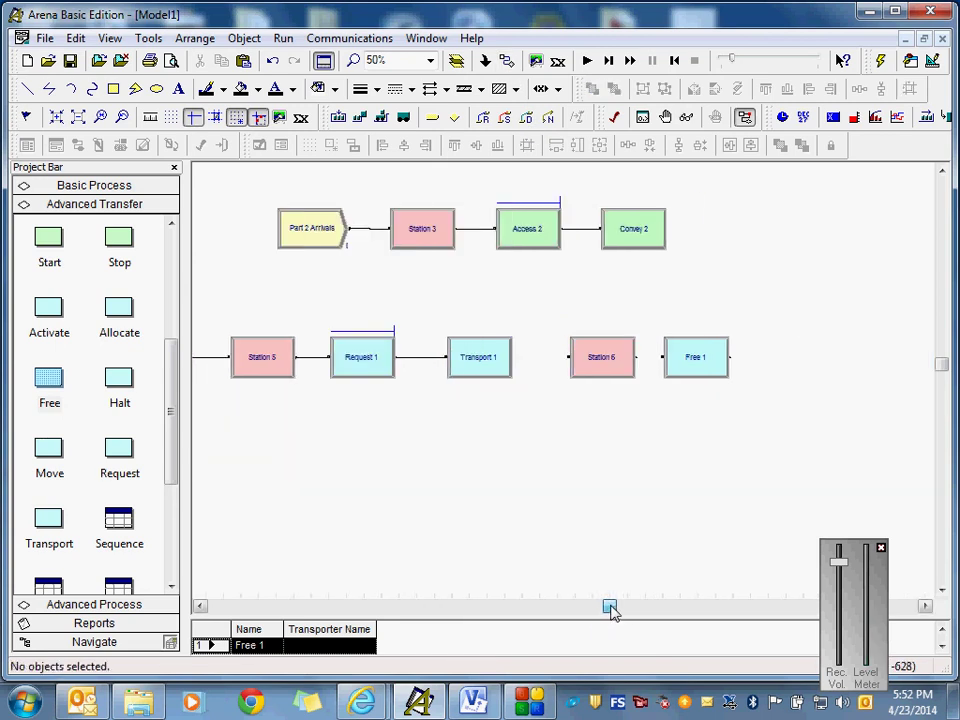
double_click(365, 368)
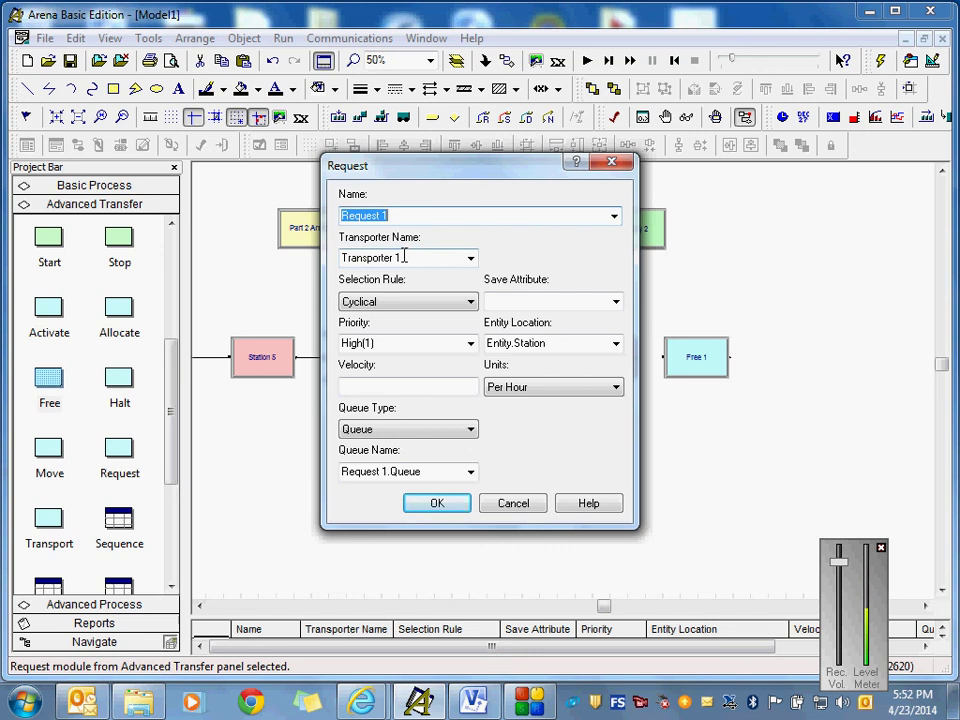
key(Tab)
text(Fo)
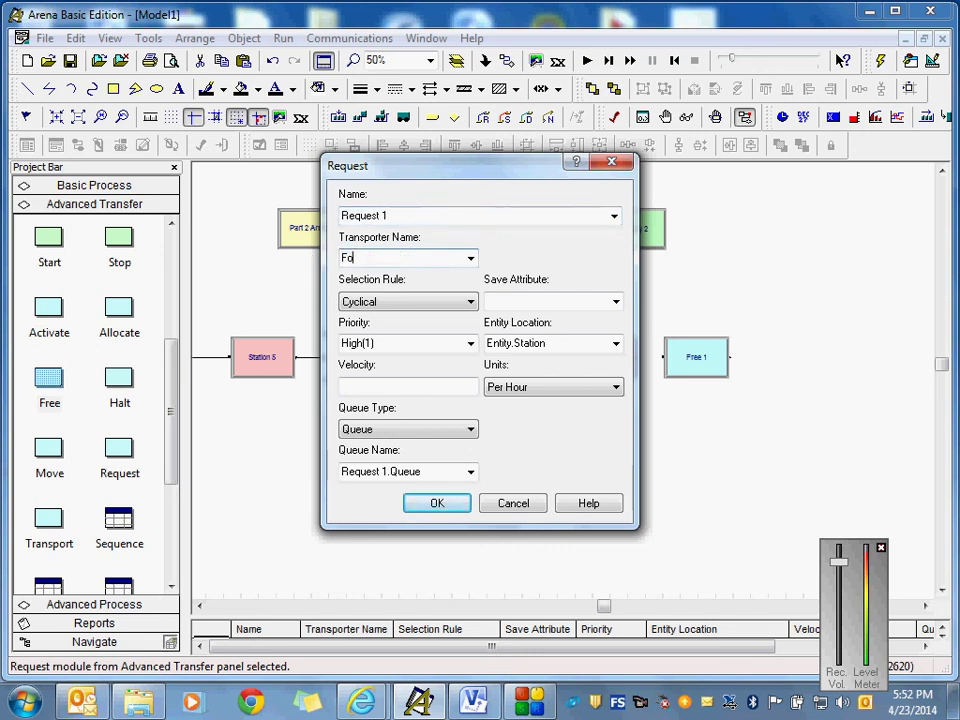
text(rk Li)
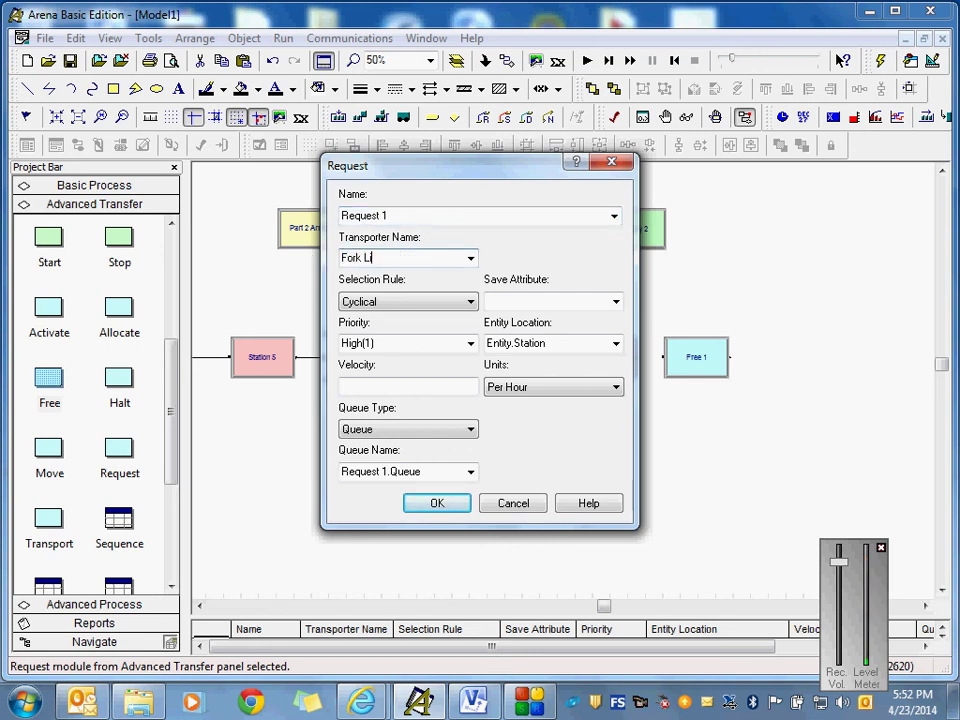
text(ft 1)
click(381, 388)
text(1)
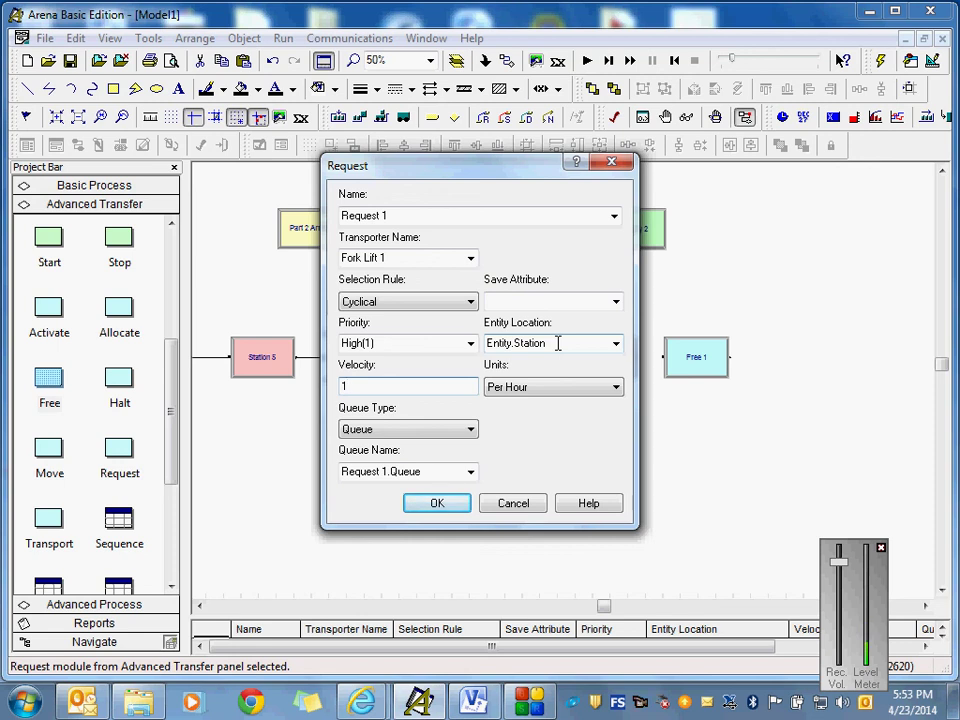
click(437, 504)
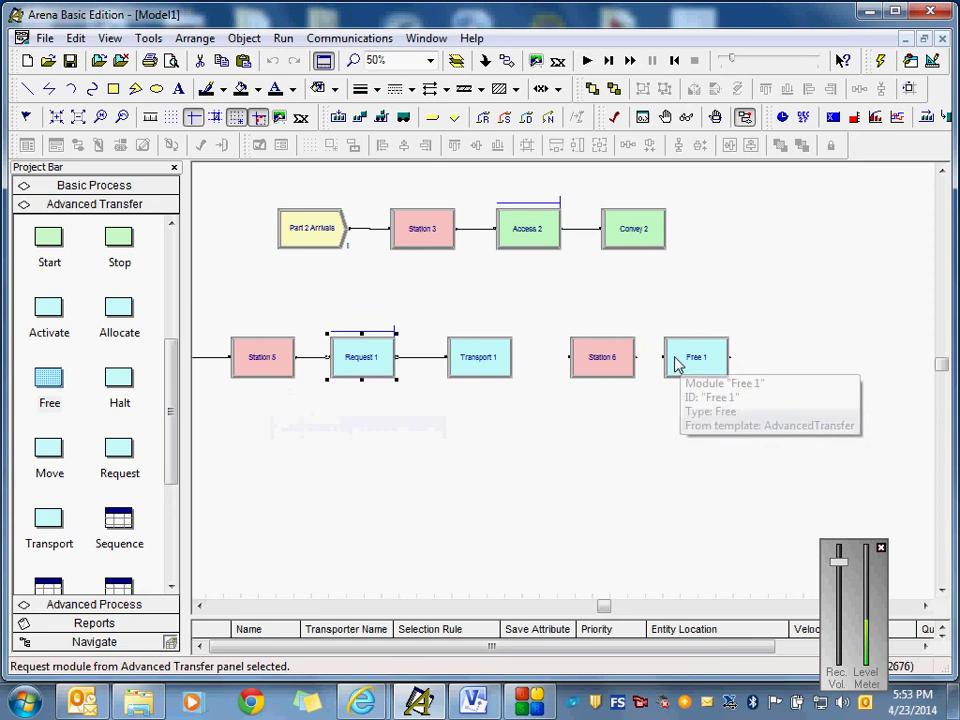
Step: Configure Transport 1 to move entities with Fork Lift 1 to Station 6 at a velocity of 1
double_click(488, 370)
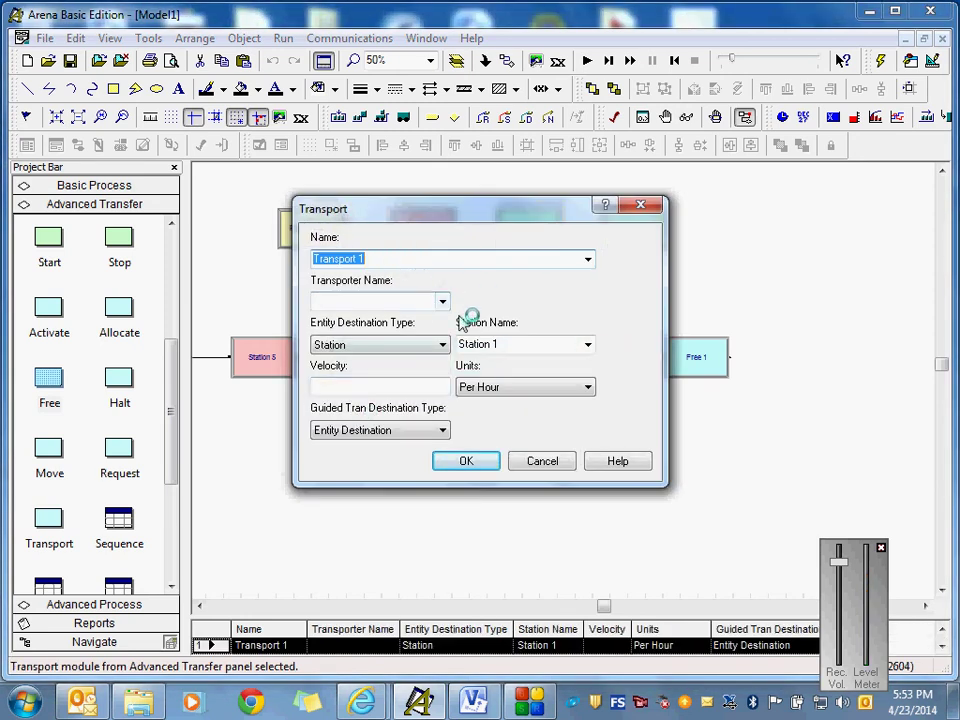
click(442, 301)
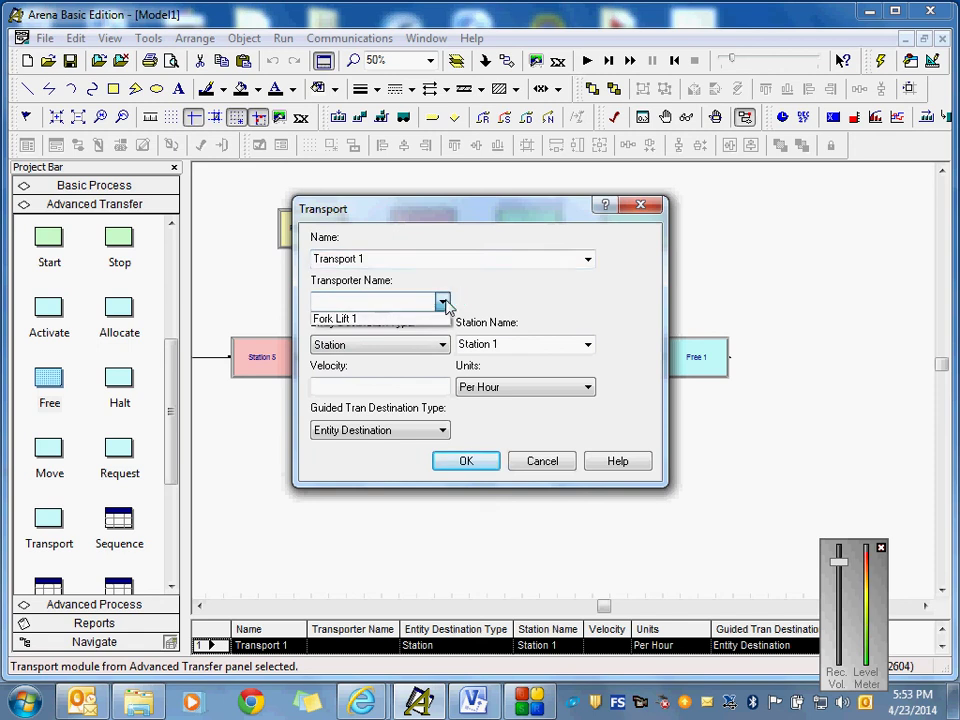
click(380, 320)
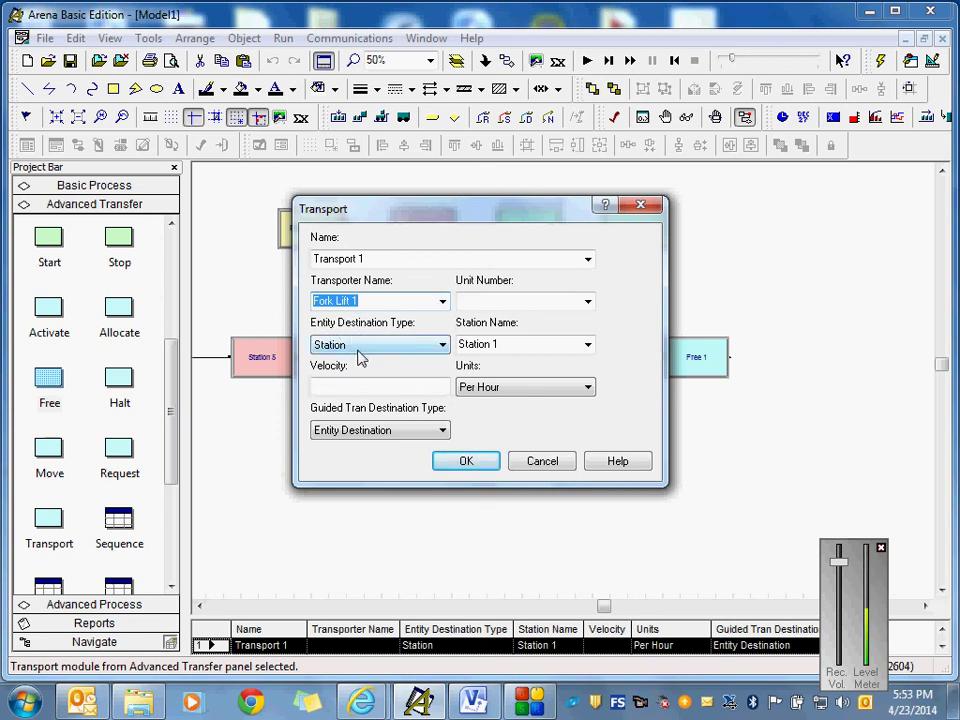
click(590, 346)
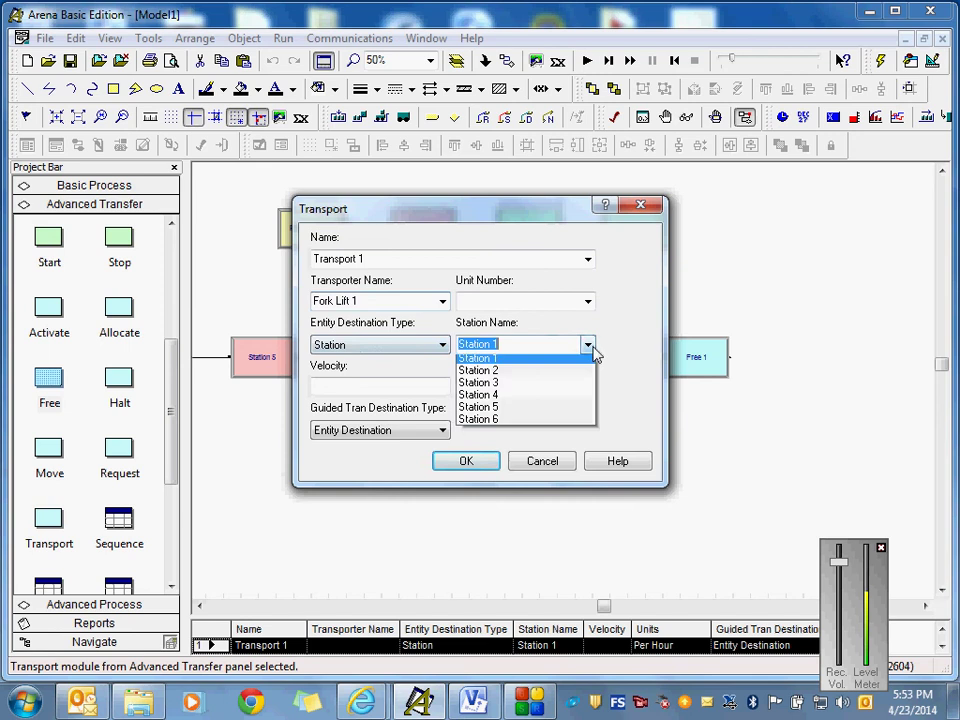
click(514, 419)
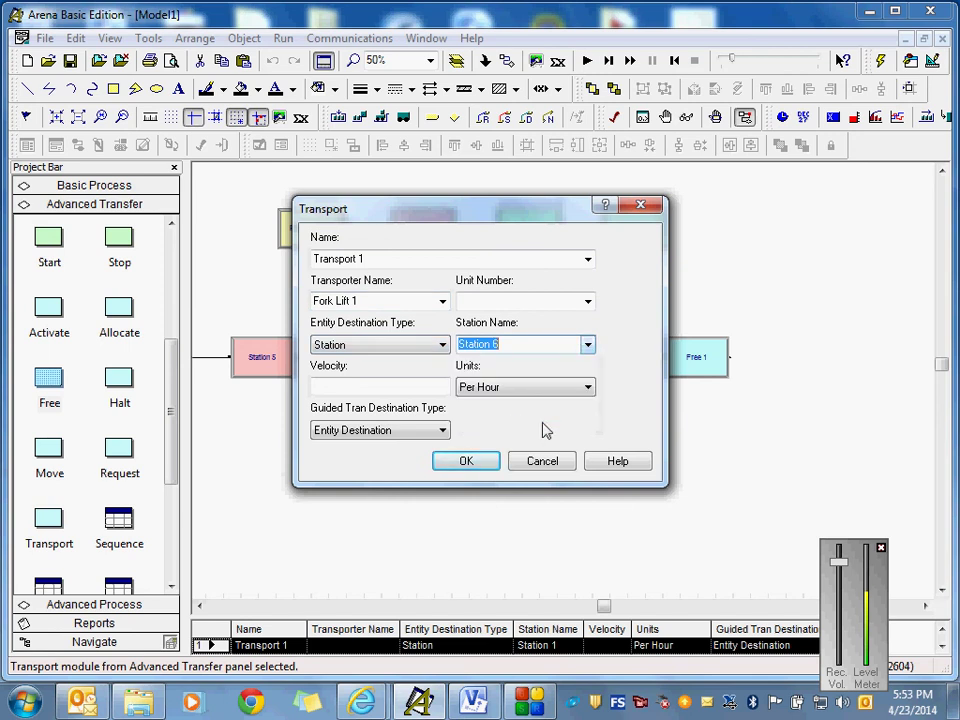
click(377, 389)
text(1)
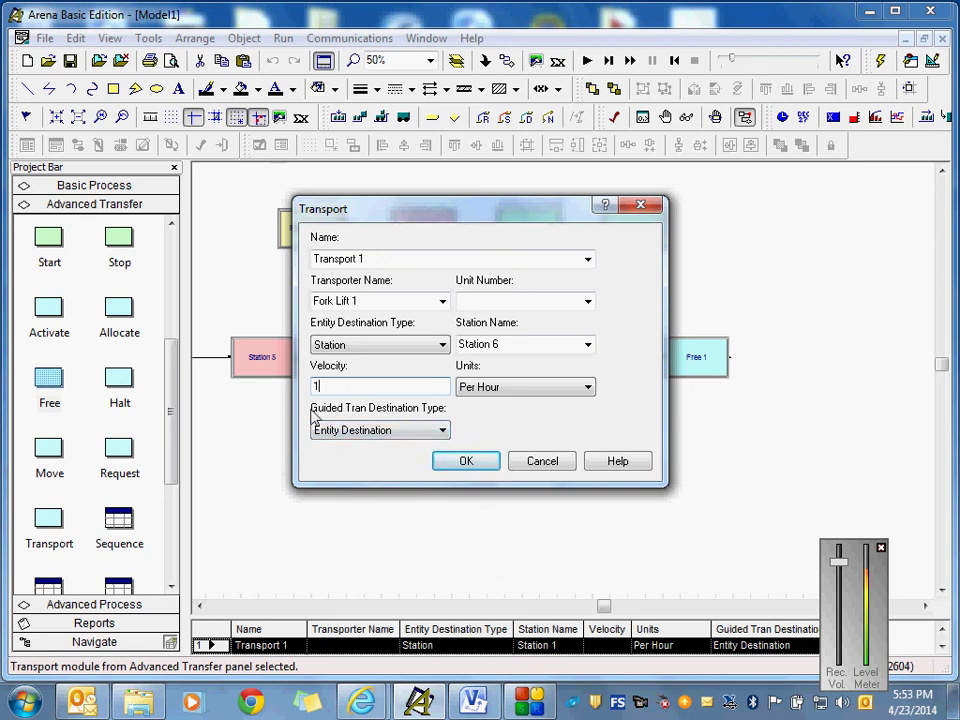
click(443, 430)
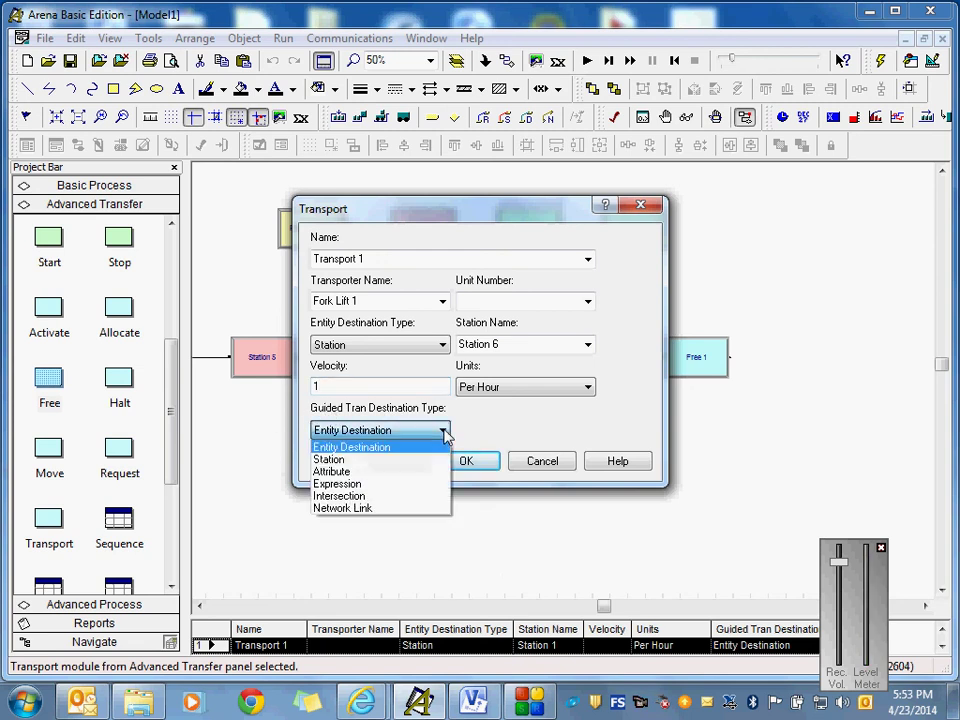
click(445, 431)
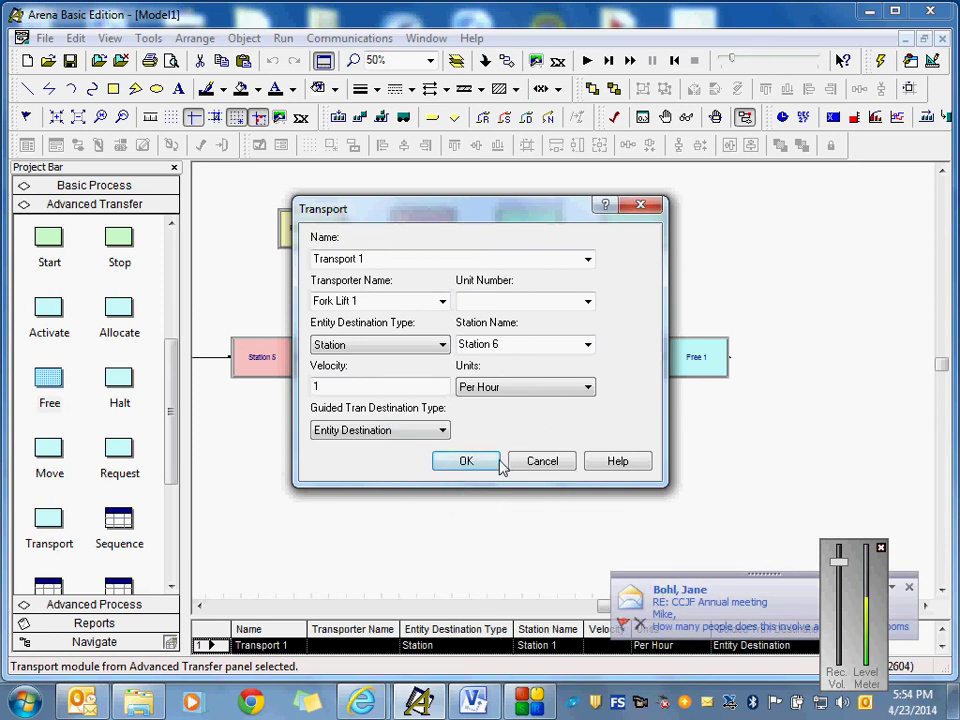
click(467, 467)
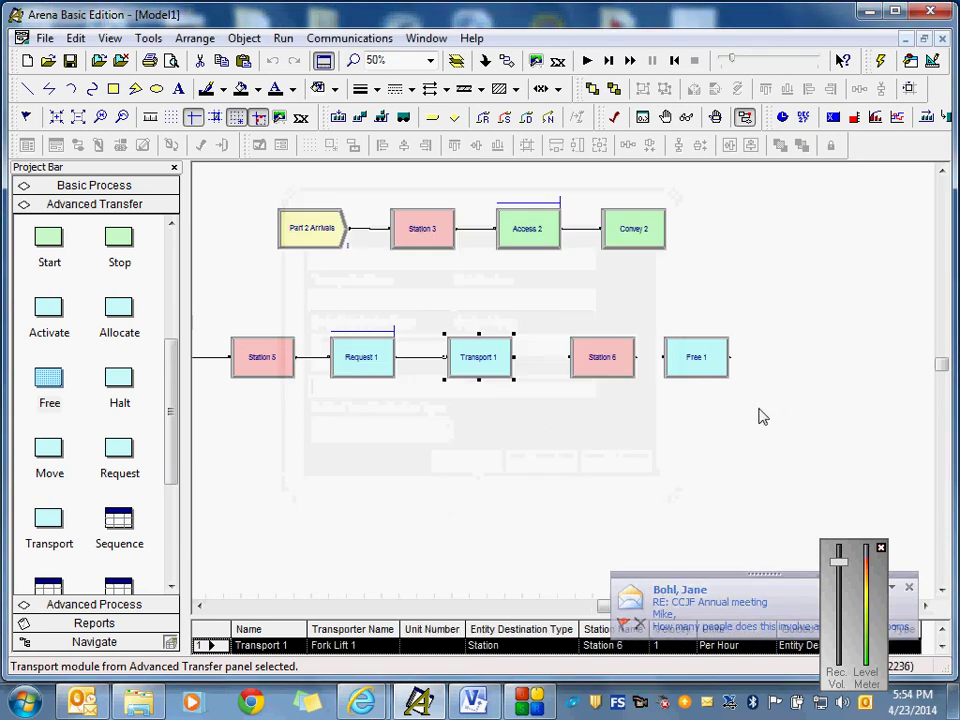
Step: Configure Free 1 to release the transporter Fork Lift 1
double_click(710, 373)
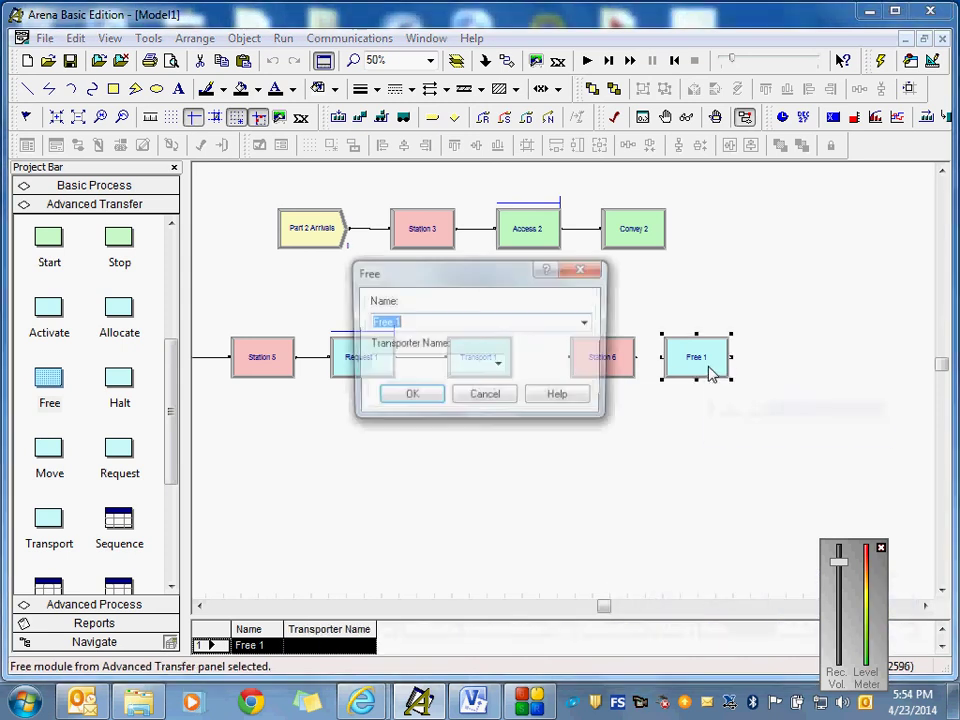
click(497, 367)
click(460, 385)
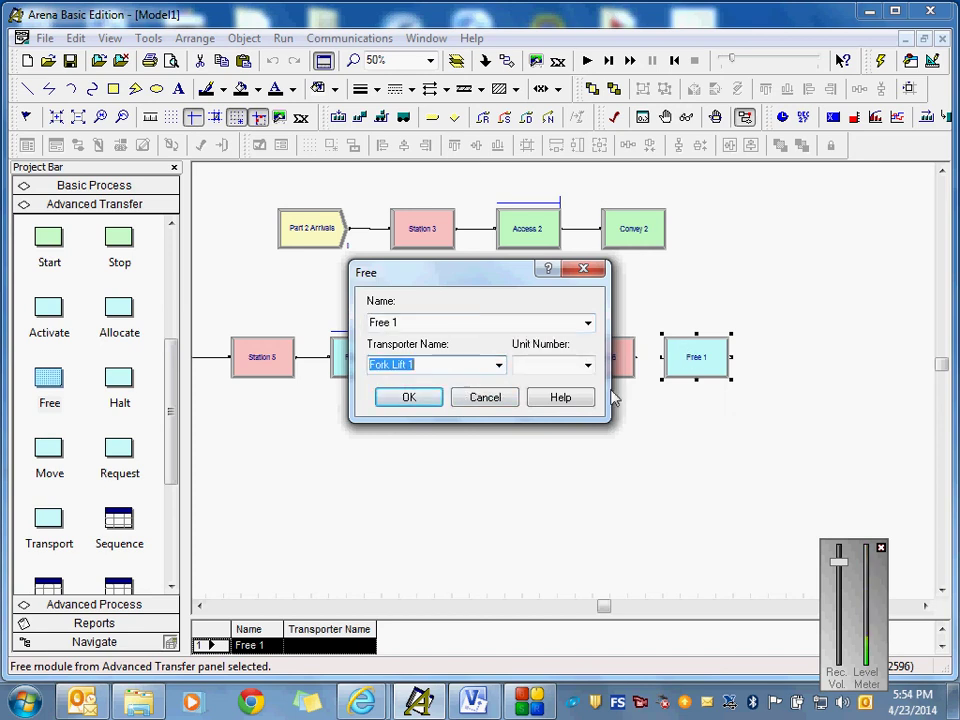
click(409, 398)
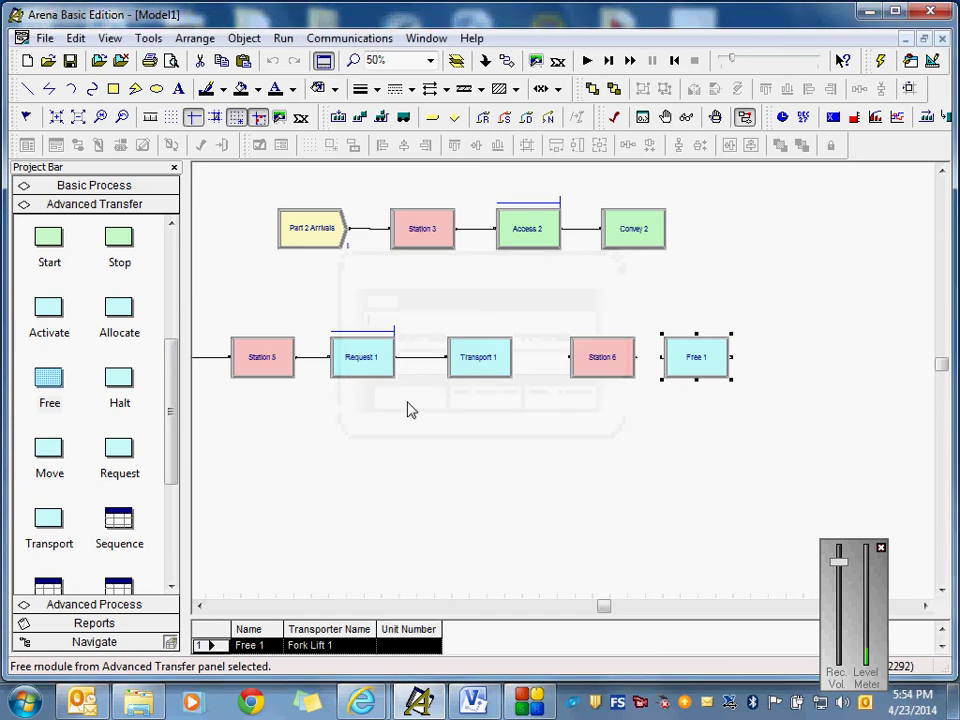
double_click(696, 358)
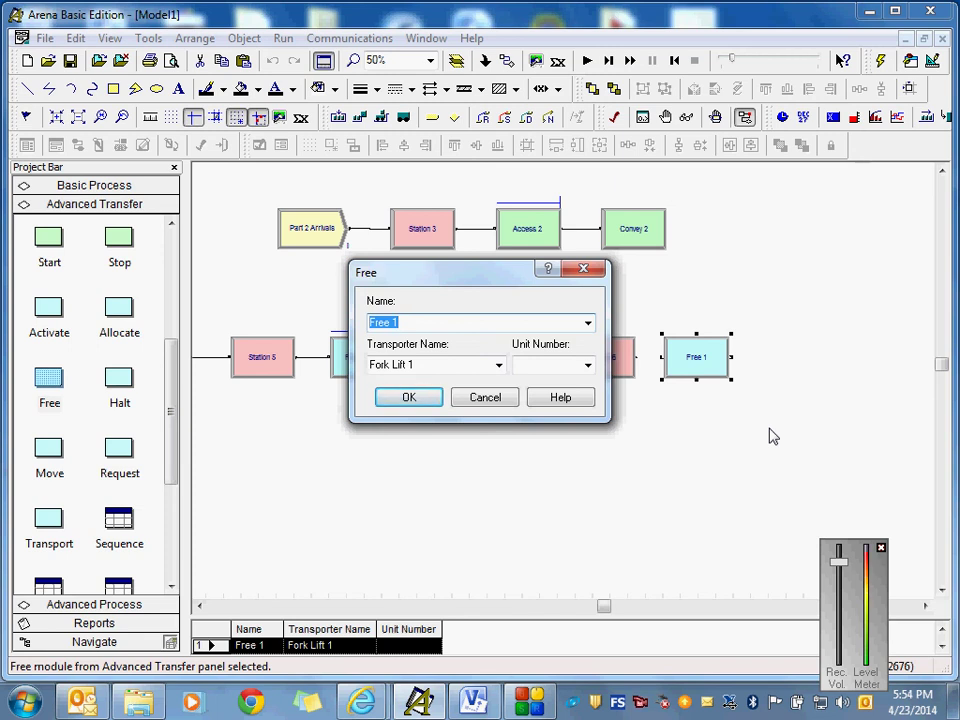
click(403, 400)
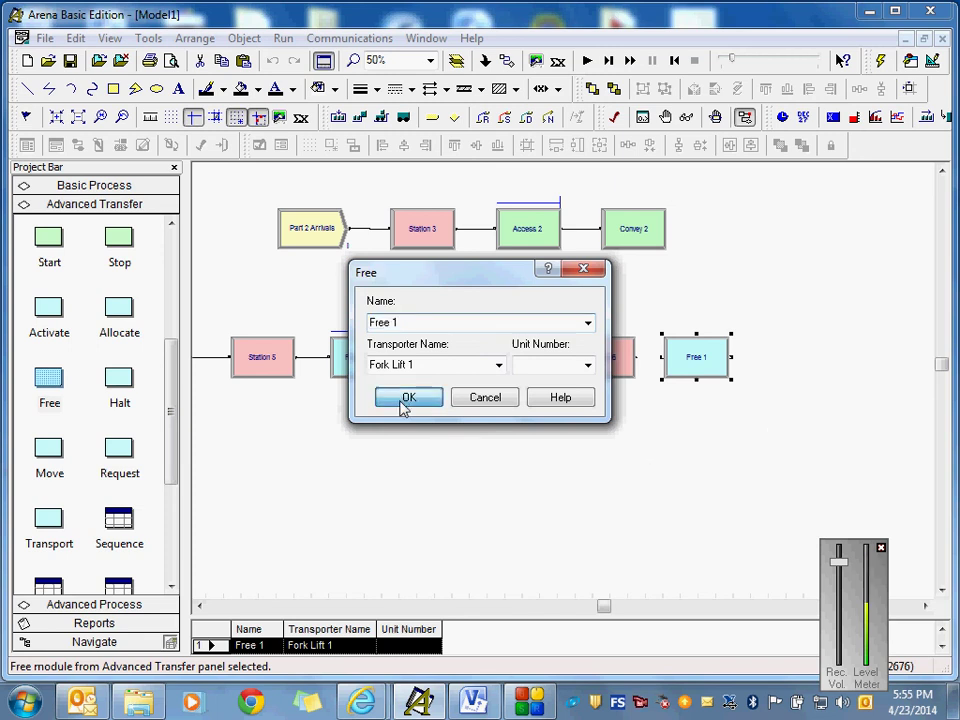
Step: Add a Dispose module after Free 1 and connect Station 6 to Free 1
click(130, 186)
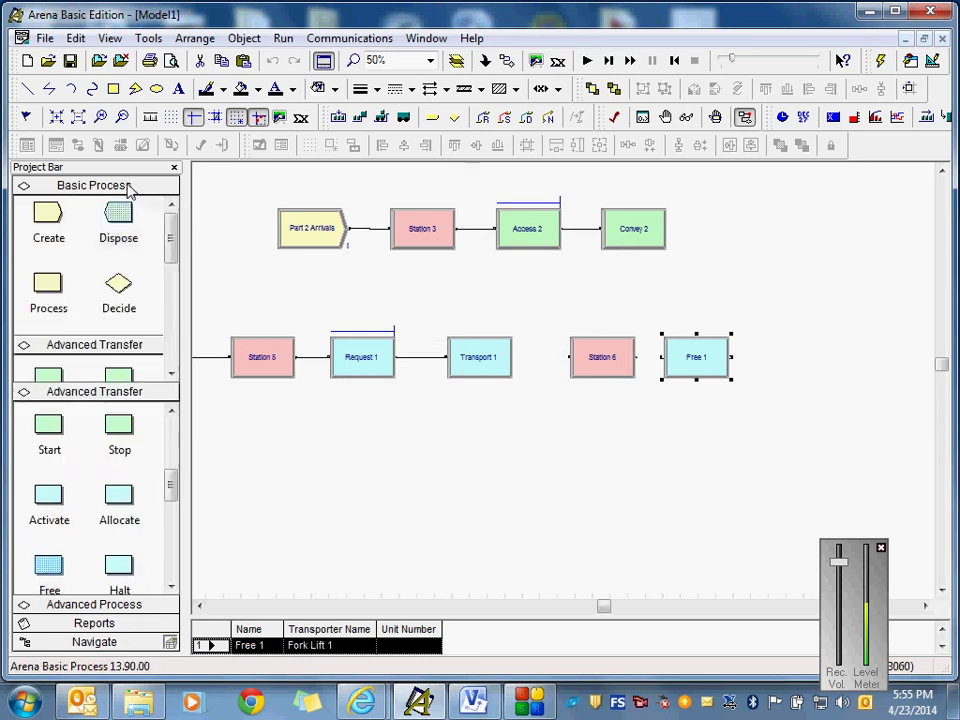
click(127, 235)
drag(127, 235, 810, 366)
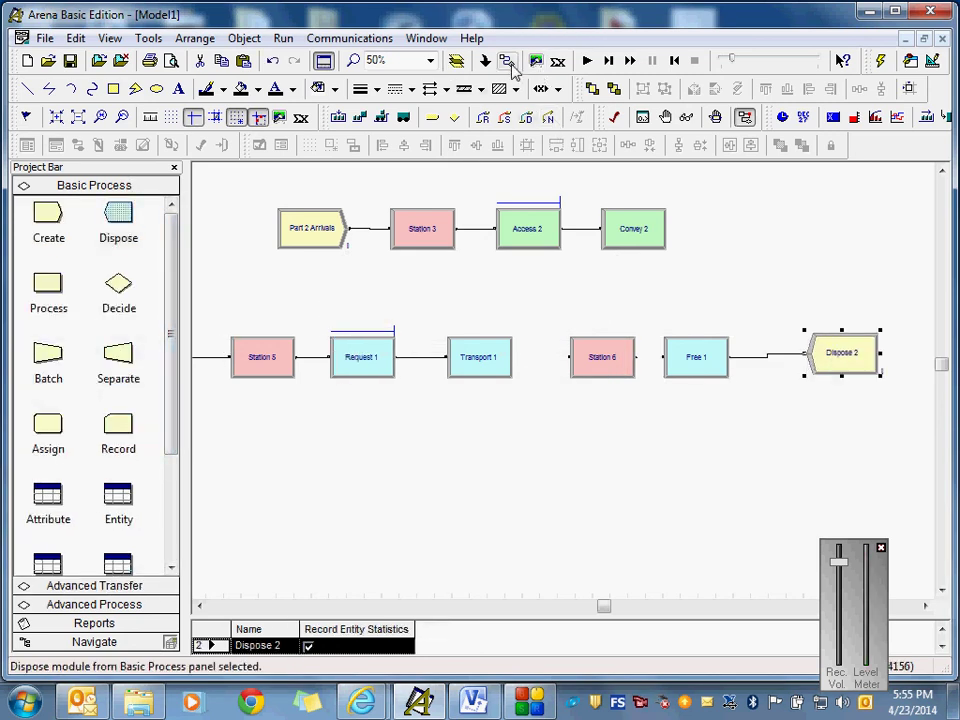
click(636, 358)
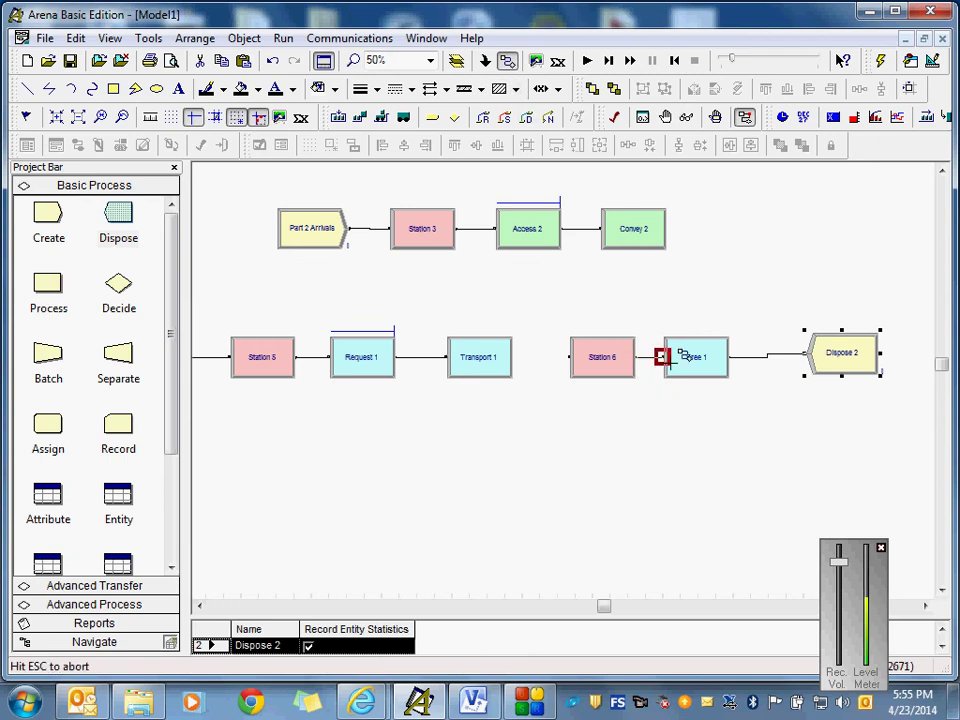
click(664, 357)
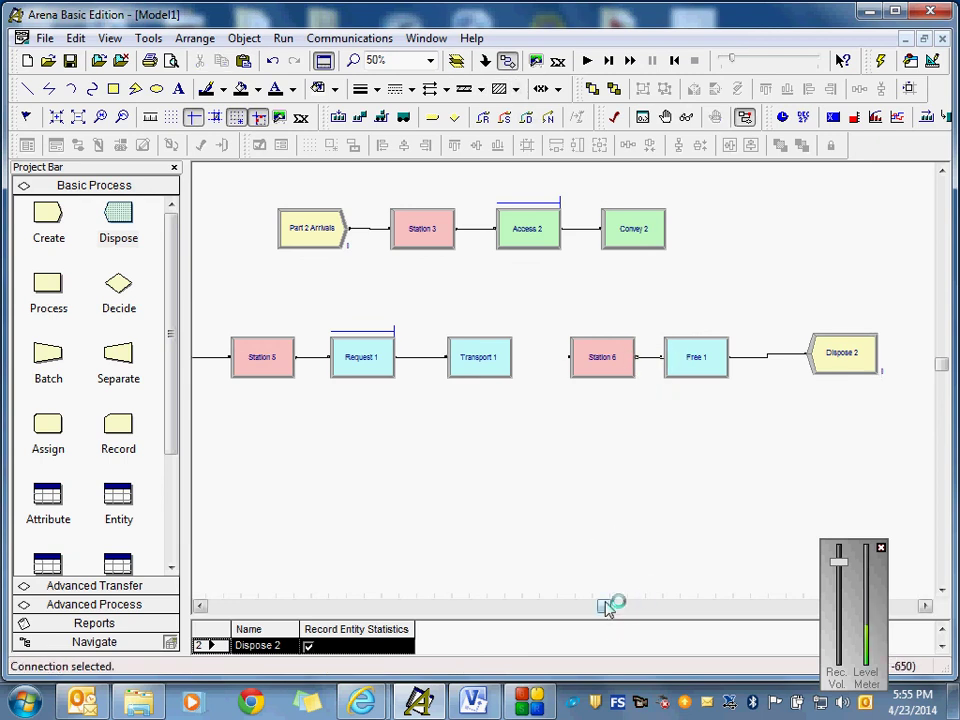
Step: Connect Exit 2 to the Dispose 2 module at the end of the Exit 1 row
drag(611, 606, 597, 608)
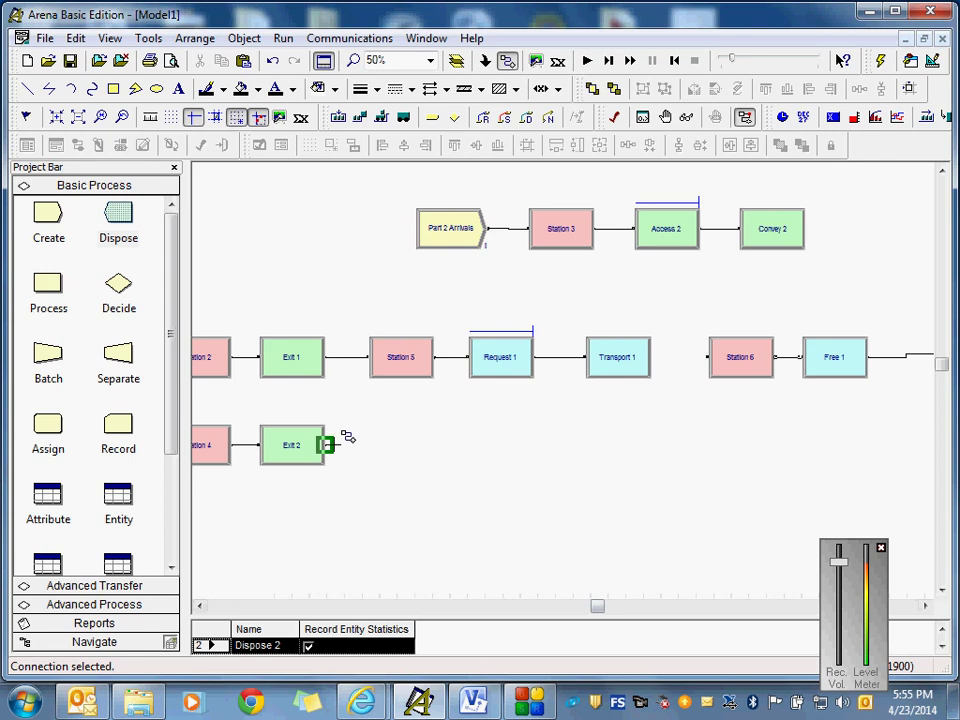
drag(597, 608, 603, 609)
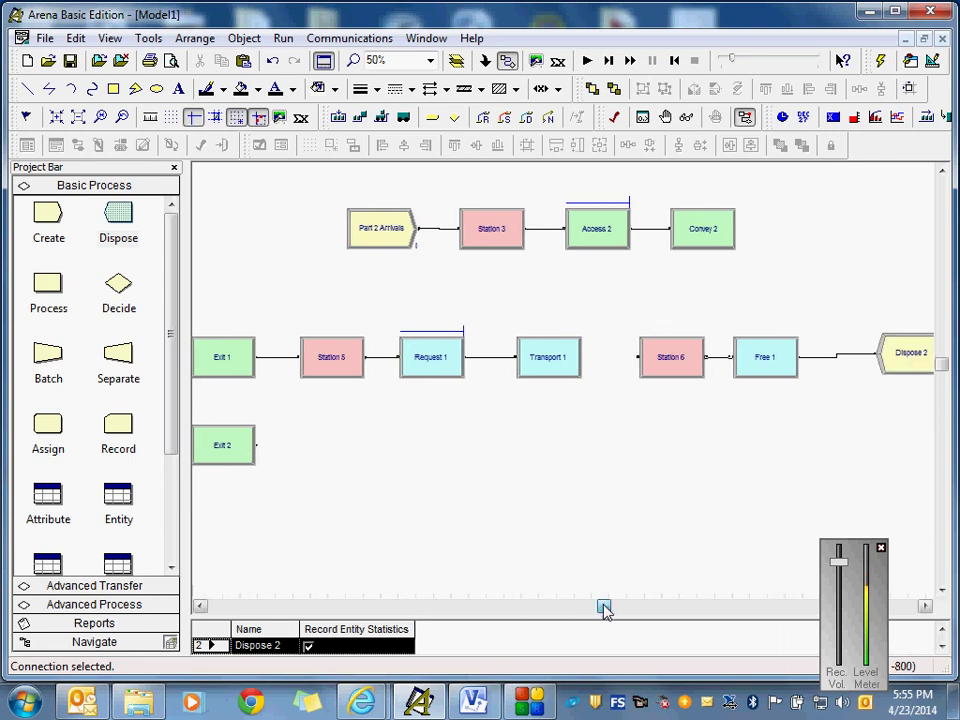
click(257, 444)
click(874, 354)
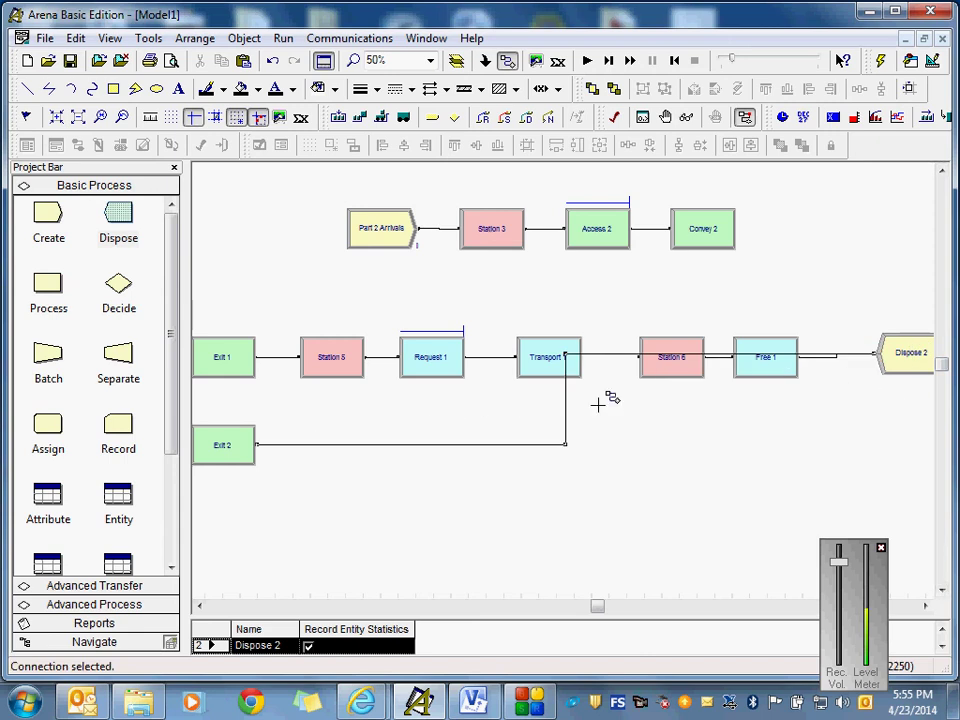
Step: Move Dispose 2 down to about the level of the Exit 2 row, clear of the upper row's modules
click(507, 61)
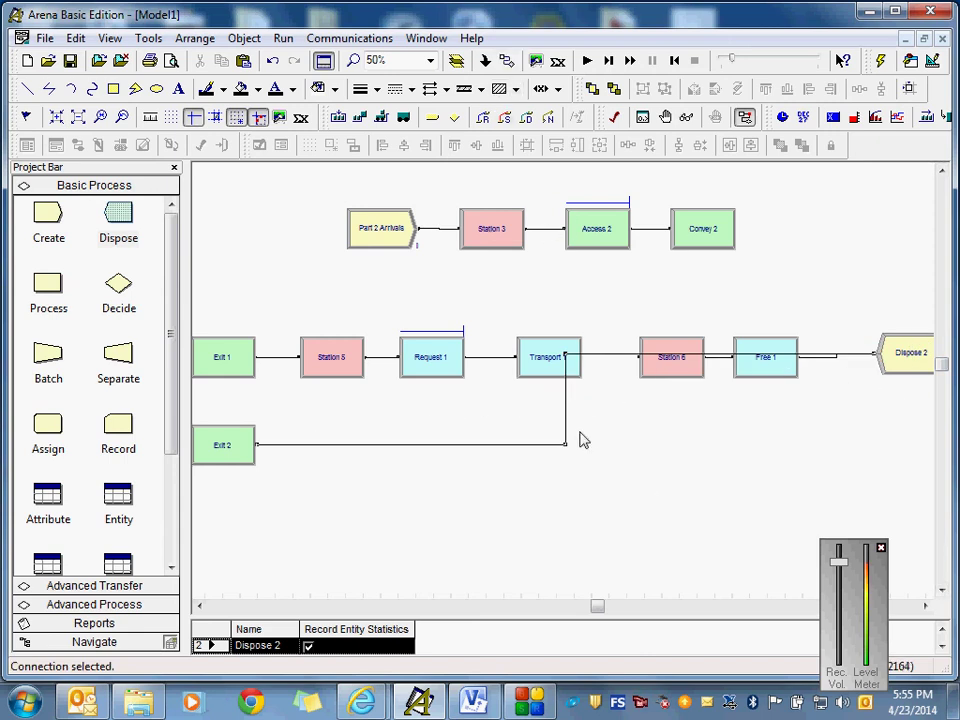
click(578, 484)
click(568, 442)
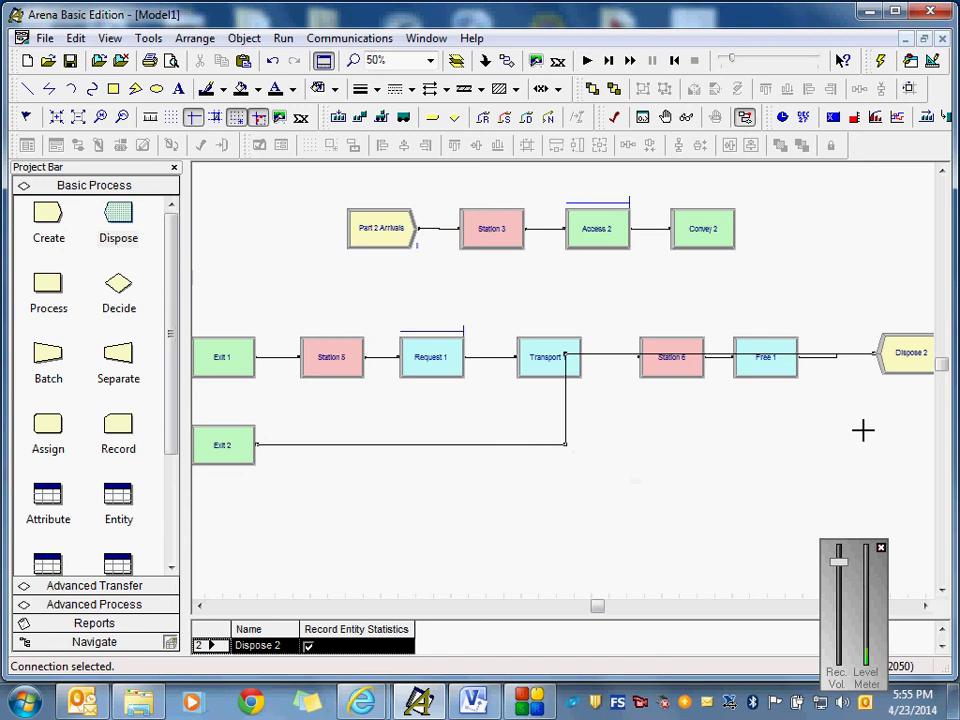
click(732, 501)
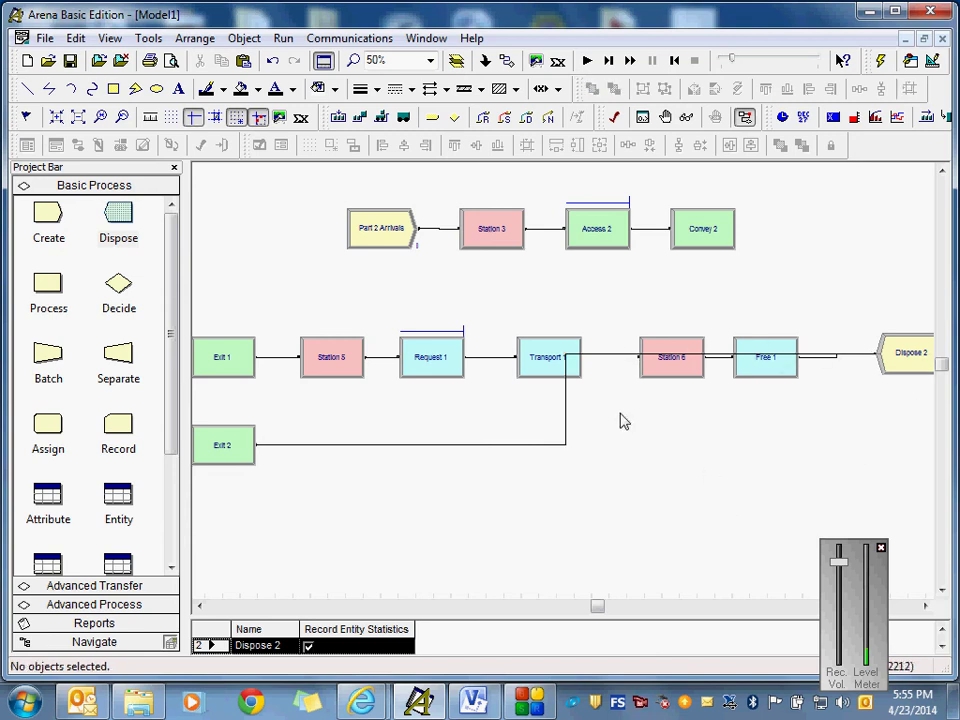
drag(908, 354, 900, 446)
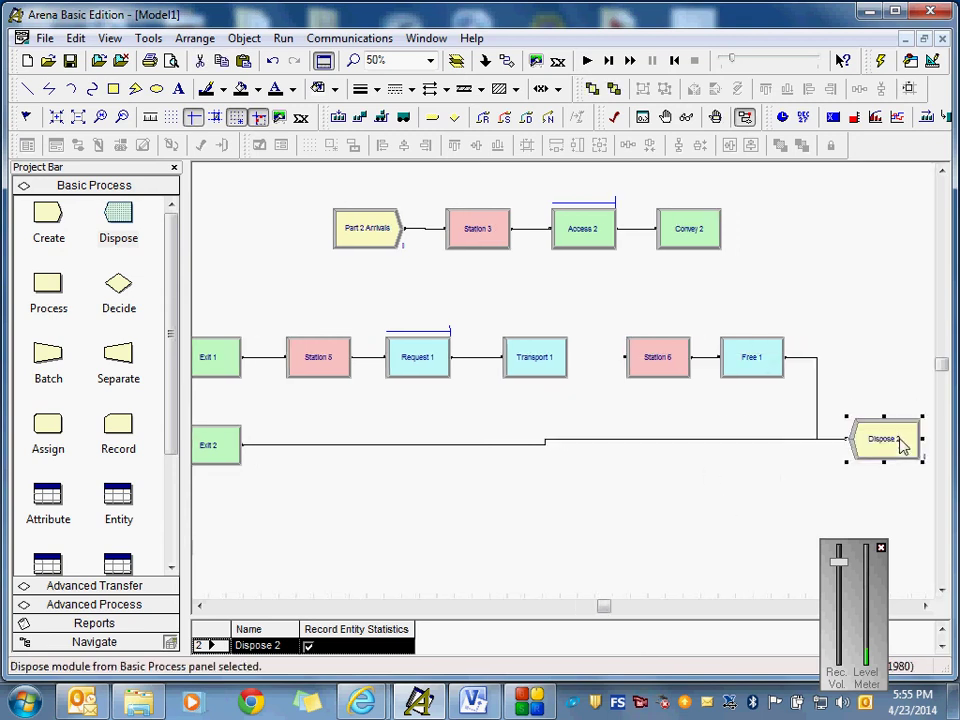
click(766, 499)
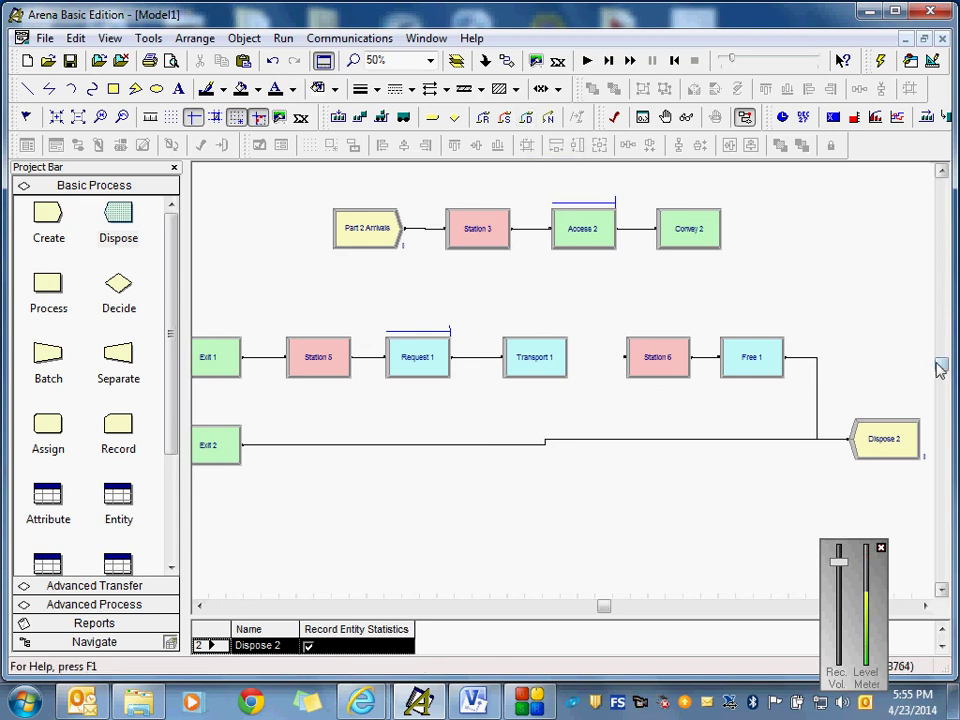
Step: Draw the Fork Lift 1.Distance path from Station 5 at the conveyor end, down and across to Station 6 at Dock 1
drag(942, 364, 947, 399)
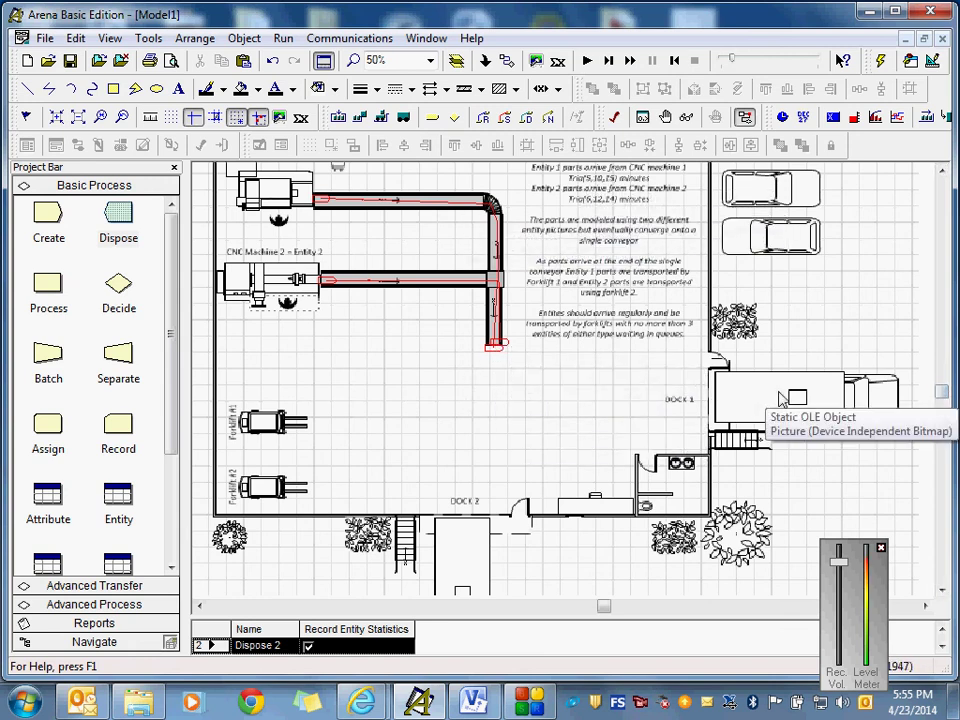
click(528, 119)
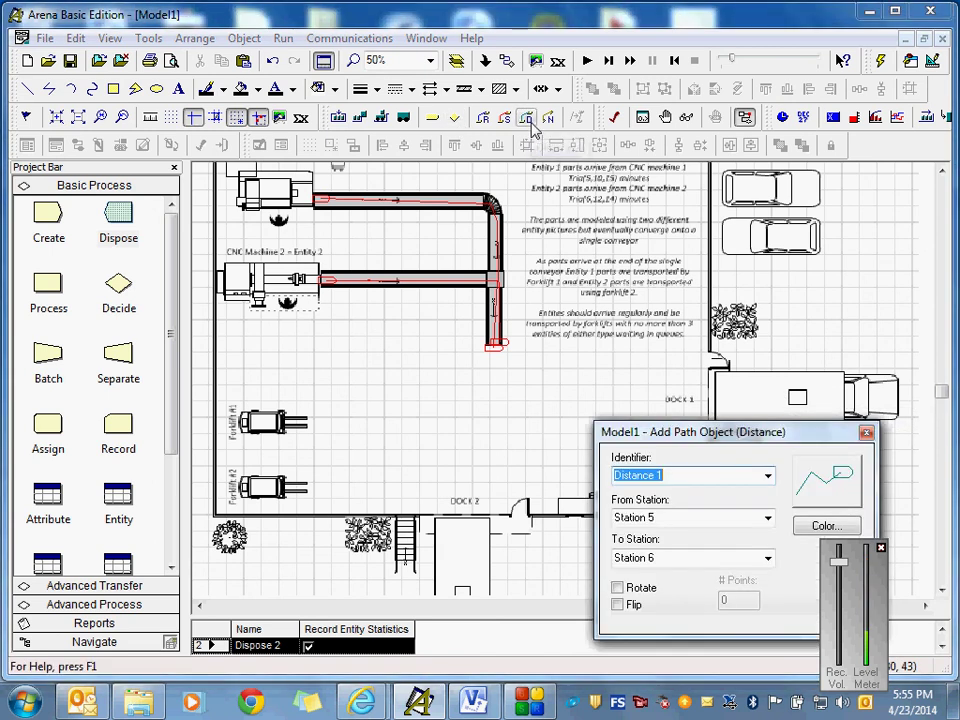
click(770, 478)
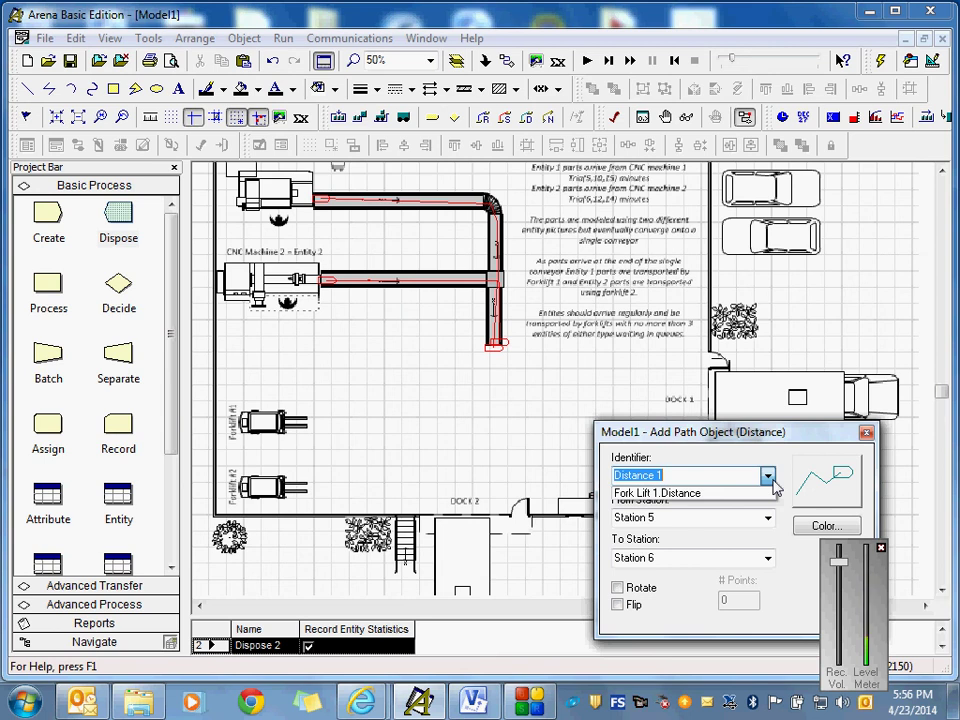
click(679, 494)
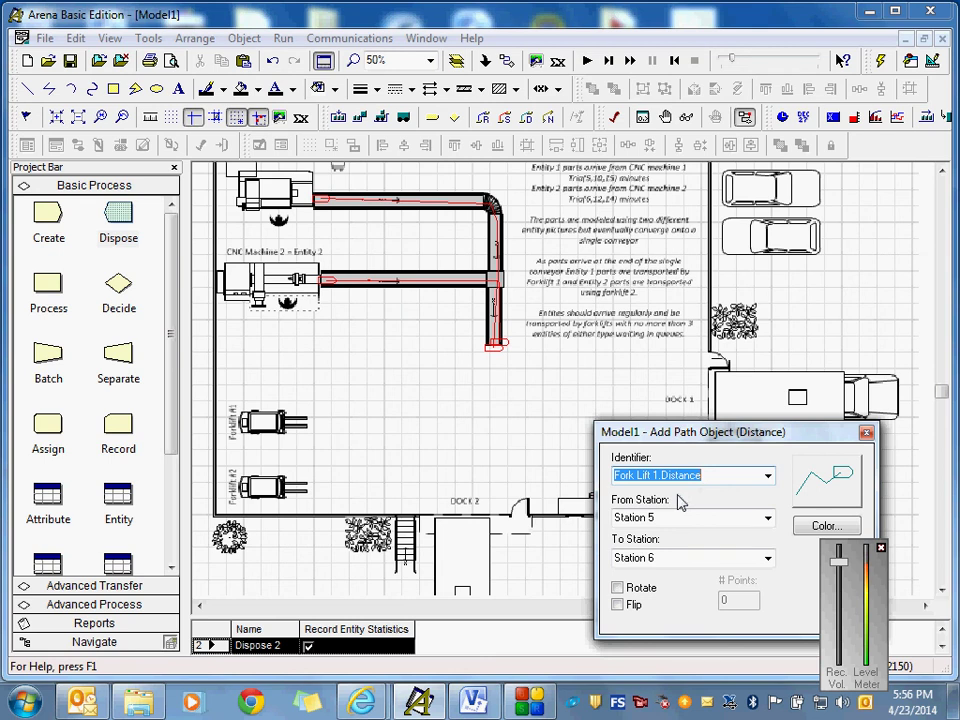
drag(700, 432, 865, 255)
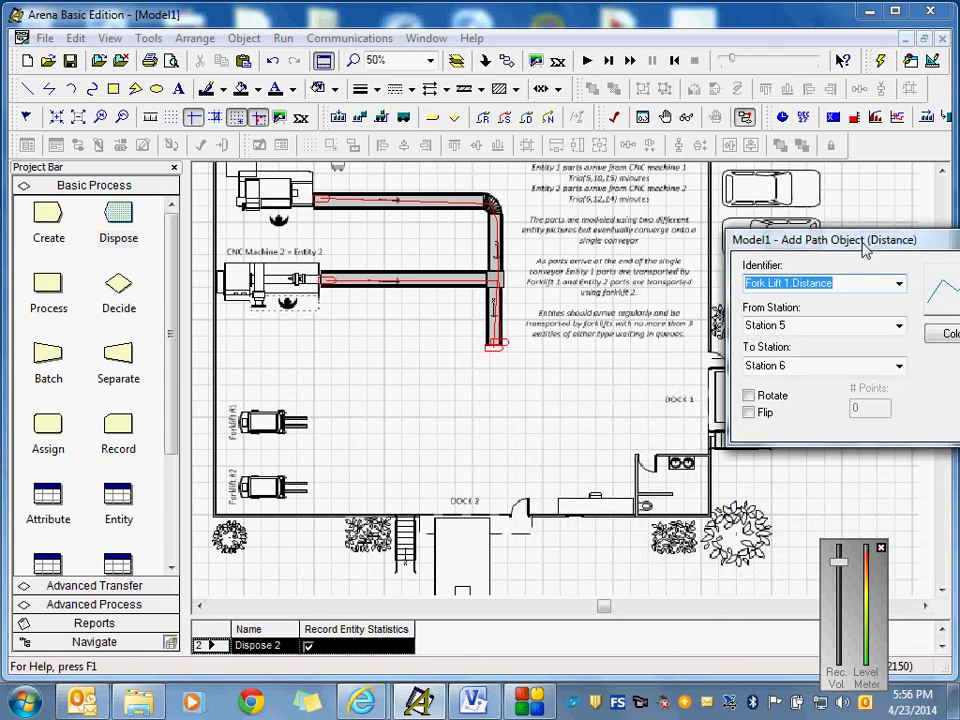
click(515, 344)
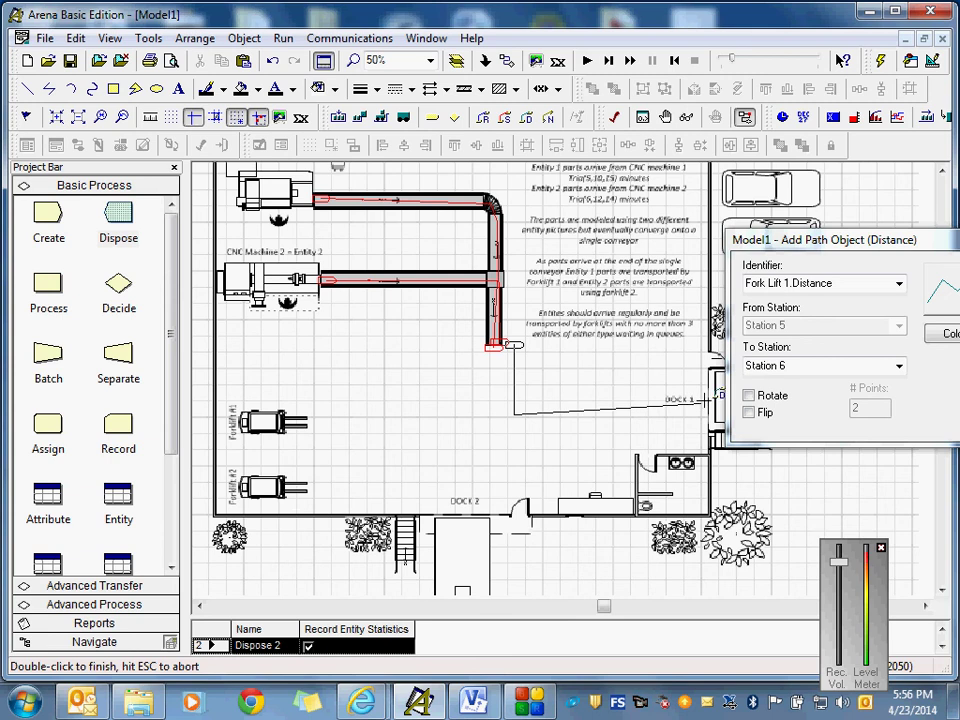
double_click(705, 401)
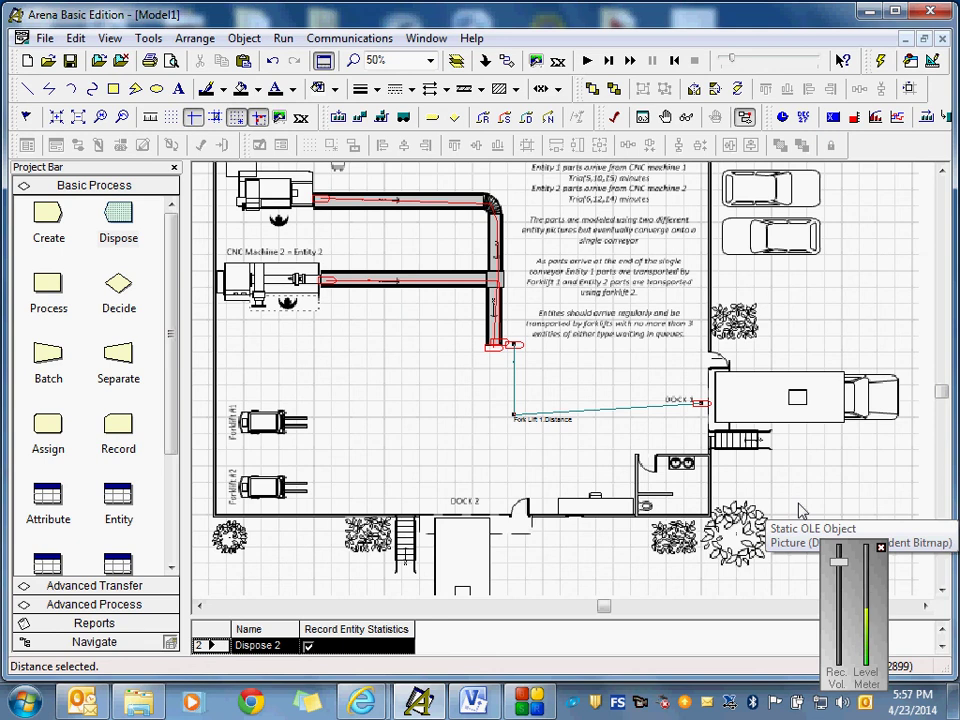
Step: Start a transporter picture for Fork Lift 1 and delete its Inactive state
click(404, 119)
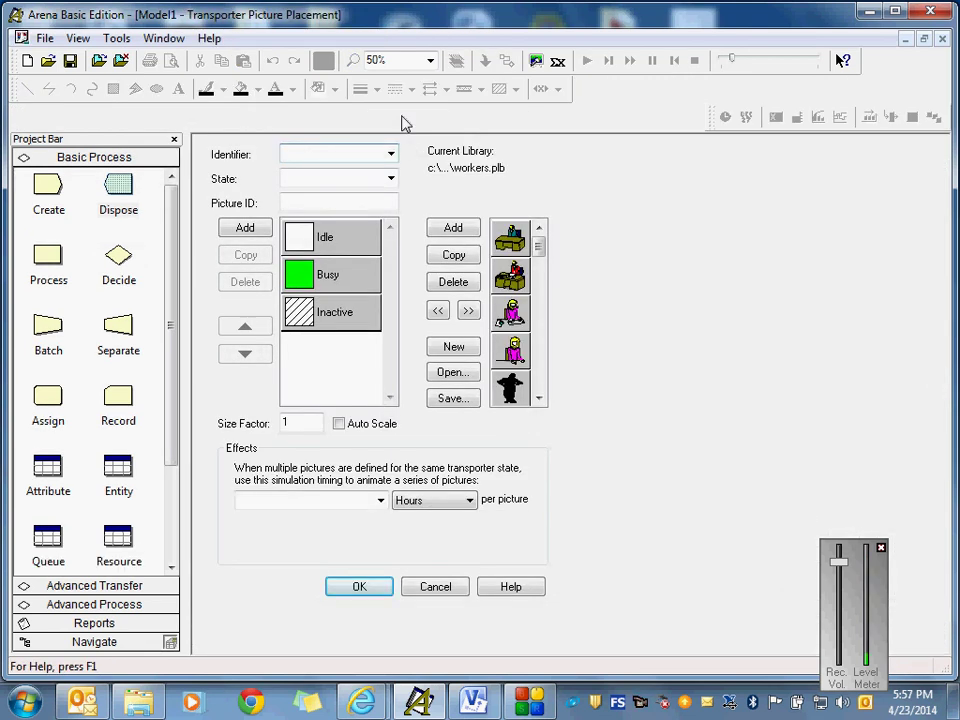
click(391, 154)
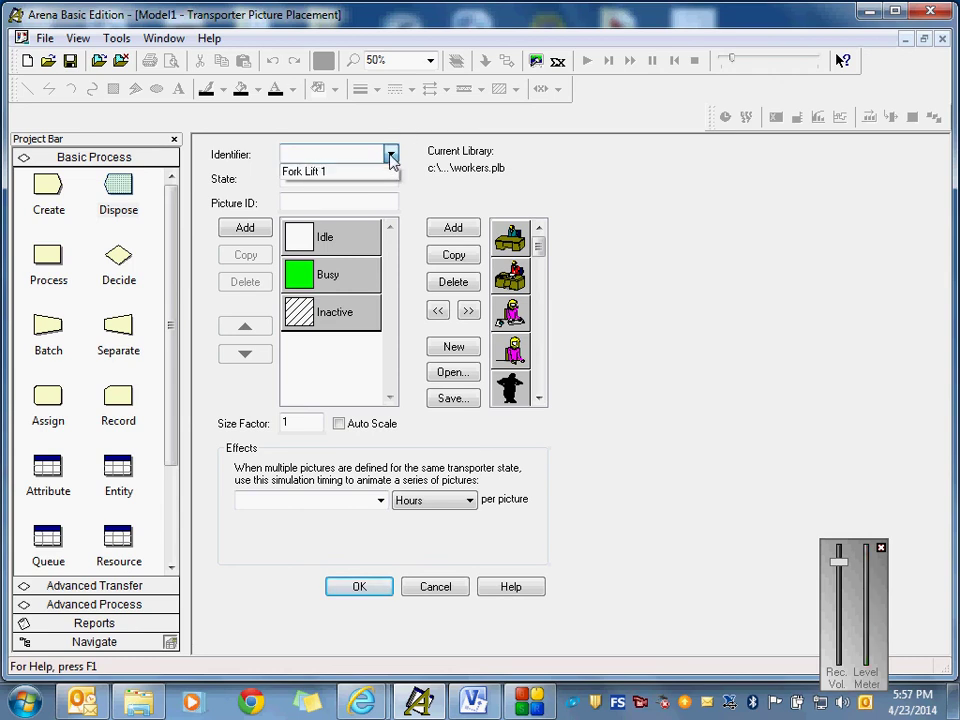
click(326, 172)
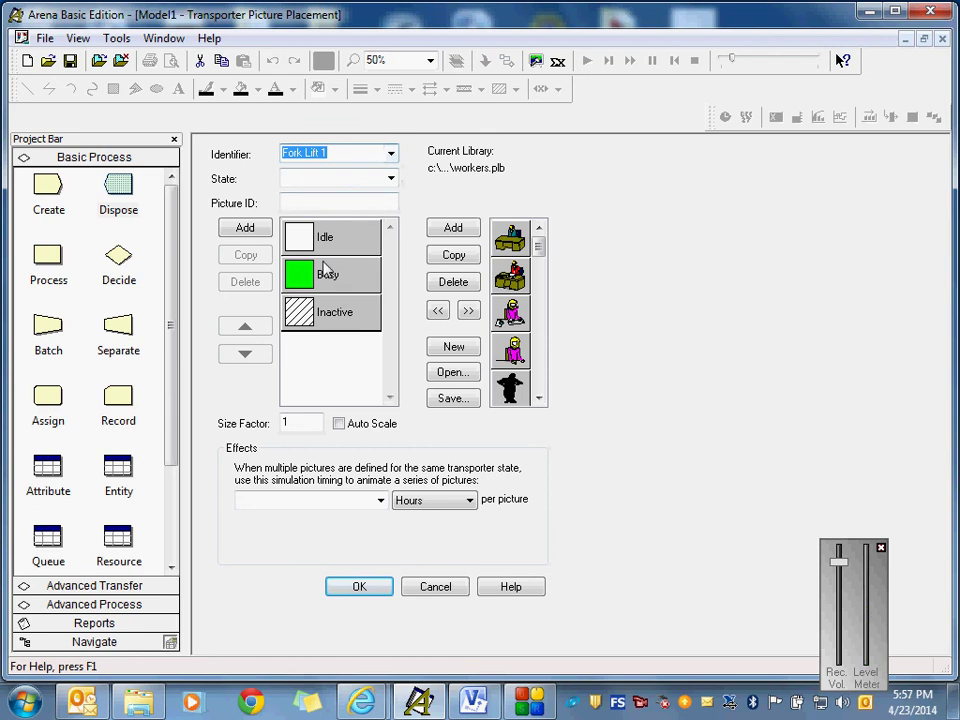
click(342, 326)
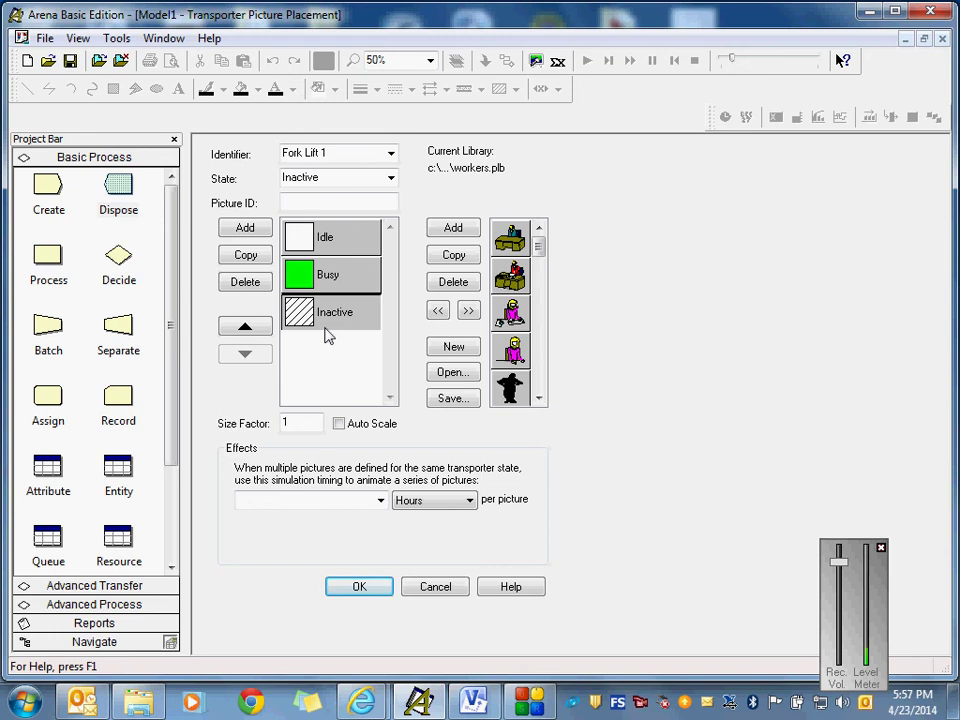
click(239, 285)
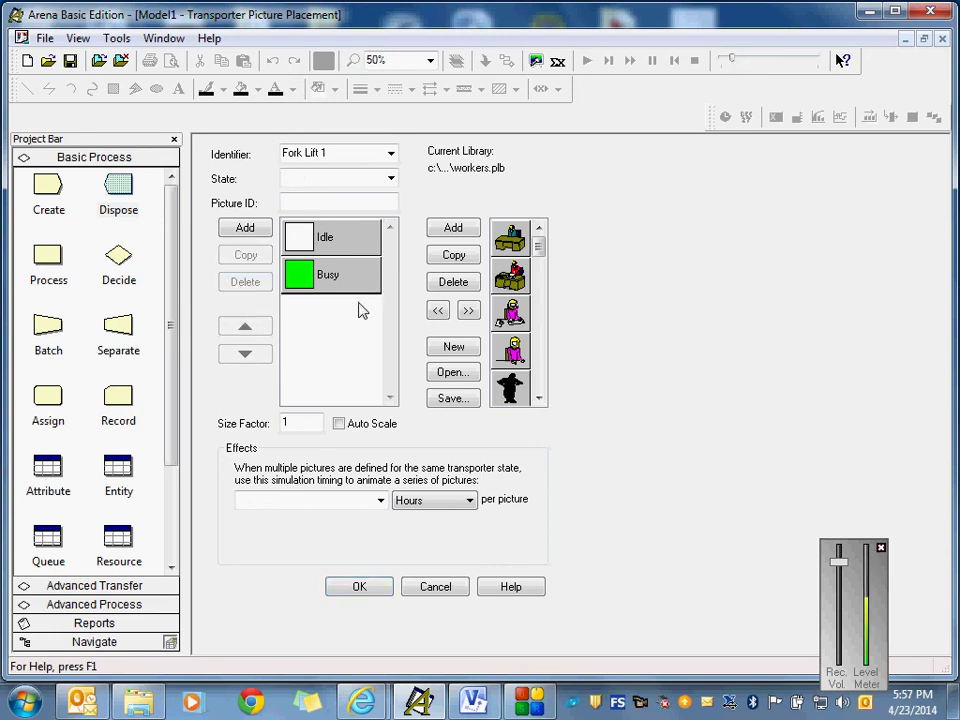
Step: Browse for a picture library in the Arena folder under Program Files (x86), Rockwell Software on Local Disk (C:)
drag(540, 251, 544, 298)
drag(542, 330, 549, 238)
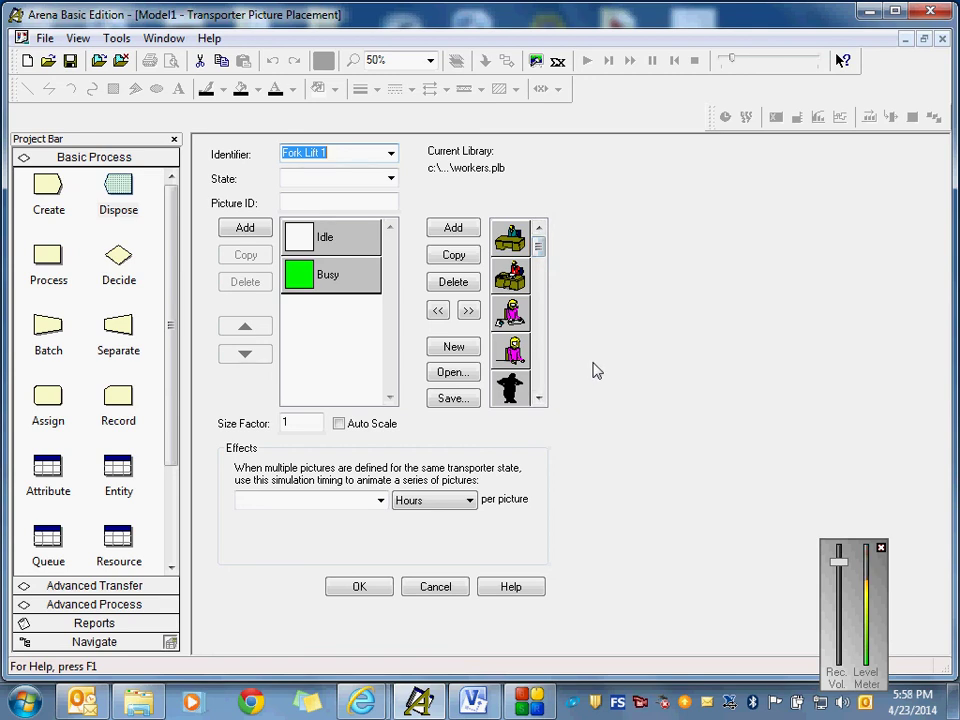
click(451, 373)
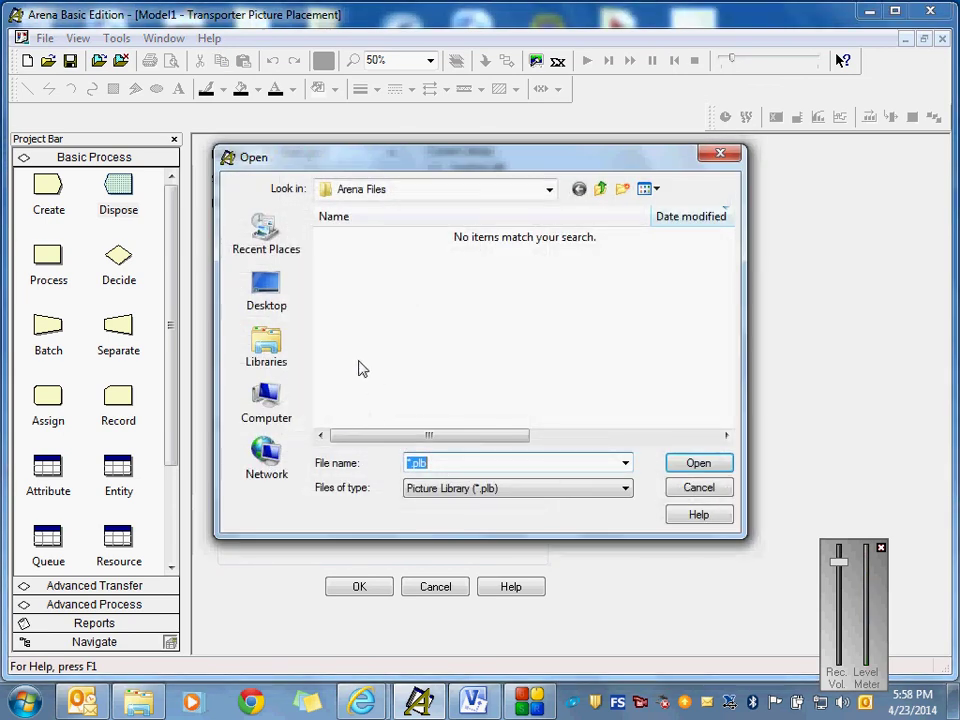
click(549, 189)
click(453, 345)
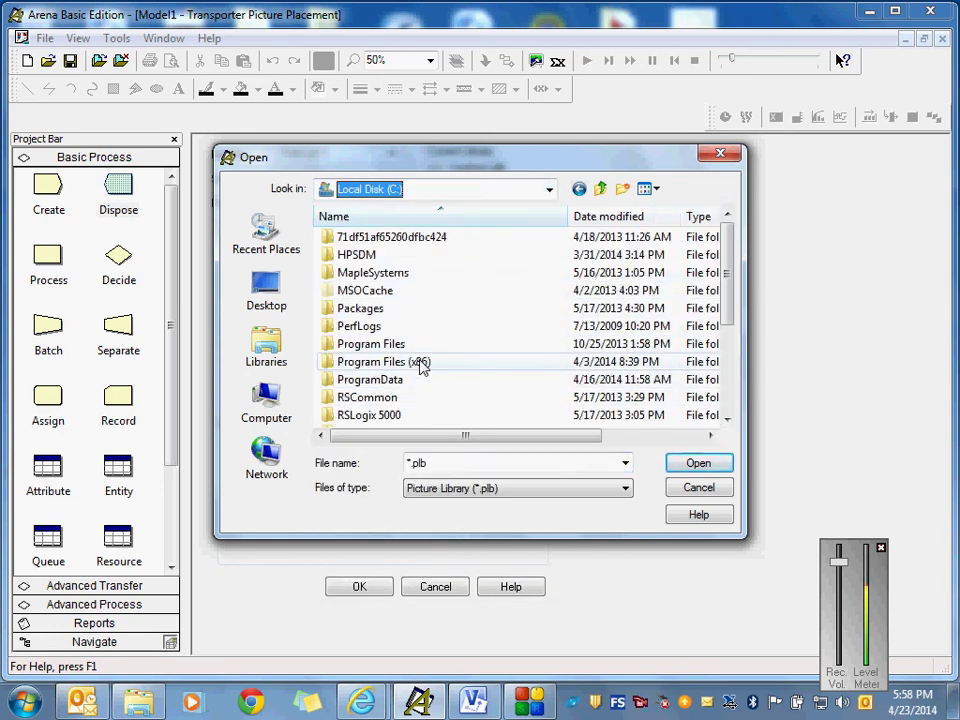
double_click(420, 362)
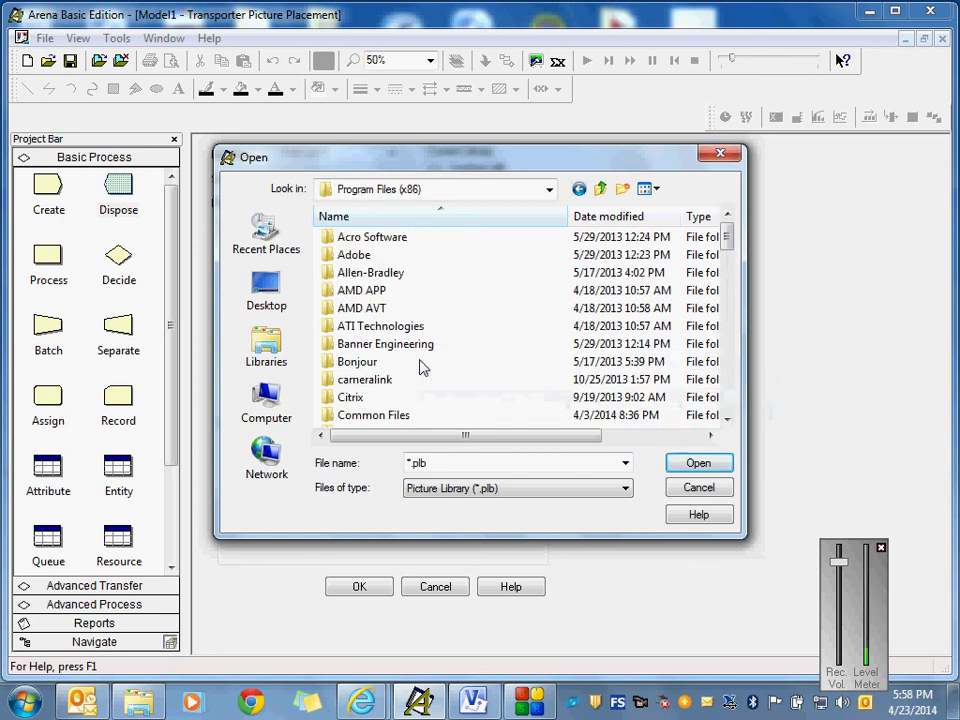
drag(734, 251, 729, 364)
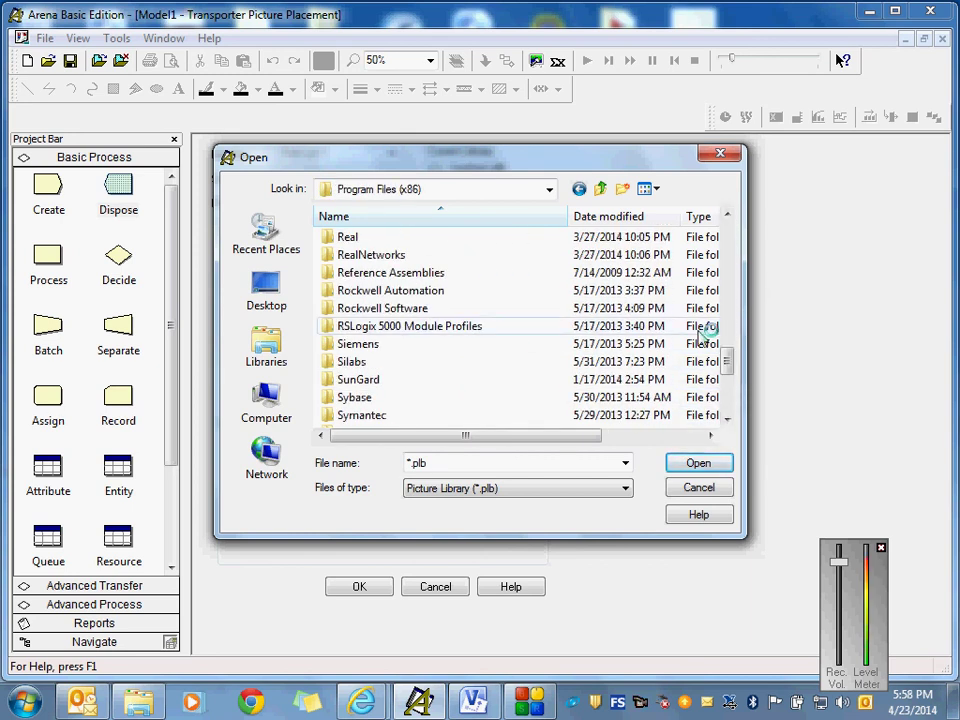
double_click(497, 252)
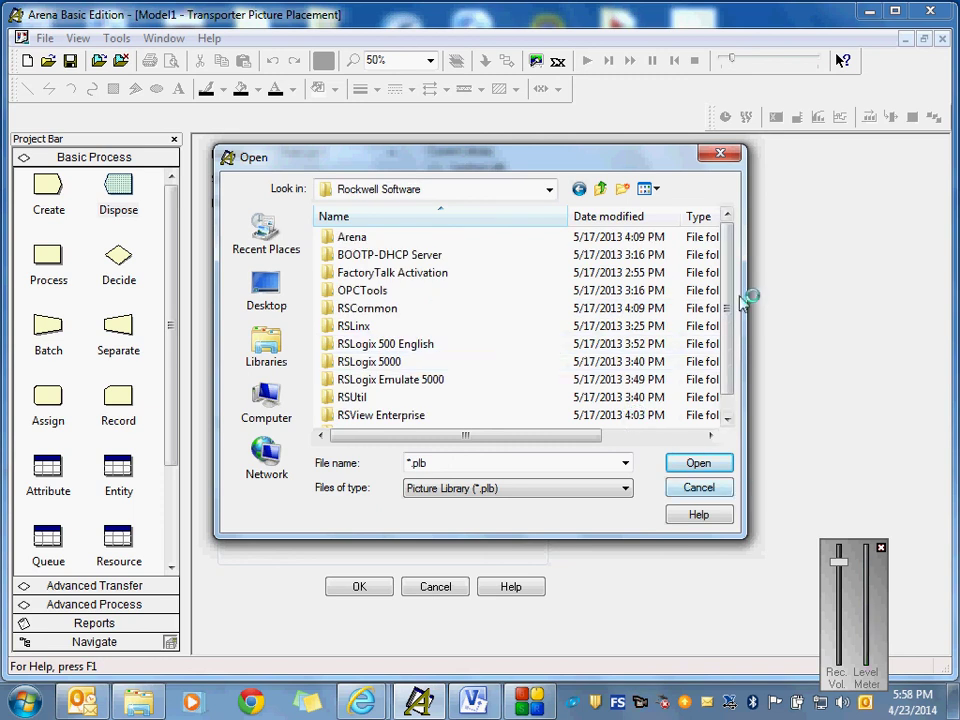
mouse_move(735, 296)
mouse_down()
mouse_move(731, 332)
mouse_move(730, 285)
mouse_up()
double_click(407, 239)
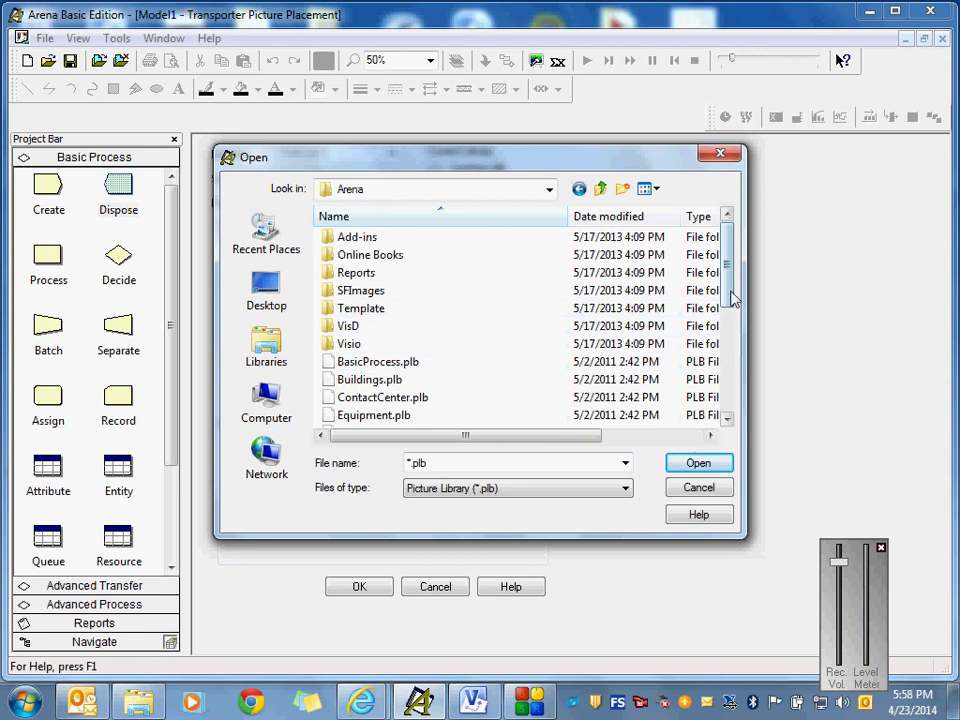
Step: Load the Vehicles.plb picture library from the Arena folder
drag(731, 285, 730, 330)
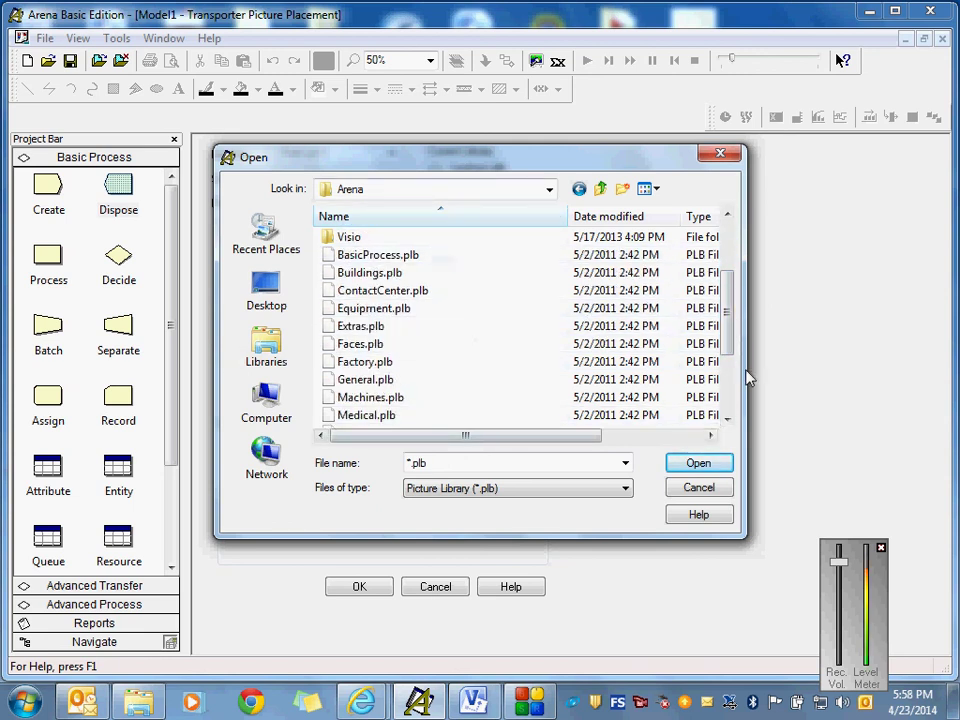
mouse_move(727, 320)
mouse_down()
mouse_move(729, 375)
mouse_move(729, 328)
mouse_up()
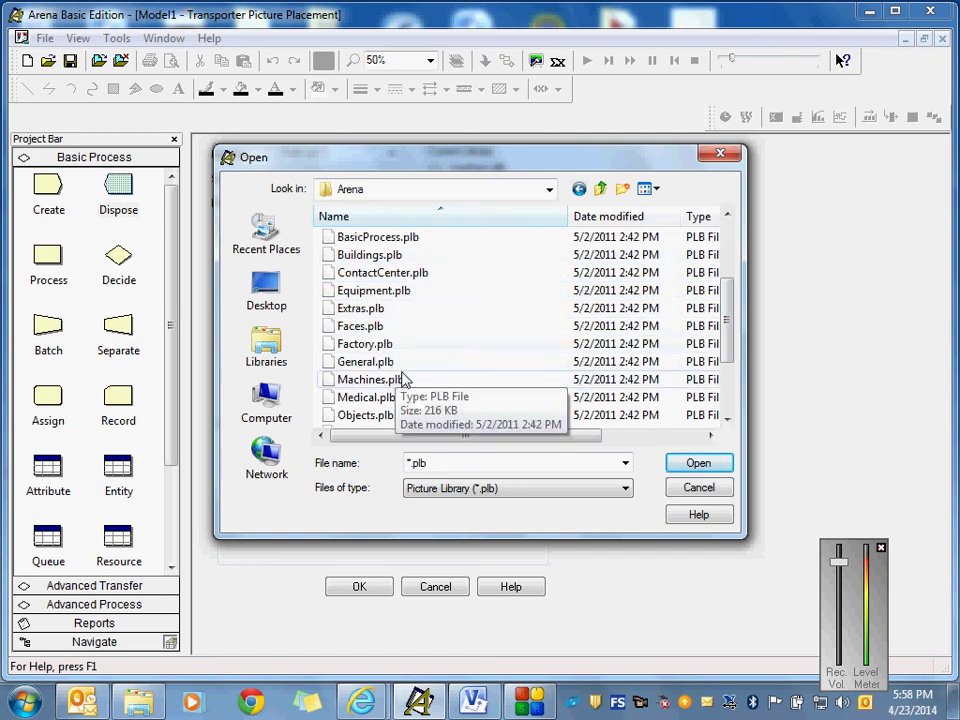
click(726, 421)
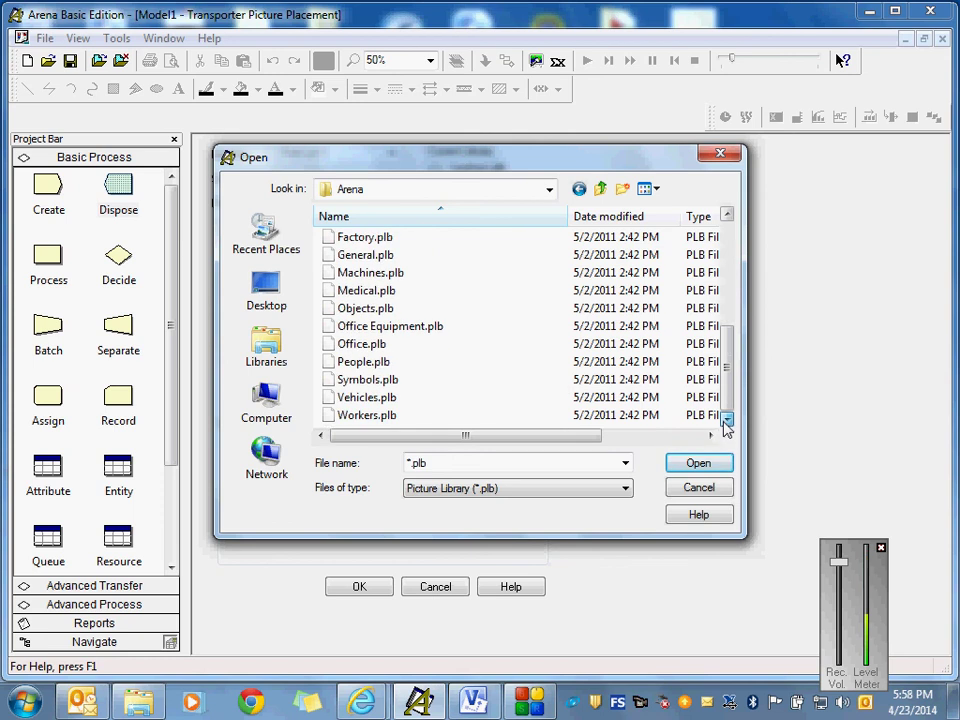
click(389, 401)
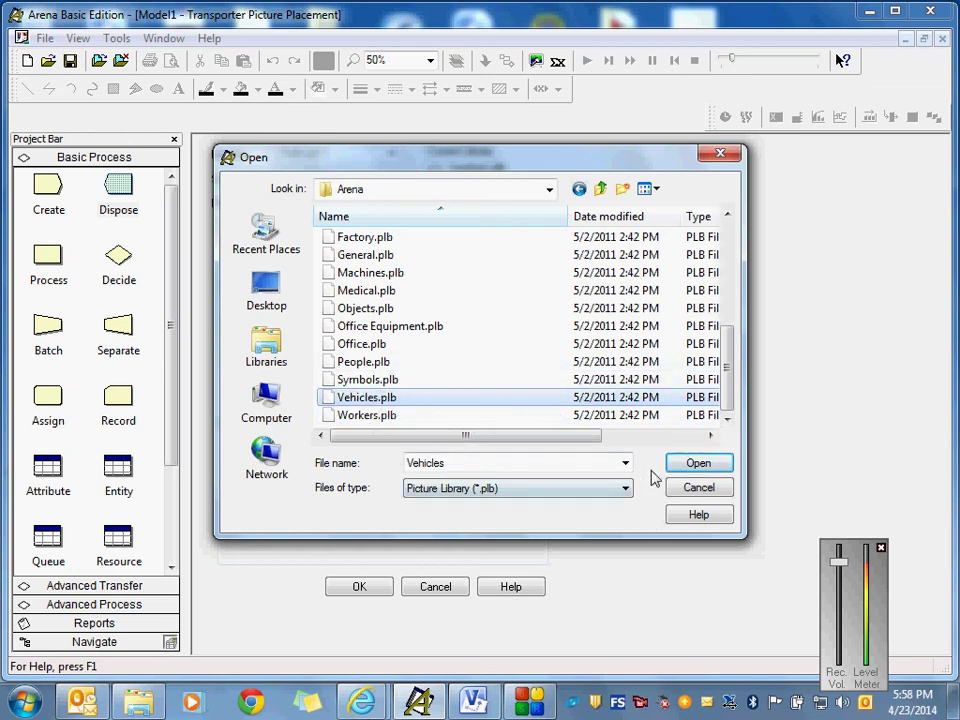
click(695, 464)
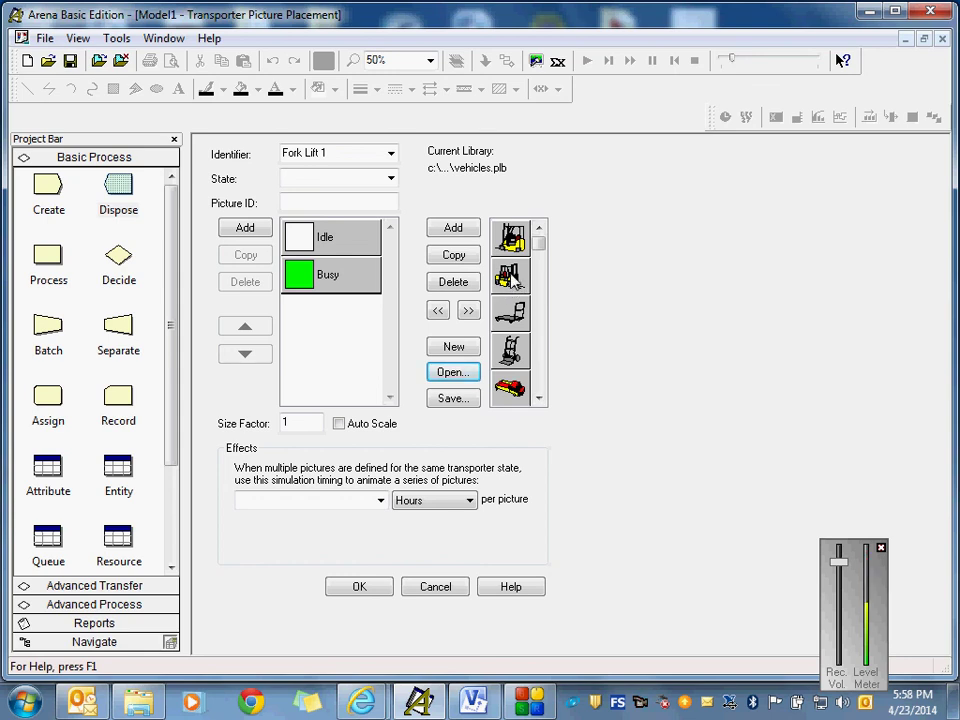
Step: Assign the Vehicle.ForkTruck picture to the Idle and Busy states of Fork Lift 1 and accept the transporter picture
click(507, 283)
click(335, 245)
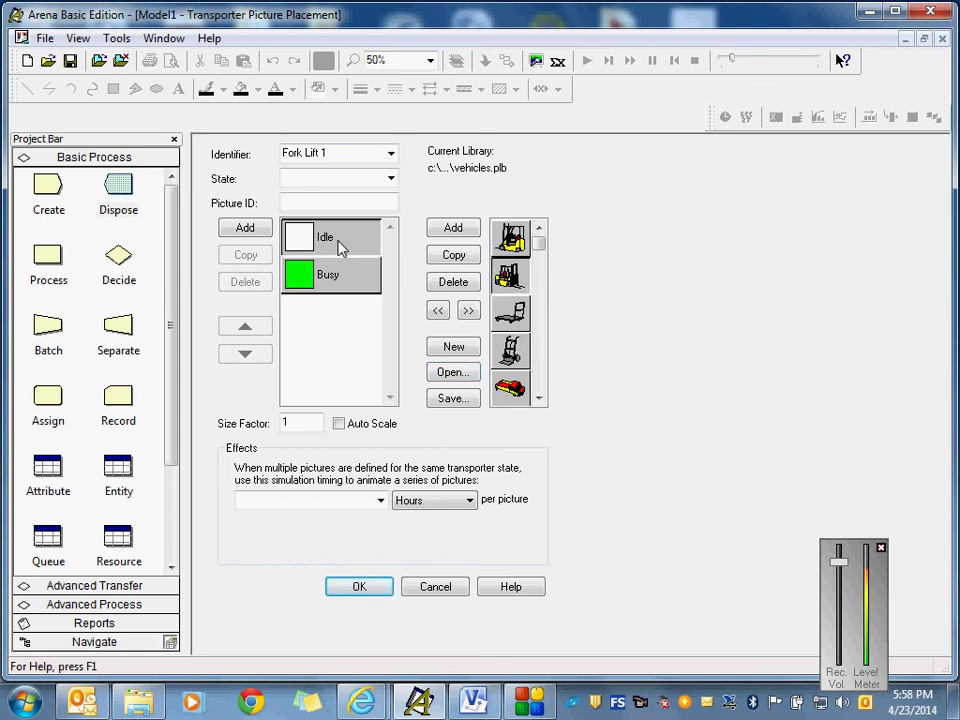
click(440, 311)
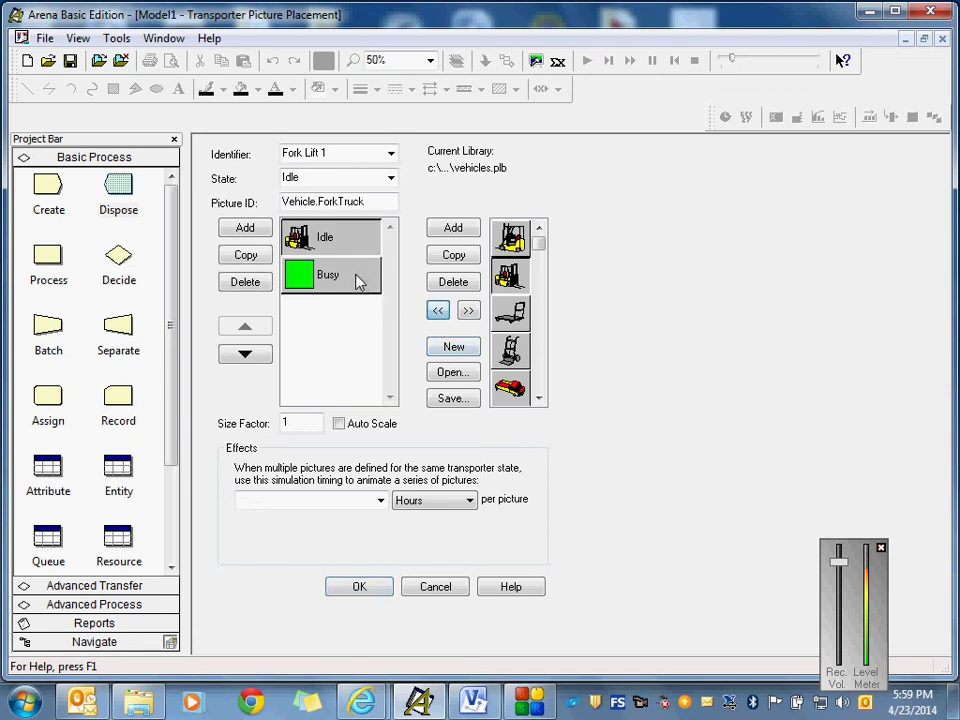
click(360, 274)
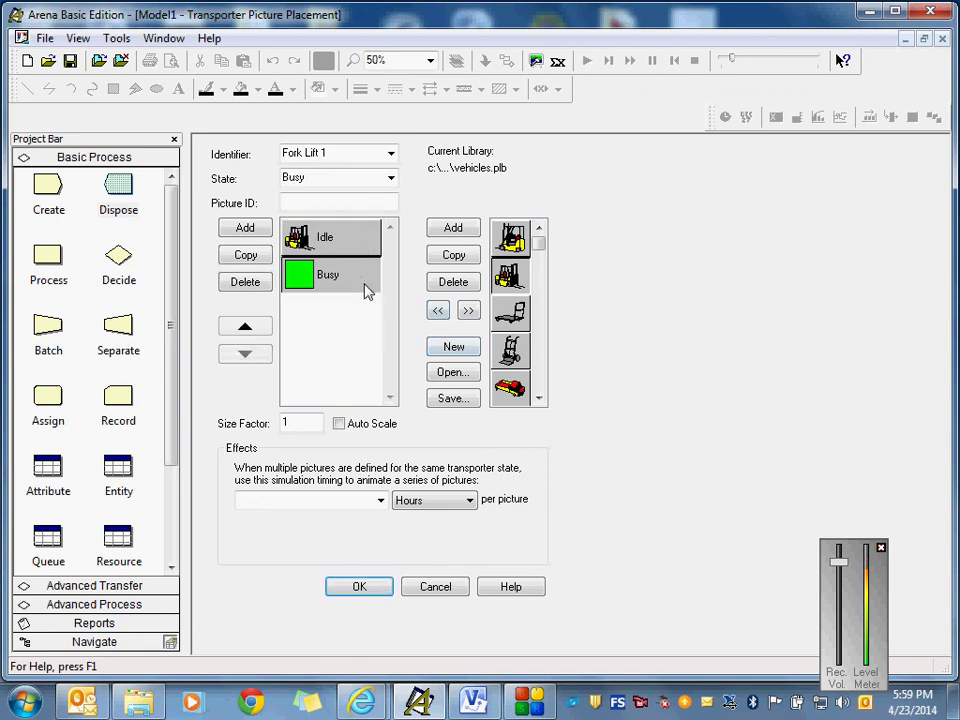
click(439, 311)
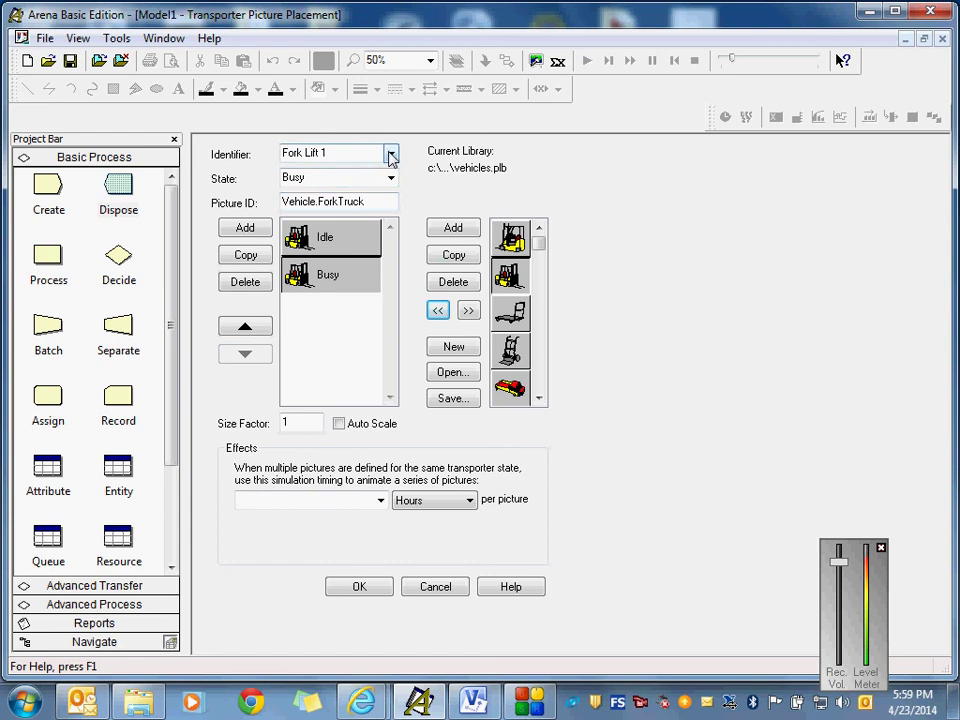
click(358, 588)
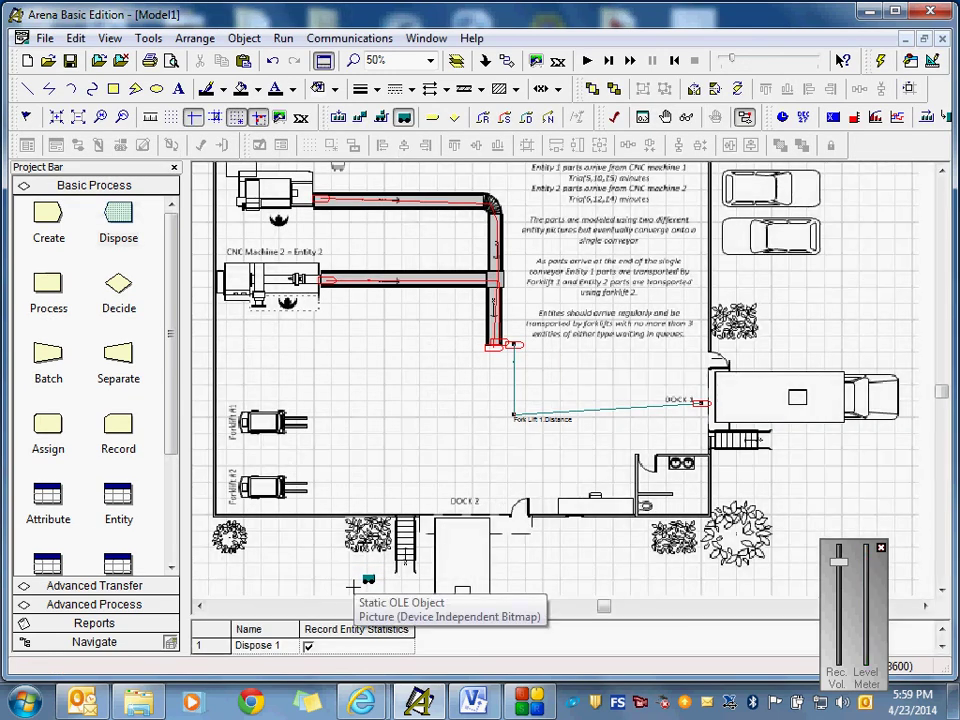
click(405, 120)
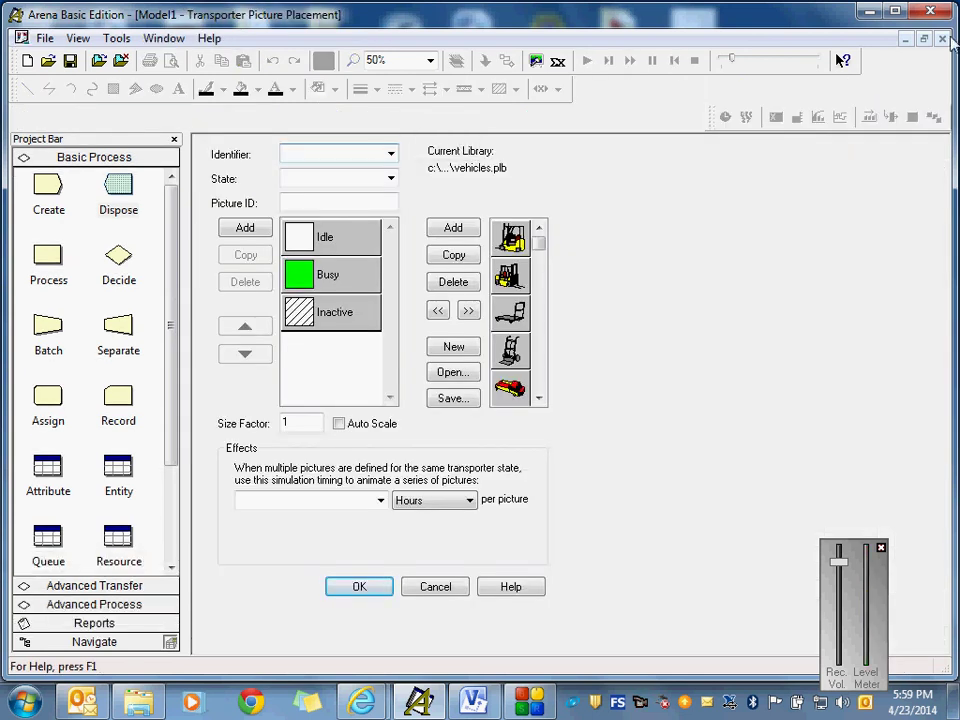
click(422, 592)
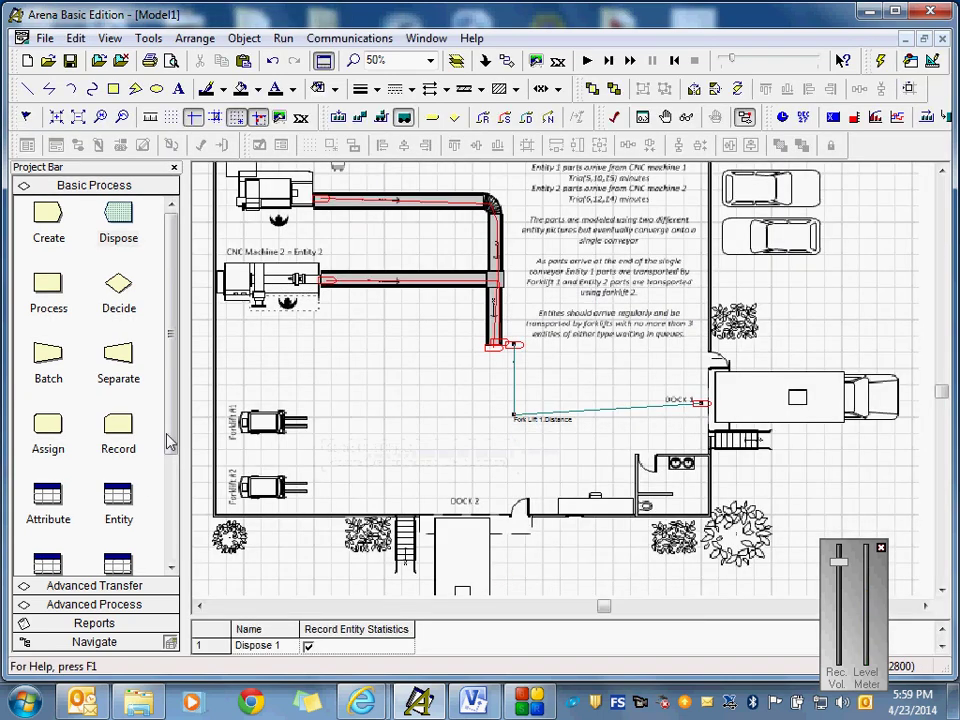
Step: Examine Fork Lift 1's settings in the Advanced Transfer Transporter data table
drag(171, 411, 183, 350)
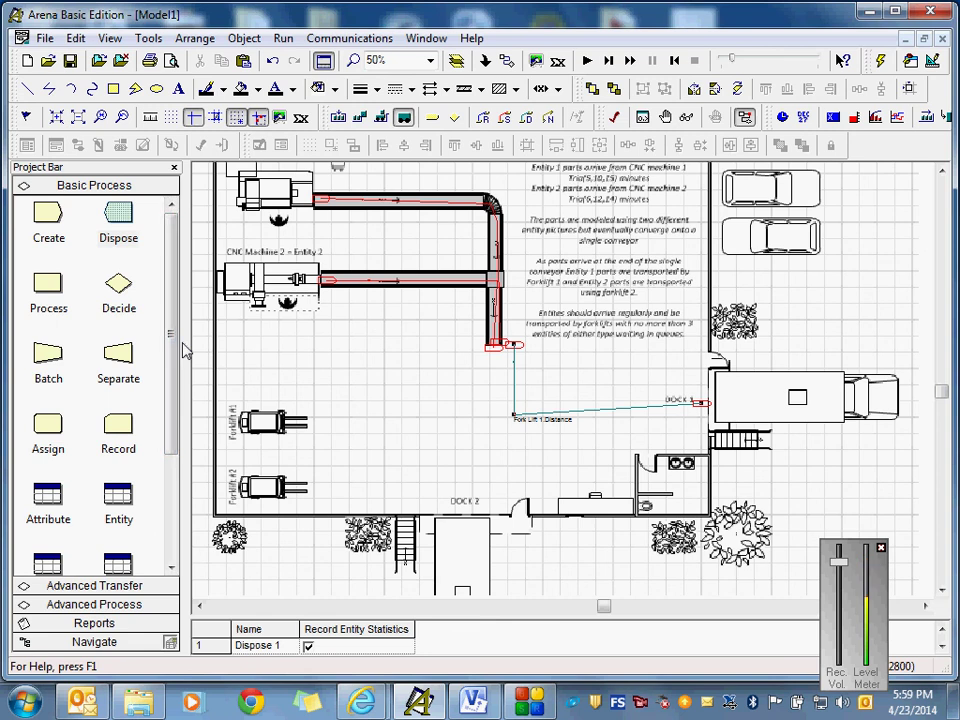
drag(178, 428, 140, 580)
click(143, 583)
scroll(86, 543, down, 3)
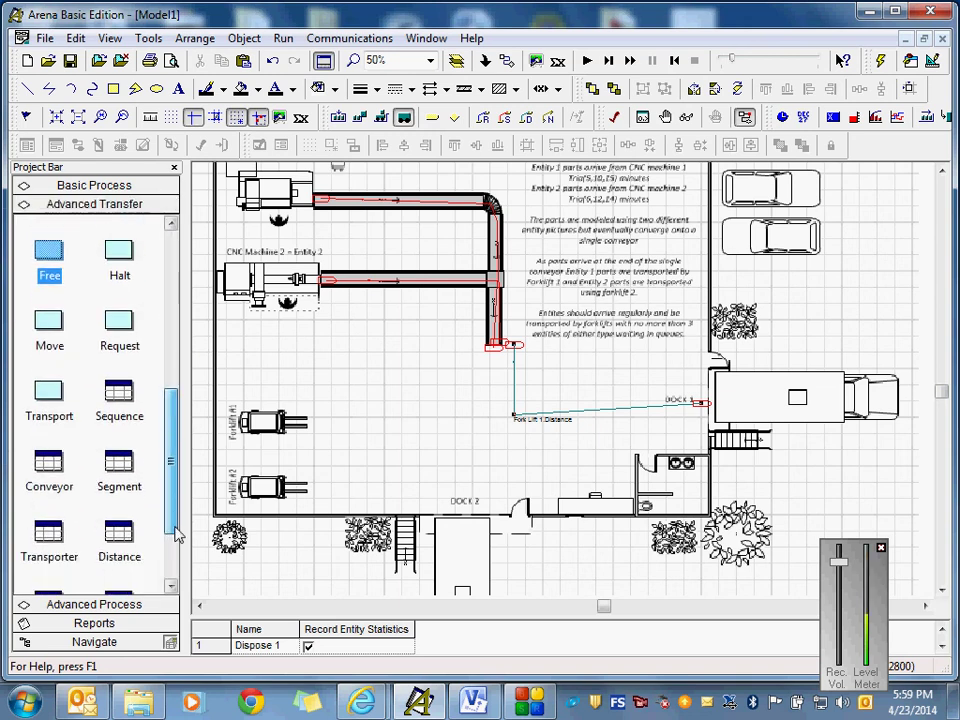
click(66, 520)
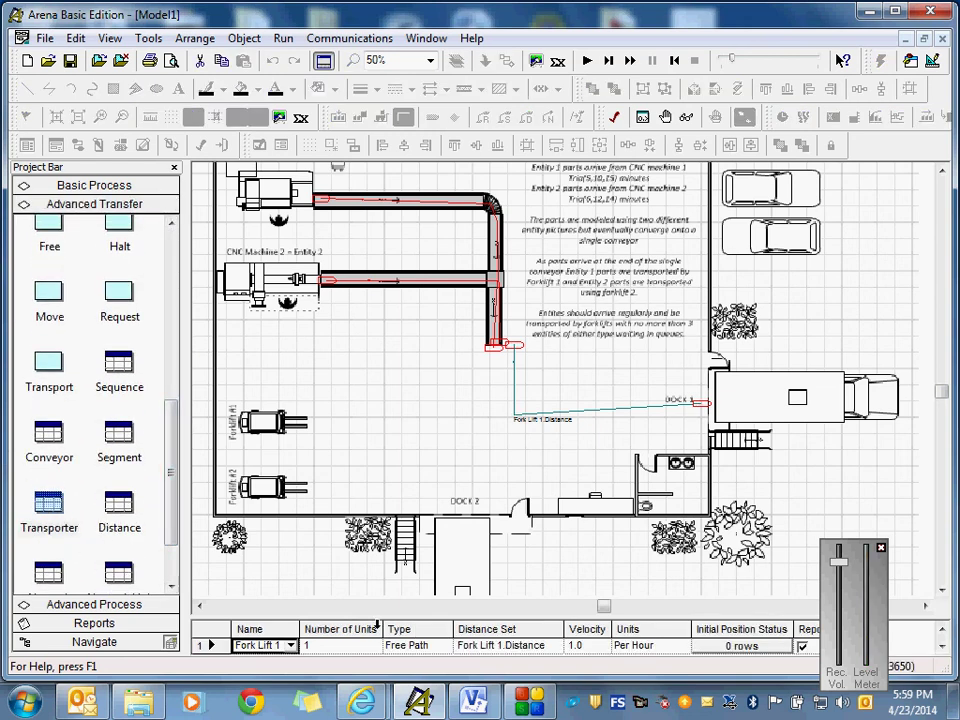
drag(450, 617, 450, 522)
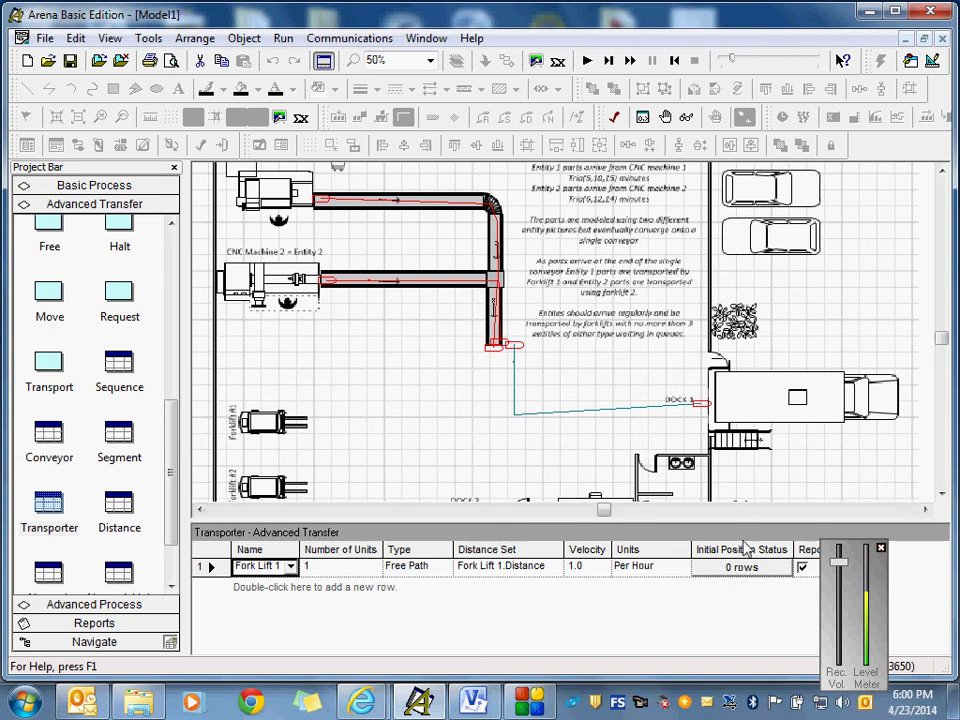
drag(741, 519, 741, 597)
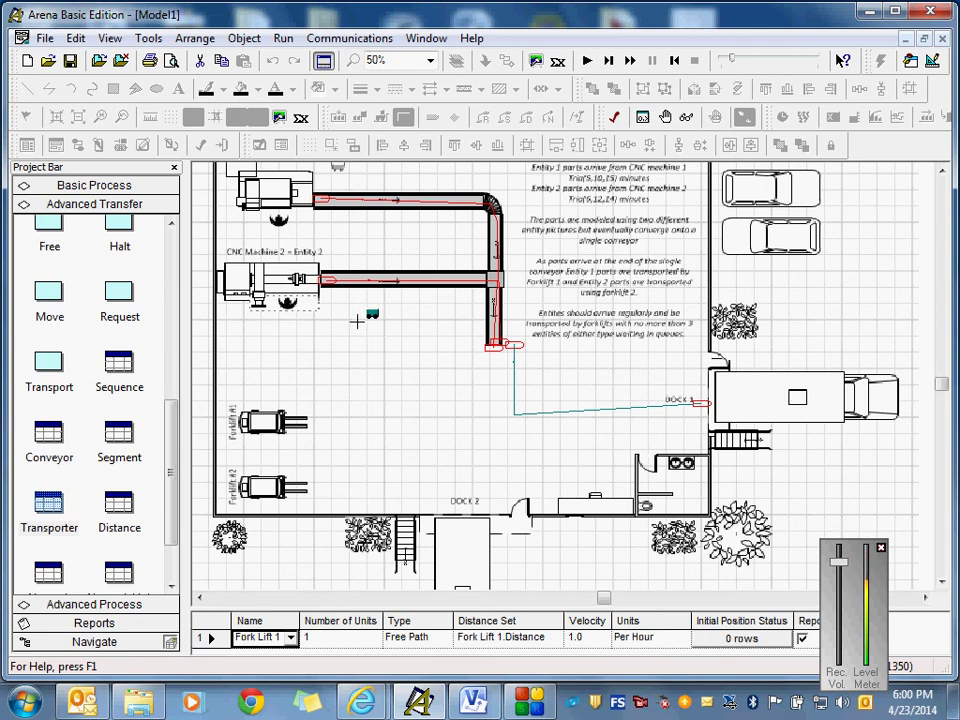
Step: Place the Fork Lift 1 picture on the floor between the conveyor end and Dock 1, then delete it
click(556, 349)
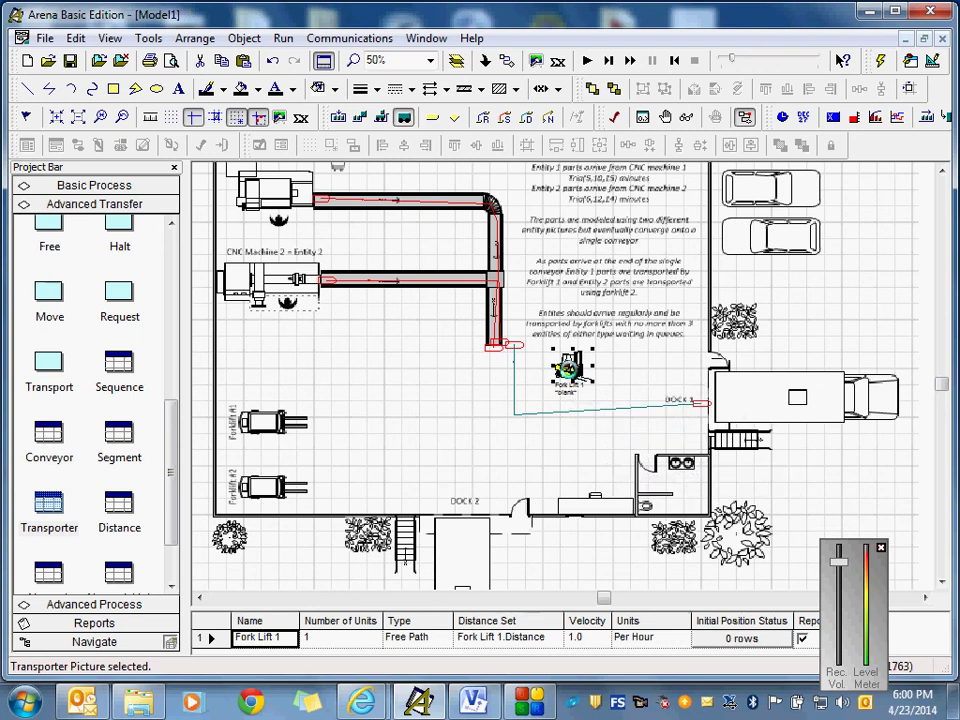
double_click(565, 370)
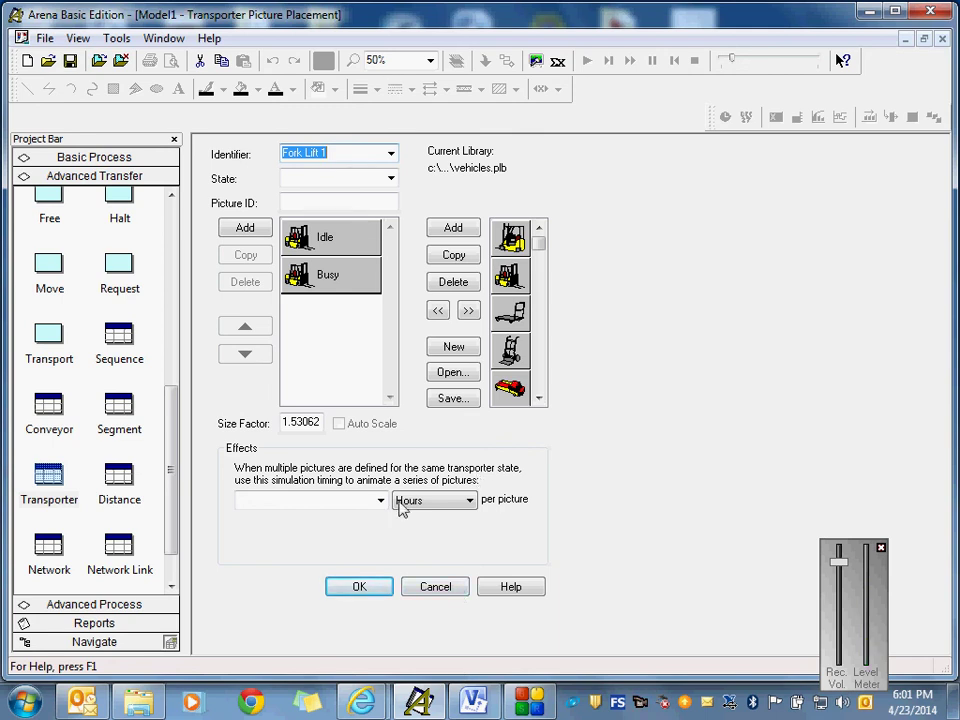
click(433, 594)
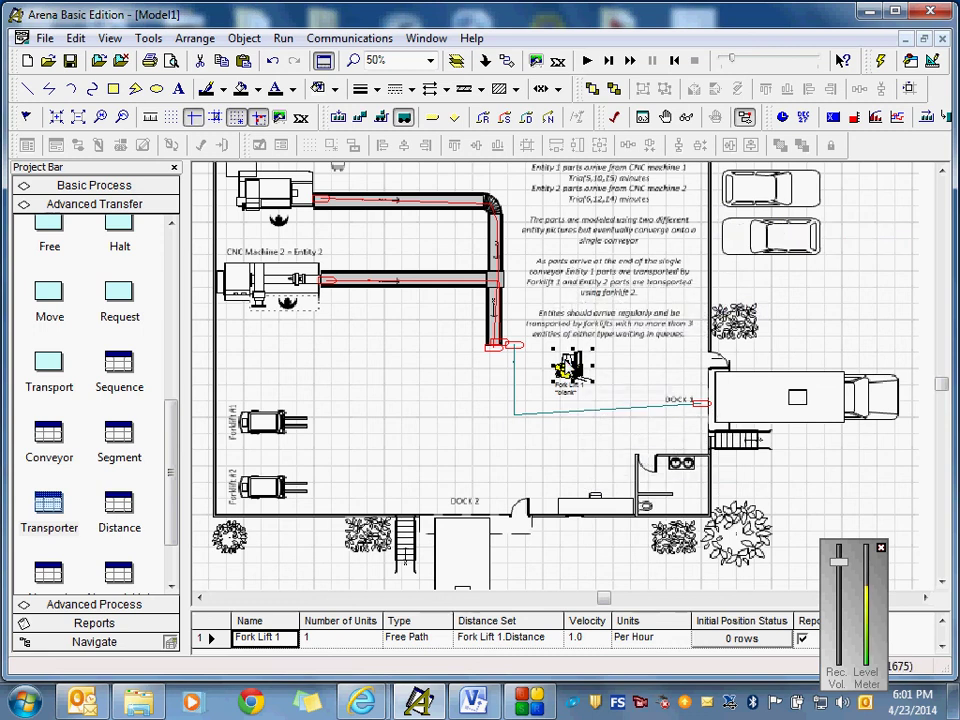
key(Delete)
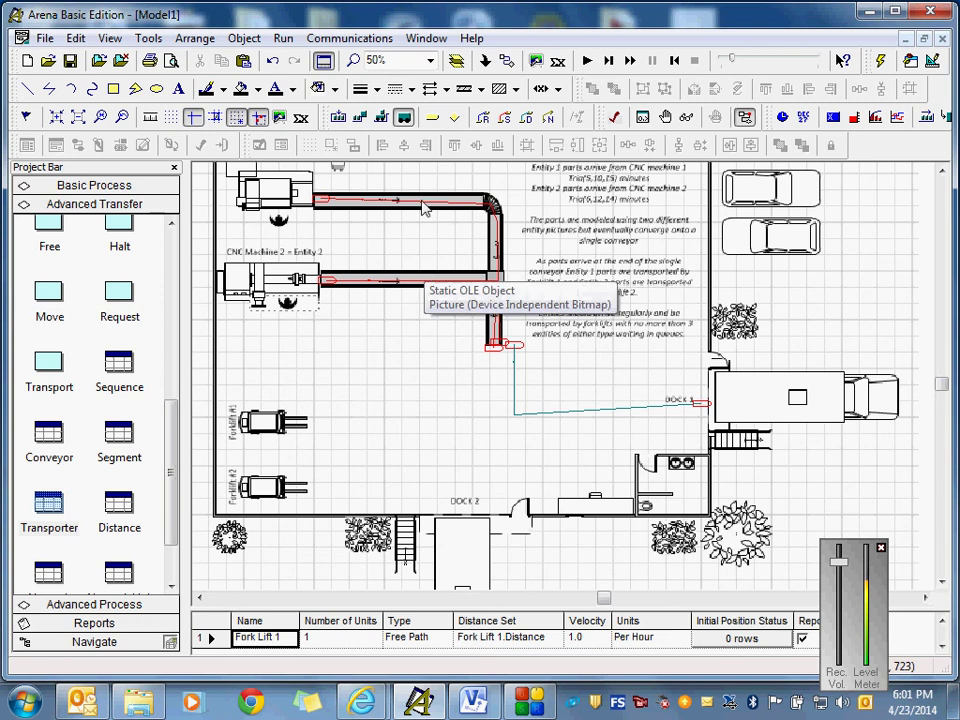
Step: Start a new transporter picture and delete its Inactive state
click(404, 117)
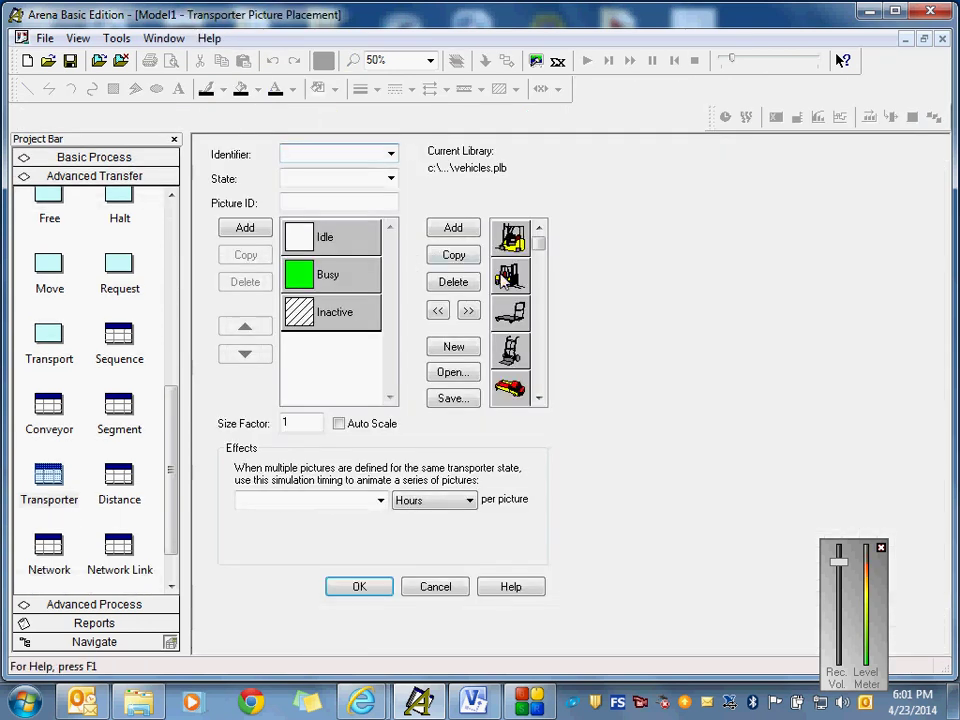
click(333, 312)
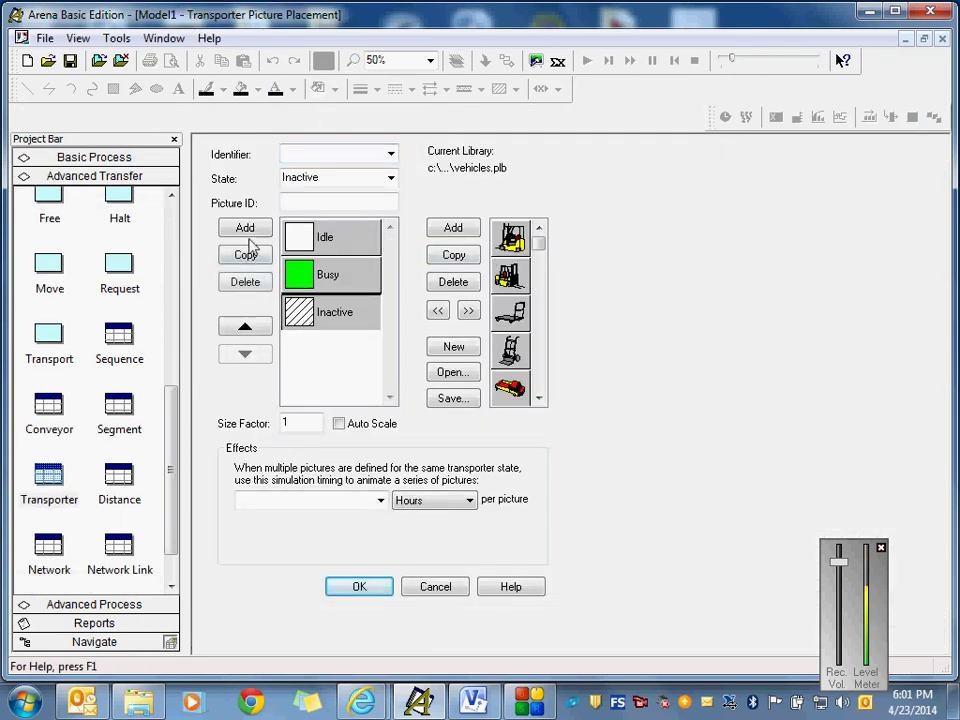
click(245, 282)
Step: Assign the yellow Vehicle.ForkTruck library picture to both the Idle and Busy transporter states
click(332, 240)
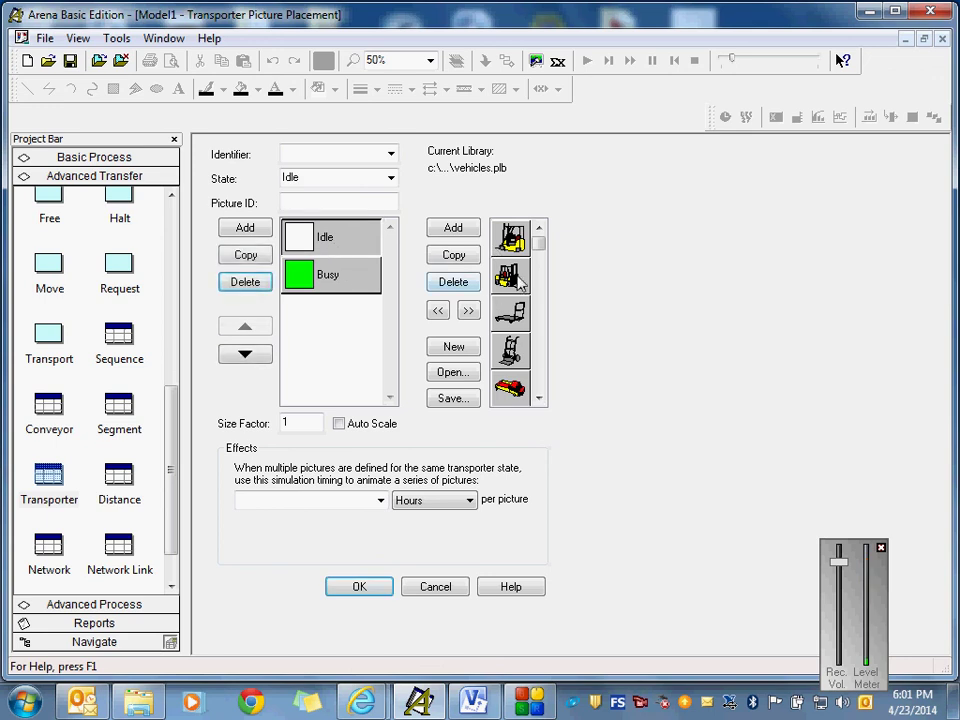
click(515, 280)
click(437, 310)
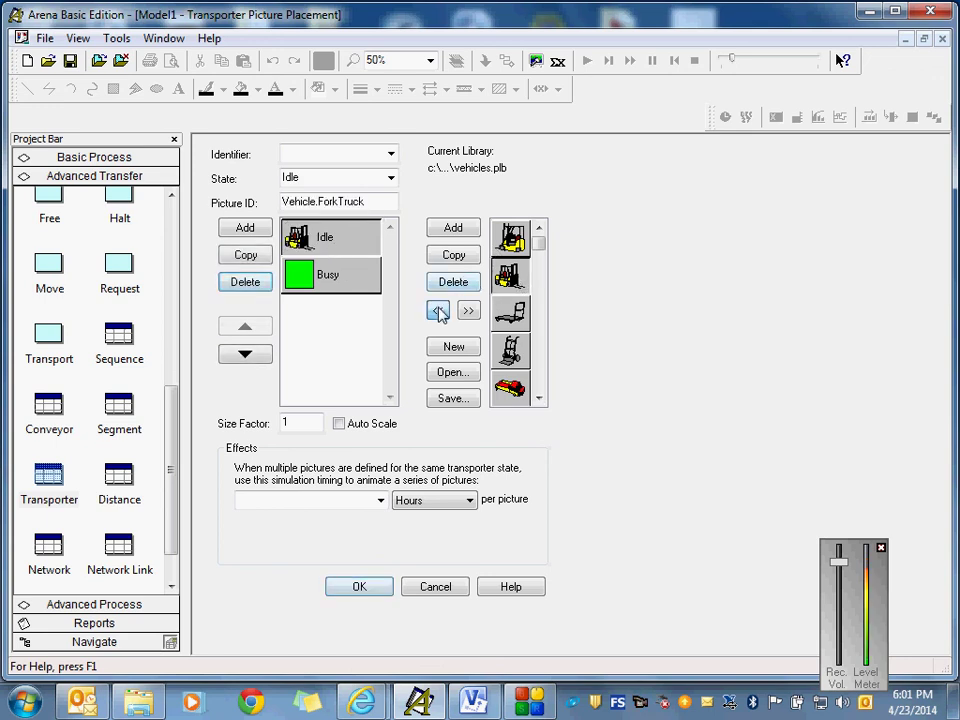
click(378, 276)
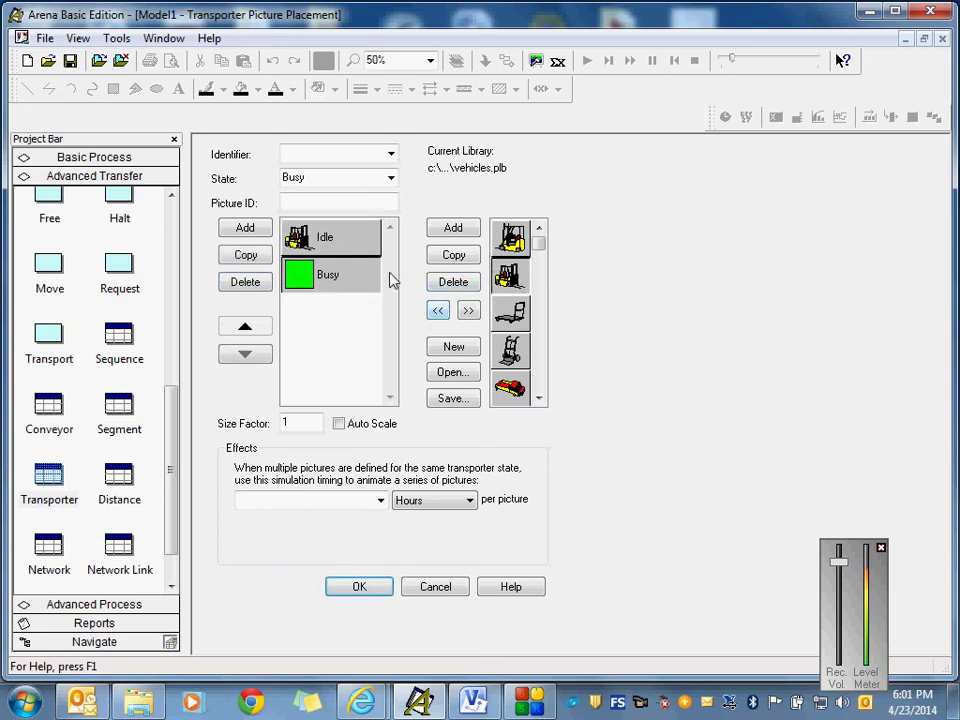
click(437, 310)
Step: Set the picture's identifier to Fork Lift 1 and place it on the floor between the conveyor end and Dock 1
click(391, 154)
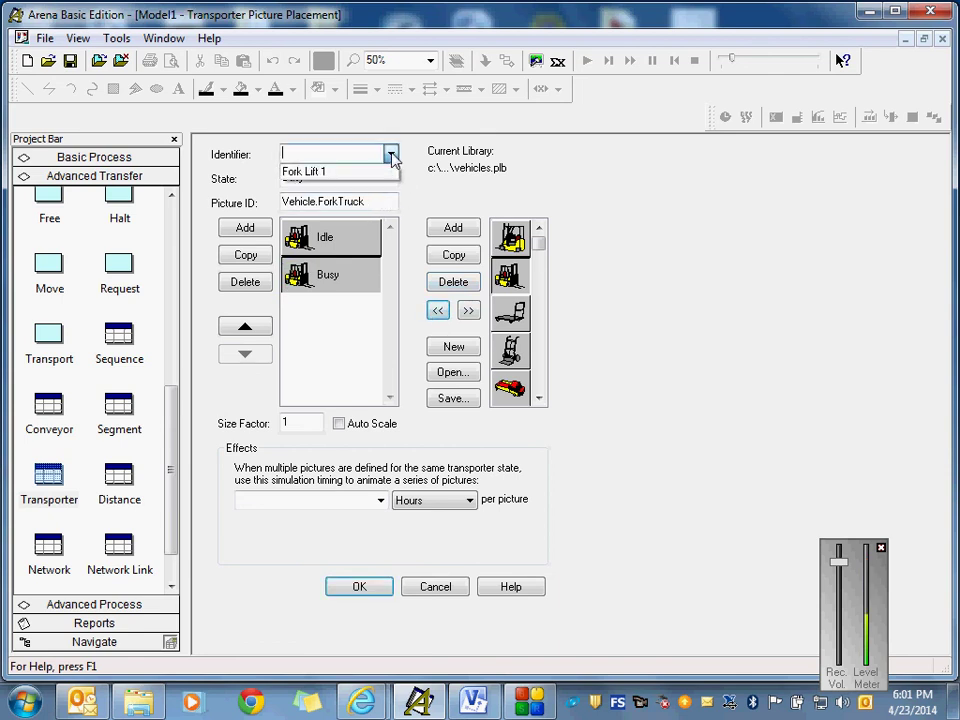
click(385, 170)
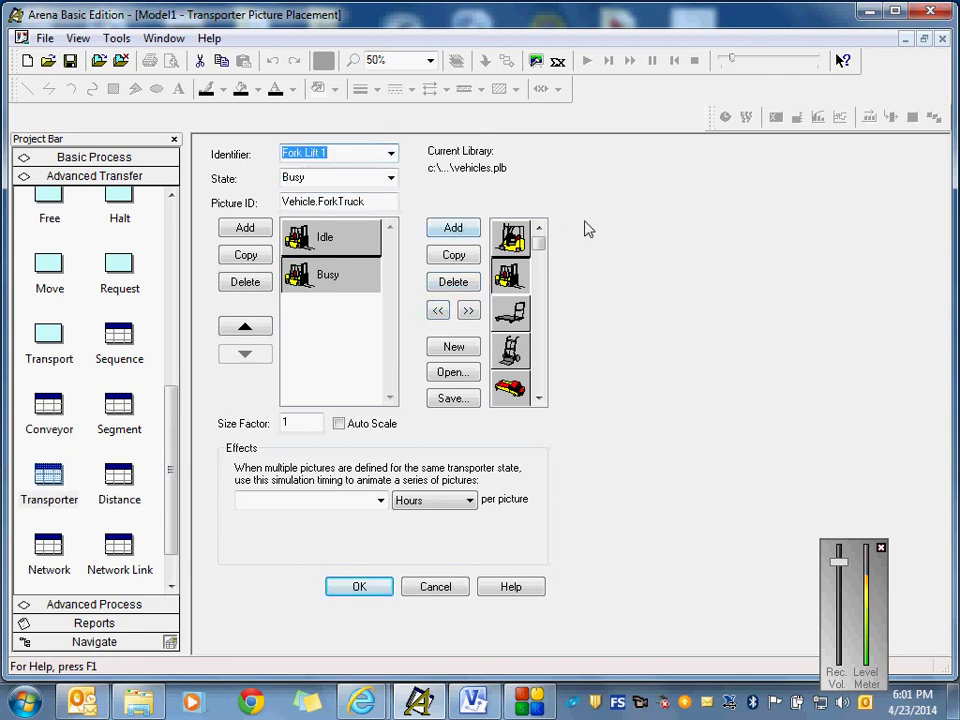
click(358, 587)
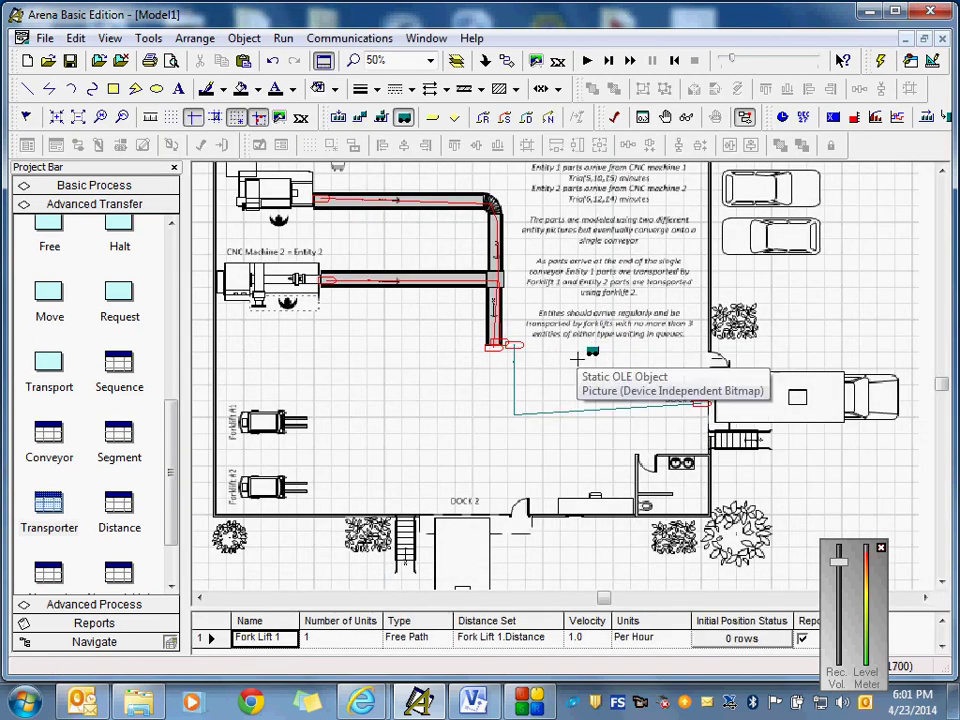
click(560, 352)
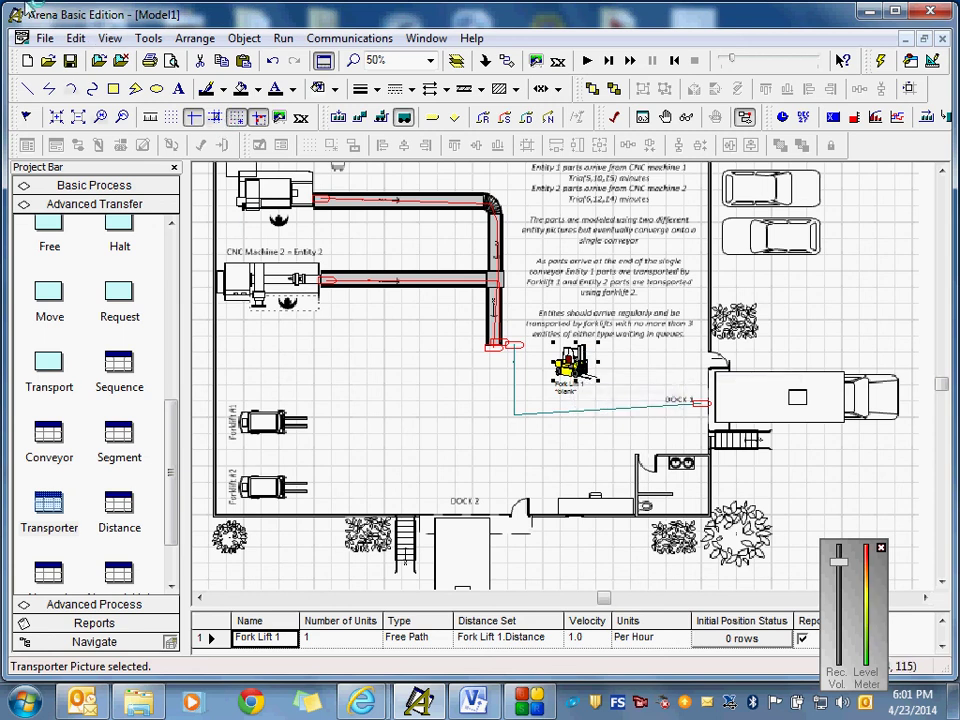
Step: Begin saving the model under a new name, browsing to Arena Files in Documents > IENG4210 - Operations Research
click(45, 38)
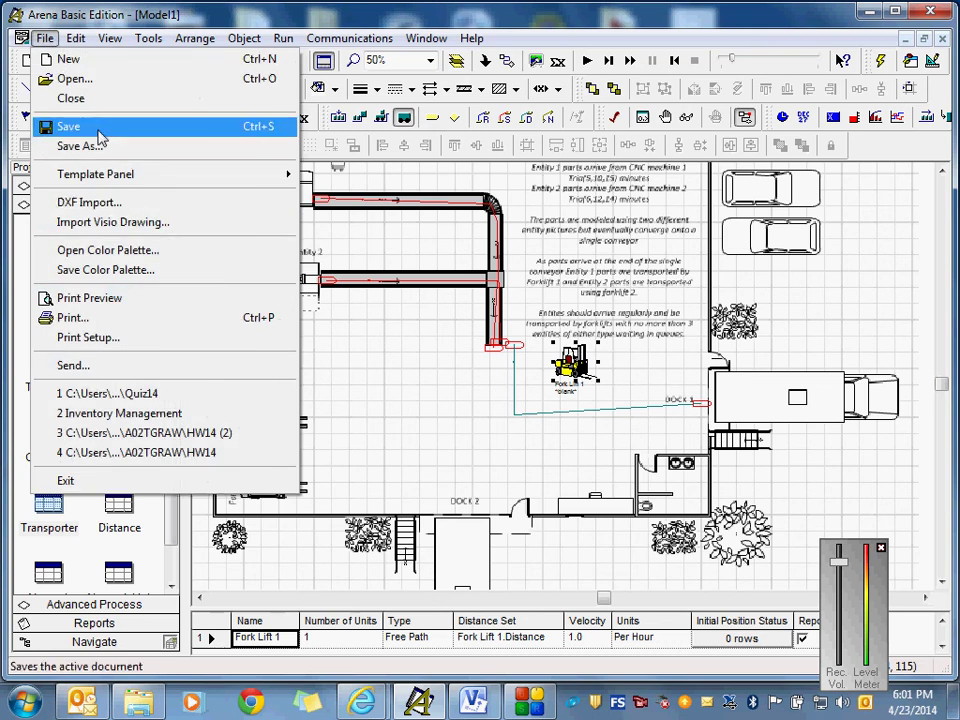
click(97, 146)
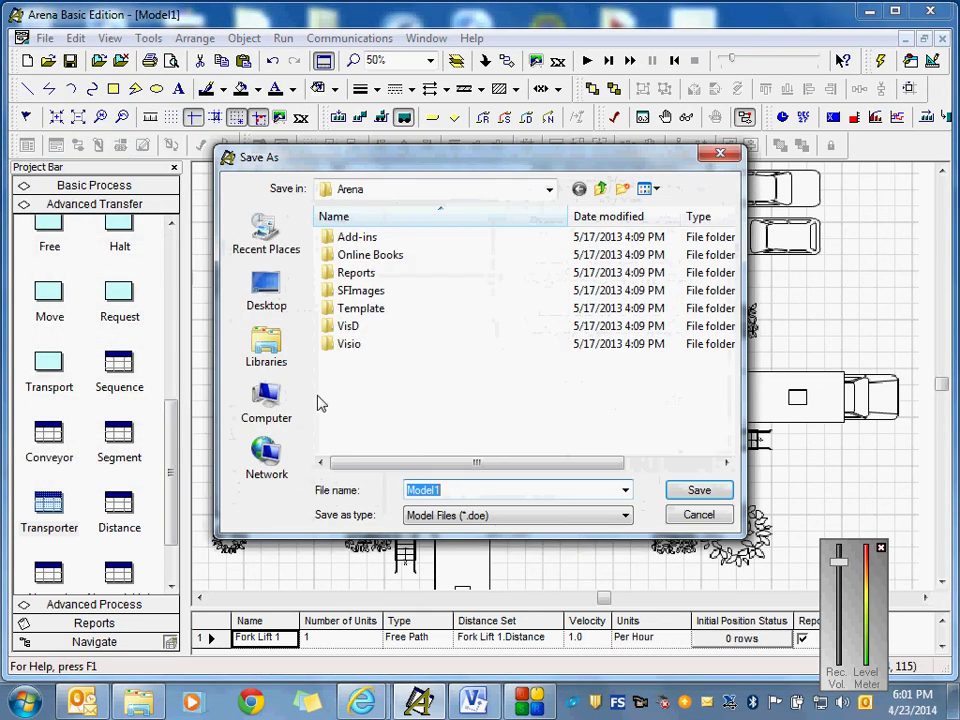
click(266, 345)
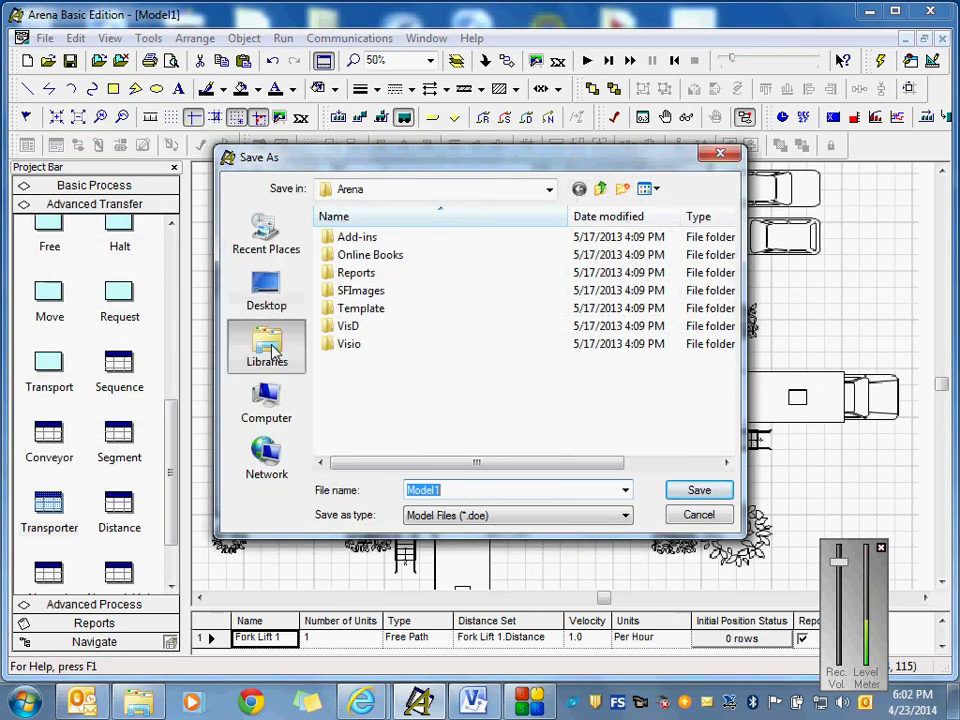
double_click(355, 232)
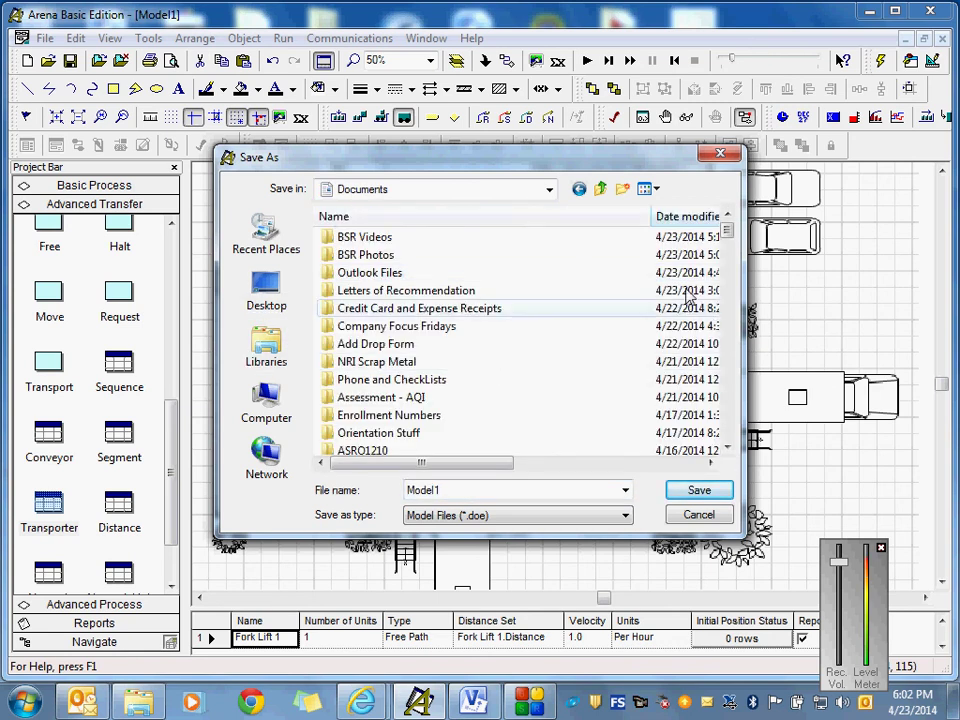
click(380, 220)
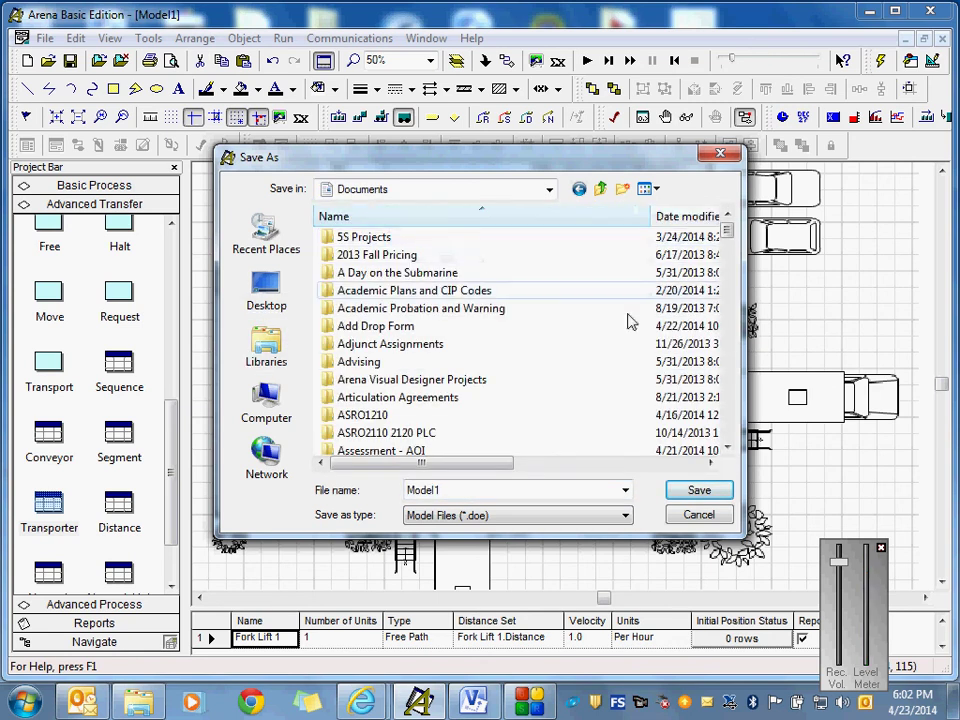
drag(726, 231, 729, 309)
double_click(486, 278)
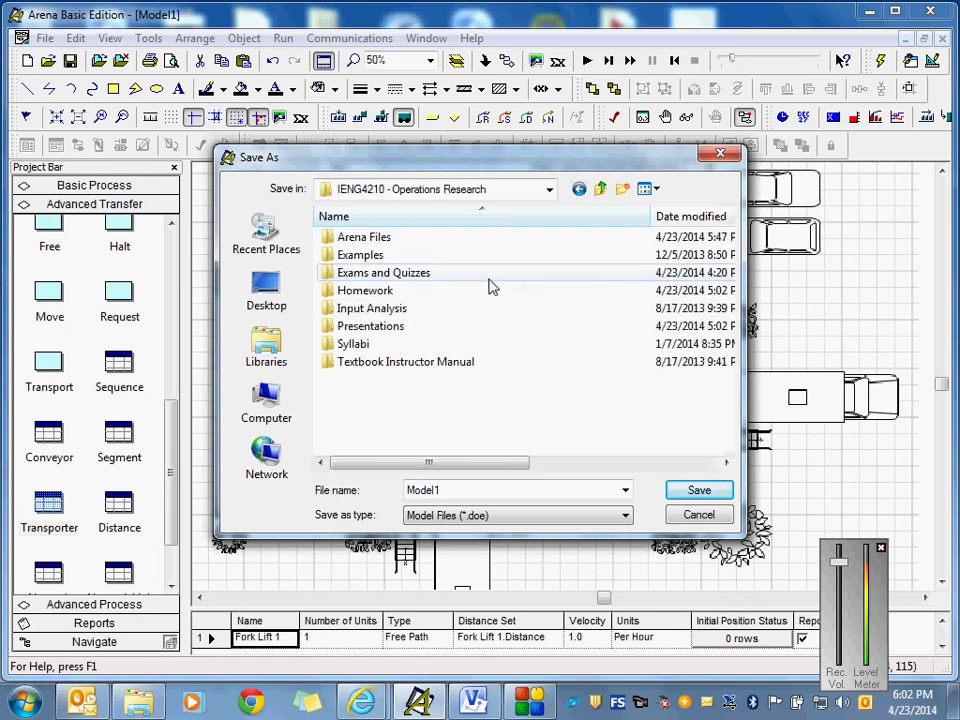
double_click(412, 240)
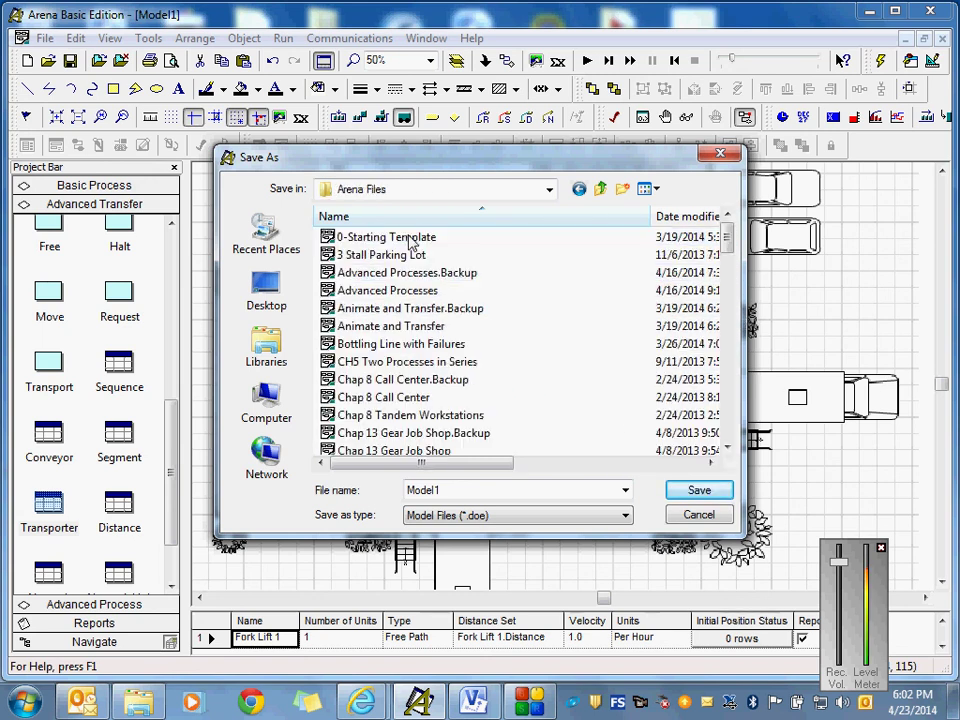
Step: Name the model file HW14 new, without replacing the existing HW14 file, and save it
double_click(461, 489)
text(HW13)
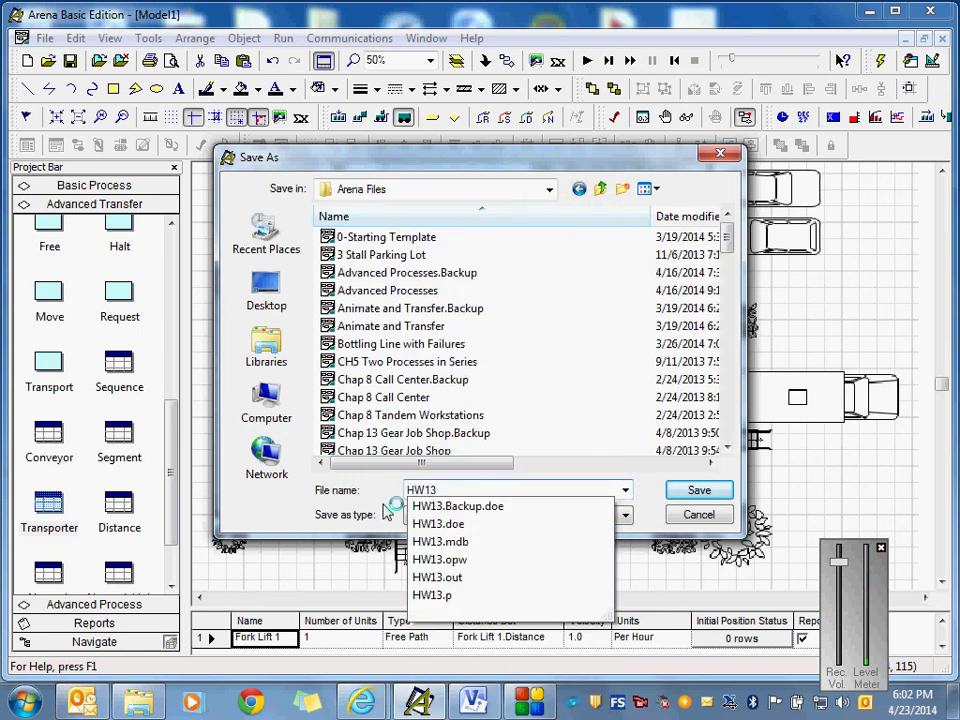
key(BackSpace)
text(4)
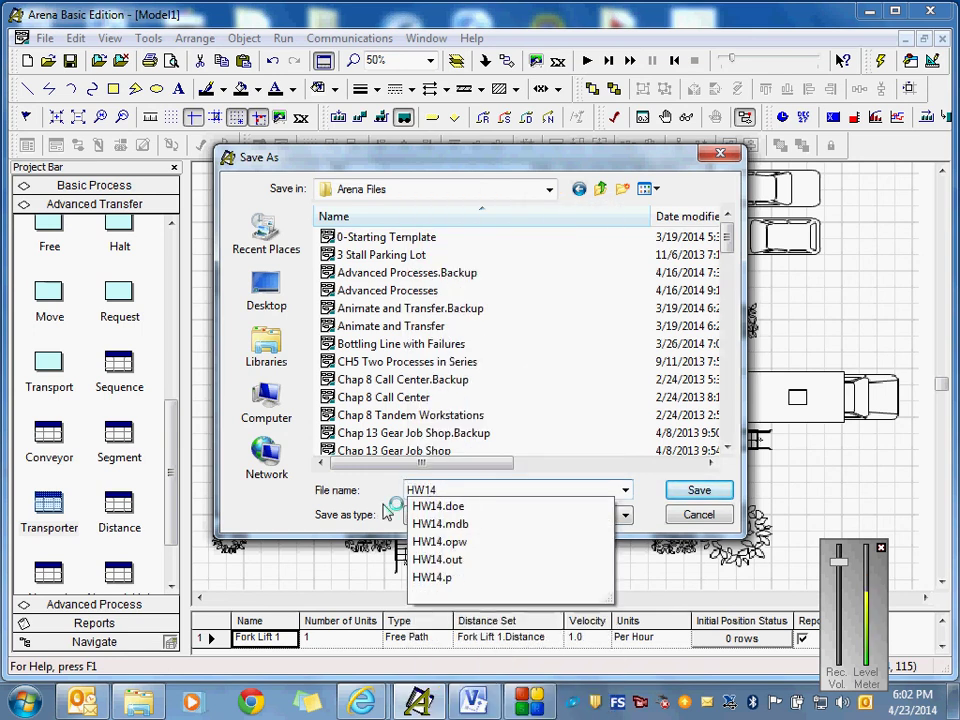
key(Return)
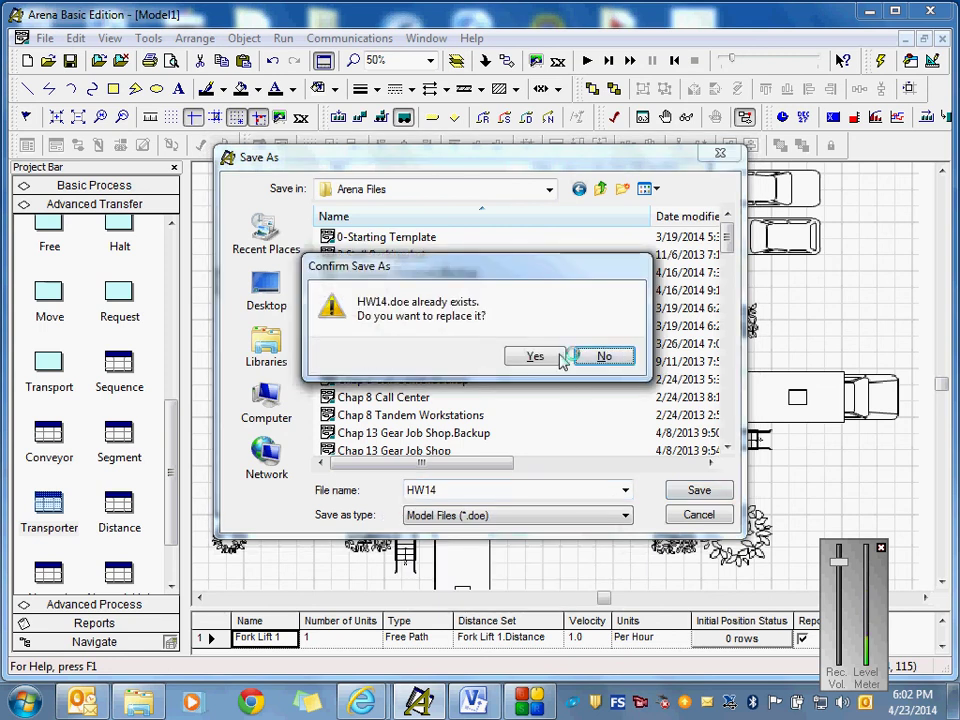
click(603, 357)
click(462, 489)
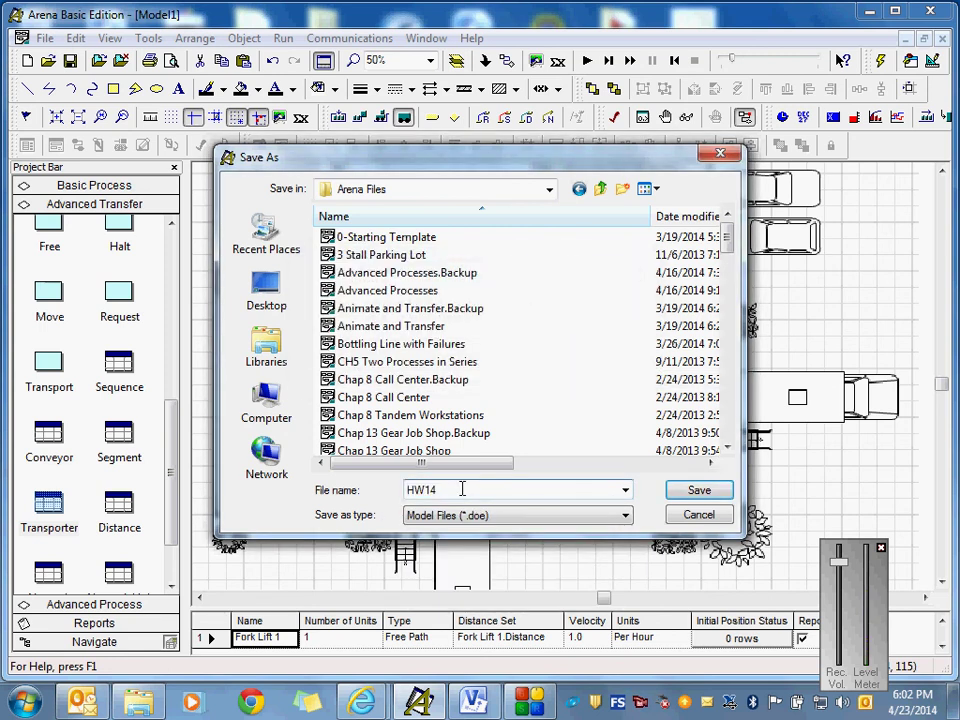
text(n)
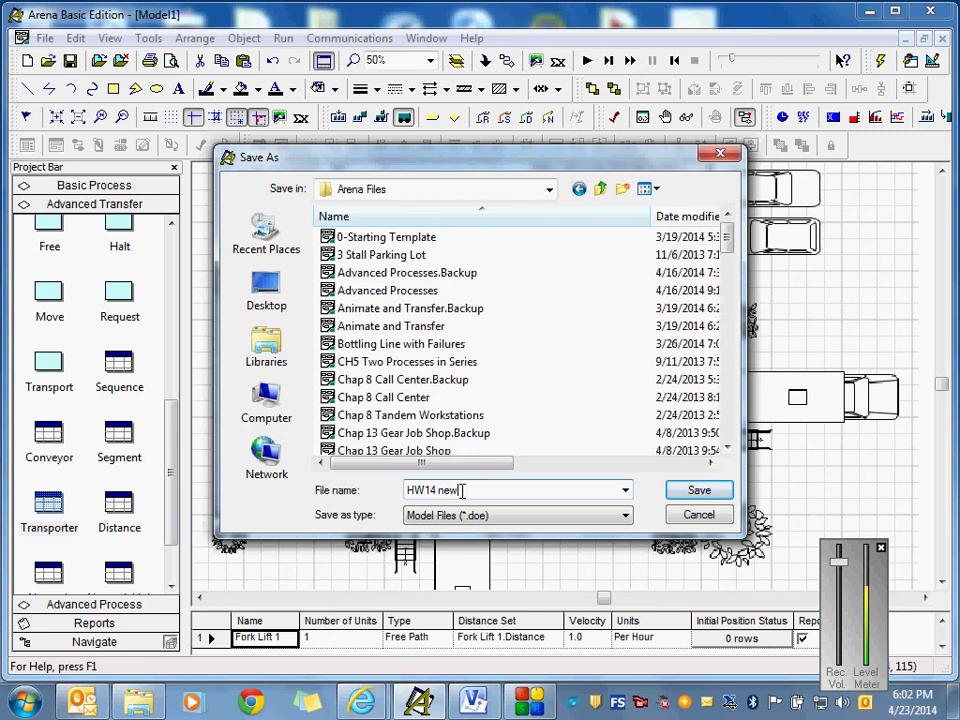
text(ew)
key(Return)
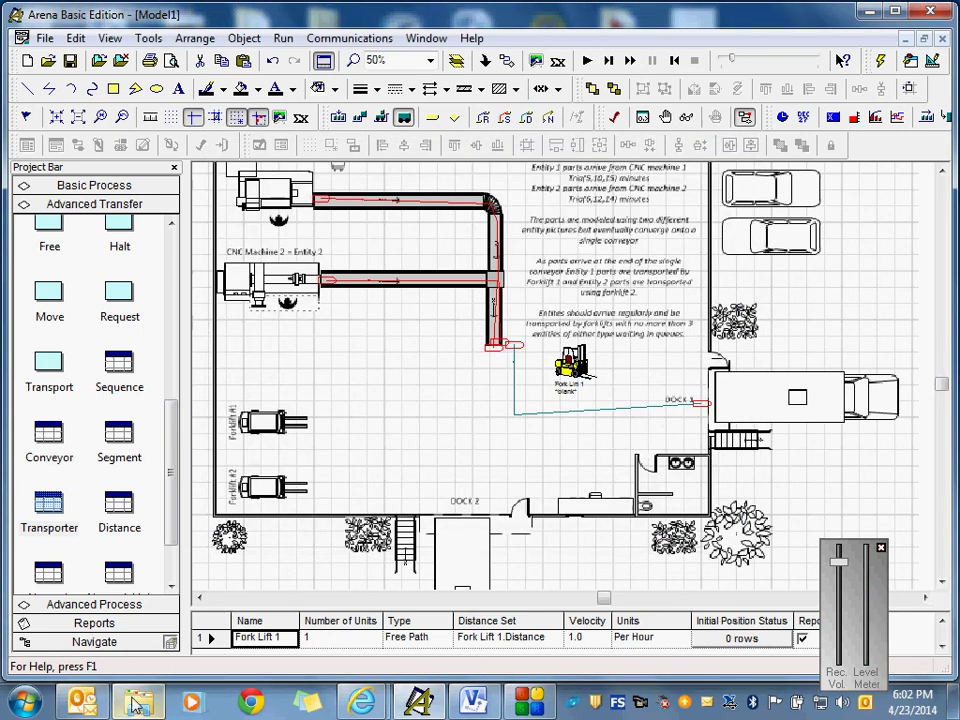
Step: Switch to Outlook and create an e-mail addressed to the recipient with the subject HW14
click(82, 700)
click(18, 95)
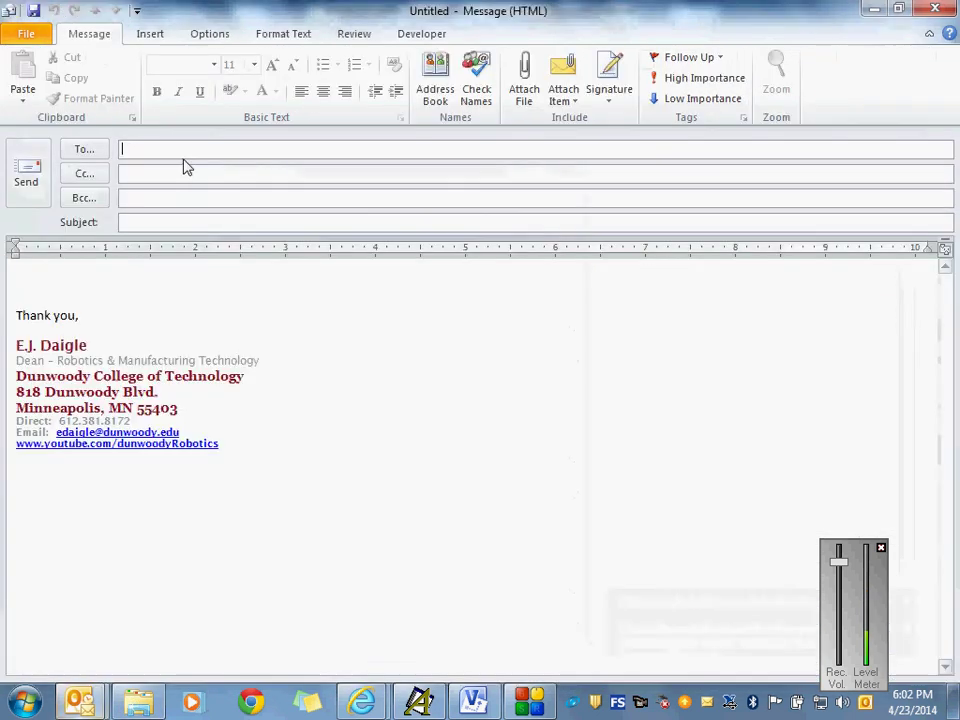
text(meyer)
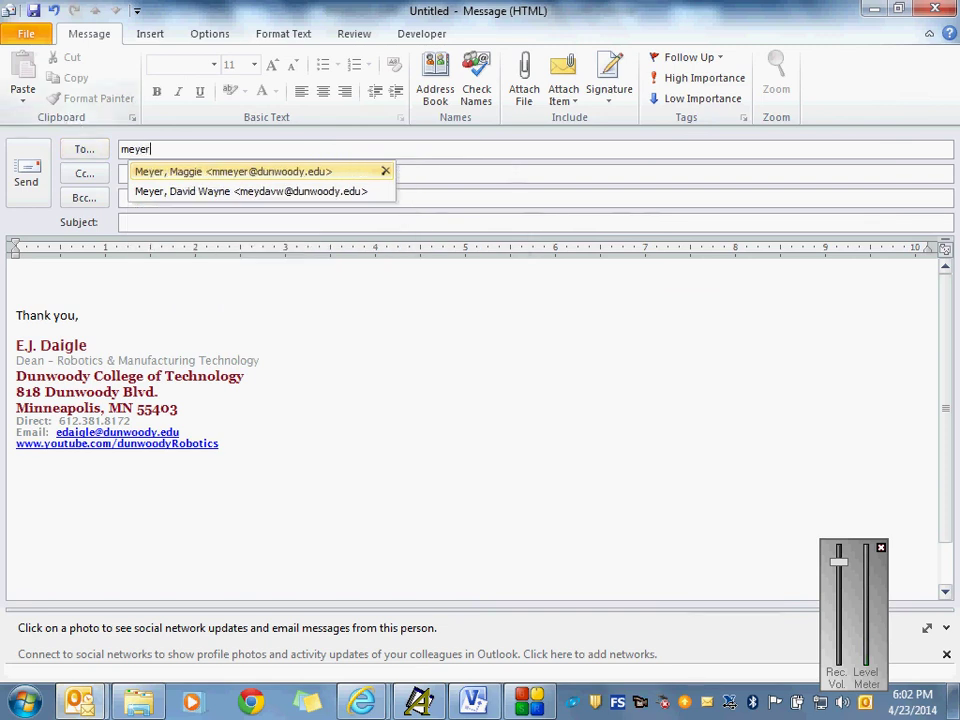
key(Down)
key(Return)
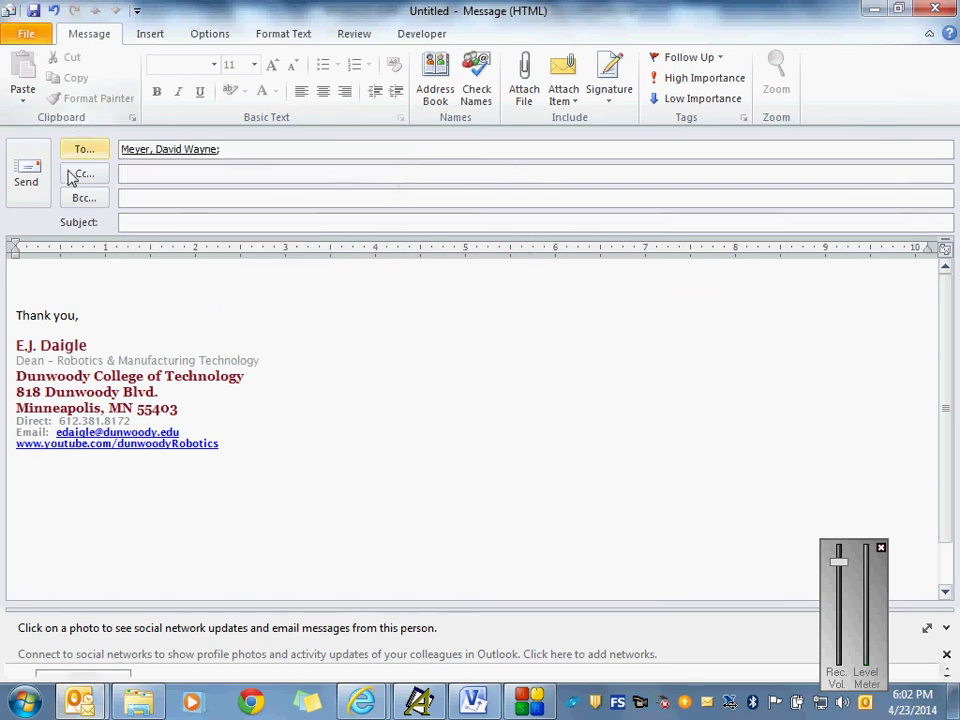
click(133, 222)
text(HW14)
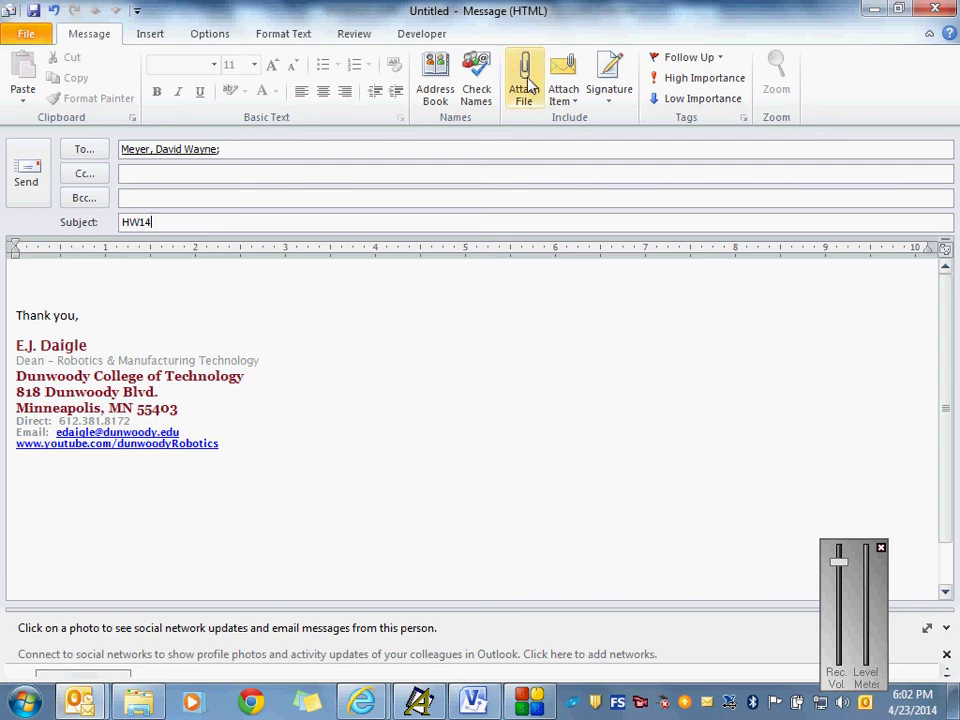
Step: Attach the HW14 new model from the IENG4210 - Operations Research > Arena Files folder and send the e-mail
click(522, 84)
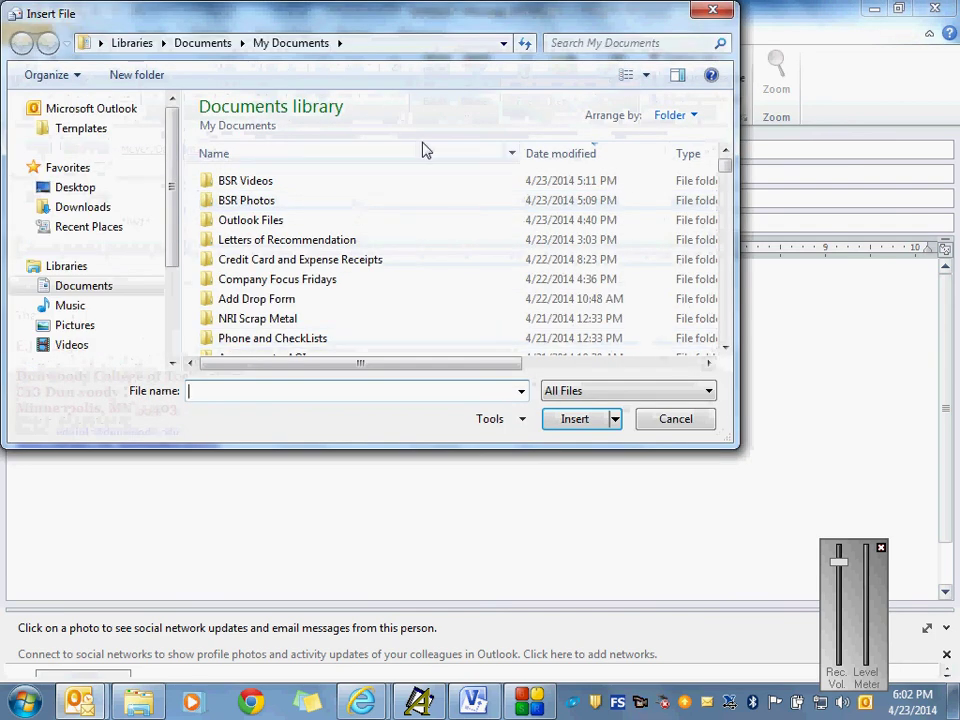
click(347, 155)
drag(727, 172, 726, 231)
double_click(394, 203)
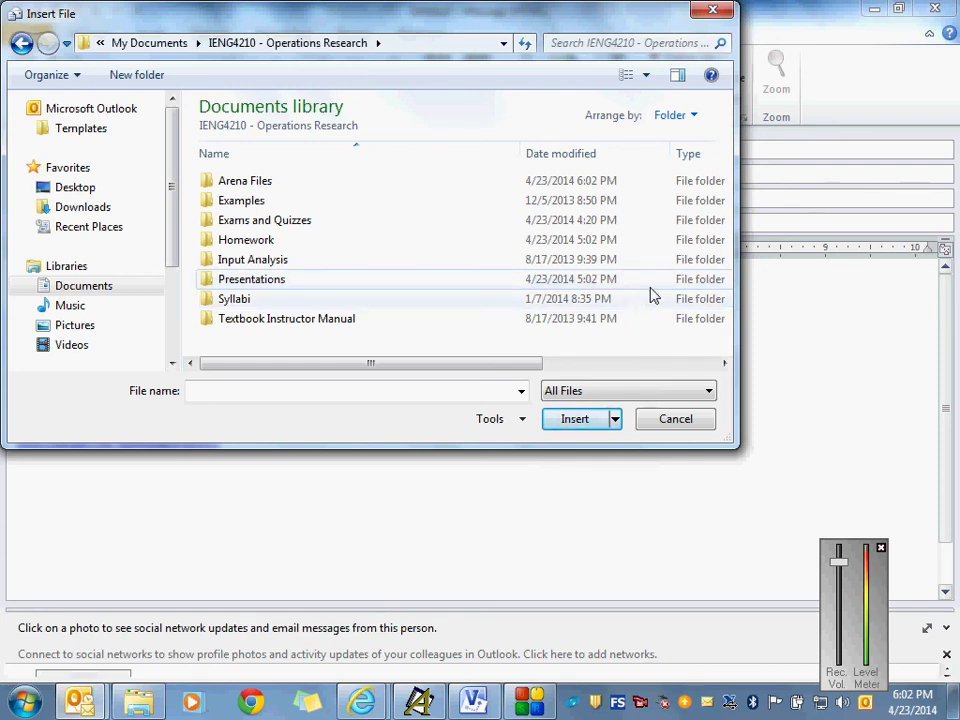
click(248, 183)
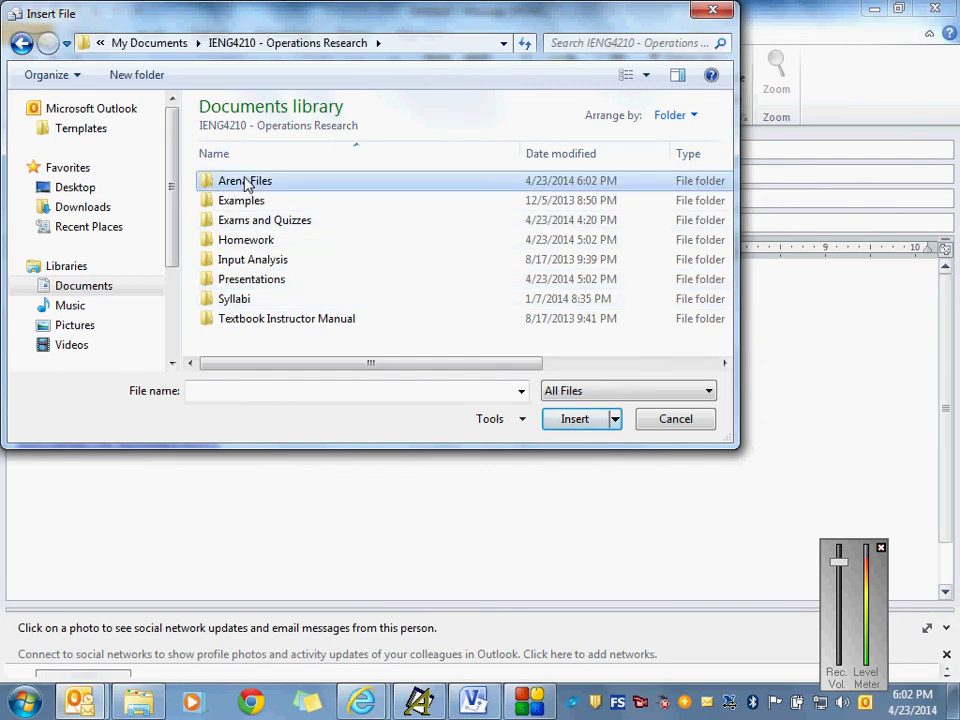
double_click(248, 183)
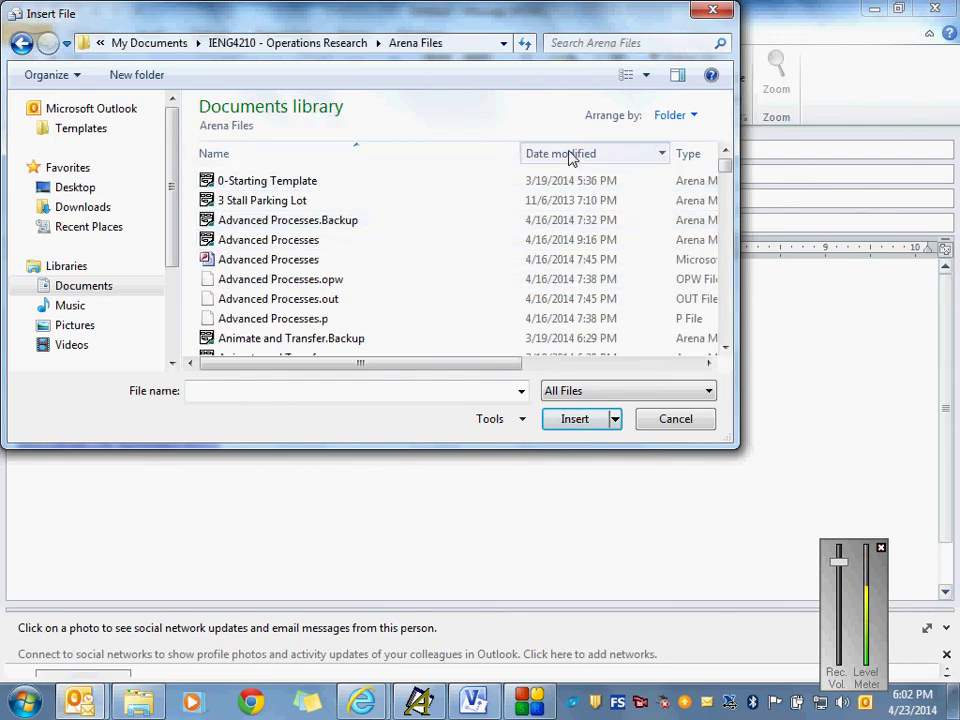
click(570, 155)
click(319, 184)
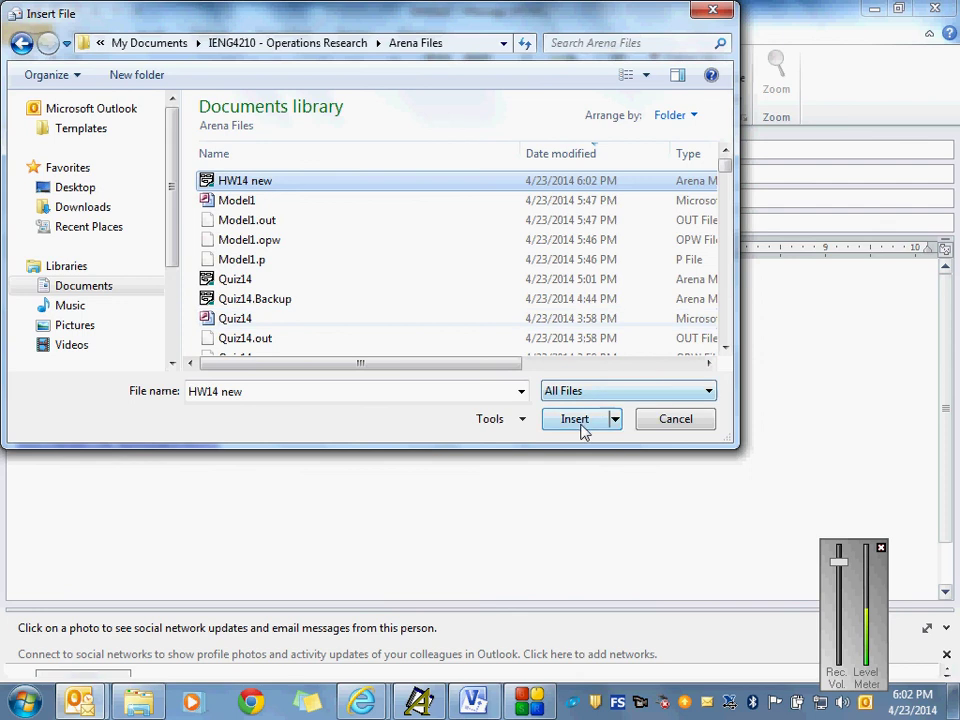
click(582, 422)
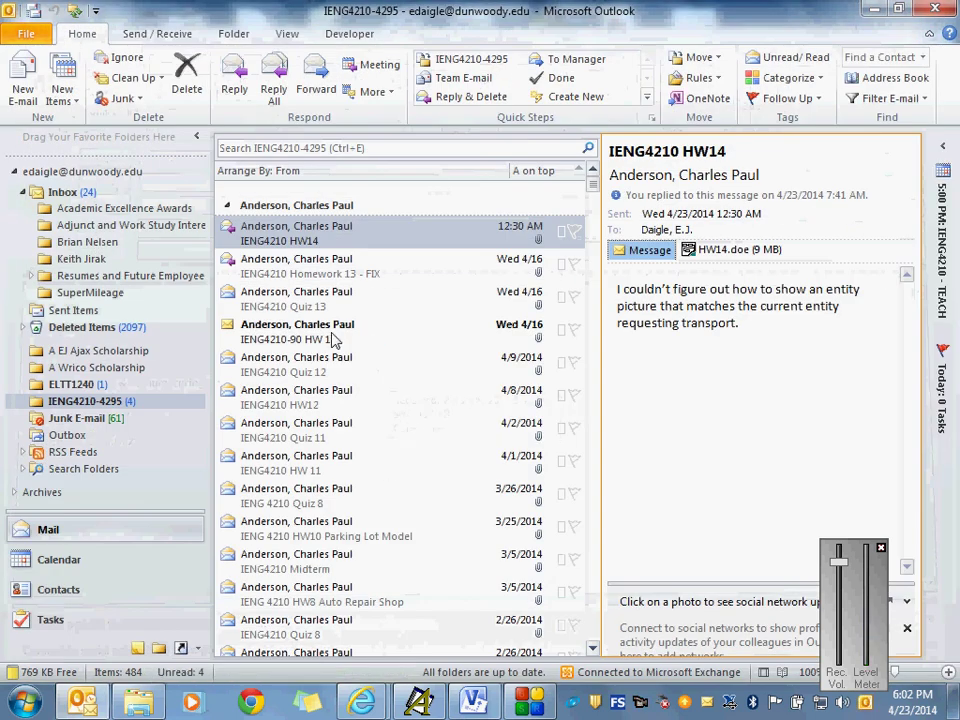
Step: Switch back to Arena and select the Fork Lift 1 transporter picture on the floor plan
click(420, 703)
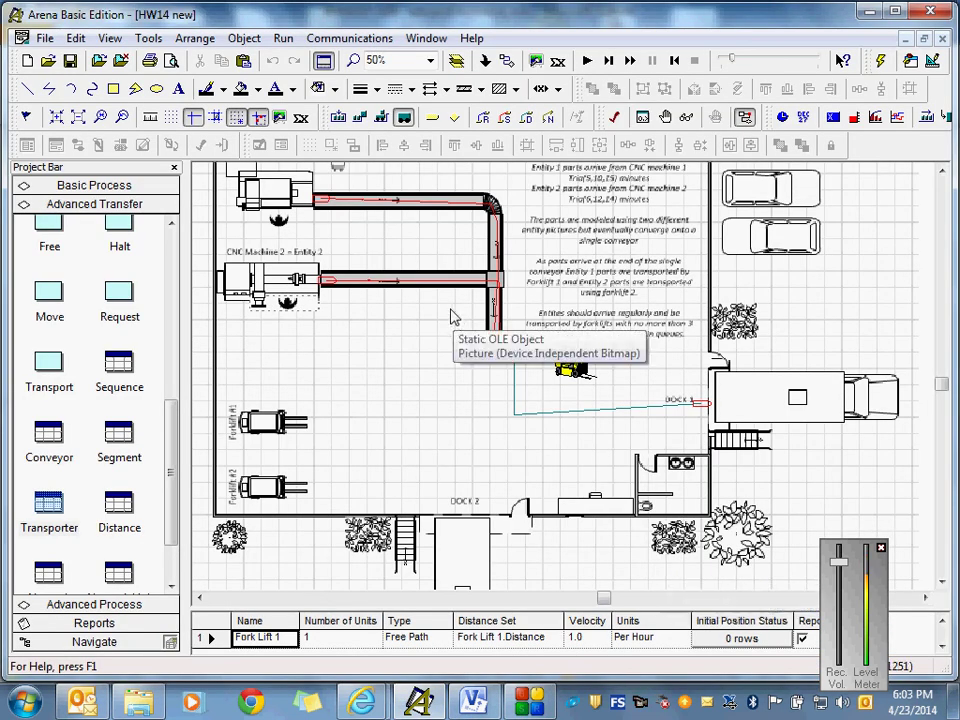
click(568, 372)
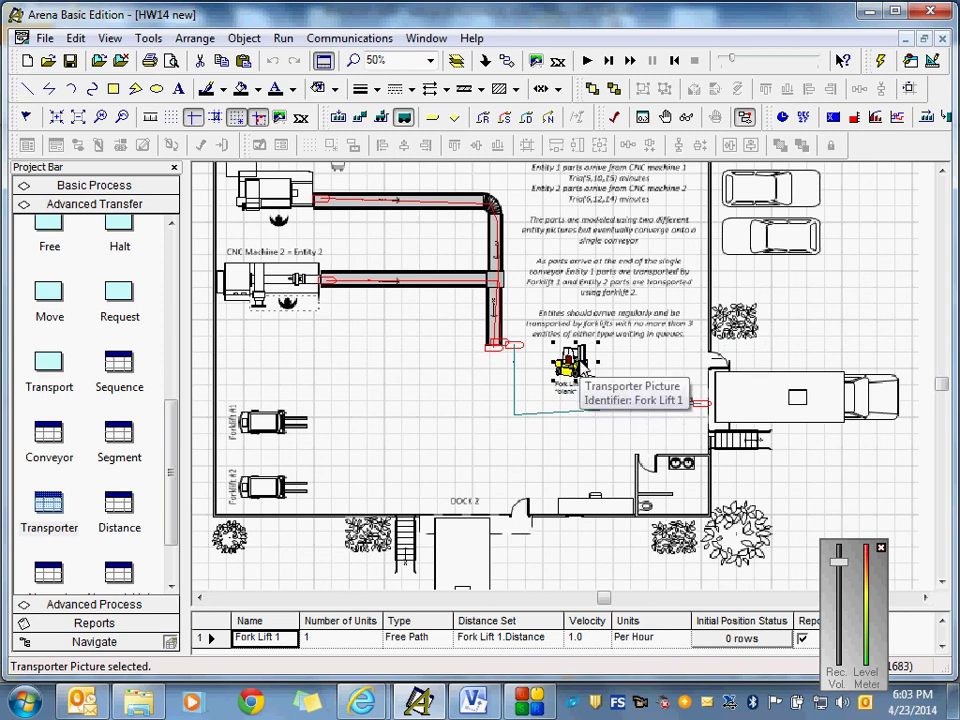
click(244, 38)
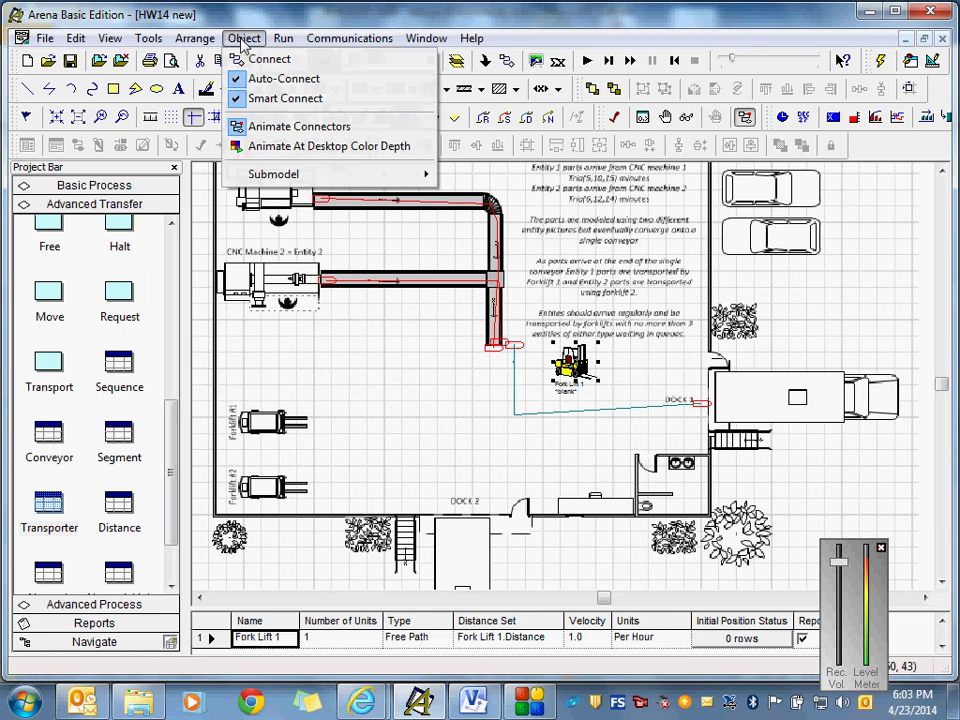
click(568, 368)
double_click(568, 368)
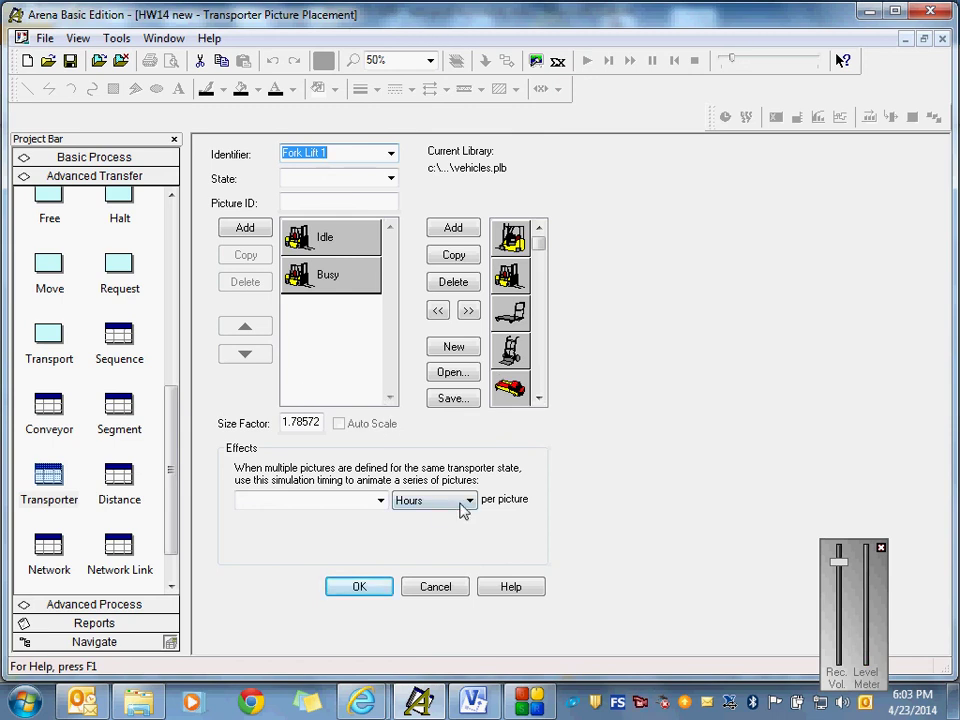
click(345, 249)
click(336, 274)
double_click(336, 284)
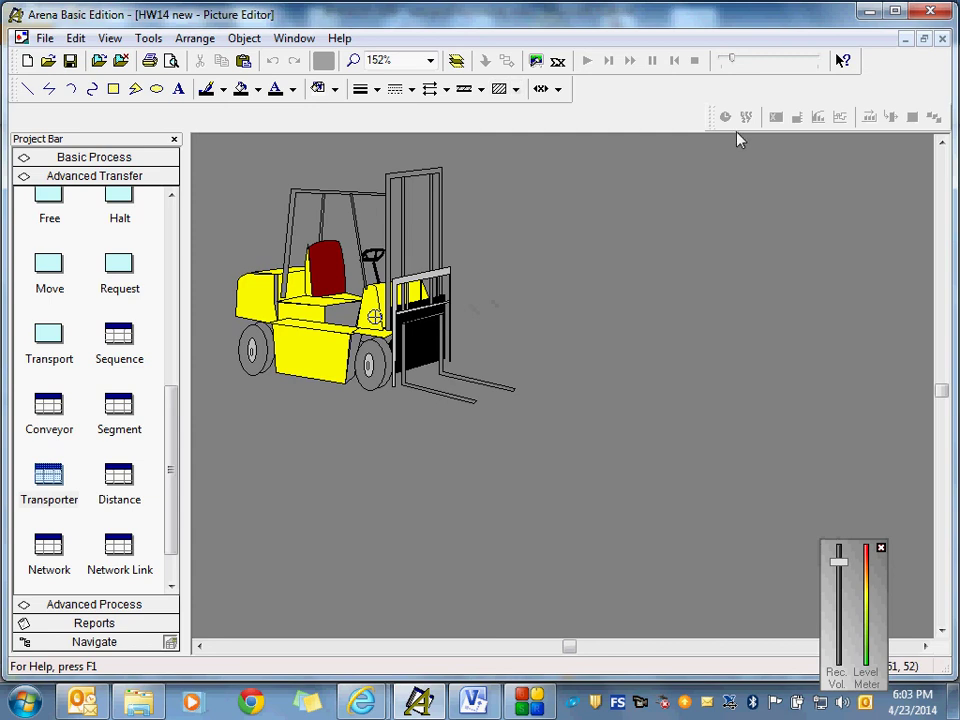
click(942, 39)
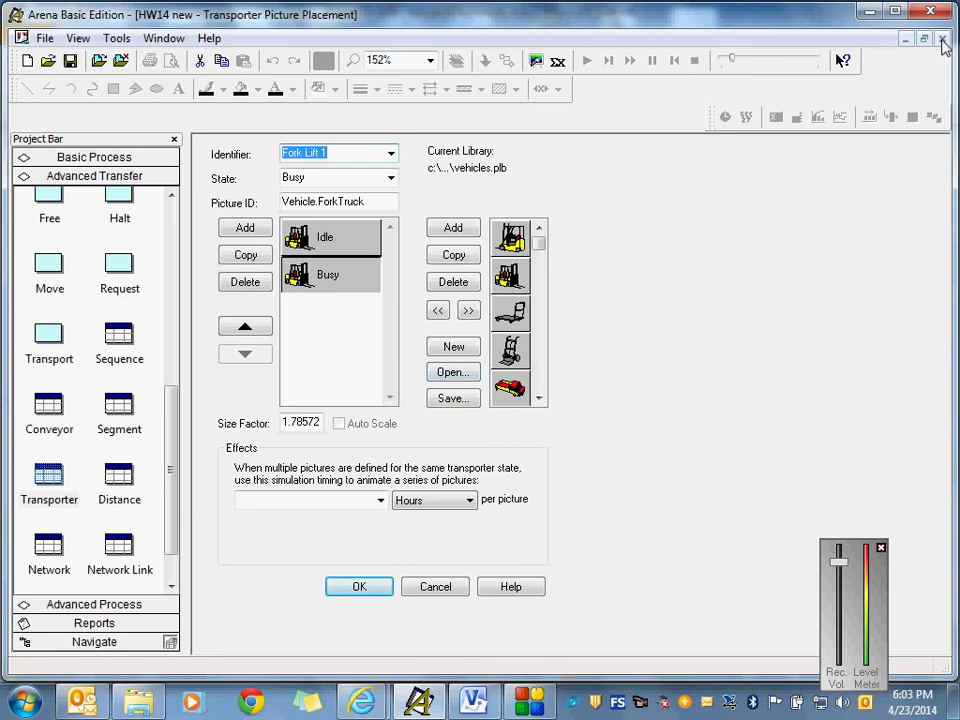
click(428, 590)
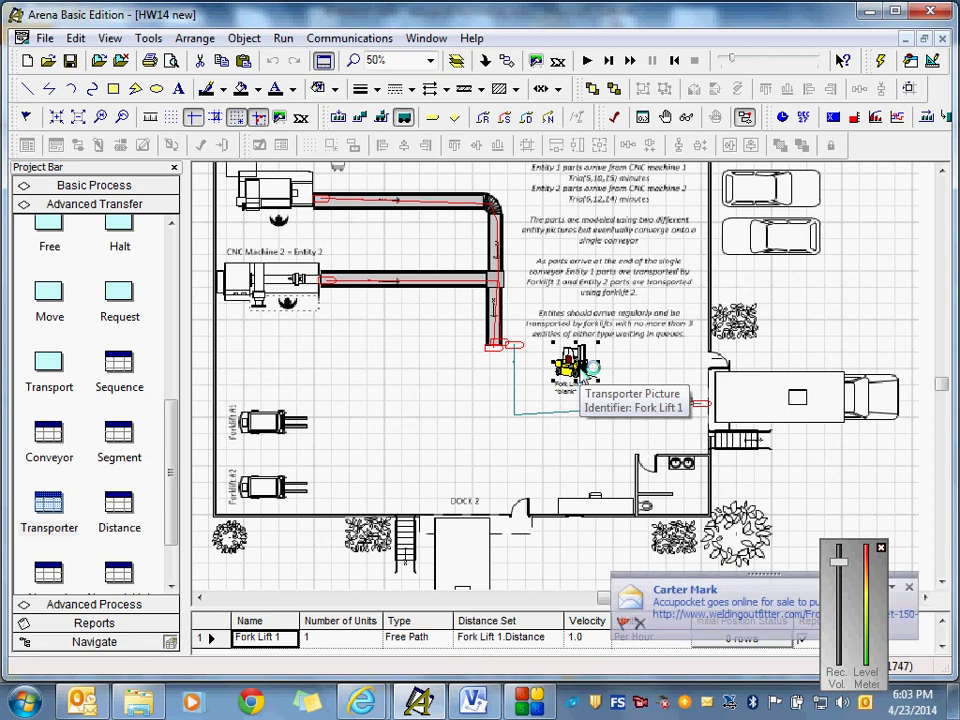
Step: Open the Busy picture of the Fork Lift 1 transporter for editing and add a ride point to it
double_click(572, 366)
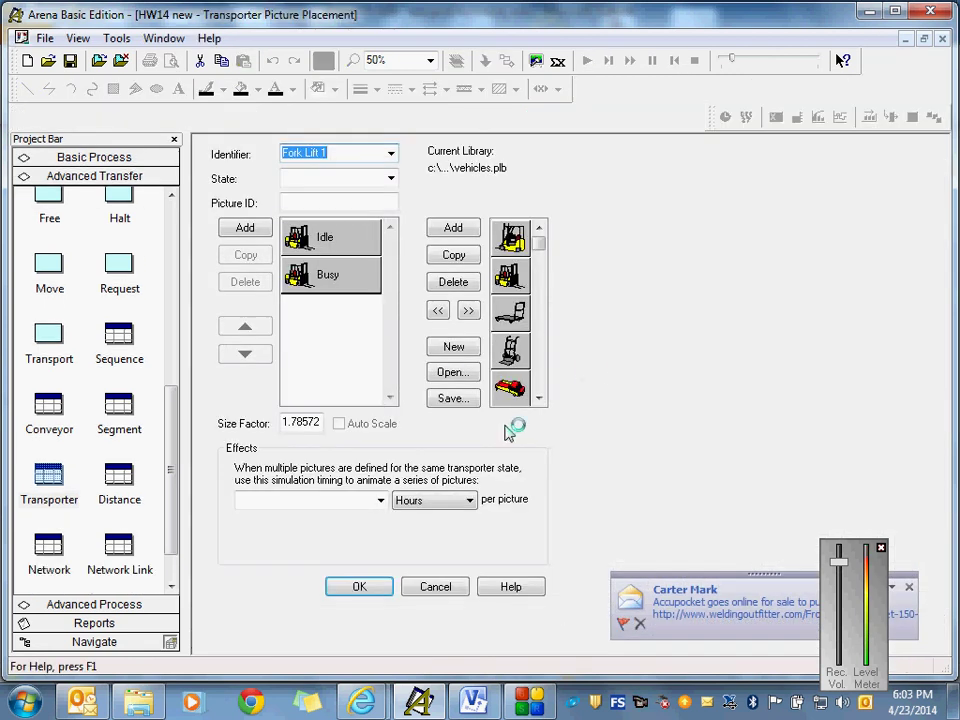
click(360, 276)
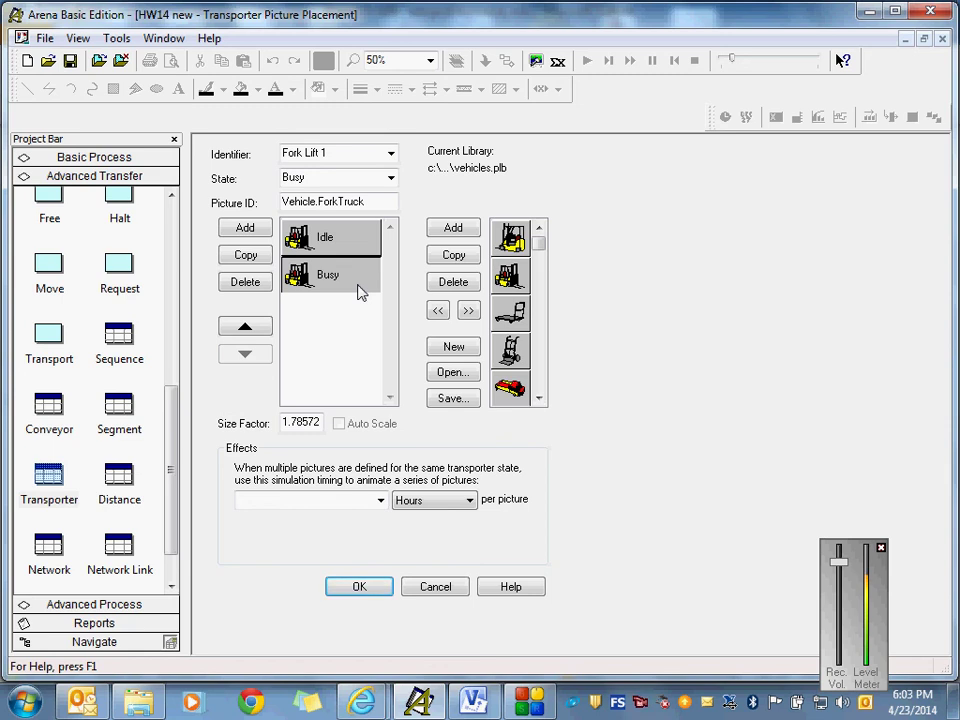
double_click(300, 275)
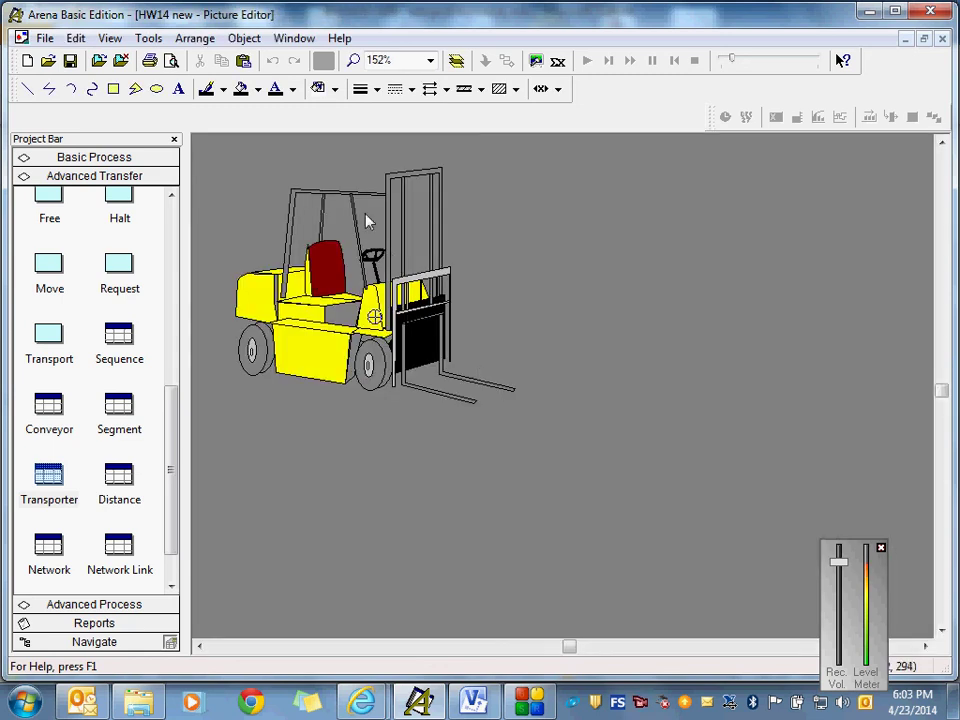
click(246, 46)
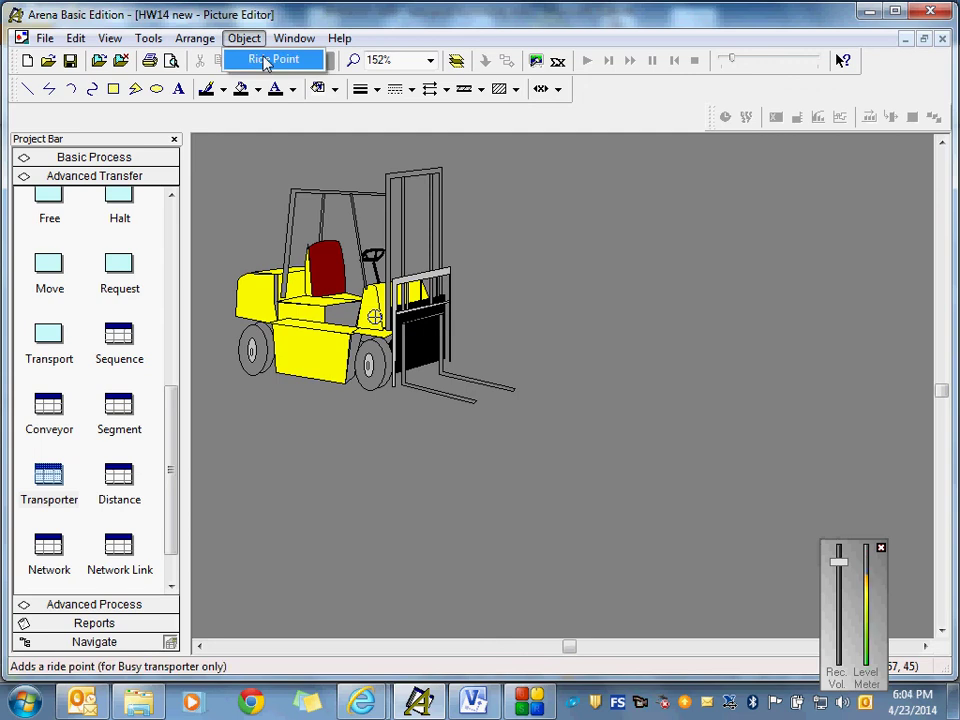
click(266, 60)
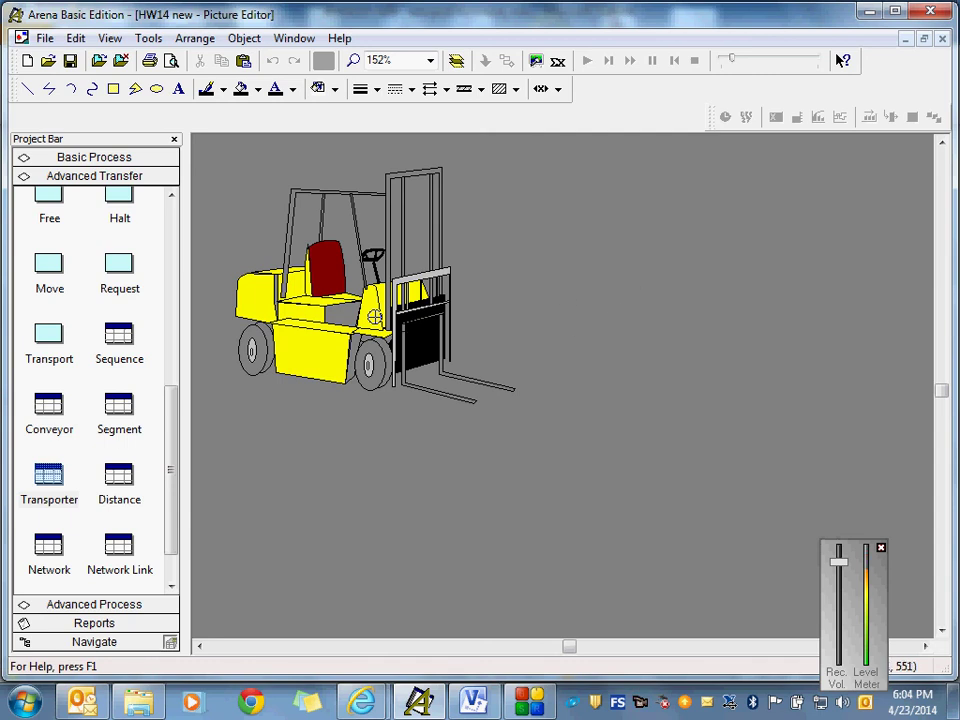
click(375, 317)
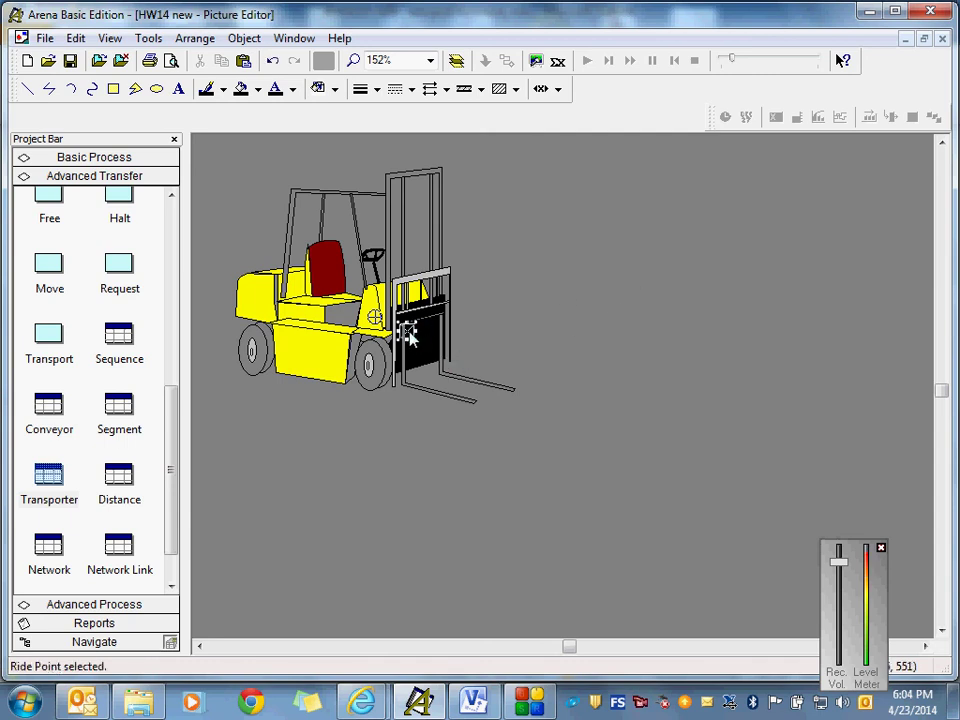
key(Escape)
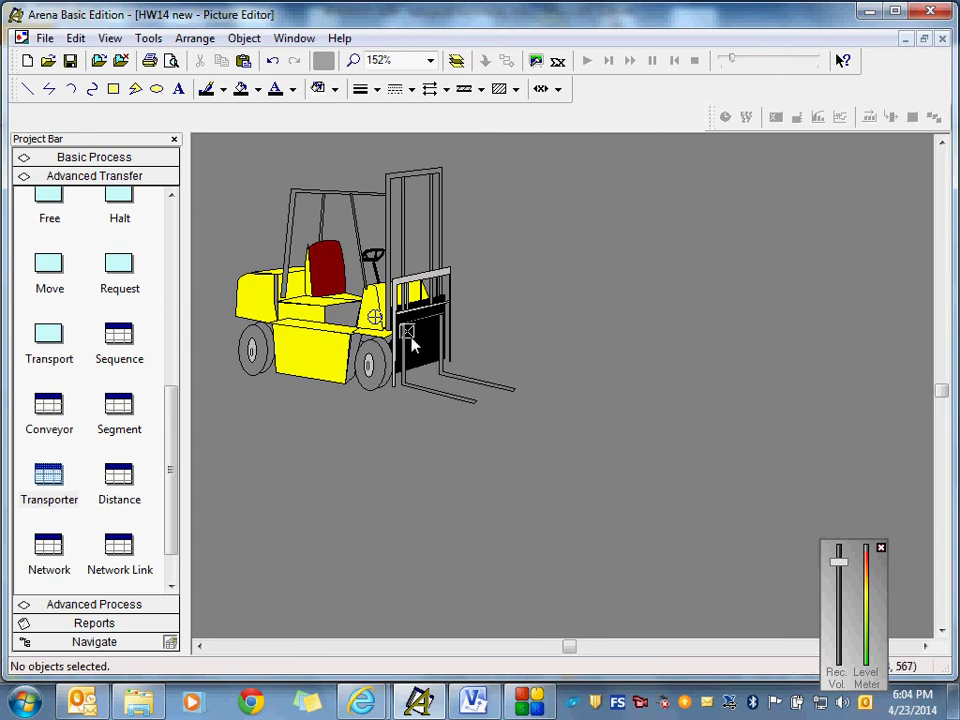
Step: Move the ride point onto the lower part of the black carriage above the forks and accept the transporter picture changes
drag(408, 332, 427, 371)
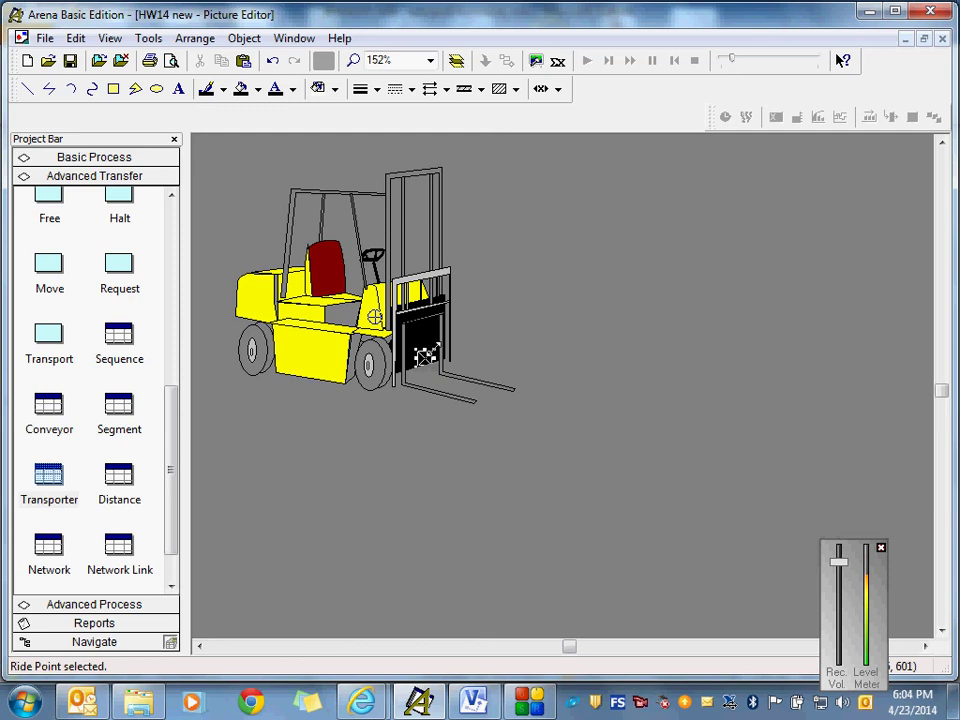
drag(426, 354, 429, 350)
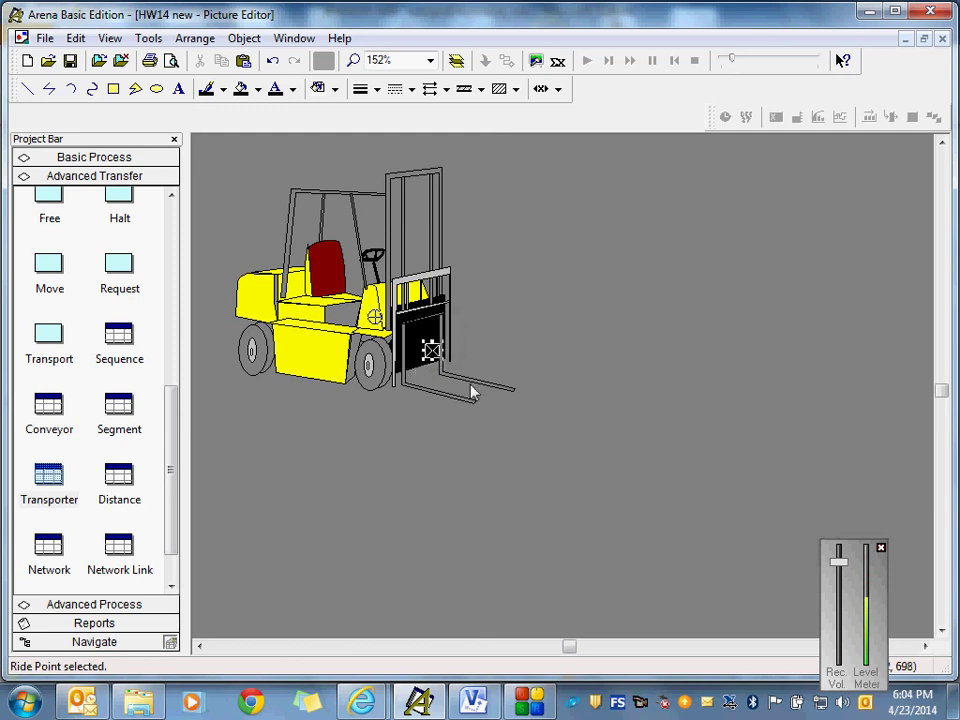
drag(422, 356, 416, 364)
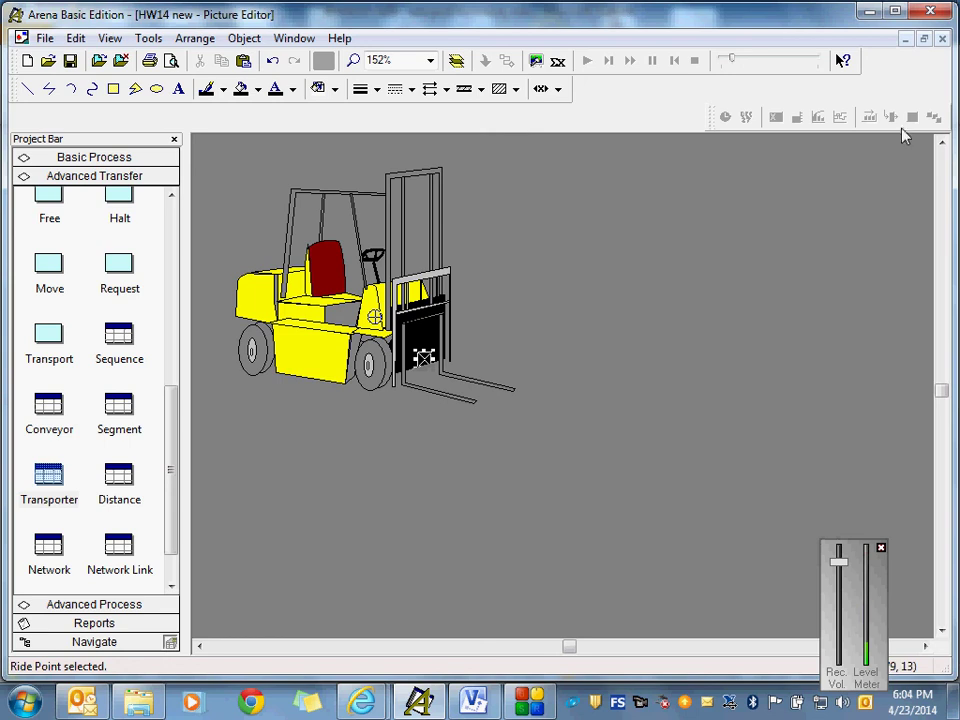
click(943, 40)
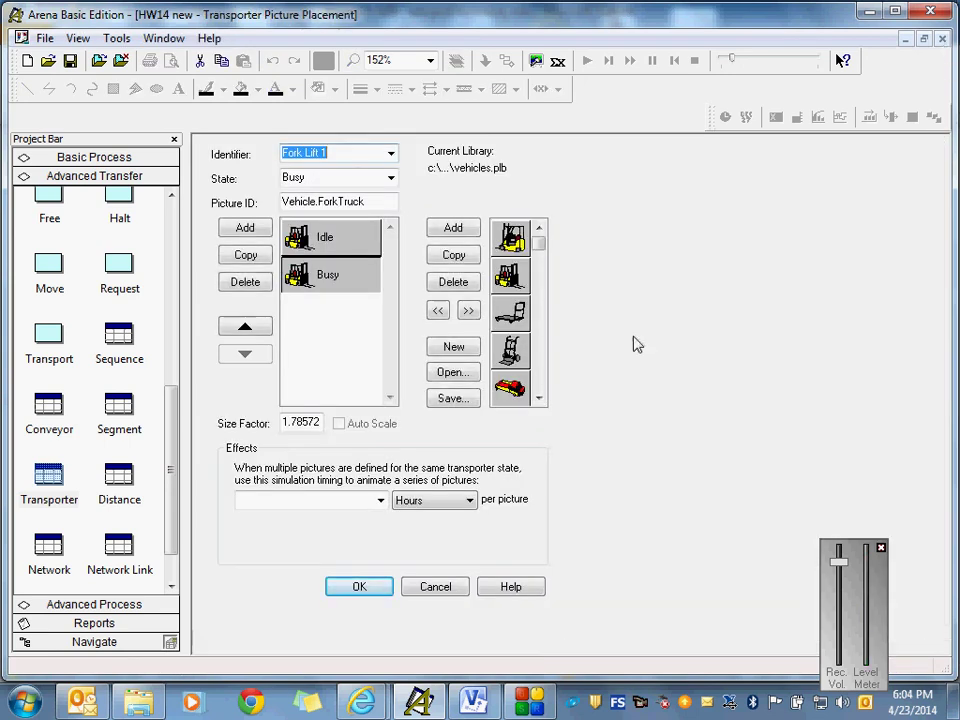
click(359, 587)
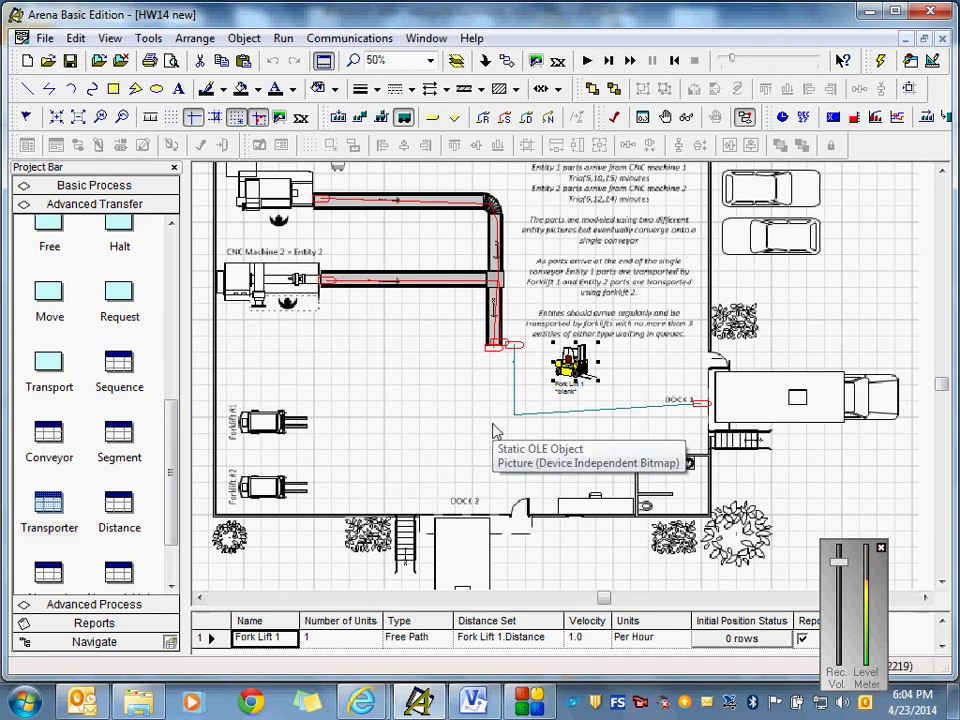
Step: Try to run the model and complete the flagged Fork Lift 1.Distance module with a Station 5 to Station 6 entry, distance 1
click(588, 62)
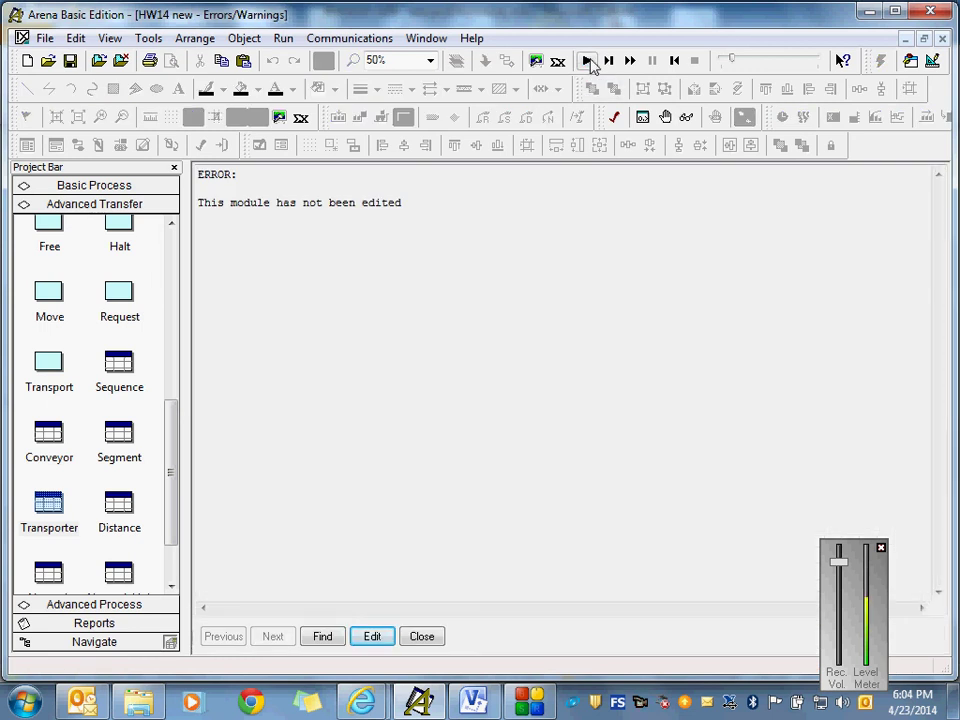
click(371, 637)
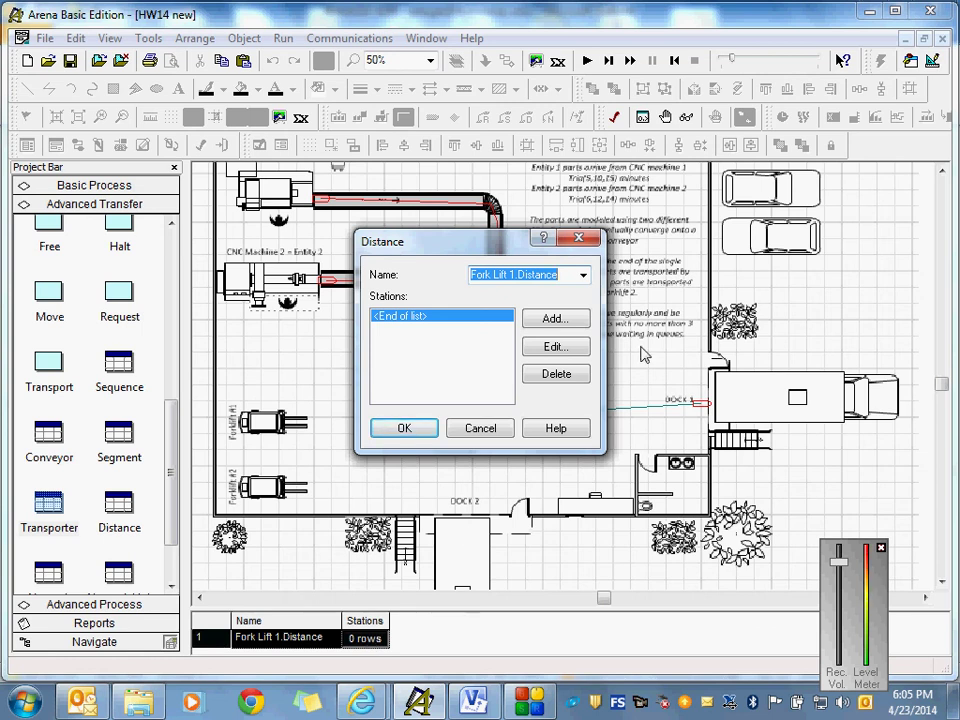
click(546, 322)
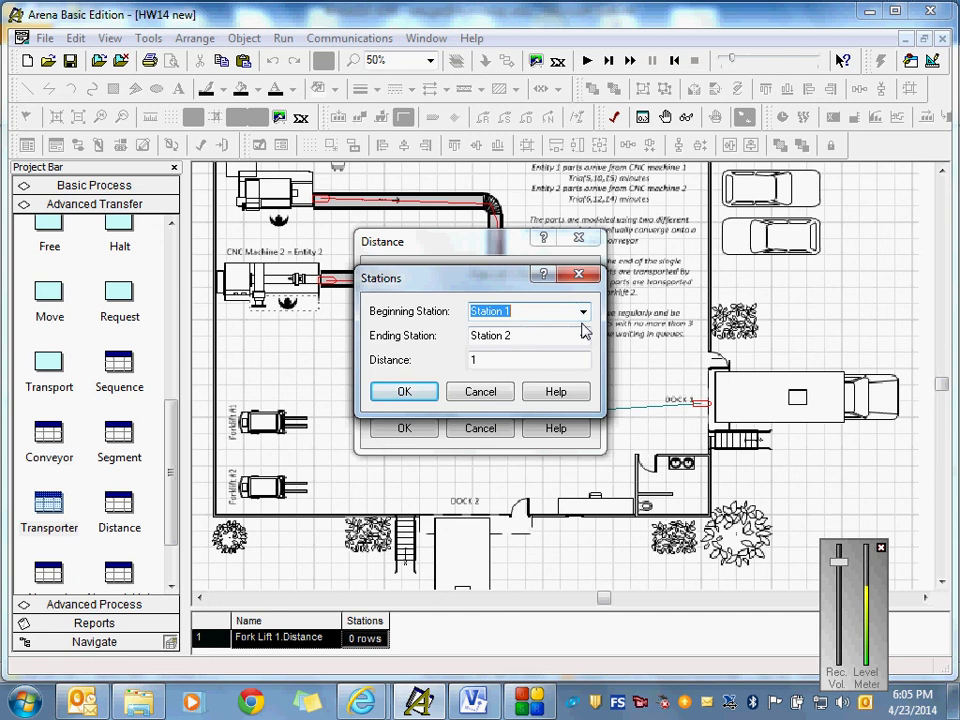
click(582, 312)
click(505, 377)
click(583, 338)
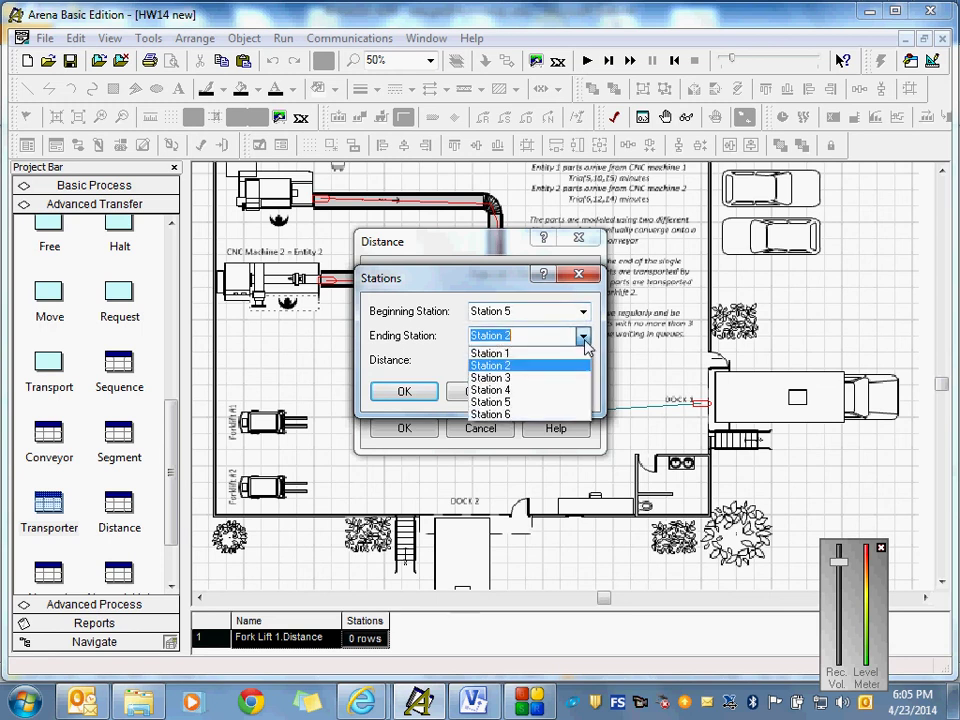
click(513, 414)
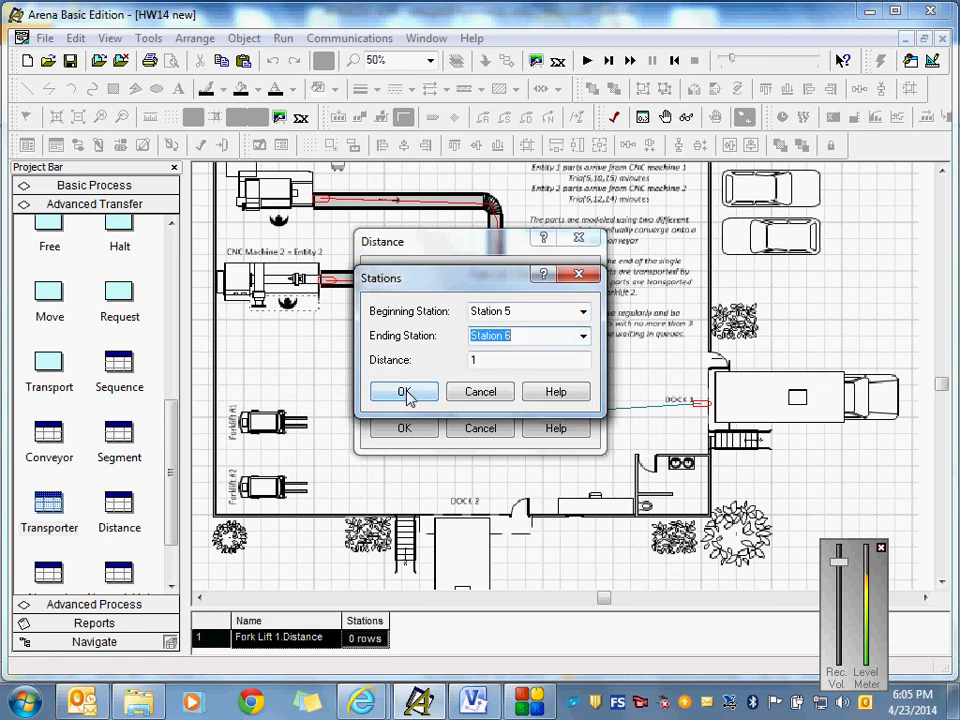
click(404, 392)
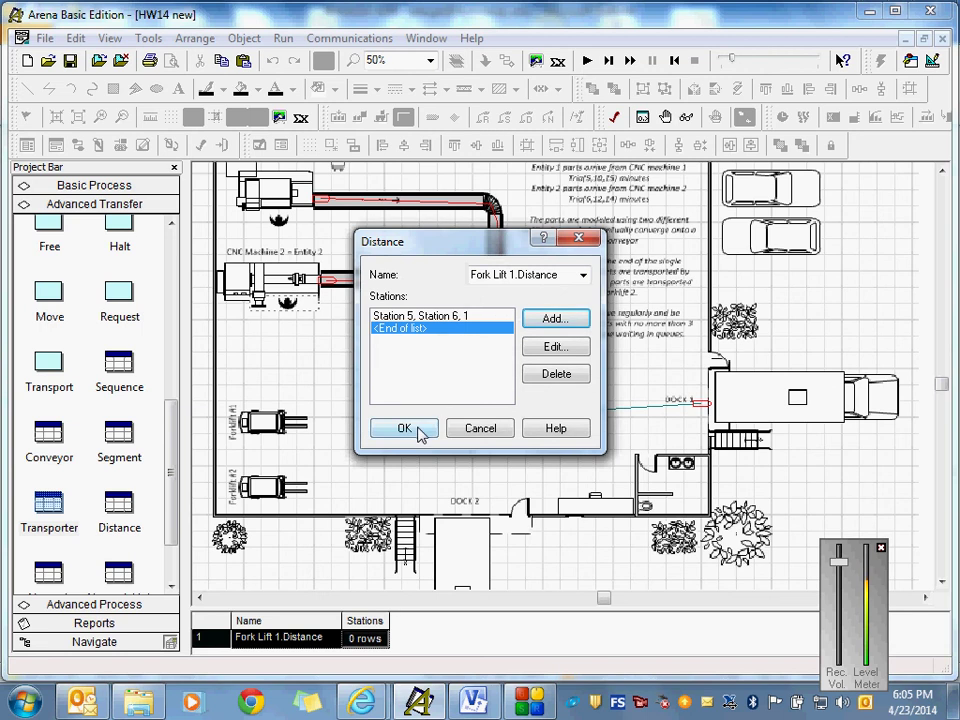
click(404, 428)
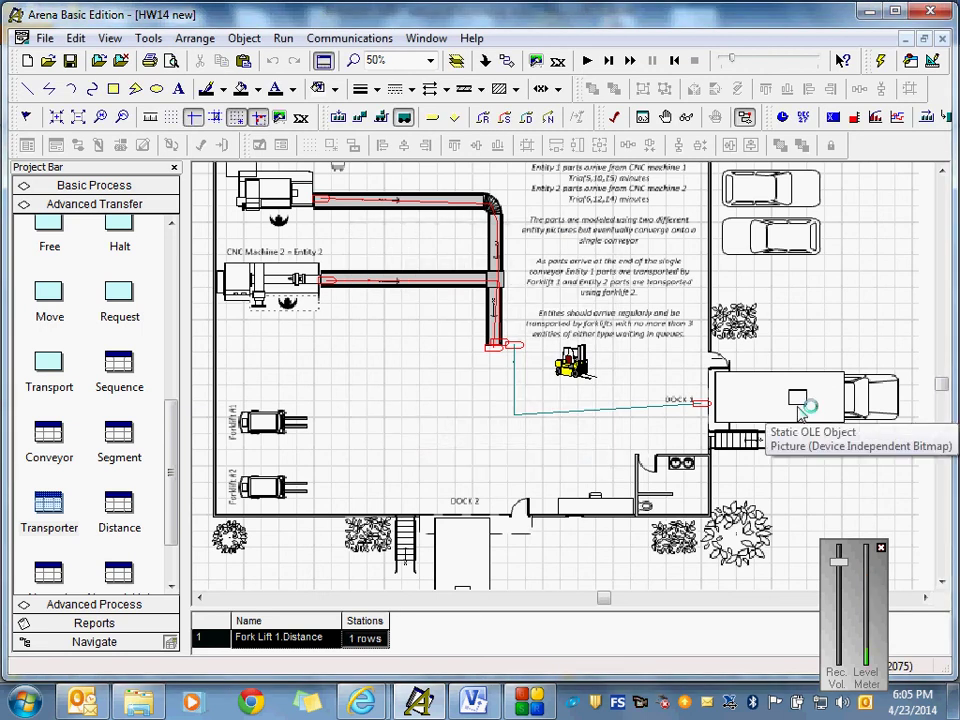
Step: Run the simulation to check how Fork Lift 1 carries parts from the conveyor towards Dock 1, and end the run
click(587, 61)
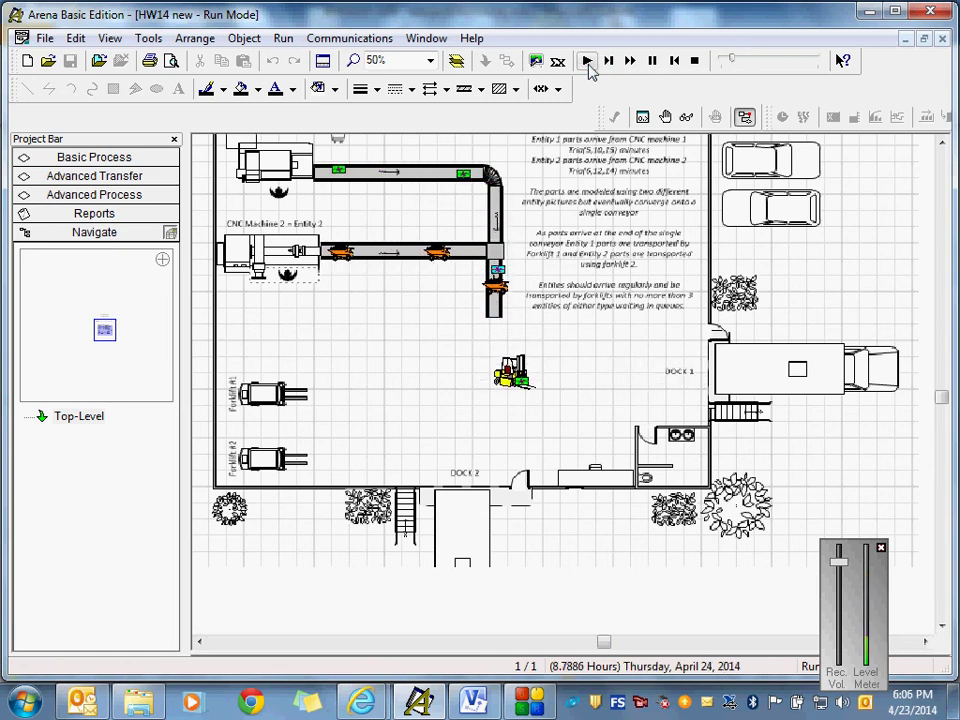
click(694, 62)
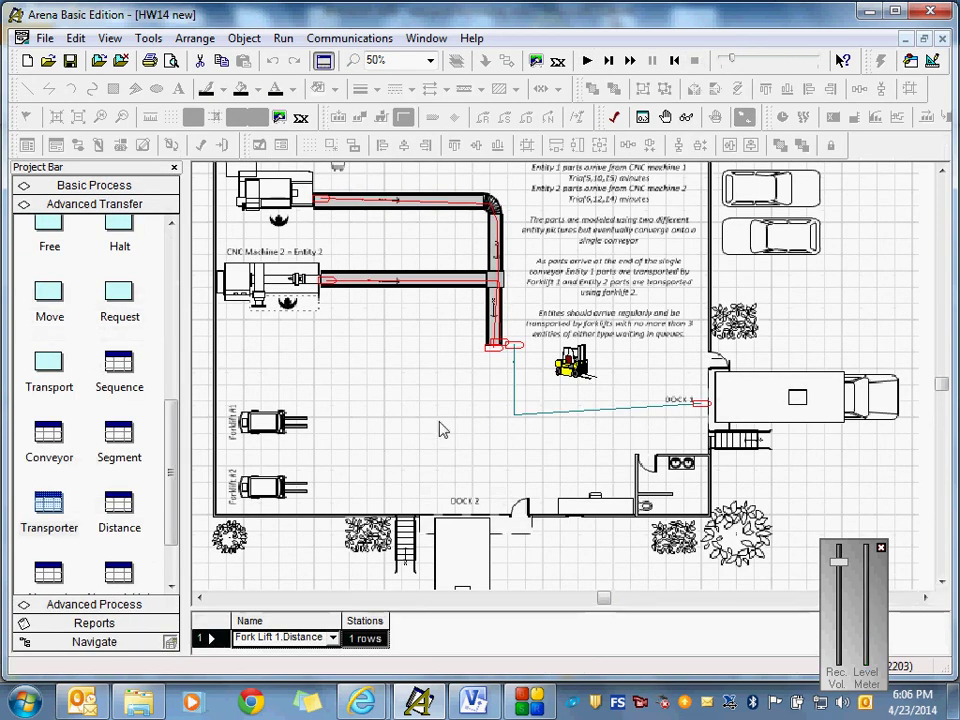
Step: Move the Request 1 queue from the flowchart to the floor plan and stand it vertically above the forklift pickup station beside the conveyor's end
drag(948, 390, 943, 368)
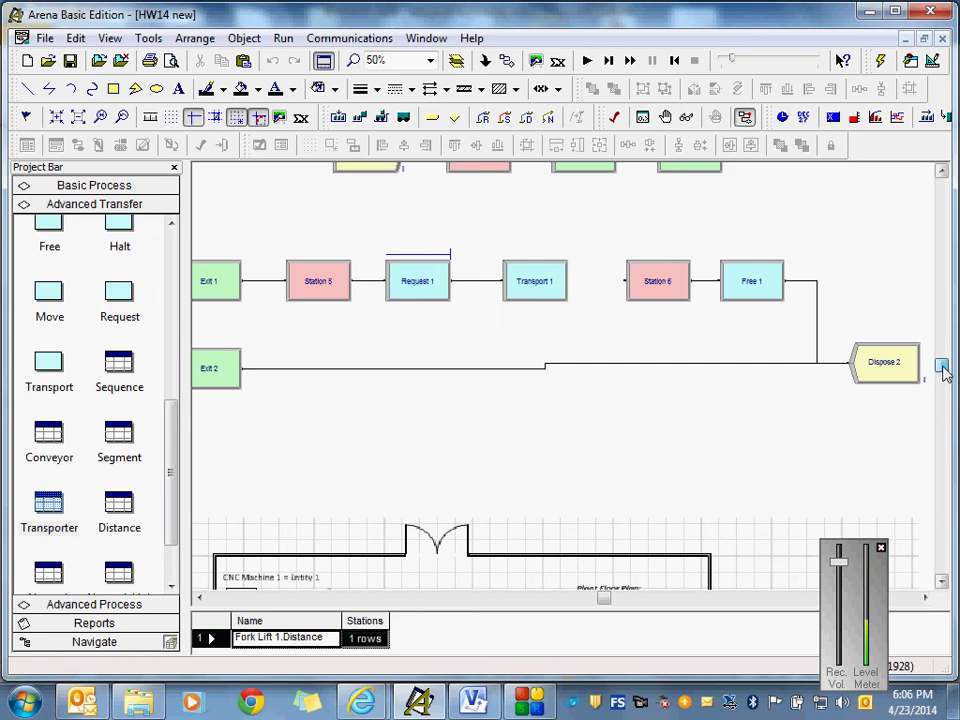
drag(943, 368, 943, 368)
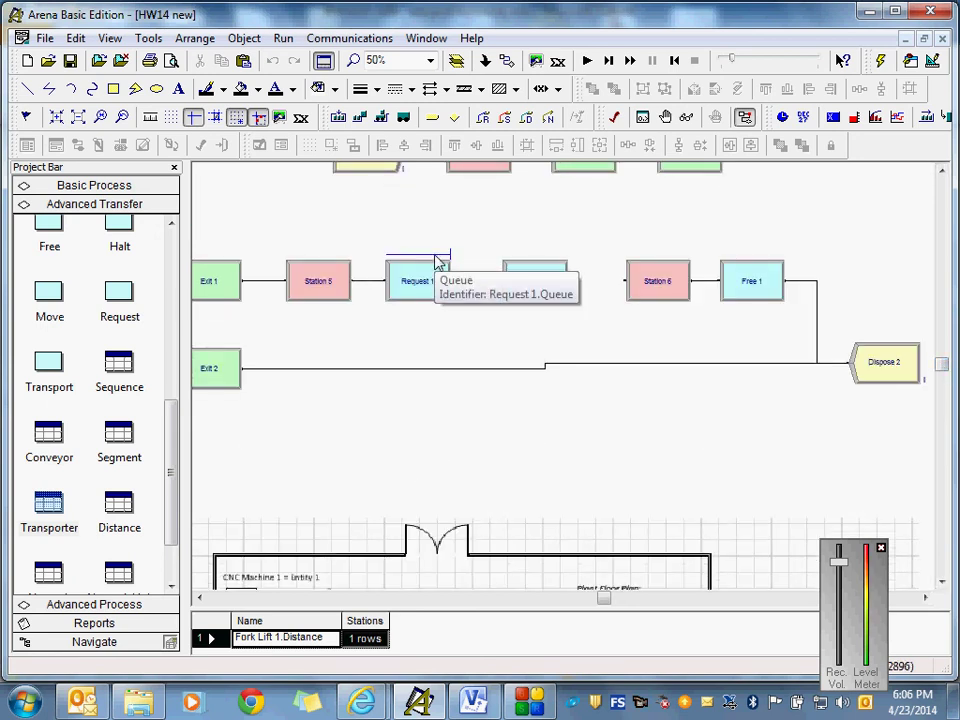
drag(437, 262, 619, 512)
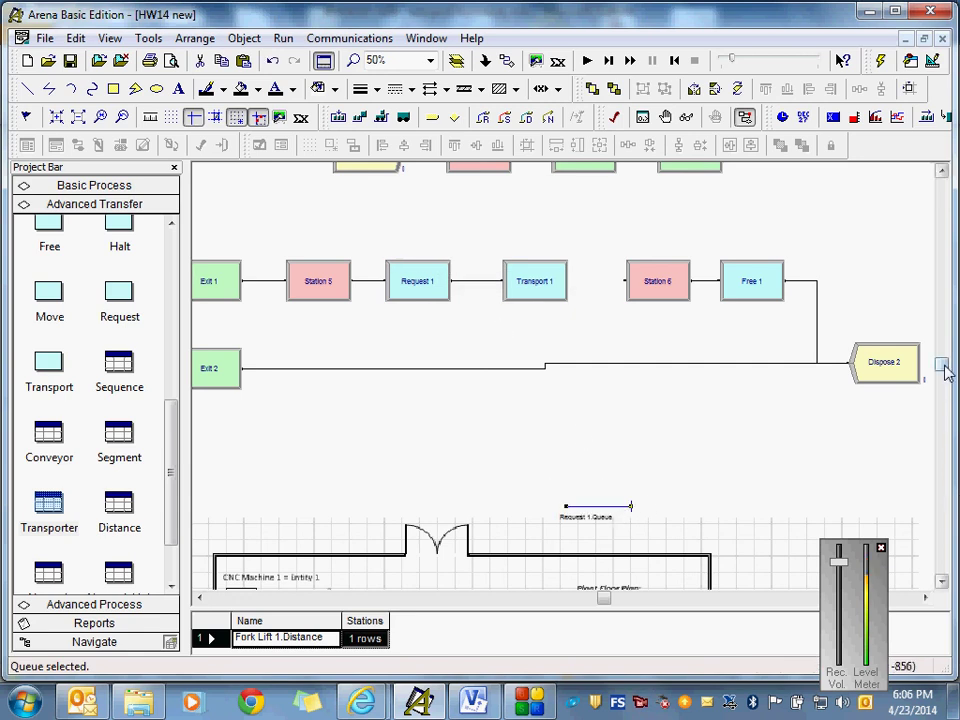
drag(943, 370, 943, 380)
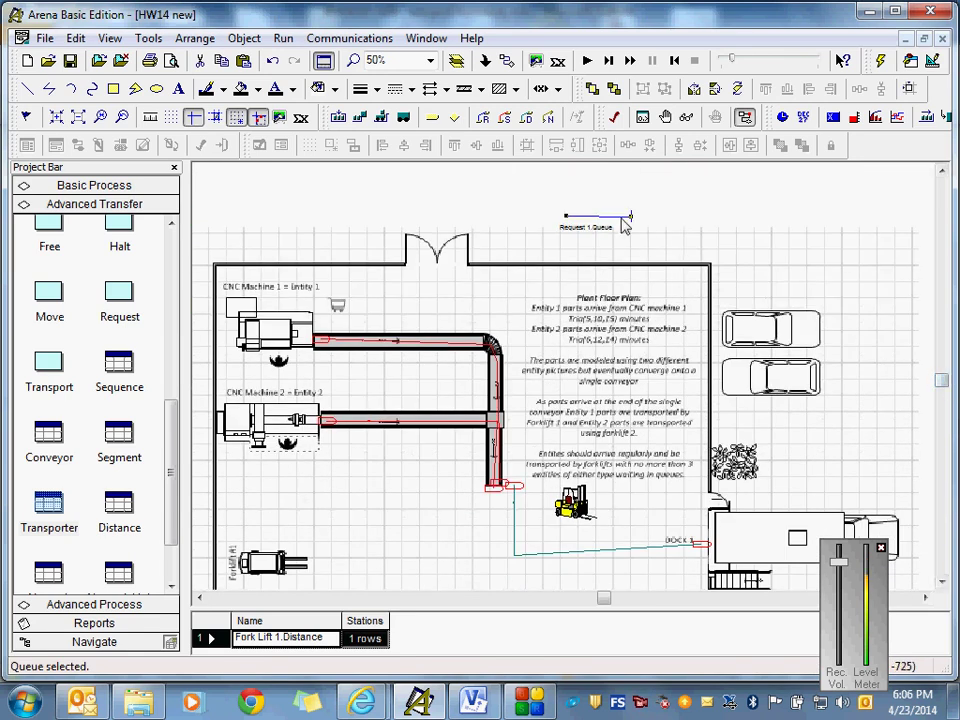
drag(621, 218, 528, 476)
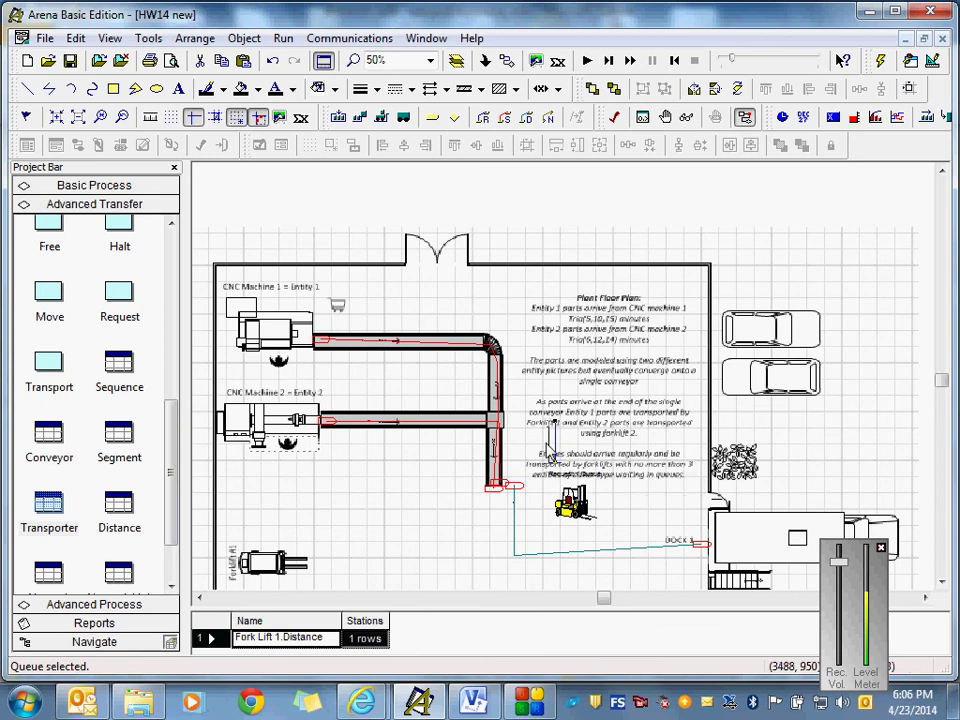
drag(525, 458, 516, 463)
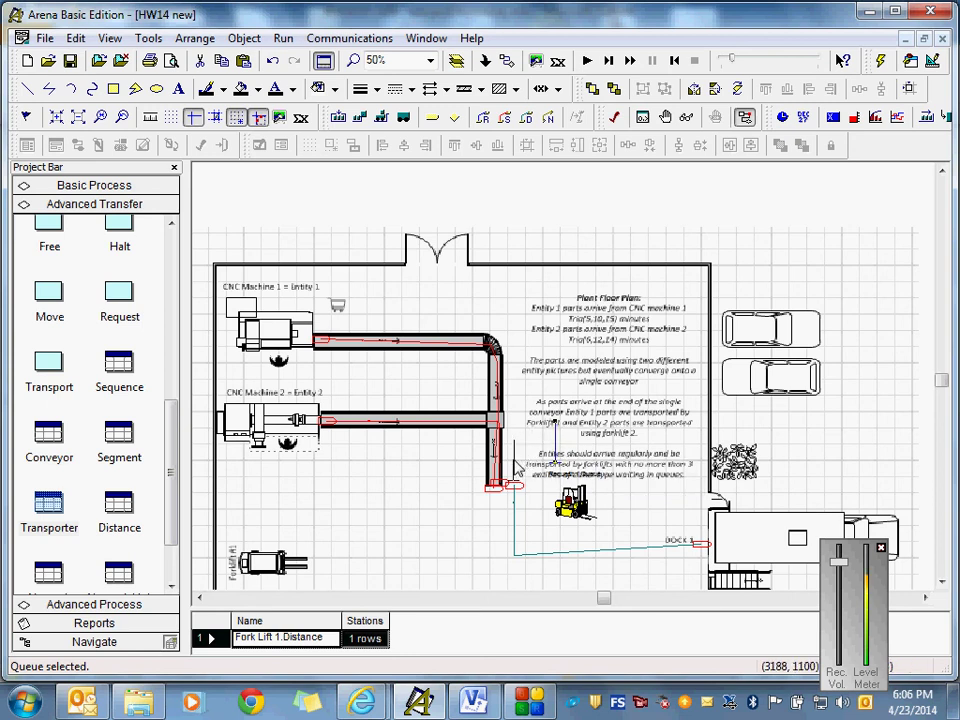
click(908, 443)
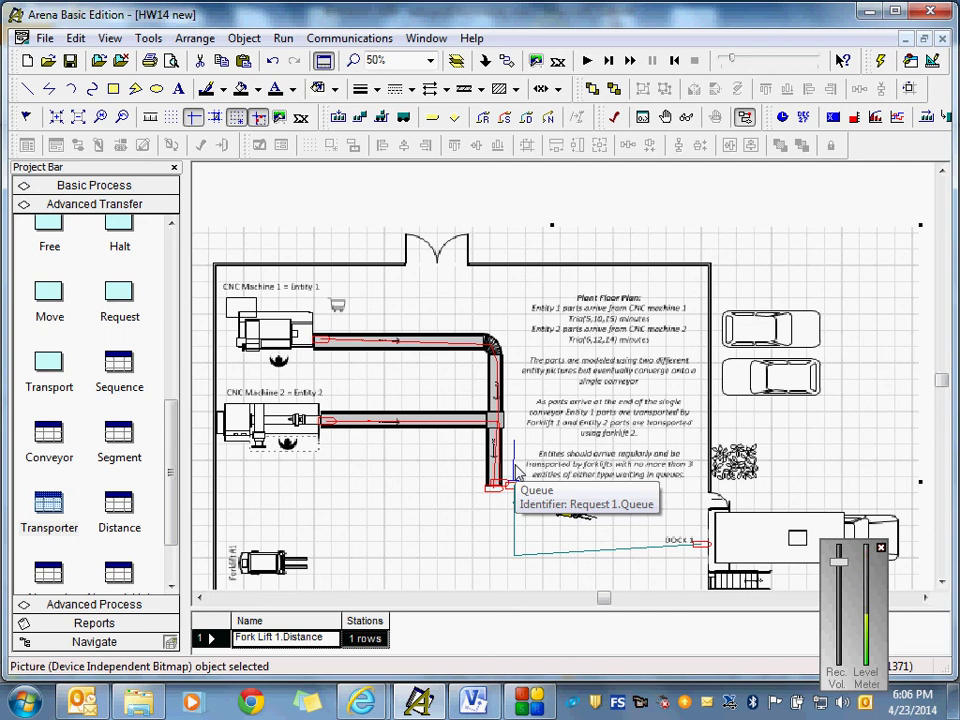
Step: Lengthen the Request 1 queue line upward to beside the conveyor's bend, running the simulation before and after to check the waiting parts
click(587, 61)
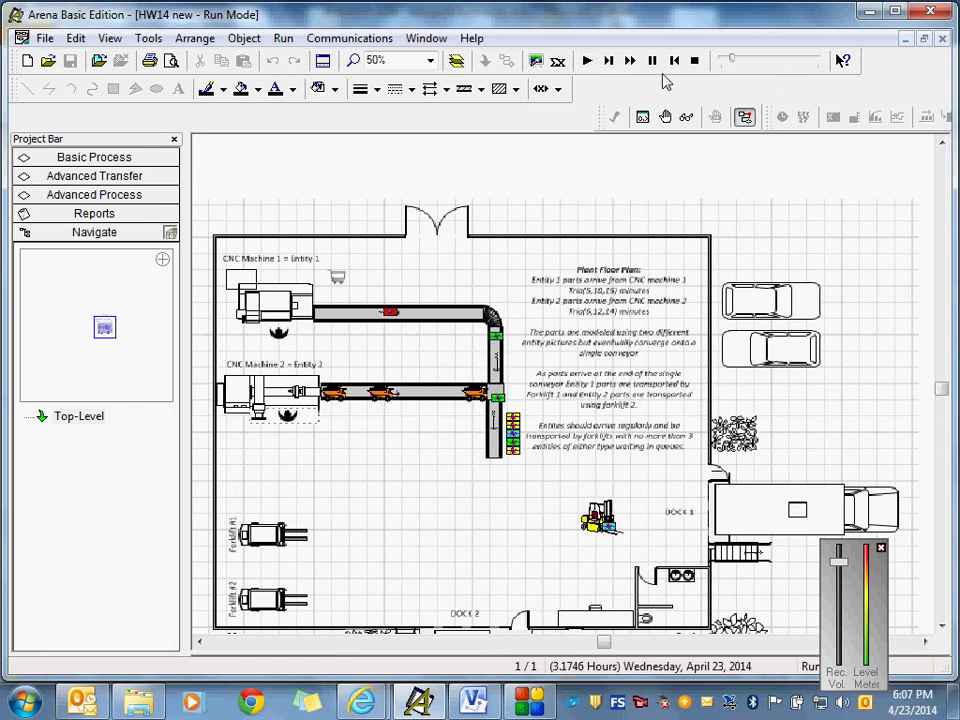
click(694, 60)
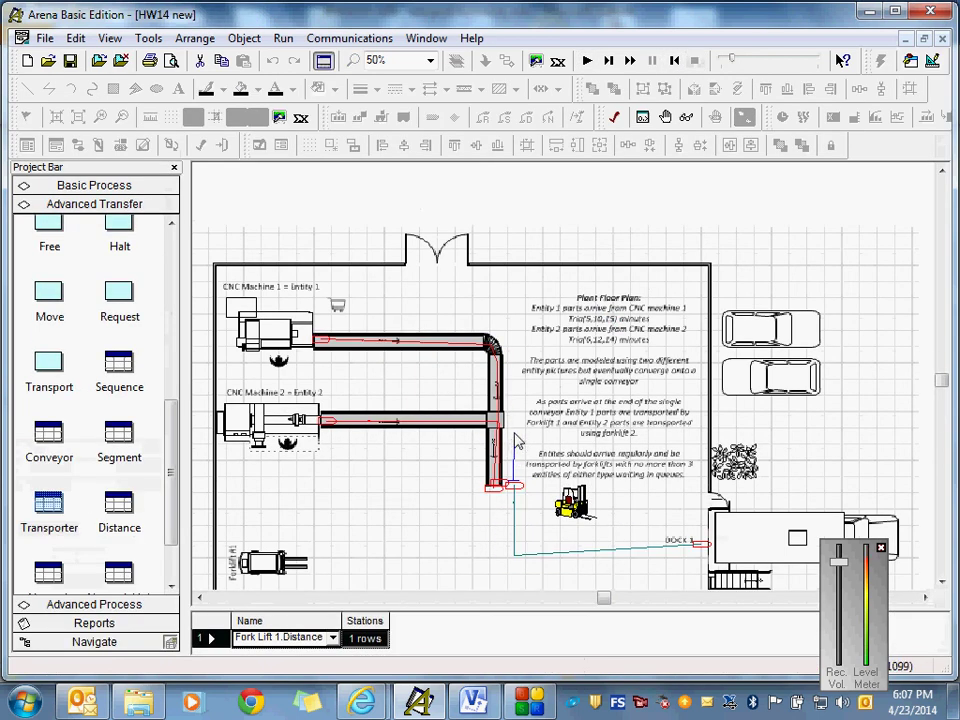
click(513, 487)
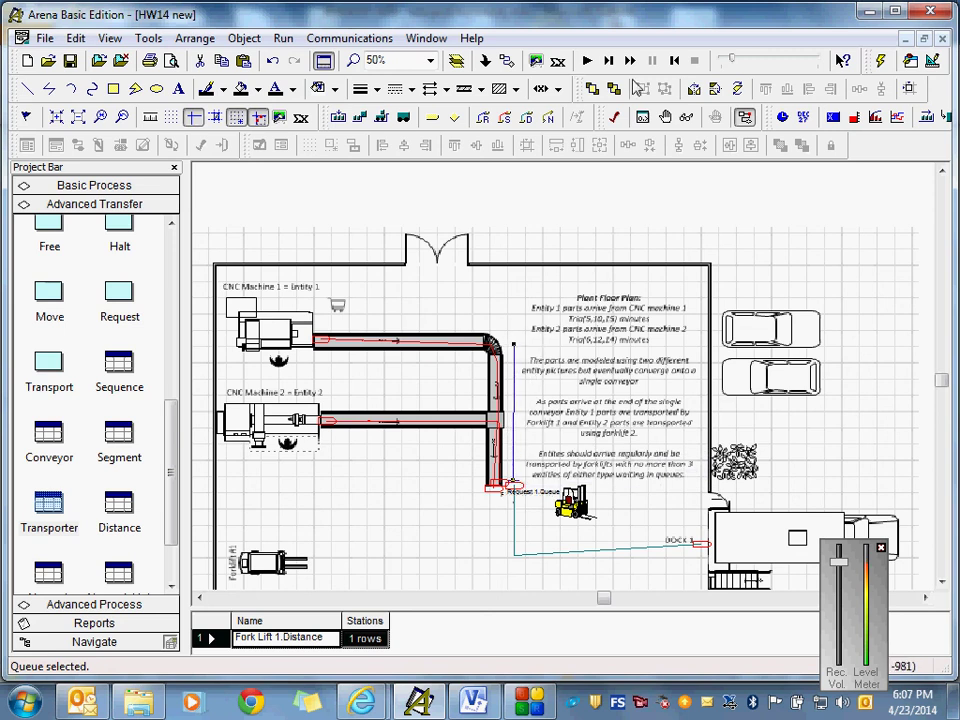
click(587, 61)
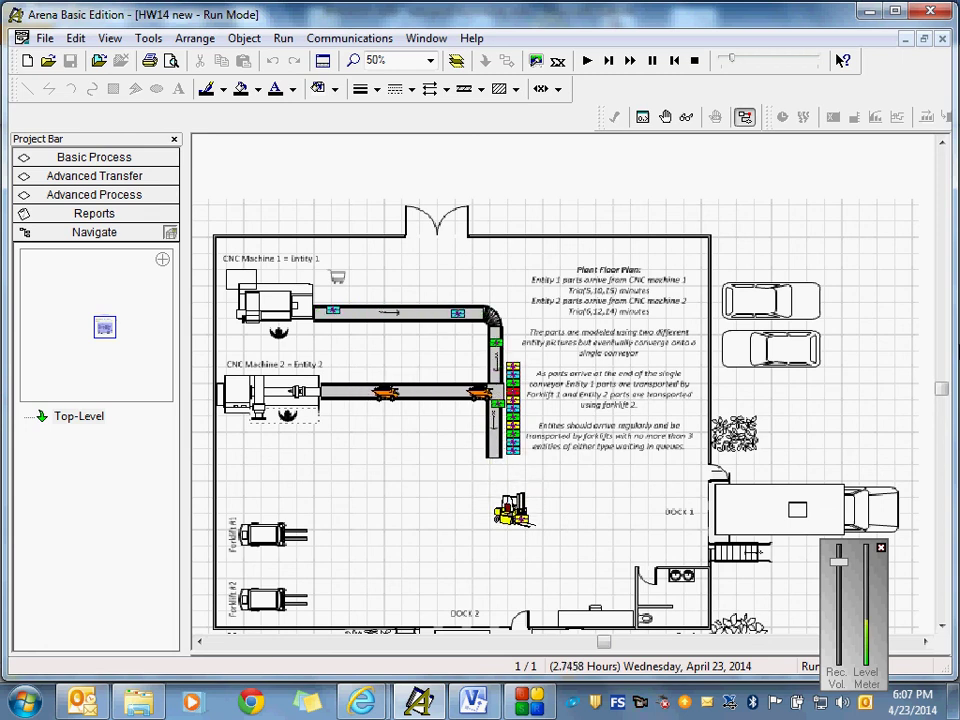
key(Escape)
key(shift+F5)
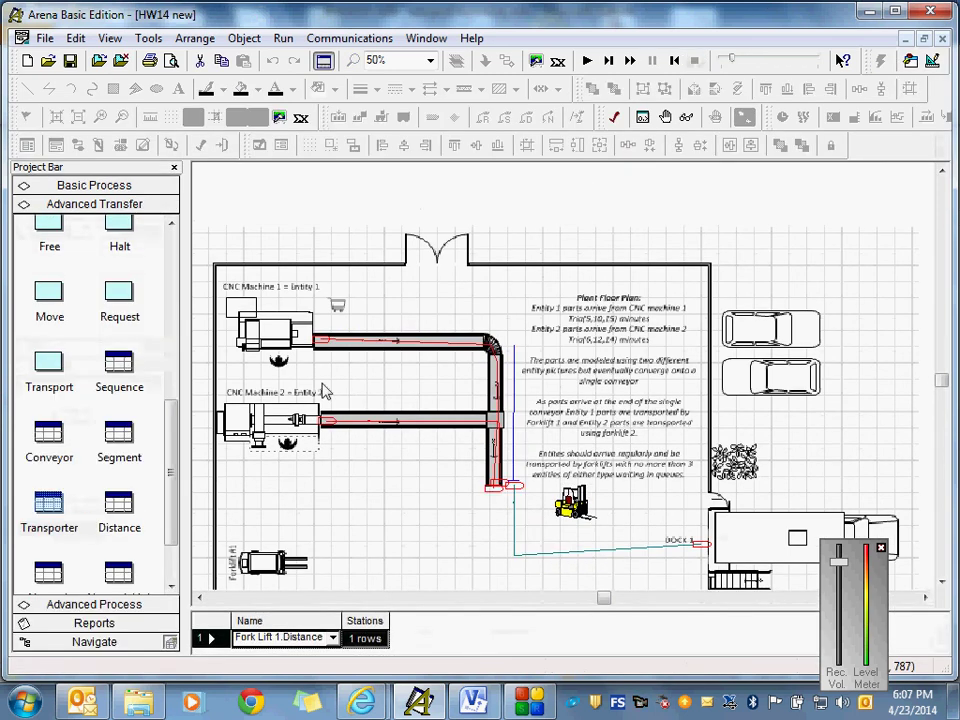
Step: Set the velocity of the Fork Lift 1 transporter to 4 and run the simulation to check its trips to Dock 1
click(55, 507)
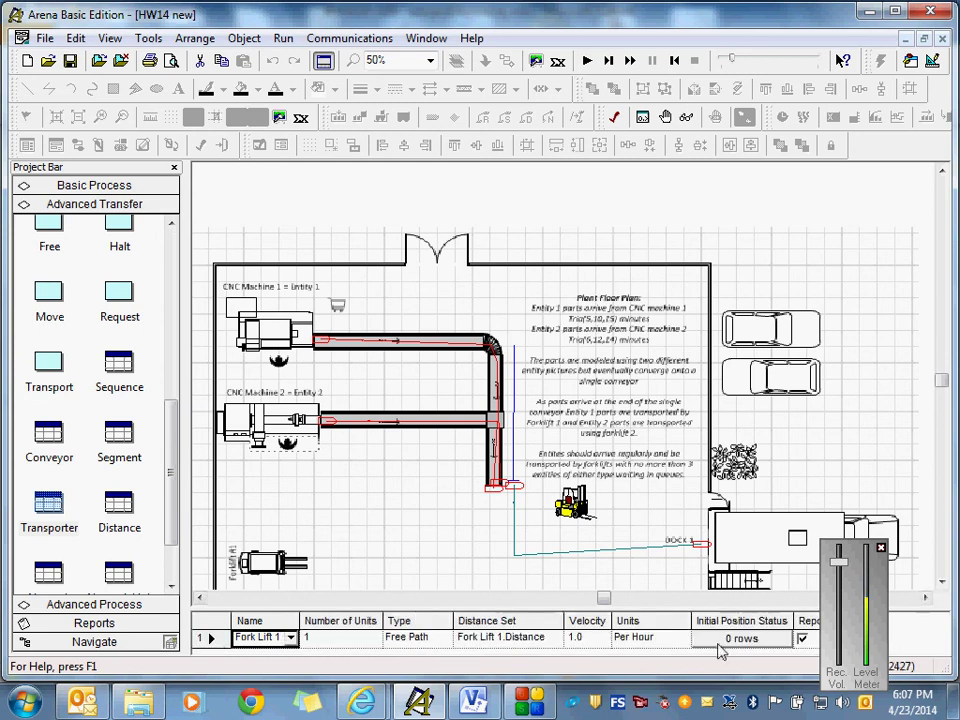
click(595, 641)
click(560, 639)
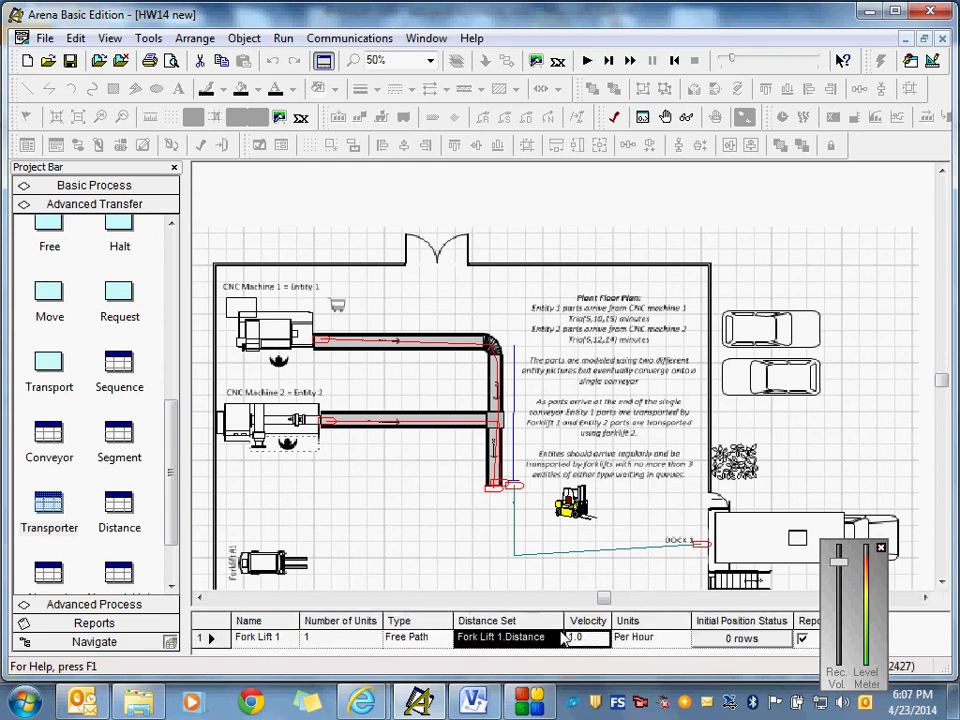
click(592, 641)
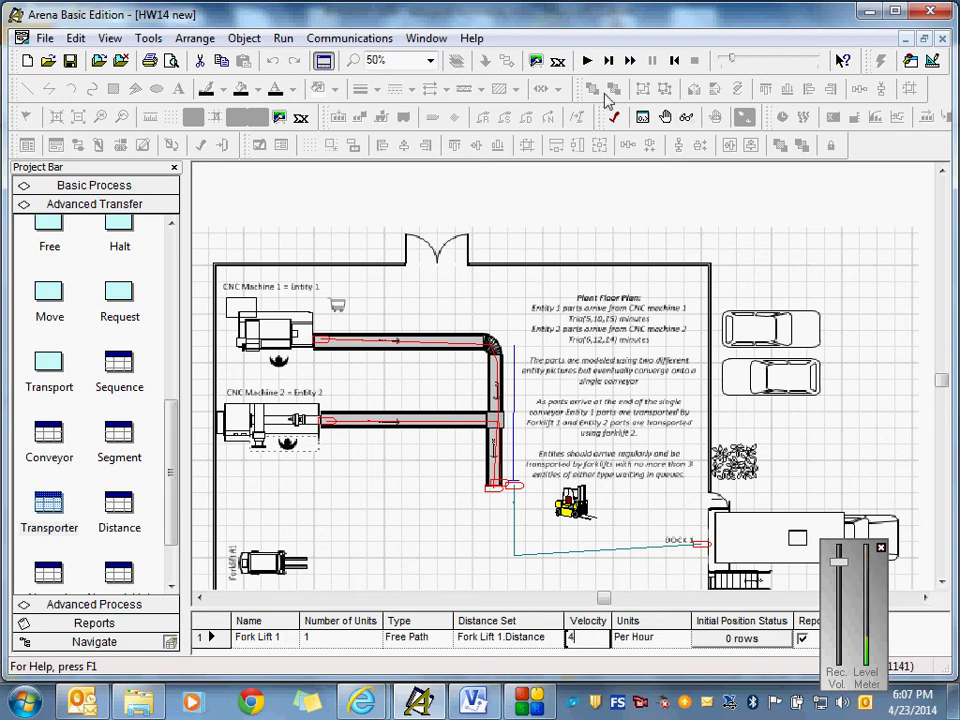
click(587, 61)
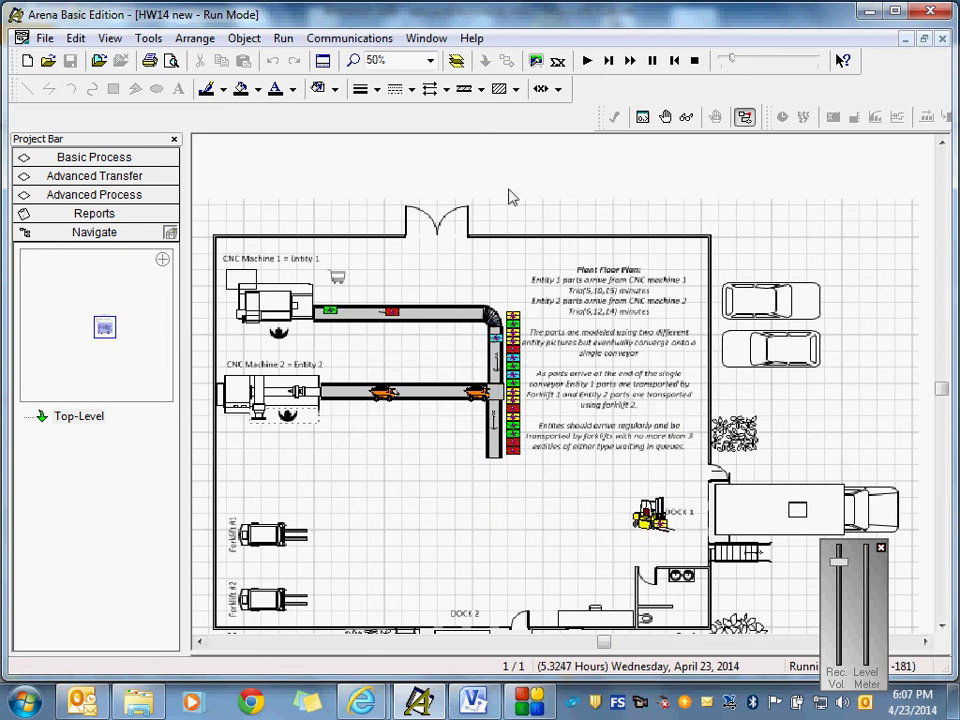
click(525, 705)
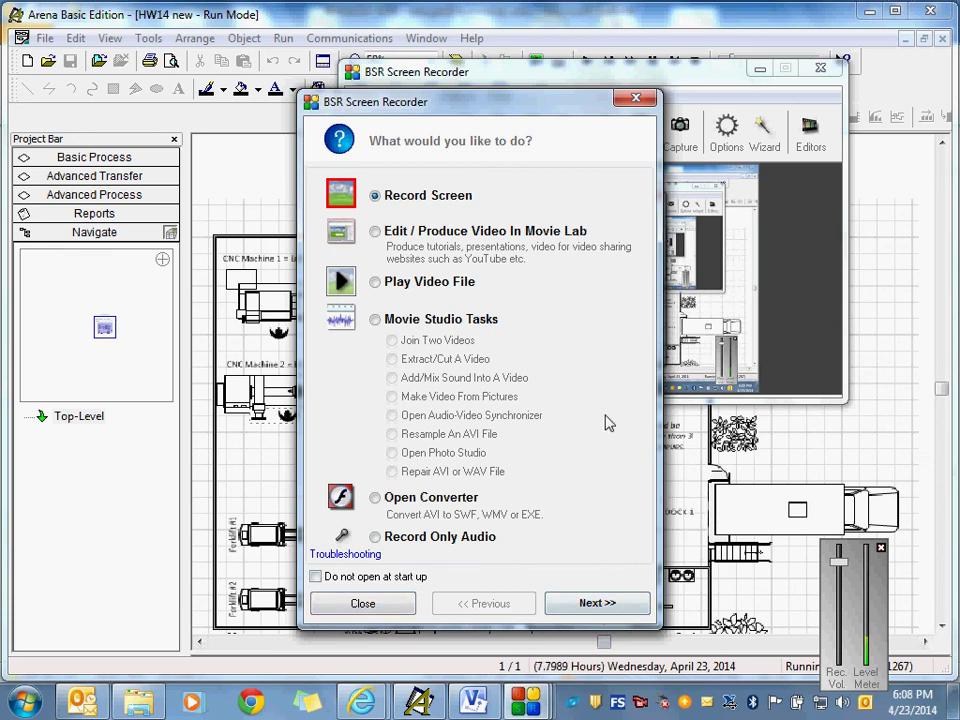
mouse_move(540, 700)
click(418, 620)
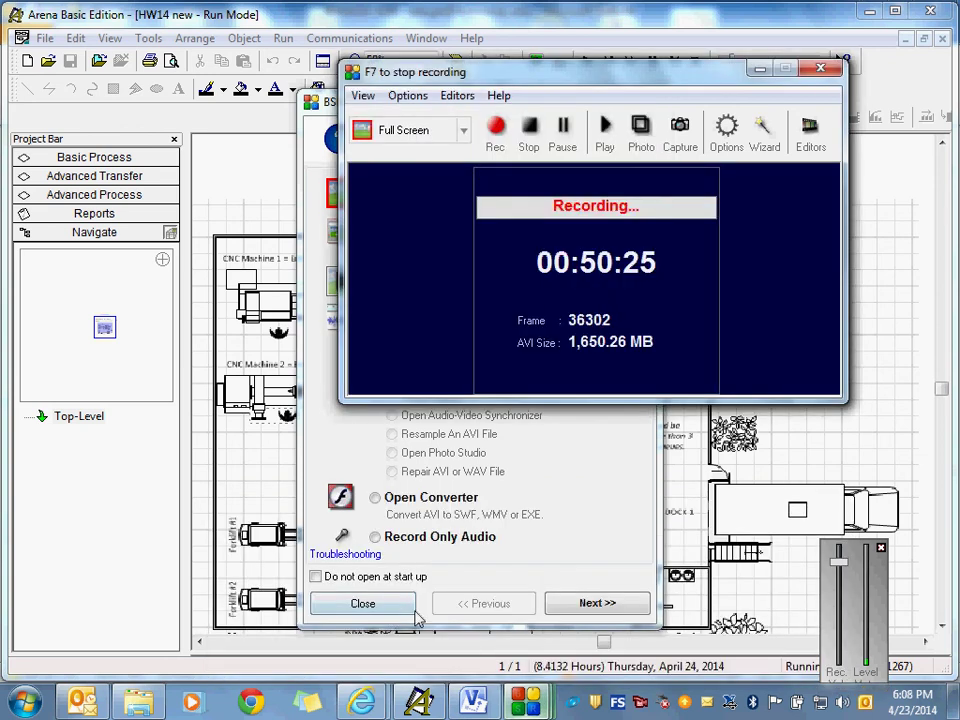